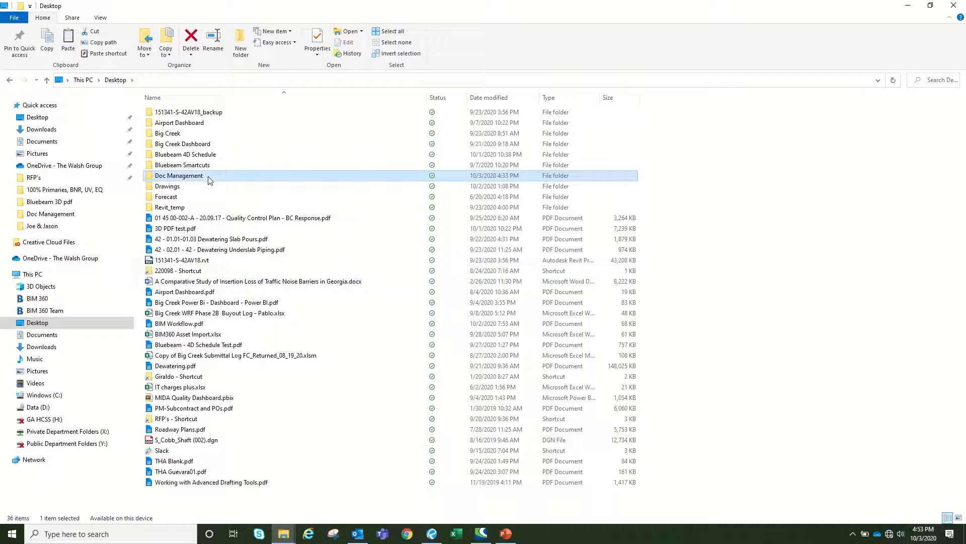
Open the 08.24.20 Dewatering Building 100% PDF from the Desktop's Doc Management folder in Revu
double_click(210, 177)
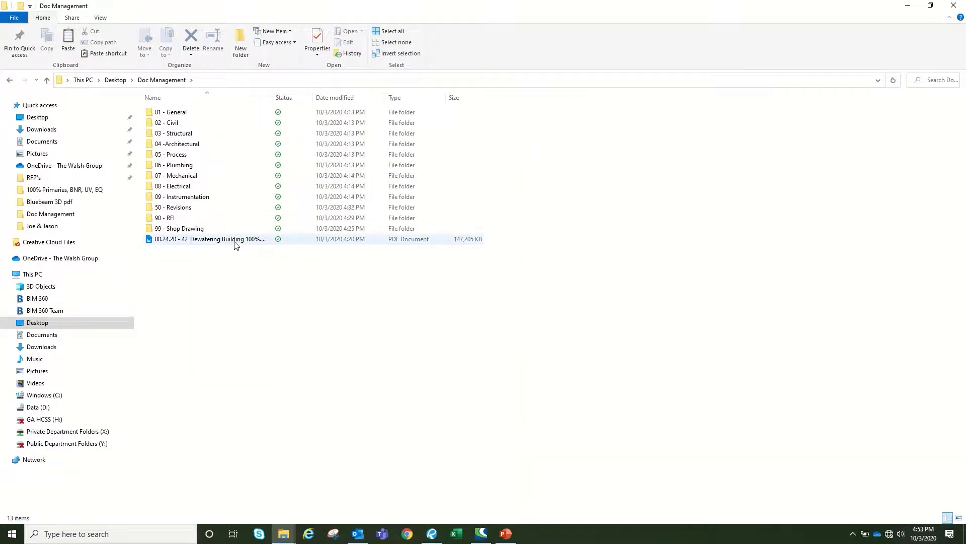
click(236, 243)
double_click(235, 242)
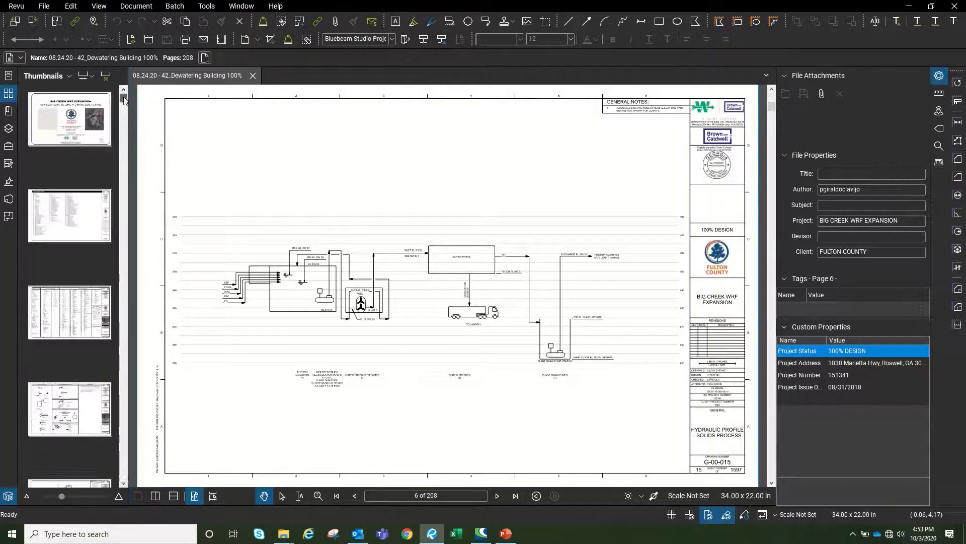
Display page 1, the Big Creek WRF Expansion cover sheet, from the thumbnails
click(56, 153)
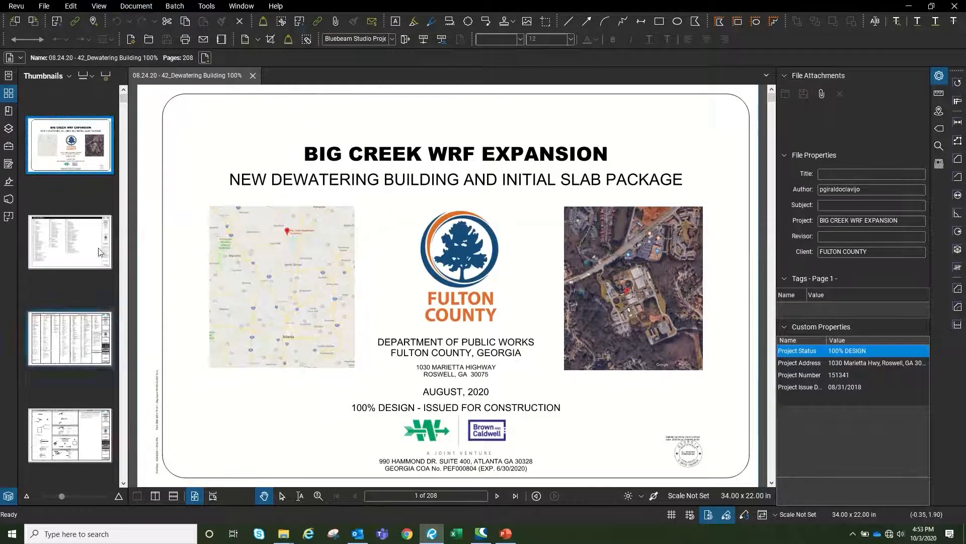
click(134, 7)
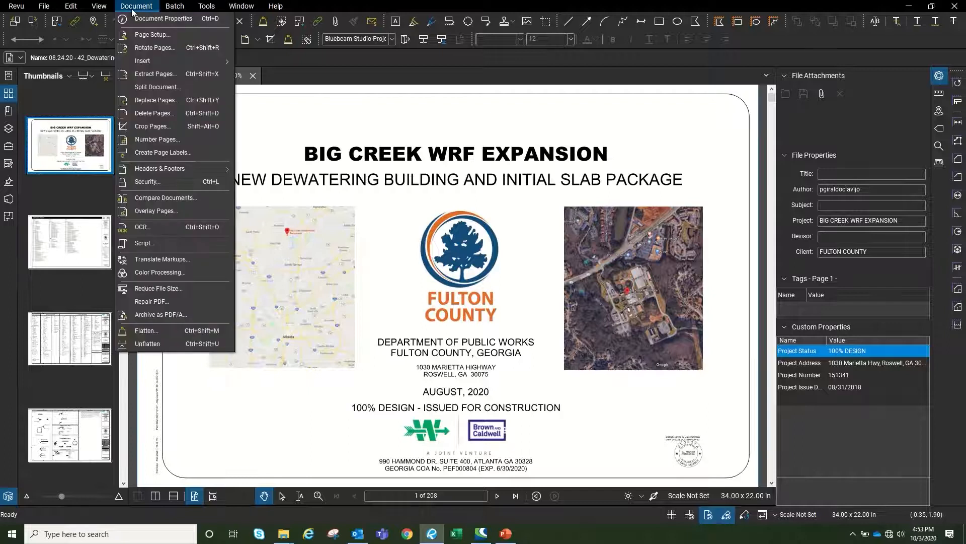
Label all 208 pages using a Page Region drawn around the G-00-002 drawing number
click(183, 154)
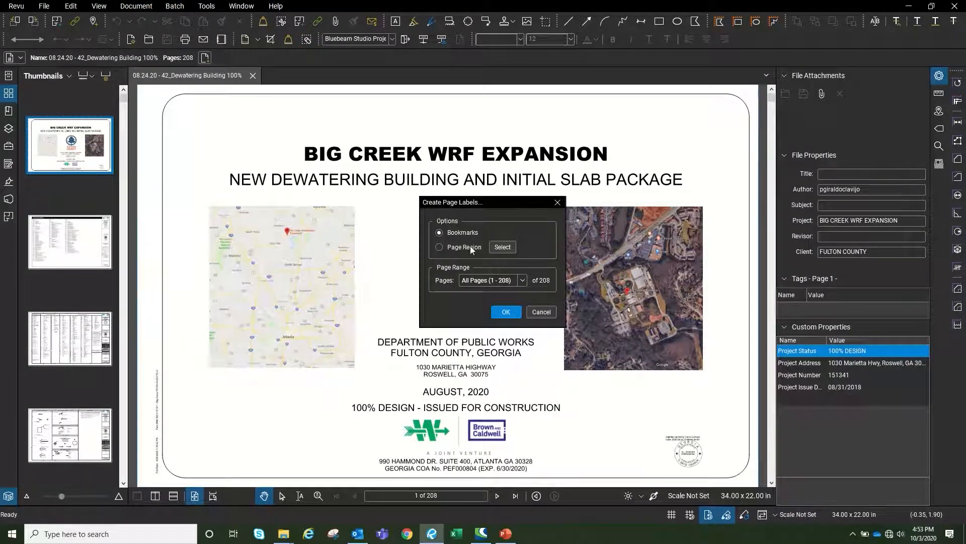
click(523, 281)
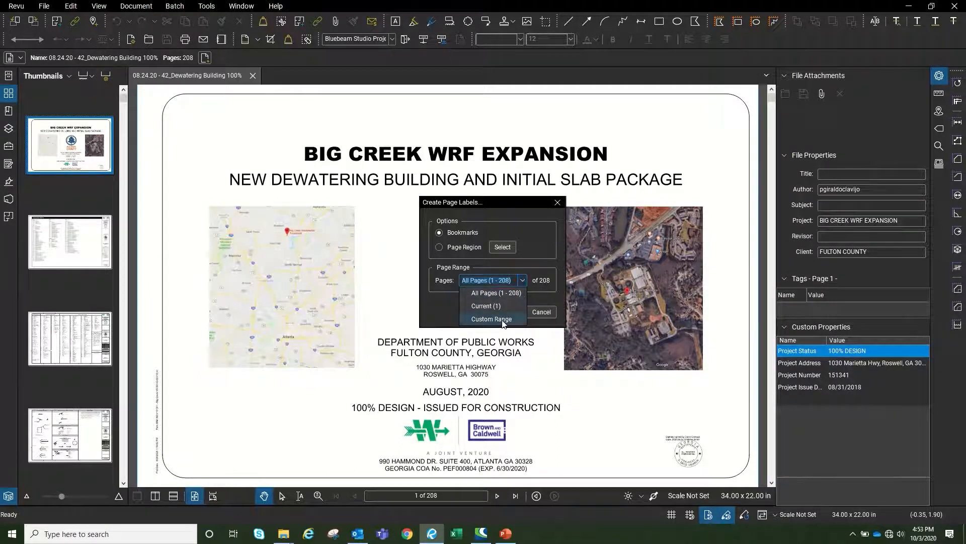
click(547, 315)
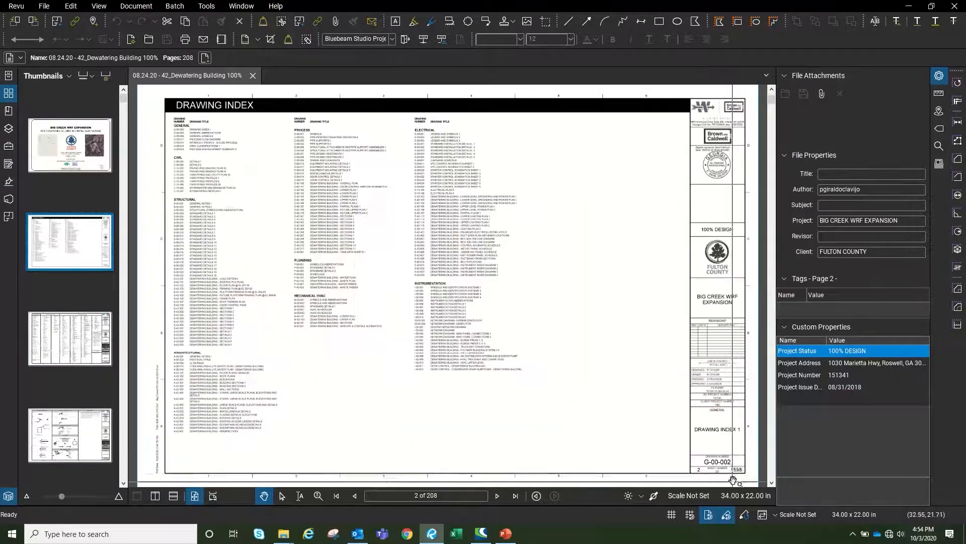
click(136, 7)
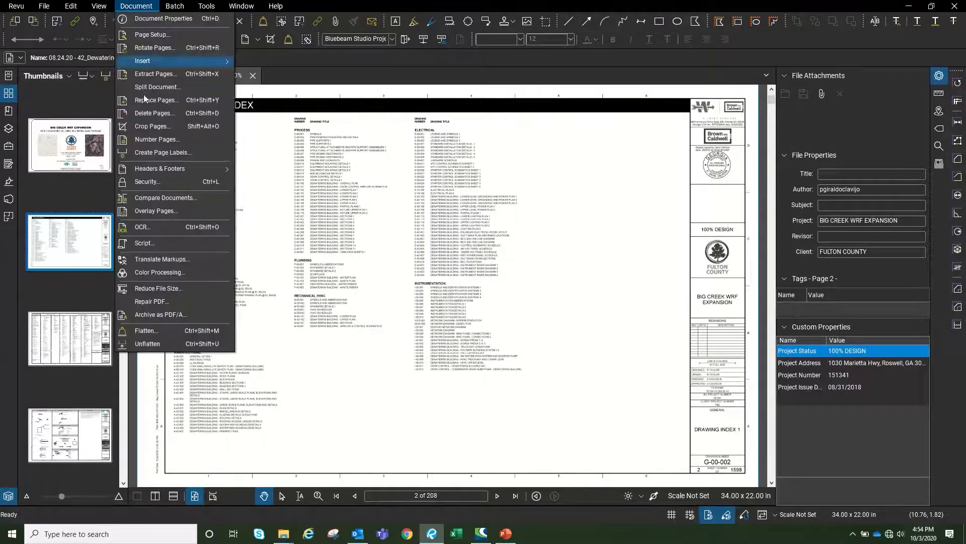
click(172, 153)
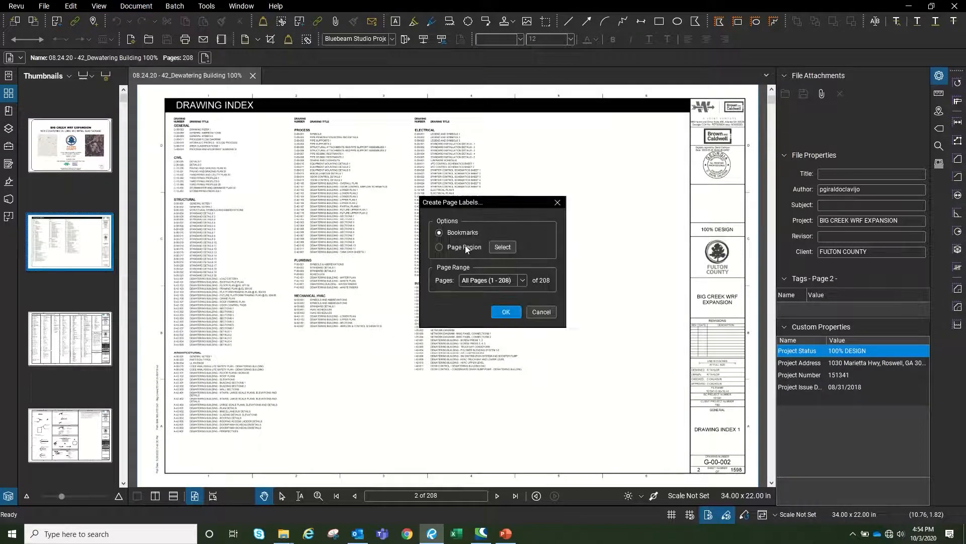
click(503, 247)
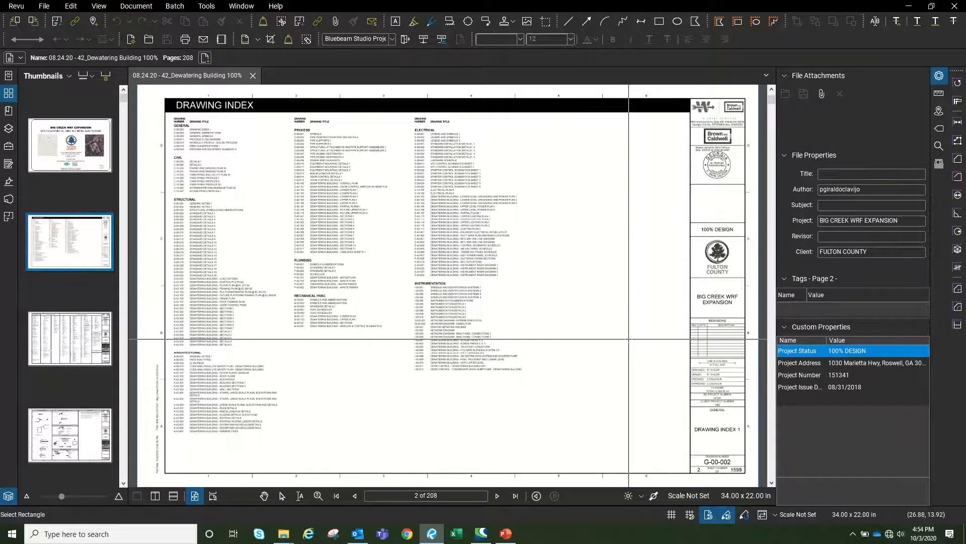
scroll(744, 468, up, 5)
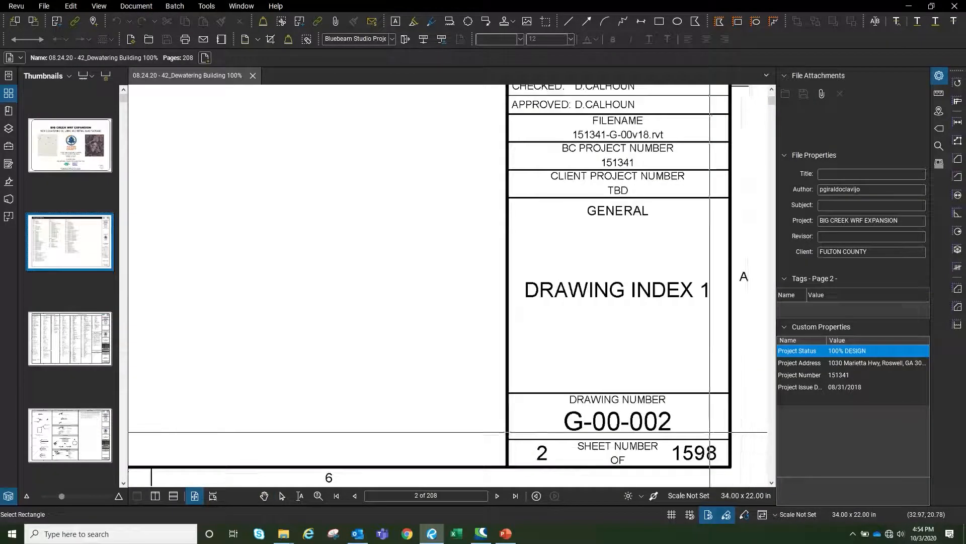
scroll(709, 432, up, 2)
mouse_move(391, 380)
mouse_down()
mouse_move(612, 420)
mouse_move(659, 440)
mouse_move(647, 440)
mouse_up()
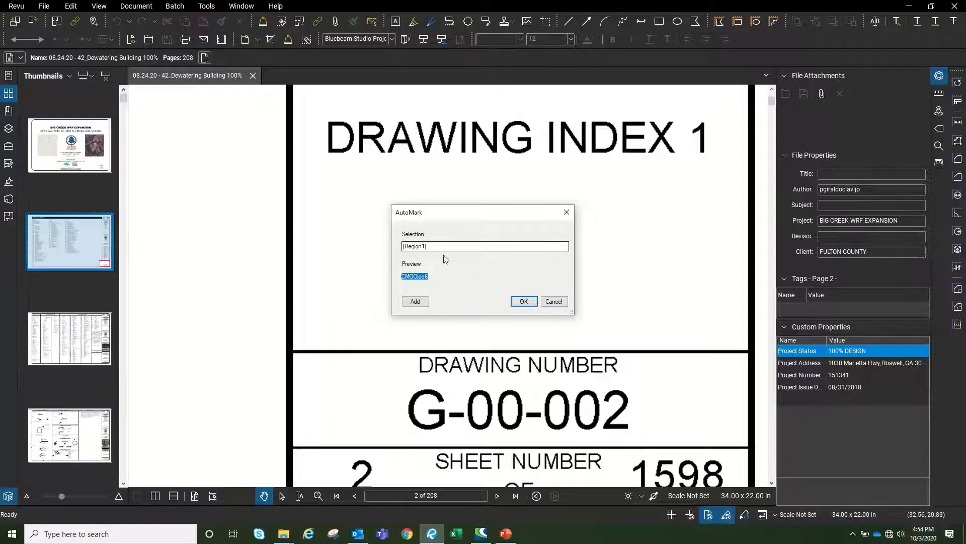
click(524, 303)
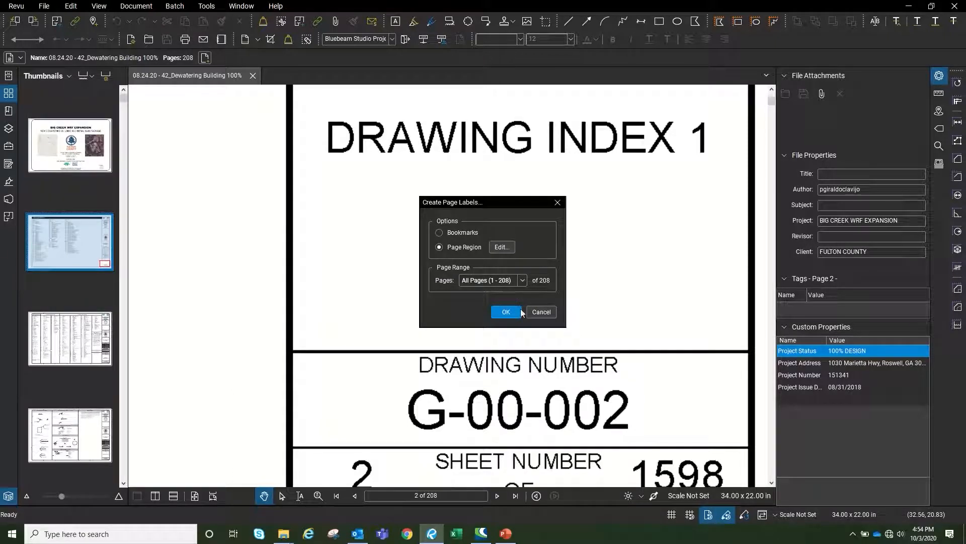
click(521, 312)
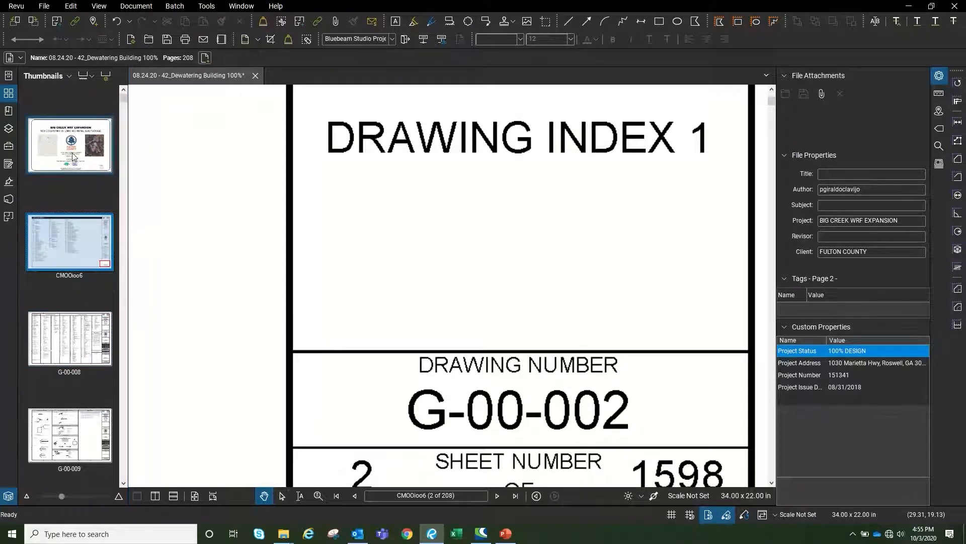
Rename page 2's label to G-00-002 and page 1's to G-00-001, then review the thumbnails
click(68, 276)
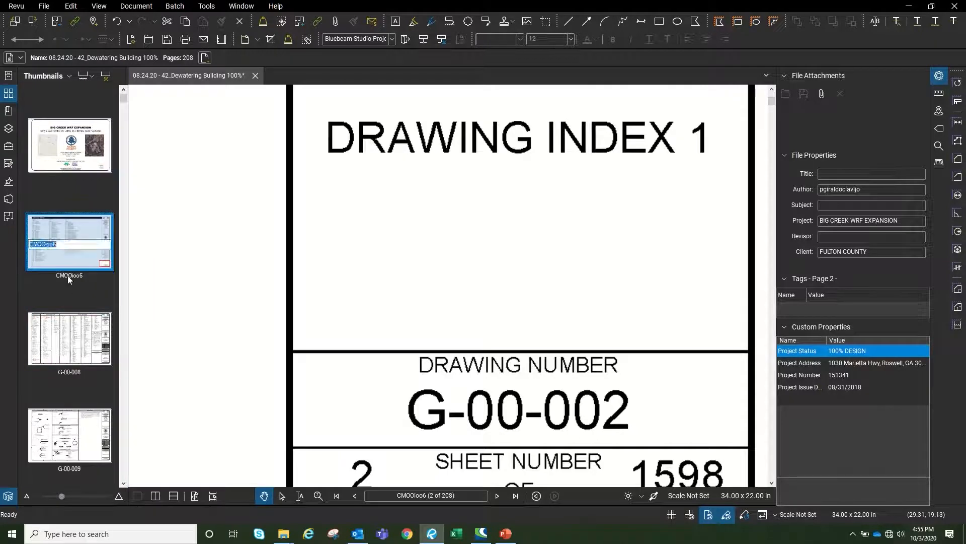
text(G)
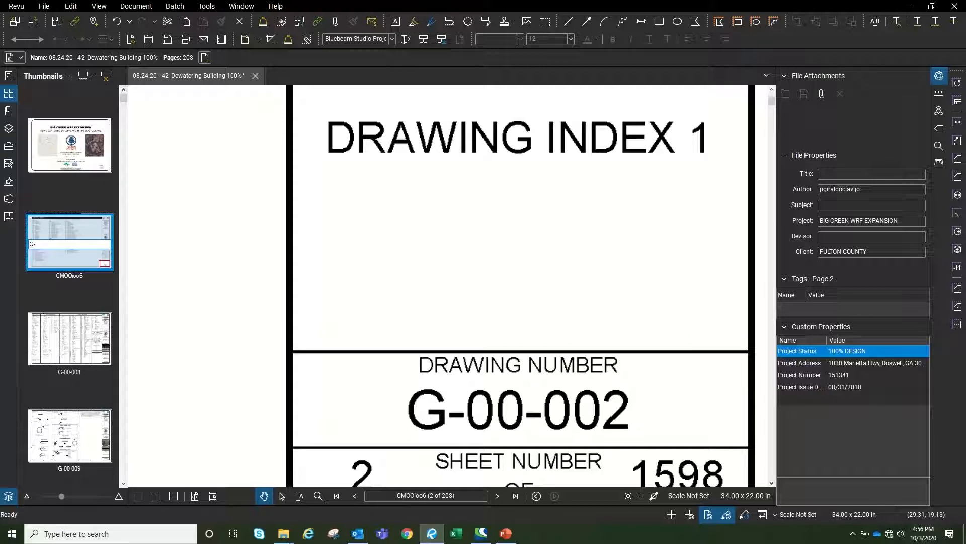
text(-002)
key(Return)
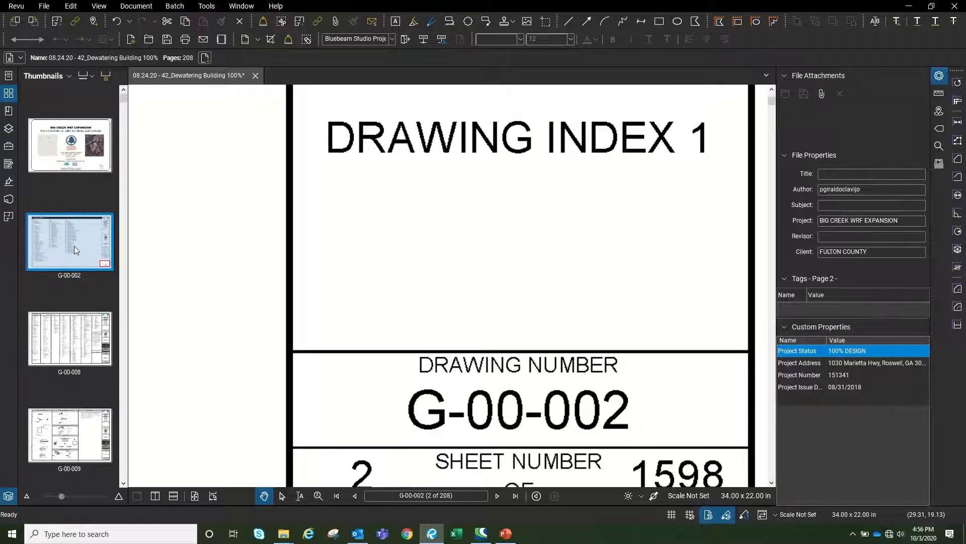
click(71, 171)
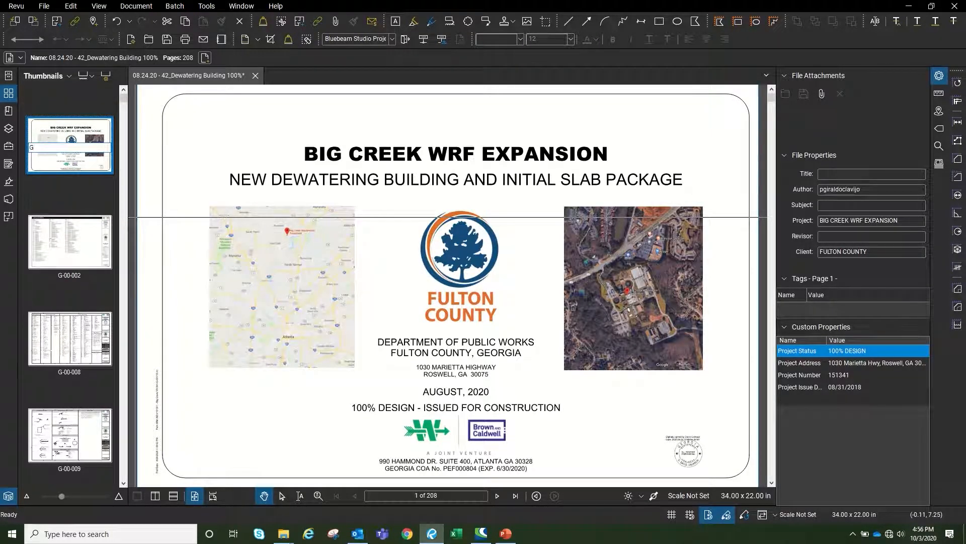
text(G-00-001)
key(Return)
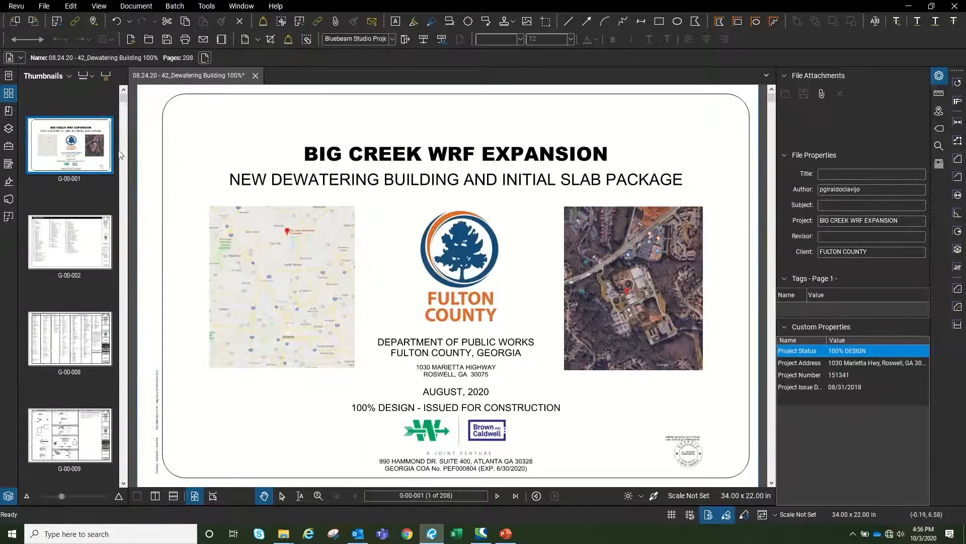
drag(121, 105, 127, 221)
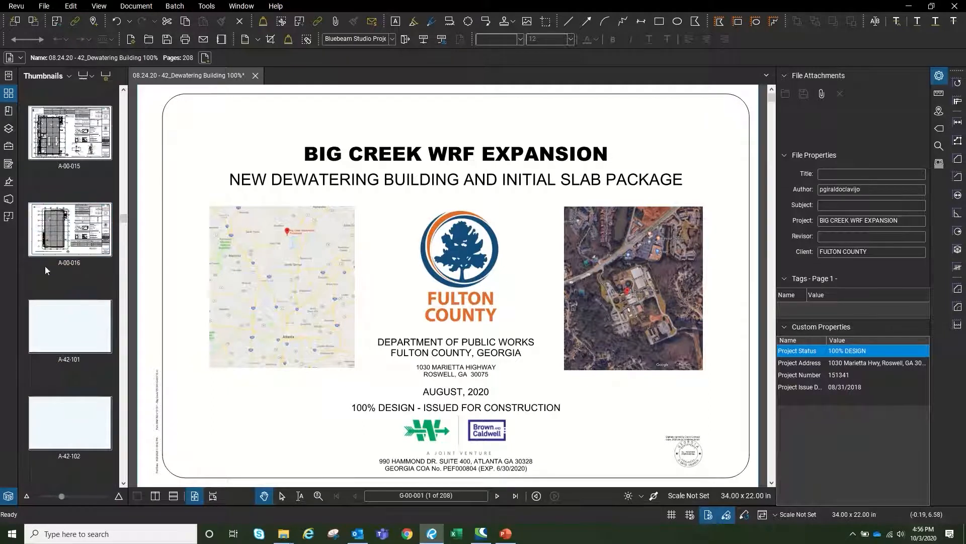
drag(123, 222, 122, 481)
Save the relabelled PDF and set Extract Pages to all 208 pages as separate files
click(168, 38)
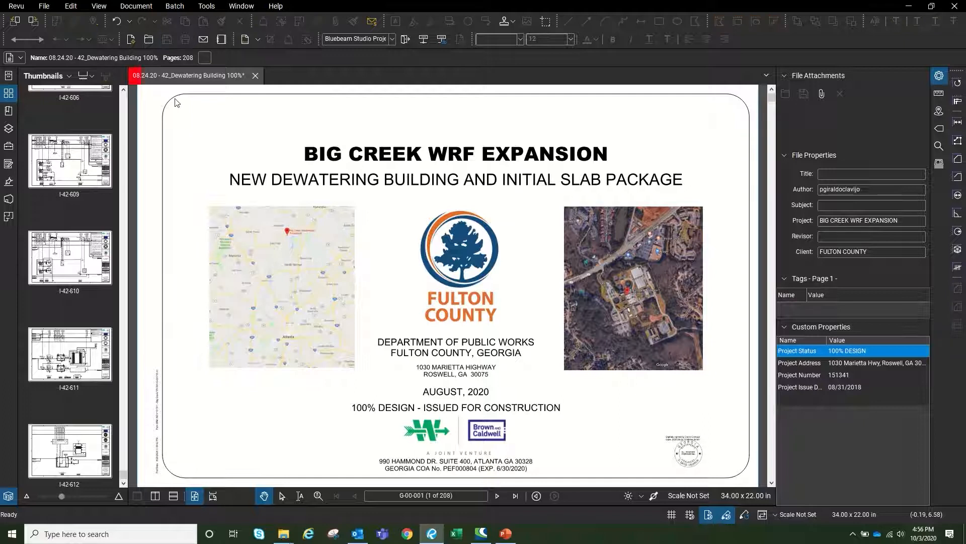
click(133, 7)
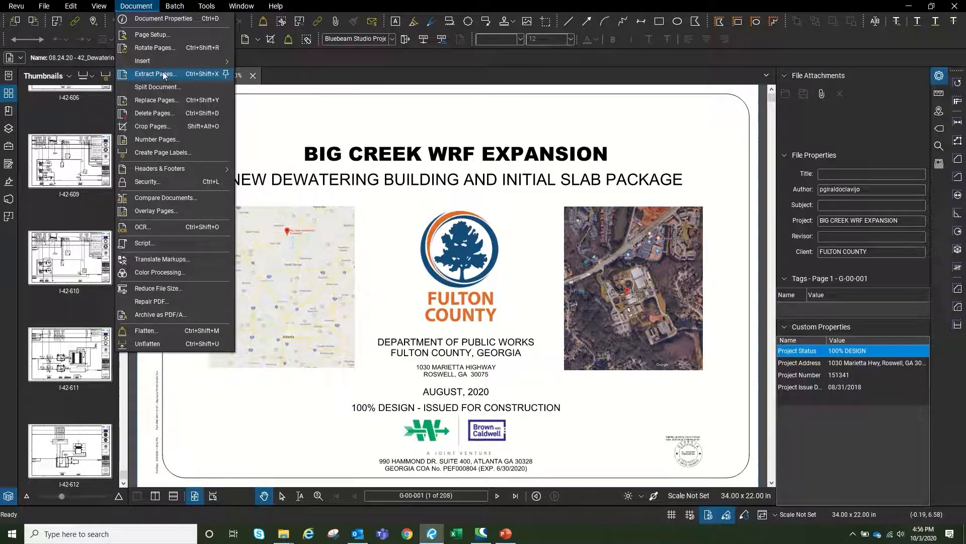
click(163, 75)
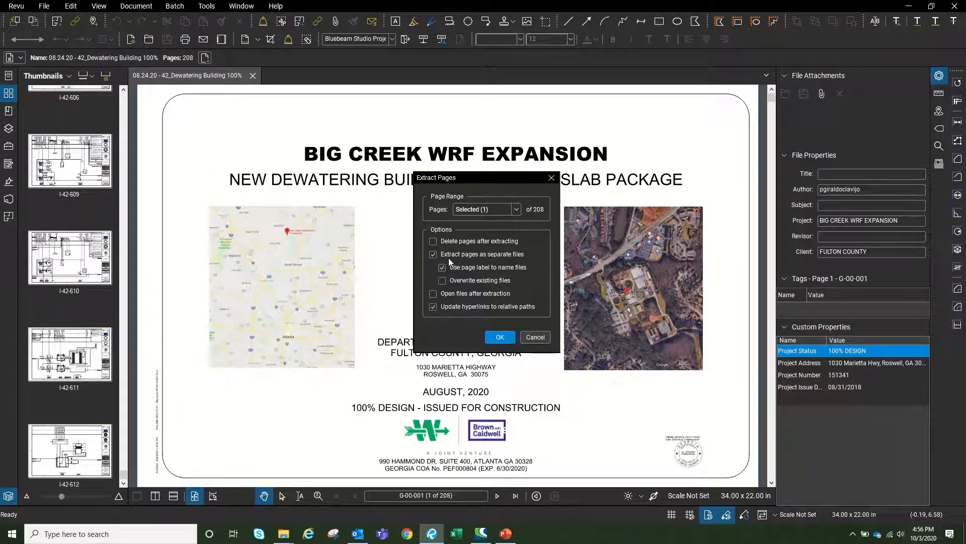
click(516, 209)
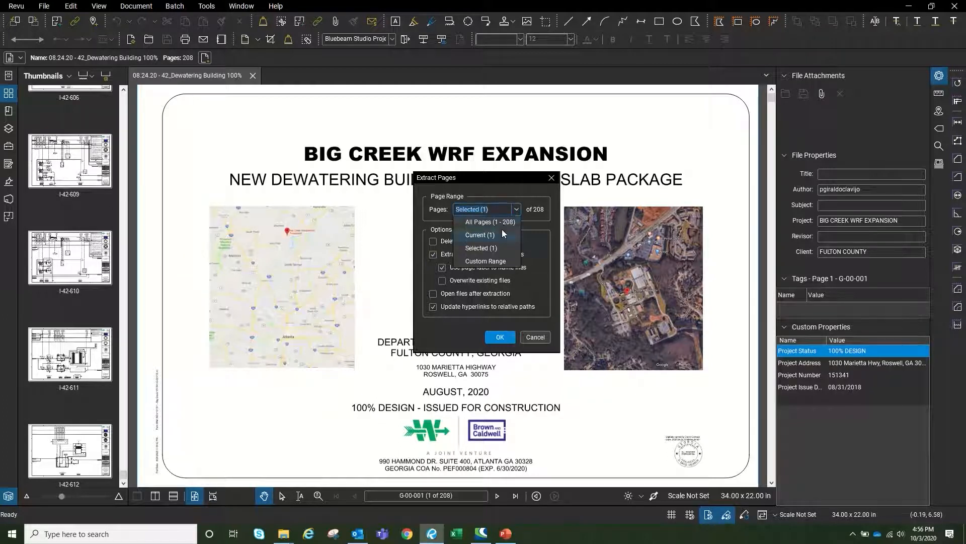
click(501, 222)
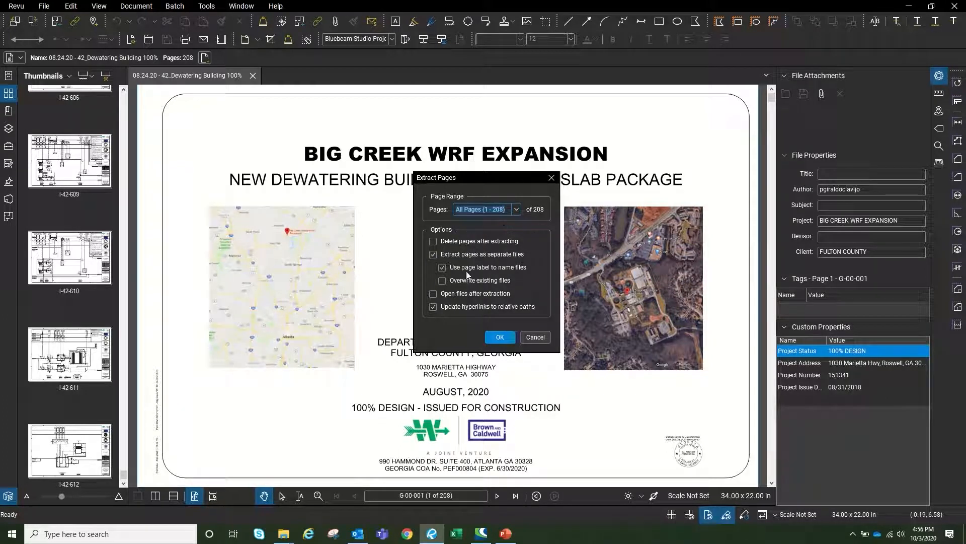
click(500, 342)
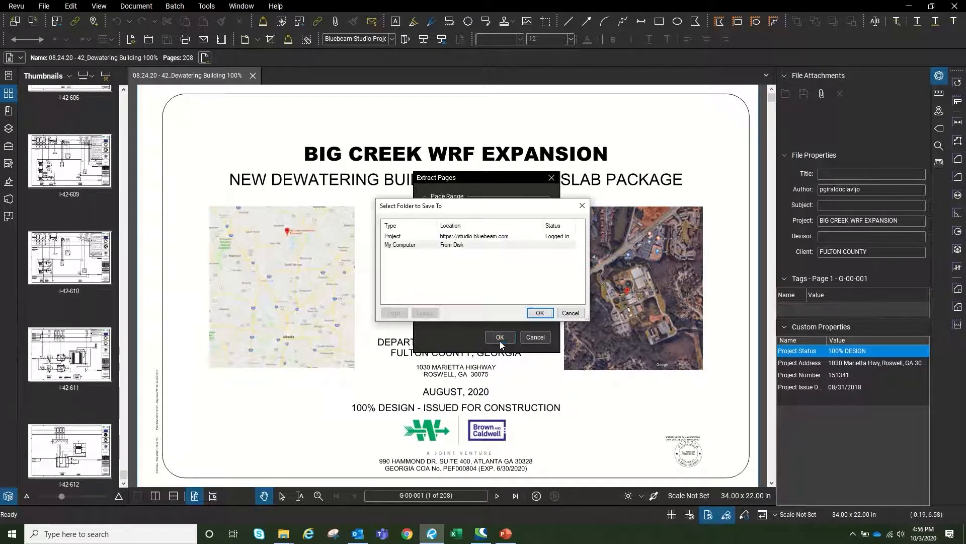
Extract the pages into the Doc Management folder on this computer and view that folder
click(443, 237)
click(436, 244)
click(540, 312)
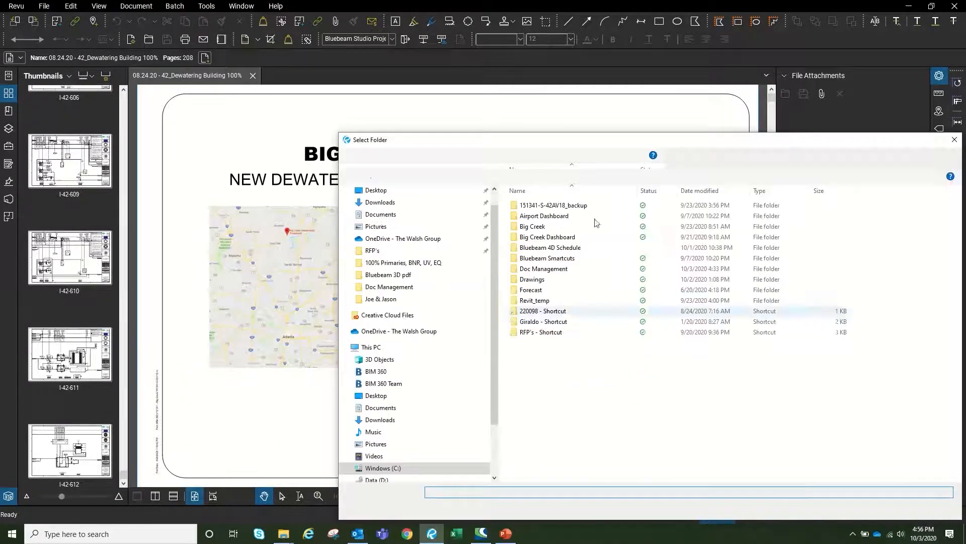
scroll(382, 202, up, 1)
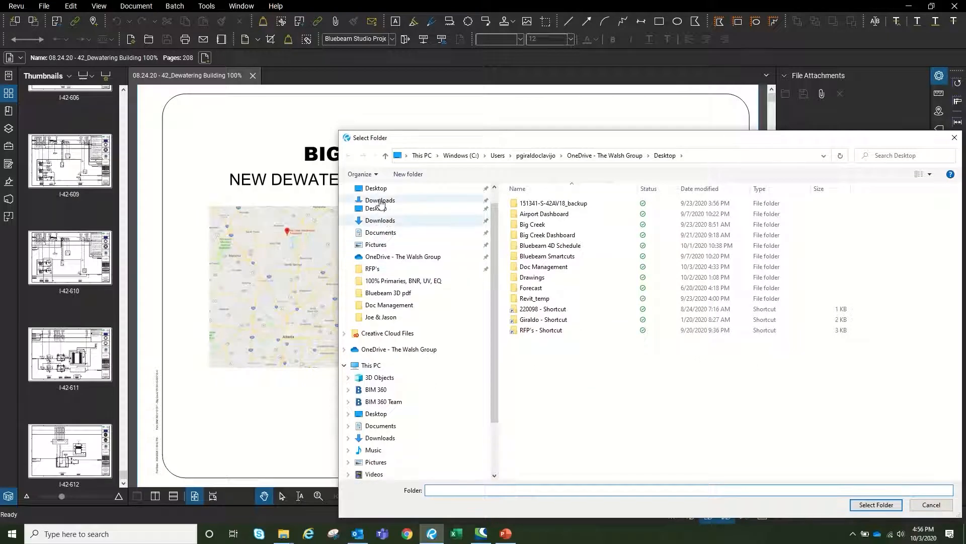
double_click(546, 267)
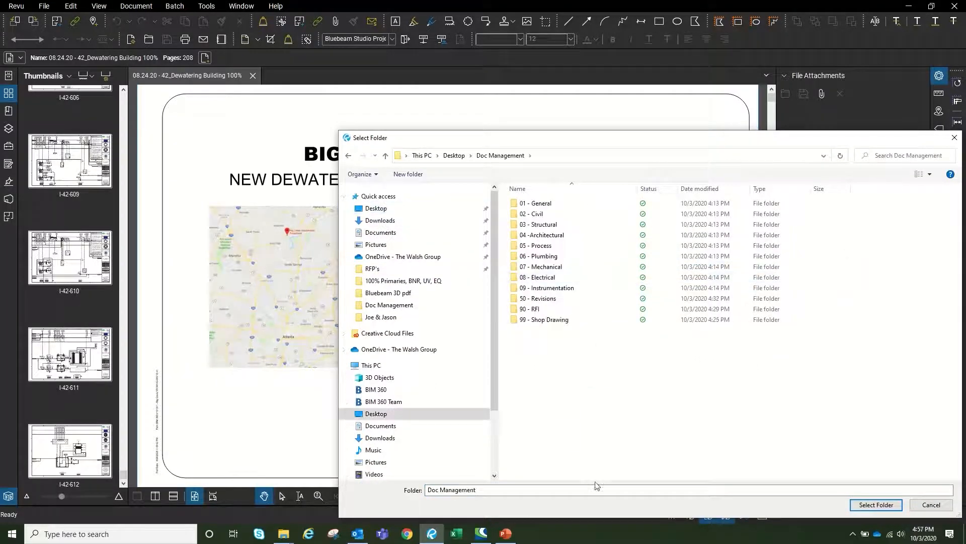
click(876, 505)
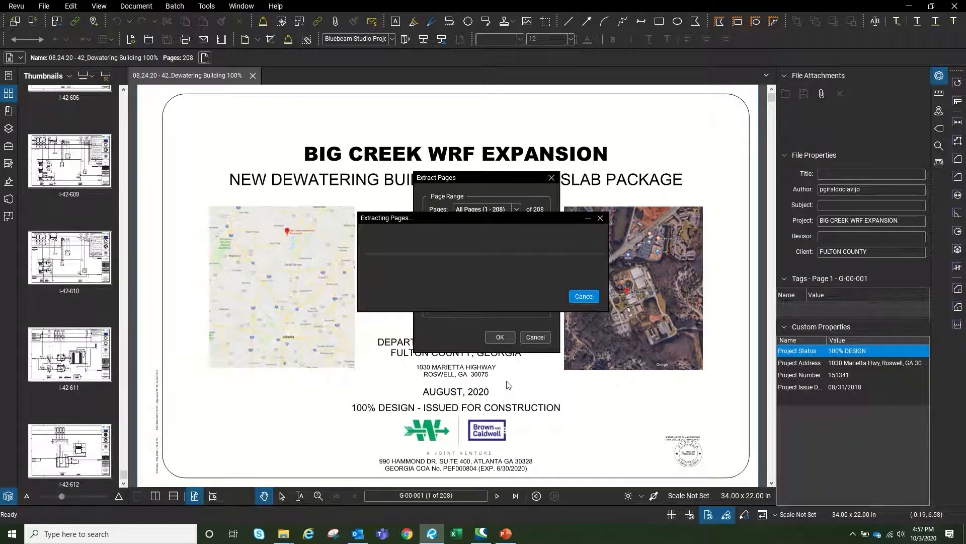
mouse_move(290, 540)
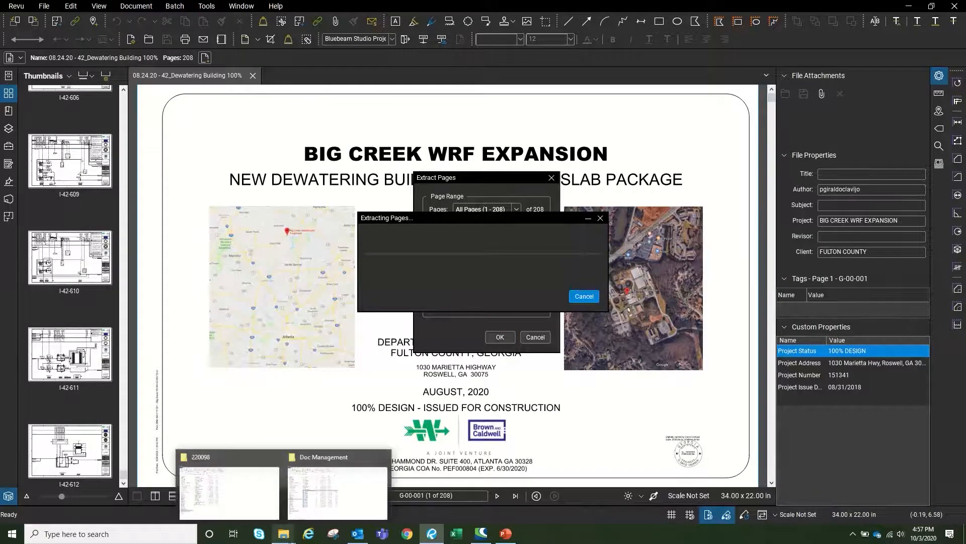
click(338, 491)
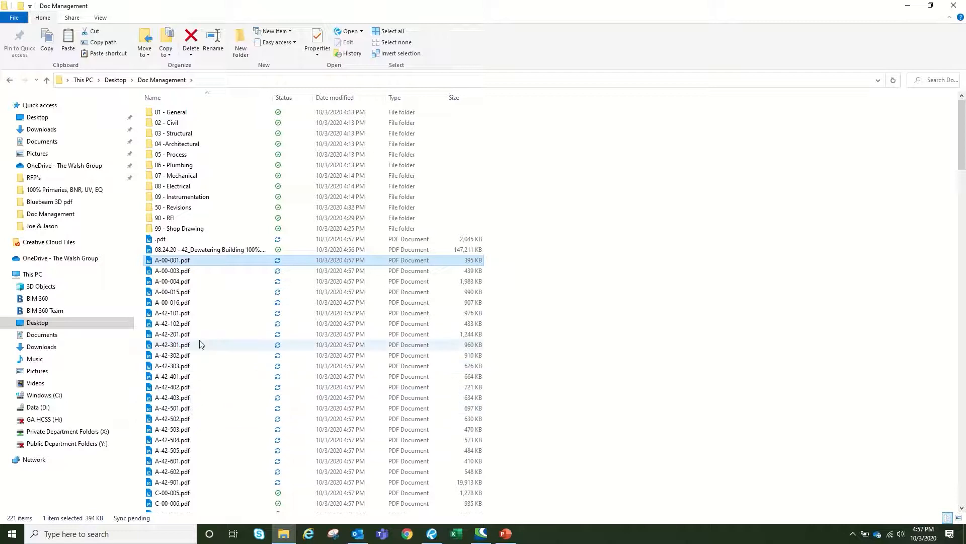
Move the A-series sheets into 04 - Architectural and the C-series sheets into 02 - Civil
scroll(201, 344, down, 2)
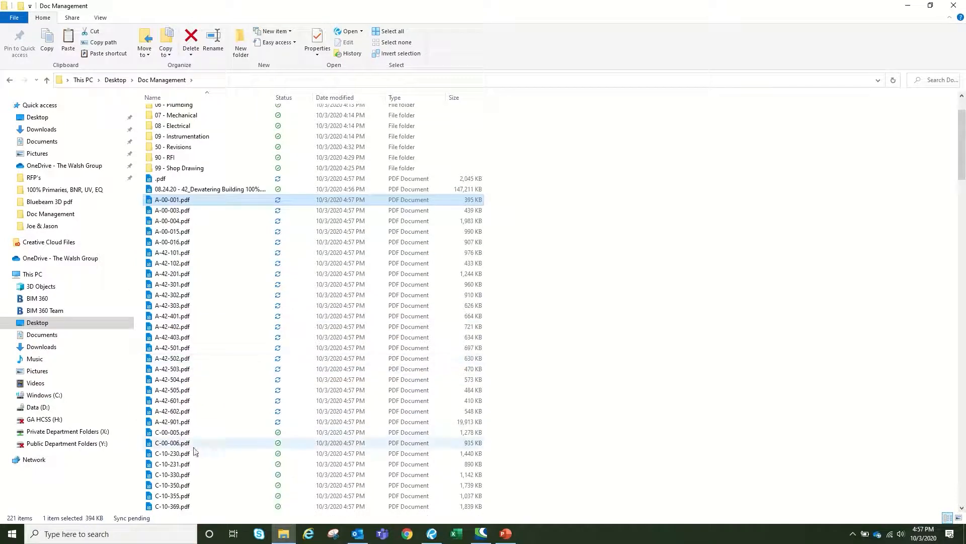
shift+click(171, 424)
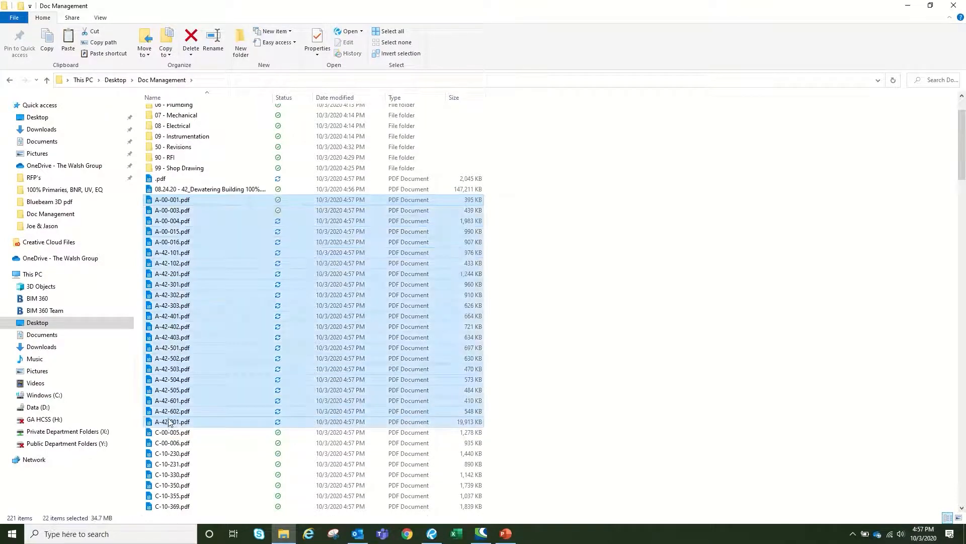
scroll(167, 315, up, 2)
drag(161, 294, 212, 148)
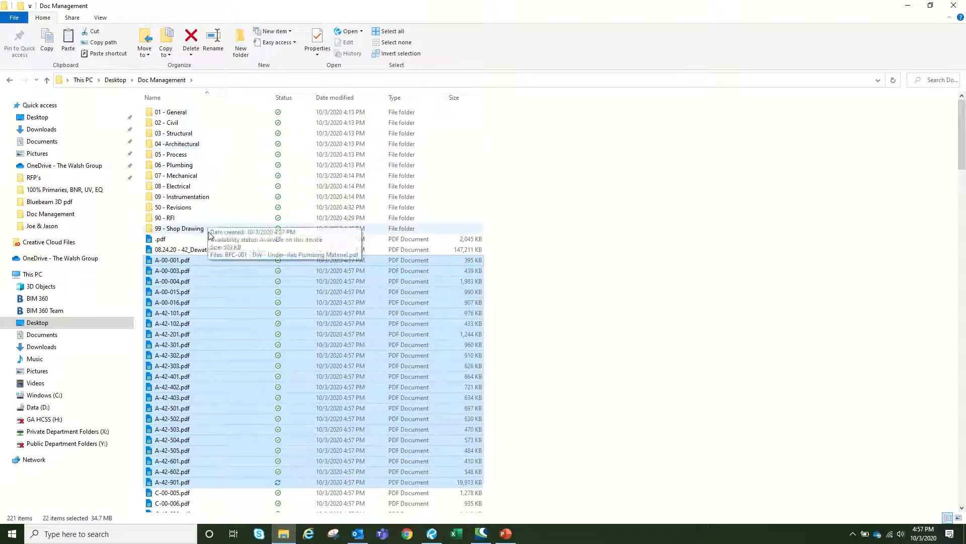
click(162, 261)
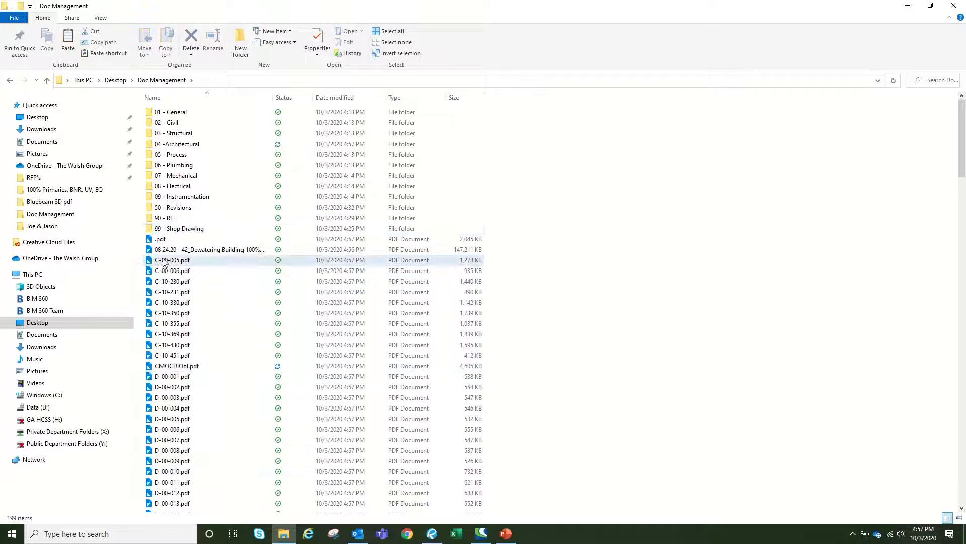
shift+click(169, 355)
drag(172, 254, 199, 261)
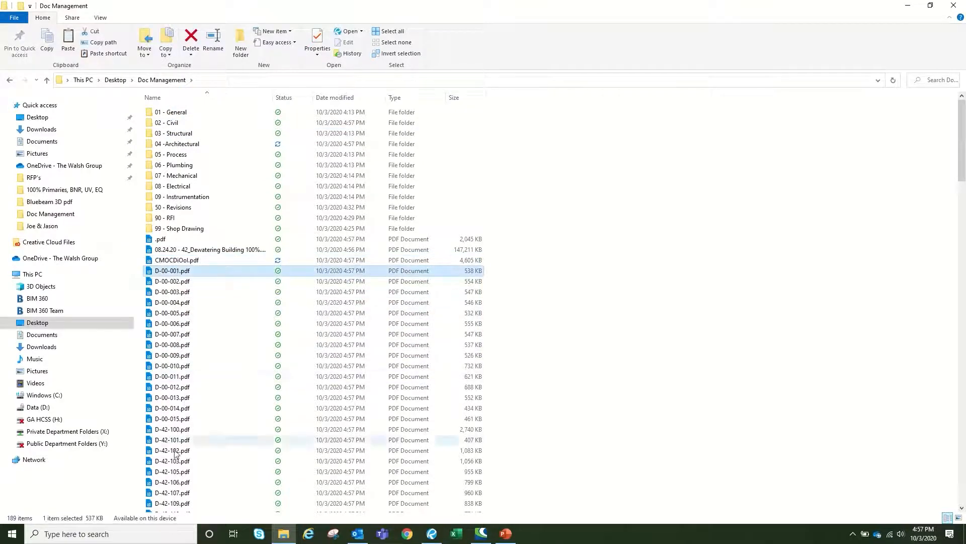
Move the D-series sheets through D-42-501 into their discipline folder, then return to Revu
scroll(210, 447, down, 4)
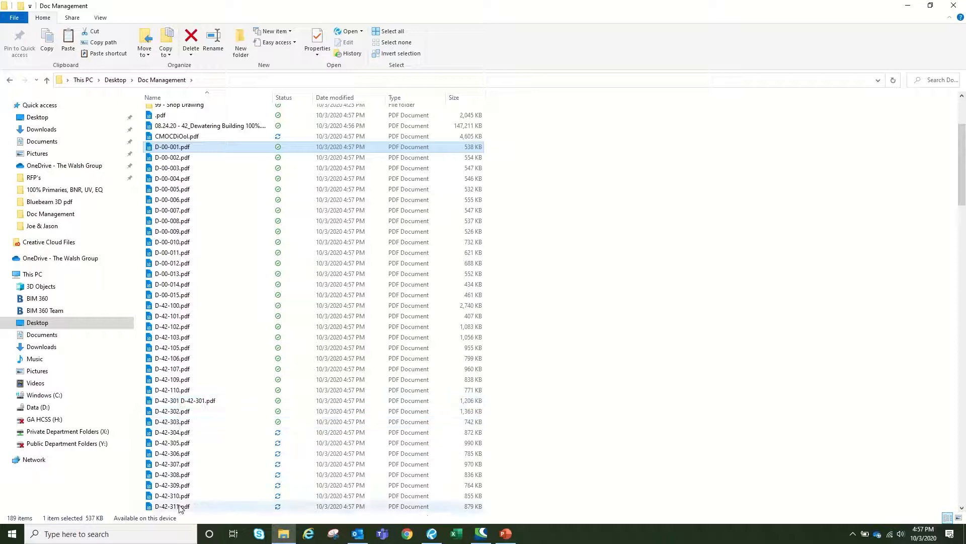
scroll(189, 485, down, 6)
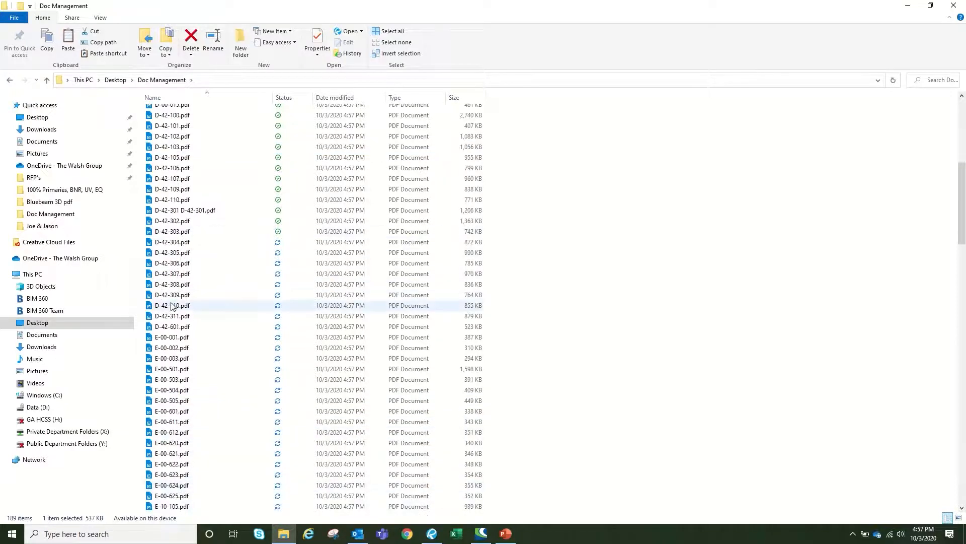
shift+click(169, 326)
scroll(174, 302, up, 10)
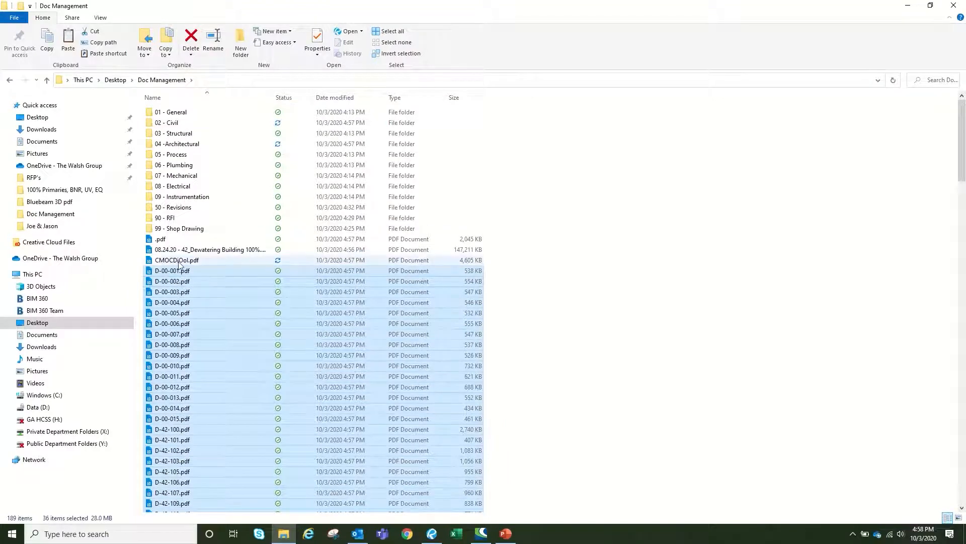
drag(174, 275, 176, 227)
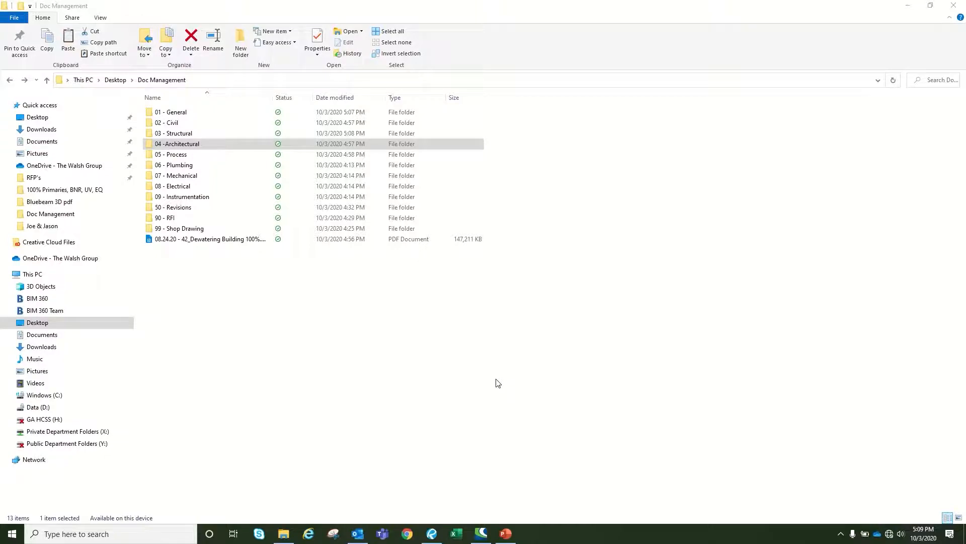
click(432, 533)
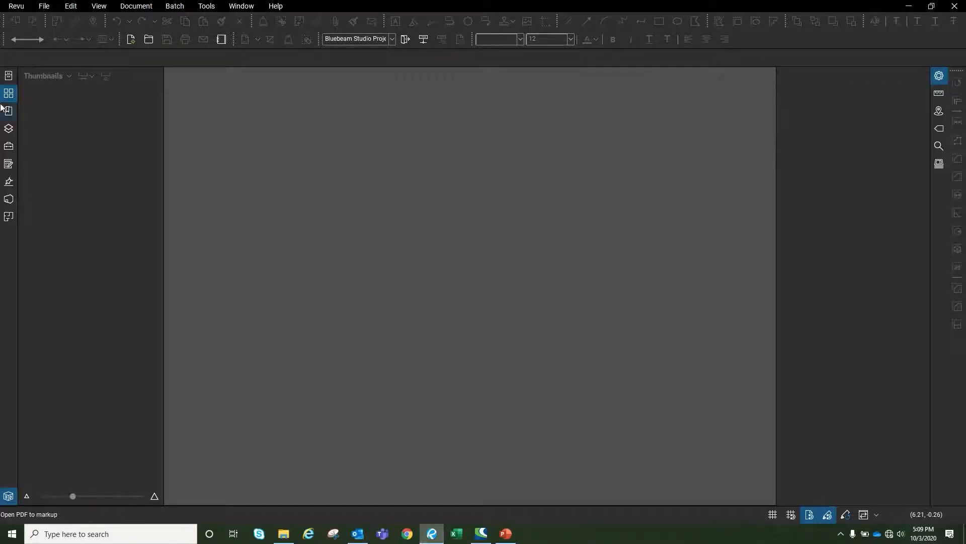
Create the Studio project Doc Management - BB and begin naming its first folder 01_Original
click(9, 199)
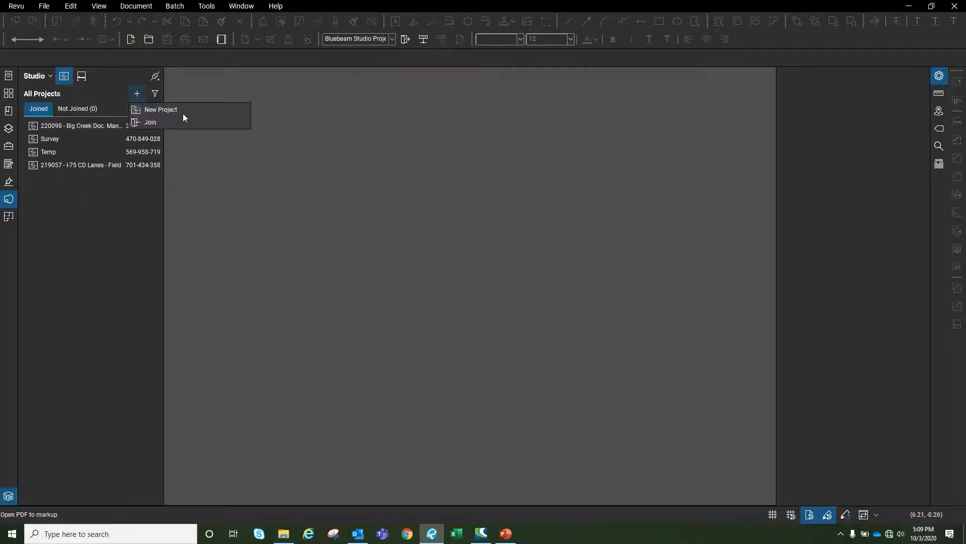
click(183, 113)
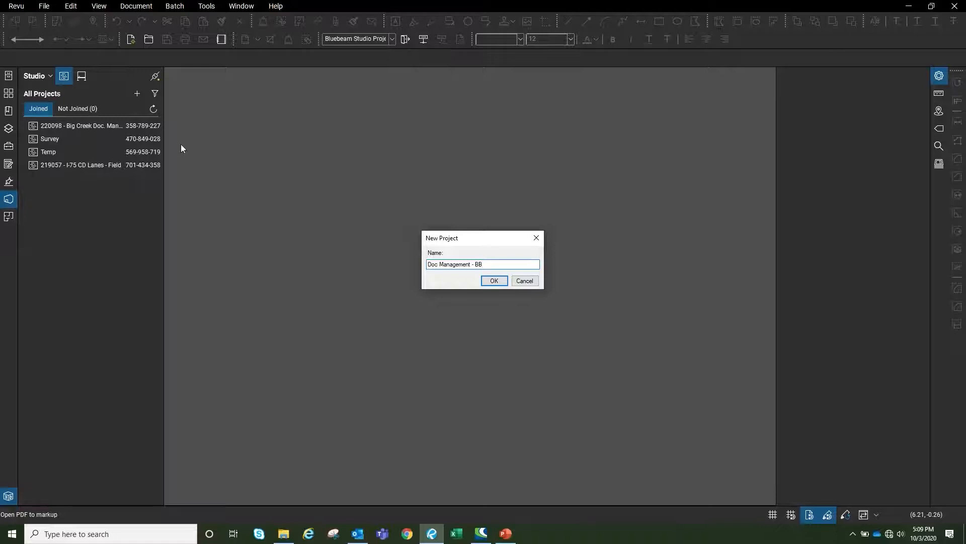
key(Return)
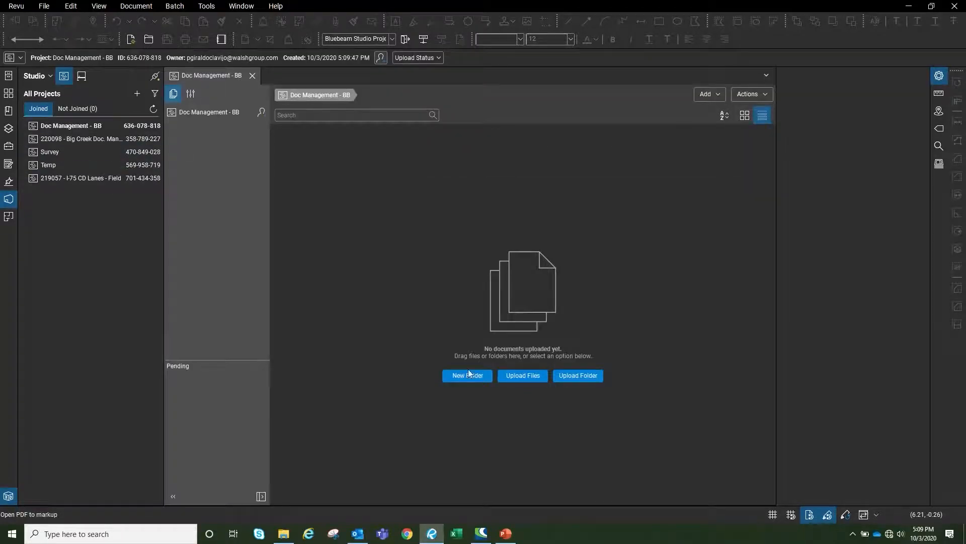
click(465, 377)
text(01_Or)
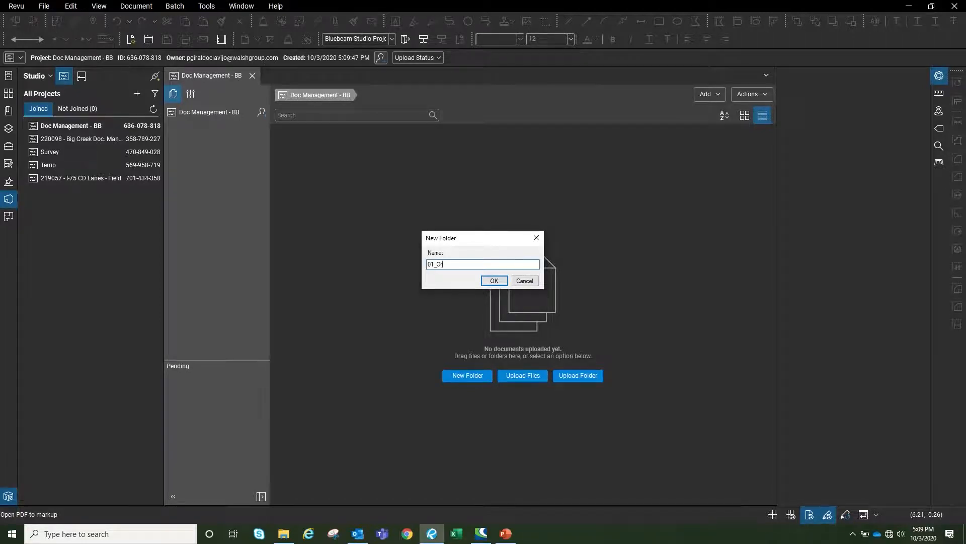
text(iginal Drawings)
Finish 01_Original Drawings and add folders 02_Combined Files and 03_Revisions, then open 01_Original Drawings
key(Return)
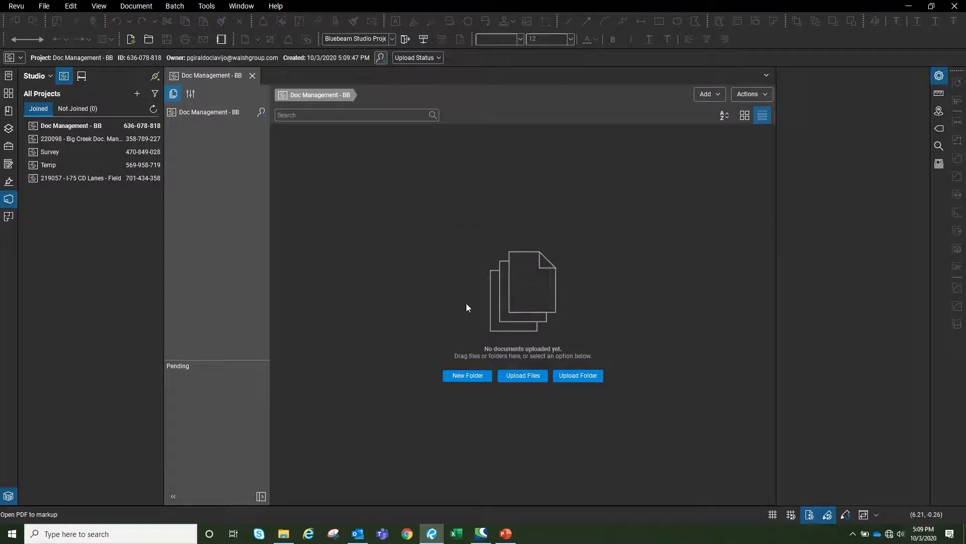
right_click(379, 246)
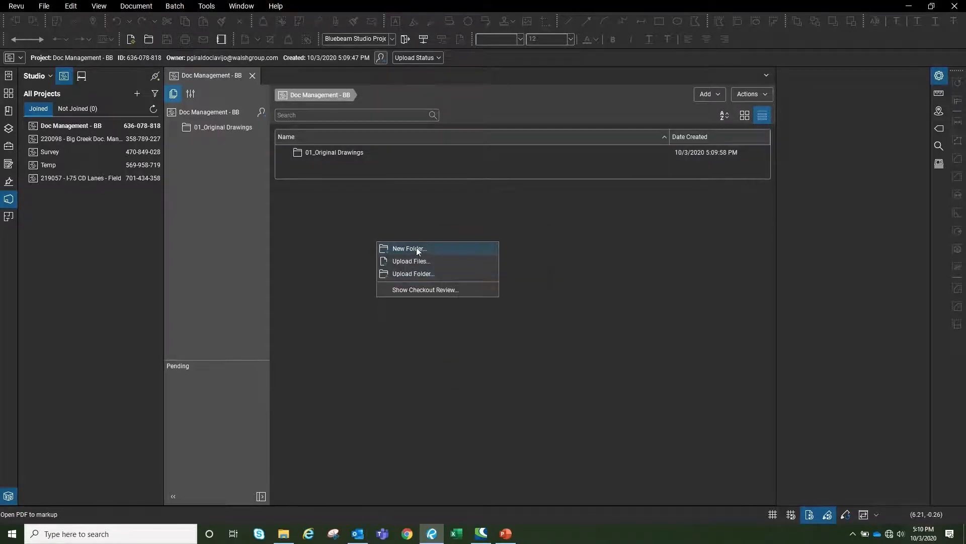
click(410, 250)
text(02)
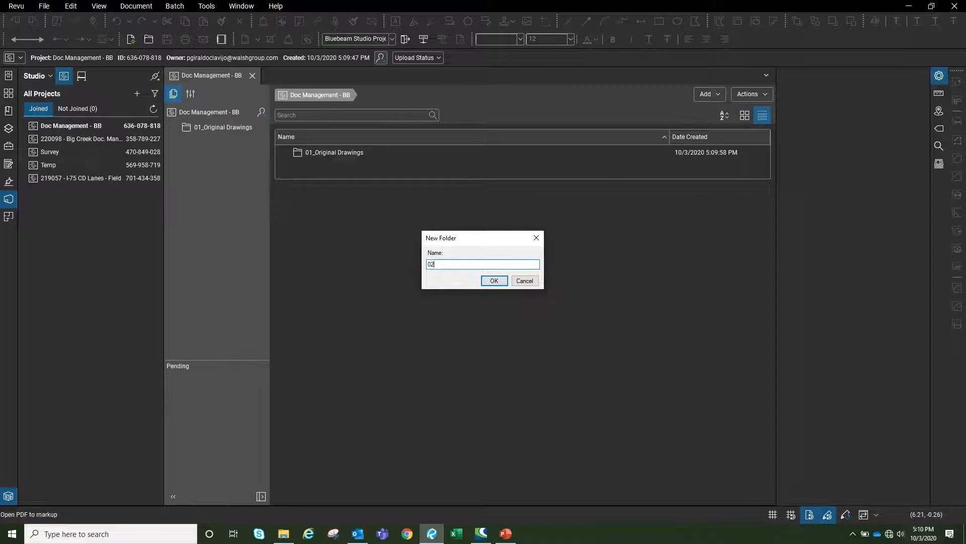
text(_Combined Files)
key(Return)
right_click(544, 295)
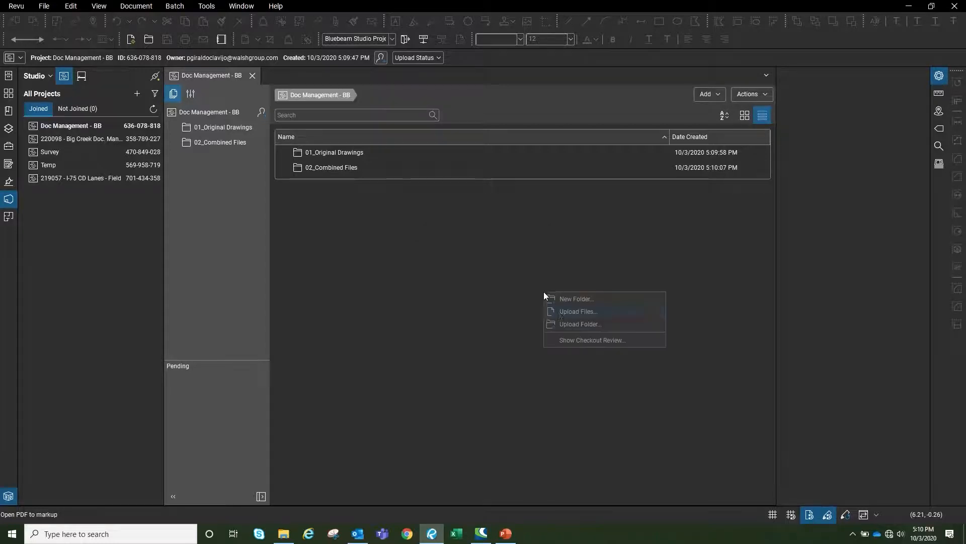
click(584, 299)
text(03_Revisi)
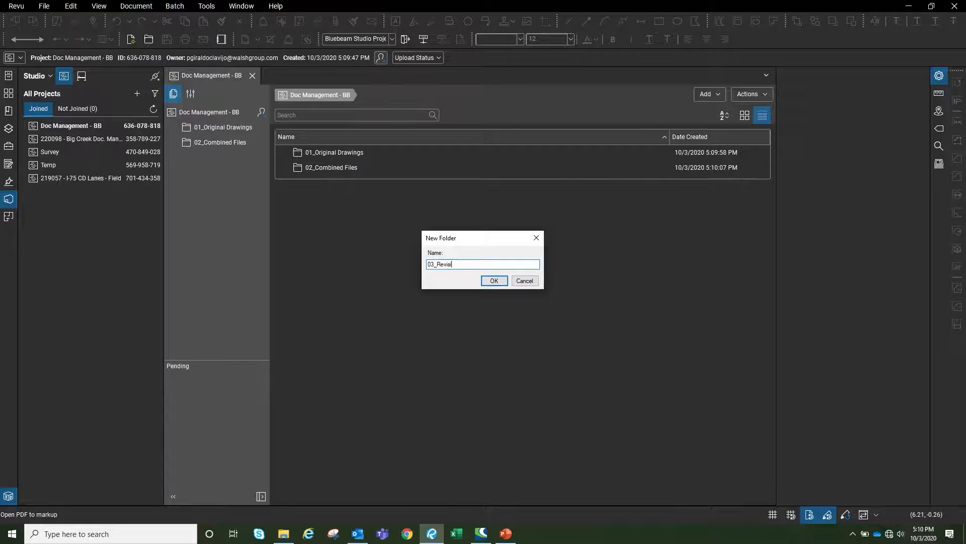
key(Return)
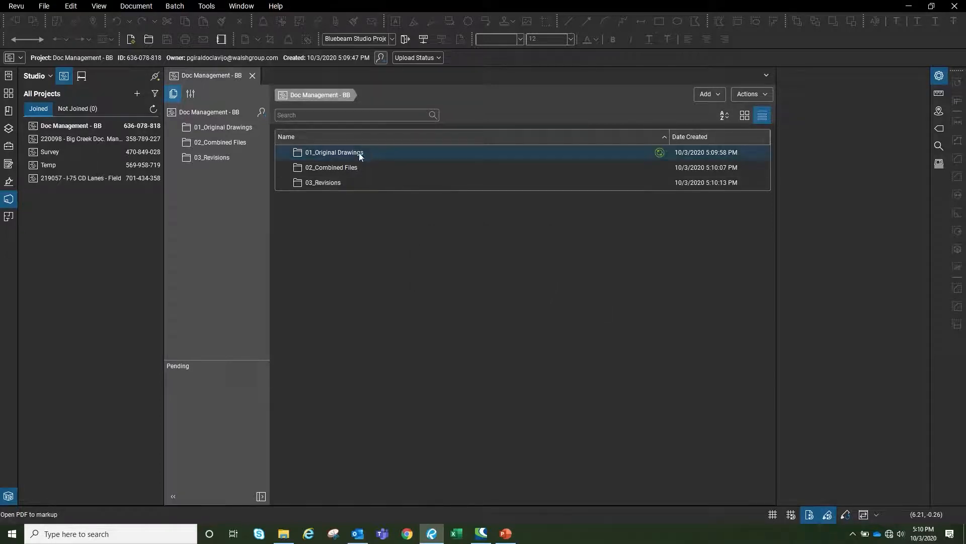
double_click(358, 153)
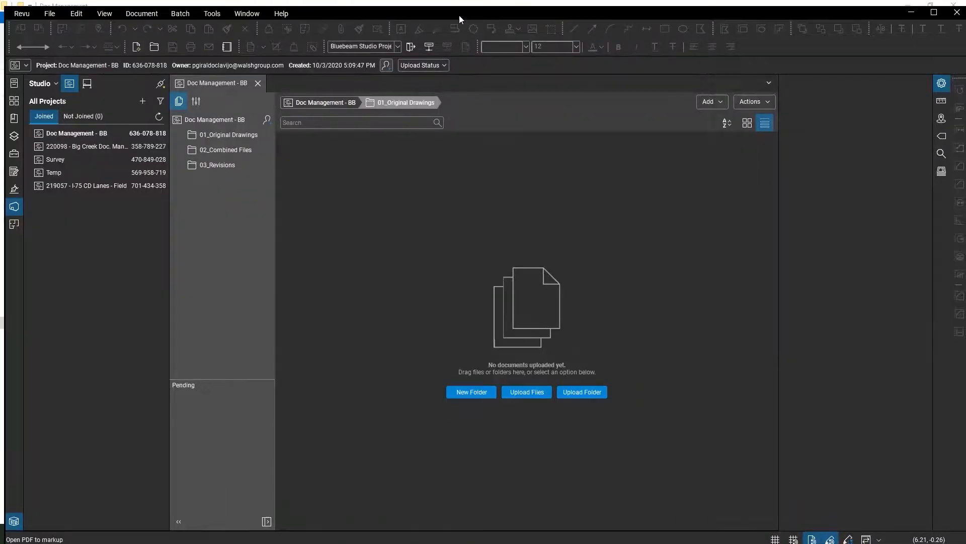
Upload the twelve discipline folders, 01 - General through 99 - Shop Drawing, into 01_Original Drawings
drag(459, 14, 943, 343)
click(168, 223)
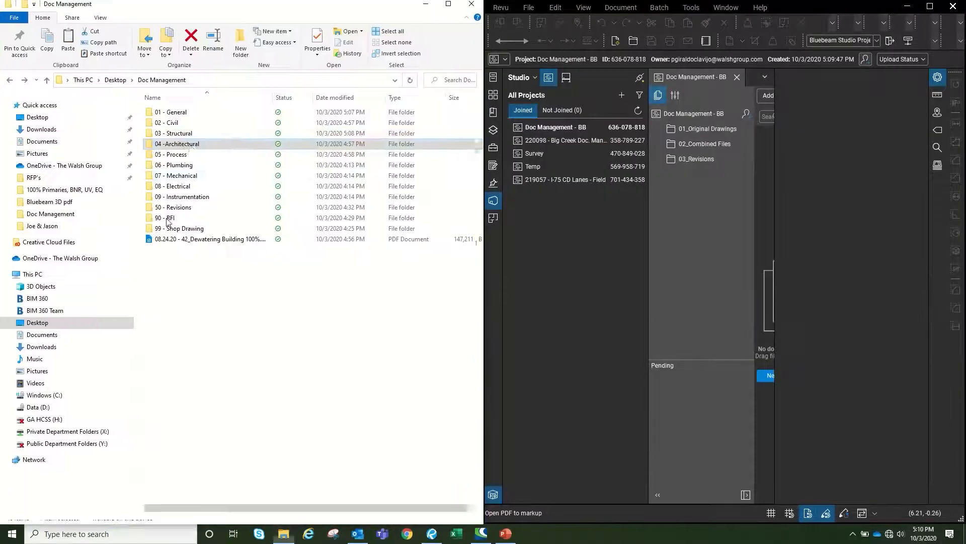
click(196, 115)
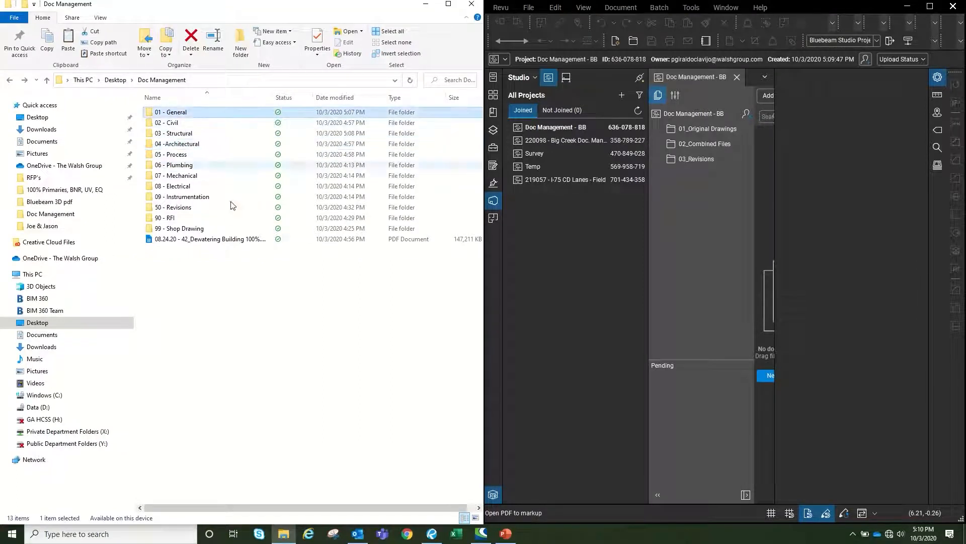
shift+click(192, 229)
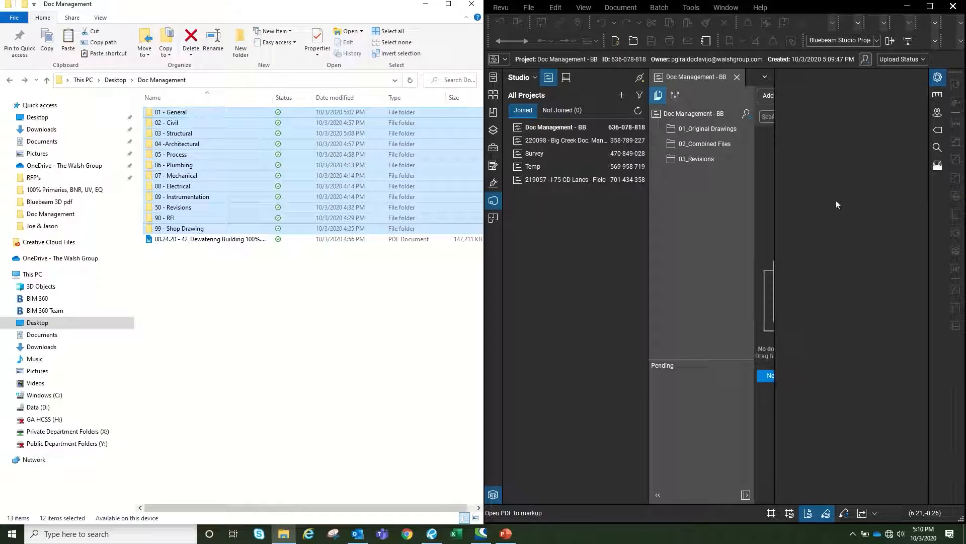
click(776, 163)
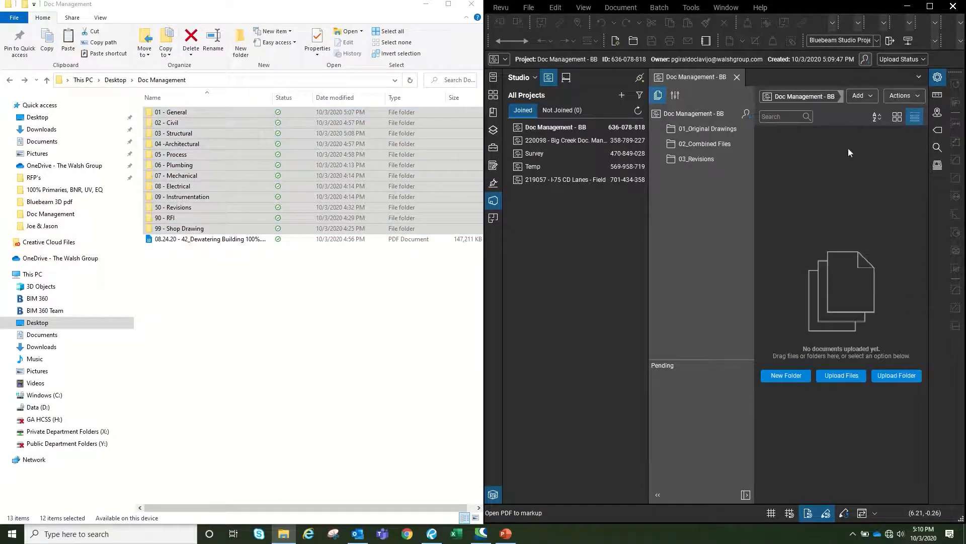
drag(183, 112, 821, 257)
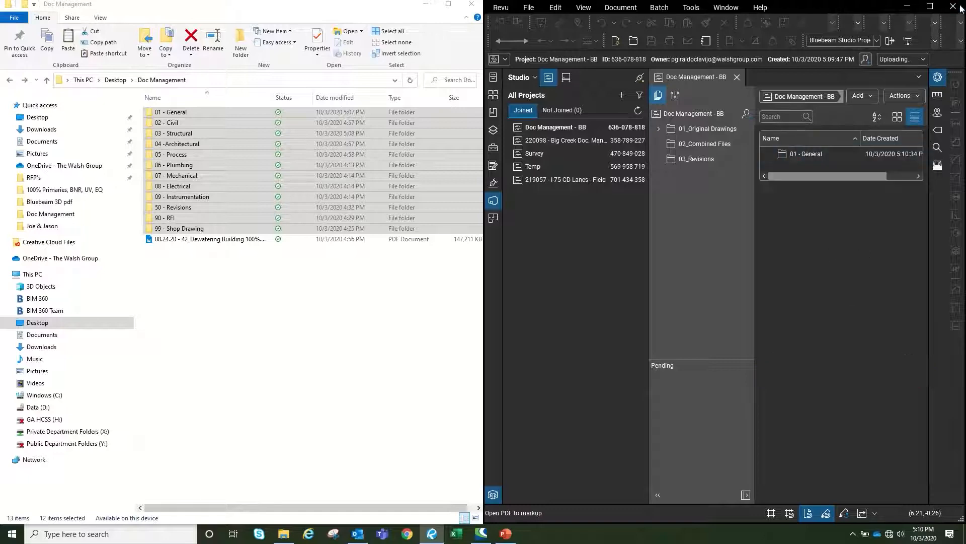
click(928, 7)
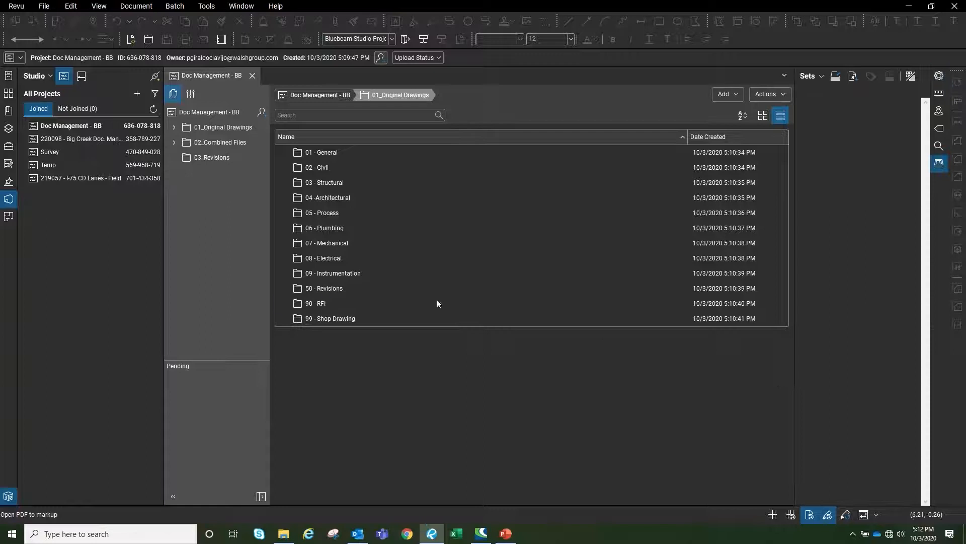
Show the Sets panel and start a new set, New Set.bex
right_click(938, 196)
mouse_move(914, 204)
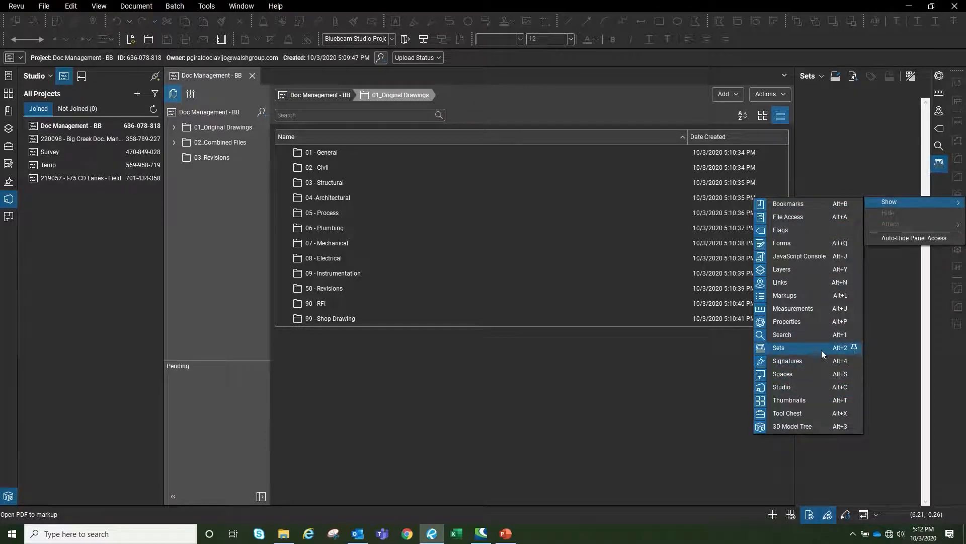
click(898, 297)
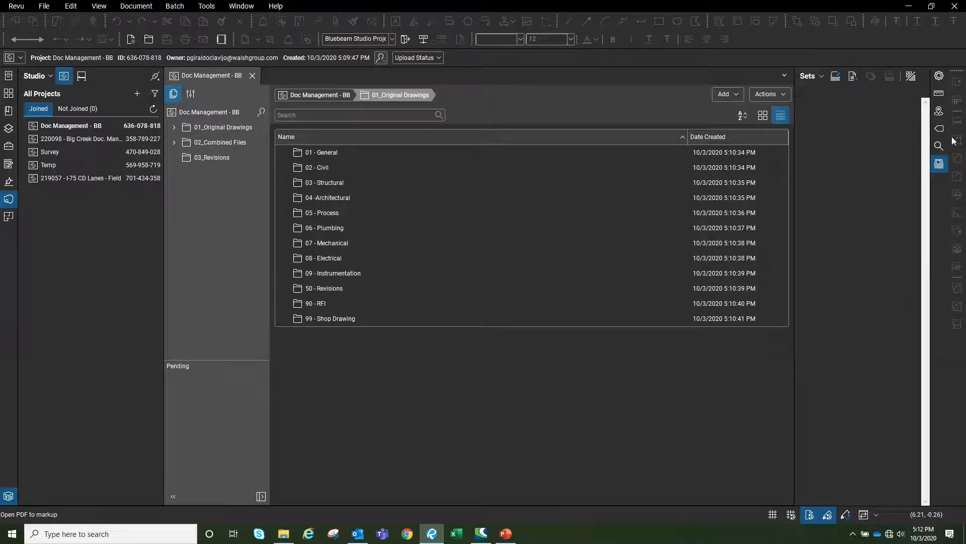
click(820, 77)
Create a new set from the Studio project's 01_Original Drawings > 01 - General folder using the Big Creek template
click(826, 92)
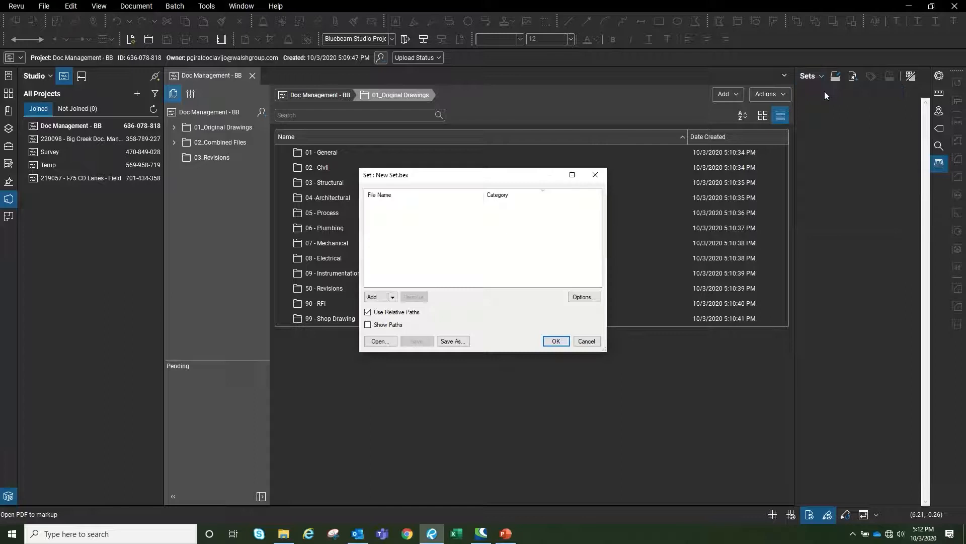
click(393, 298)
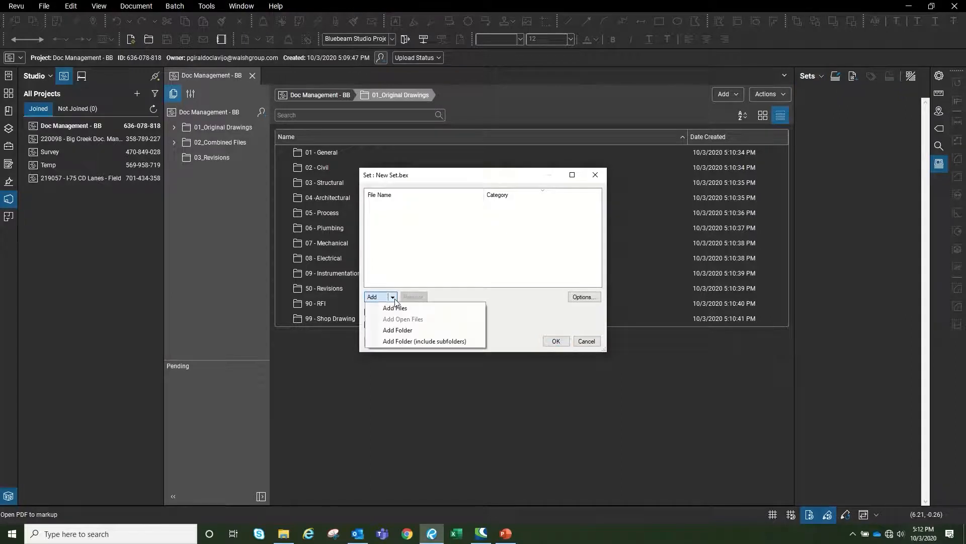
click(401, 330)
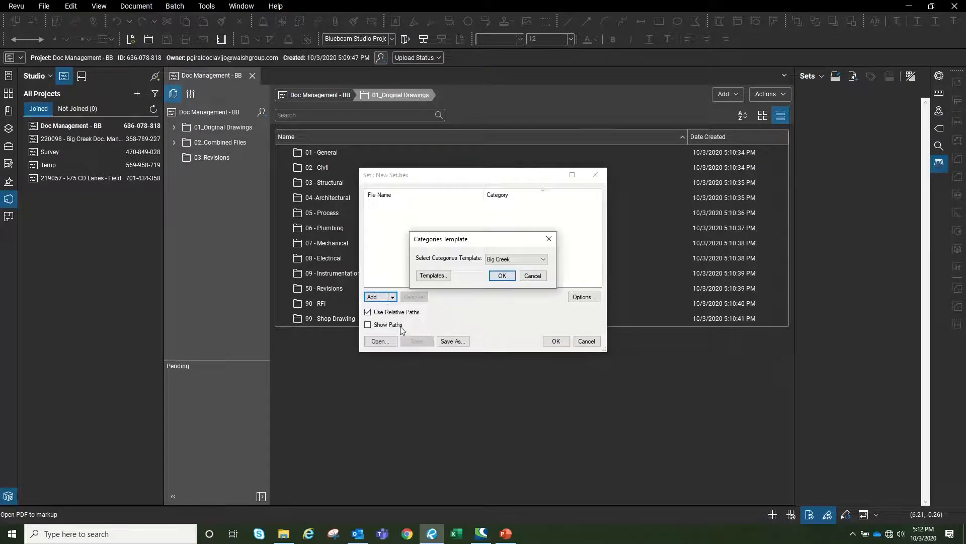
click(501, 276)
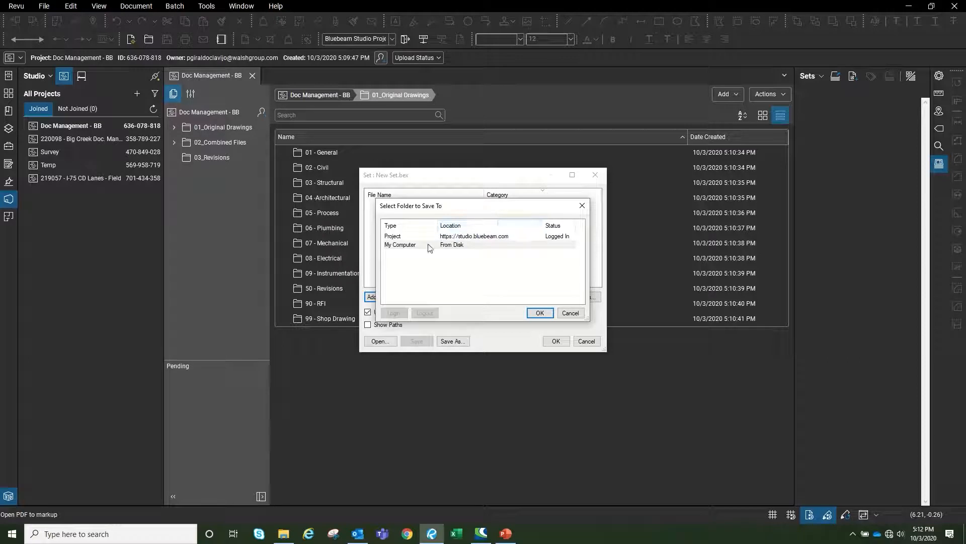
click(403, 237)
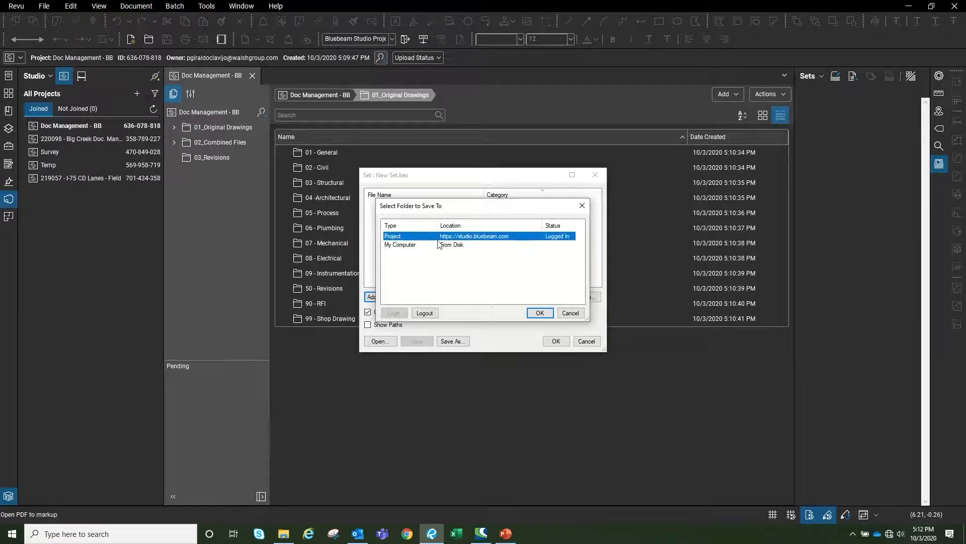
click(540, 313)
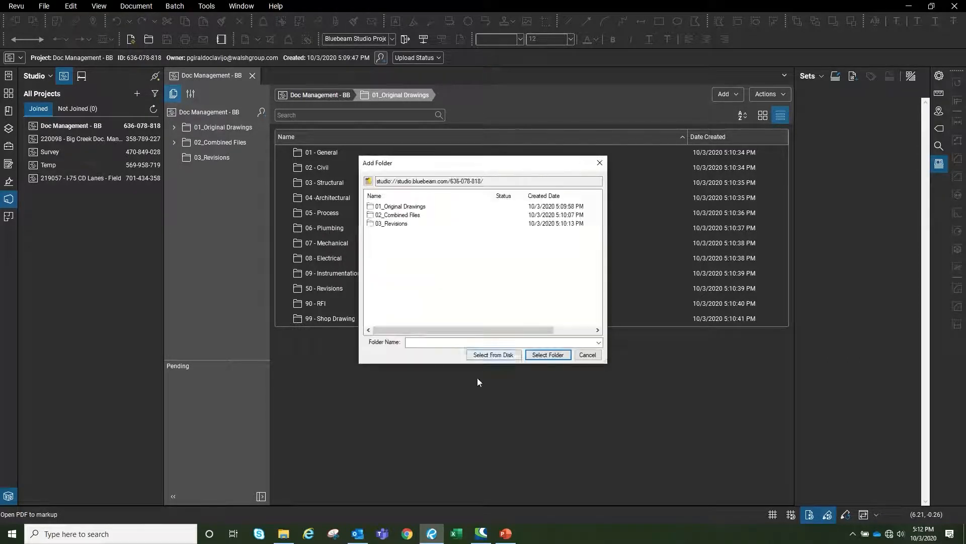
double_click(403, 207)
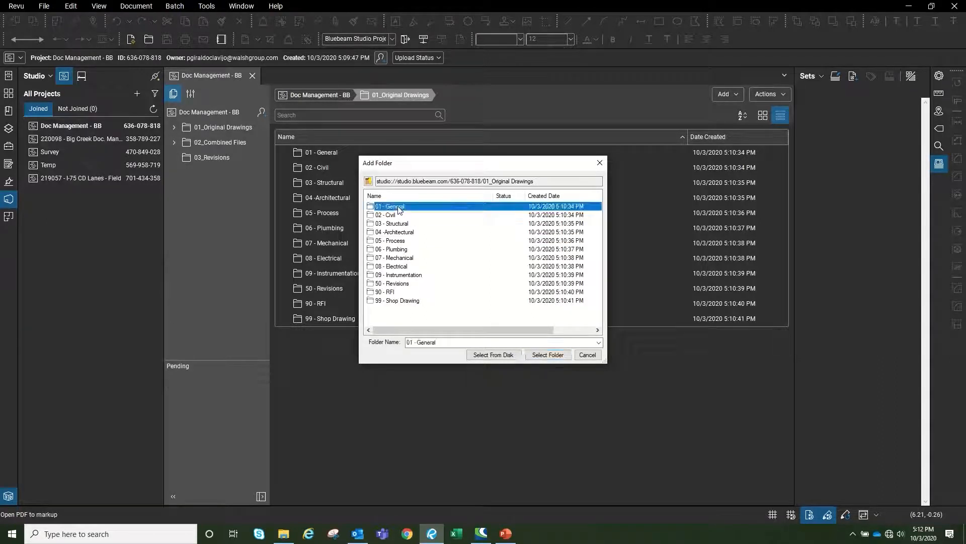
double_click(400, 207)
click(548, 354)
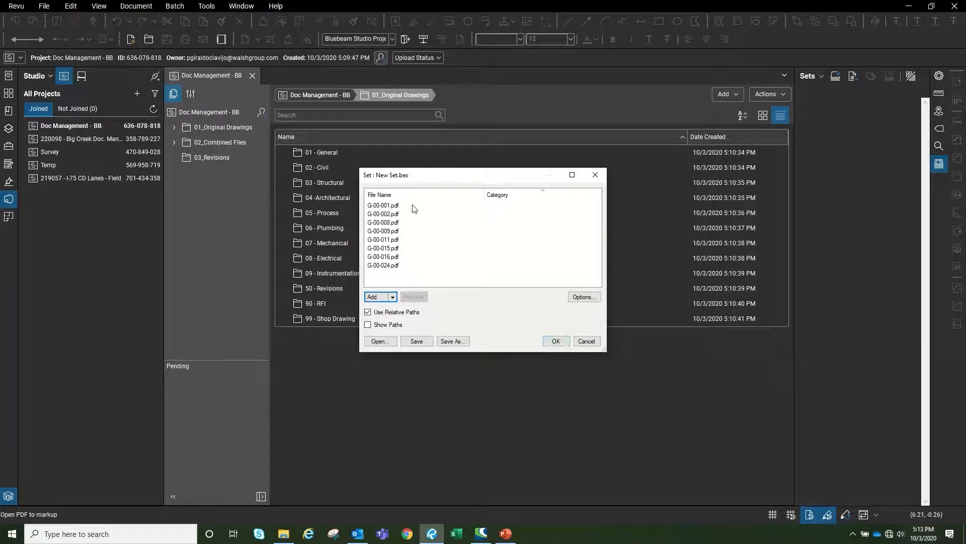
click(556, 341)
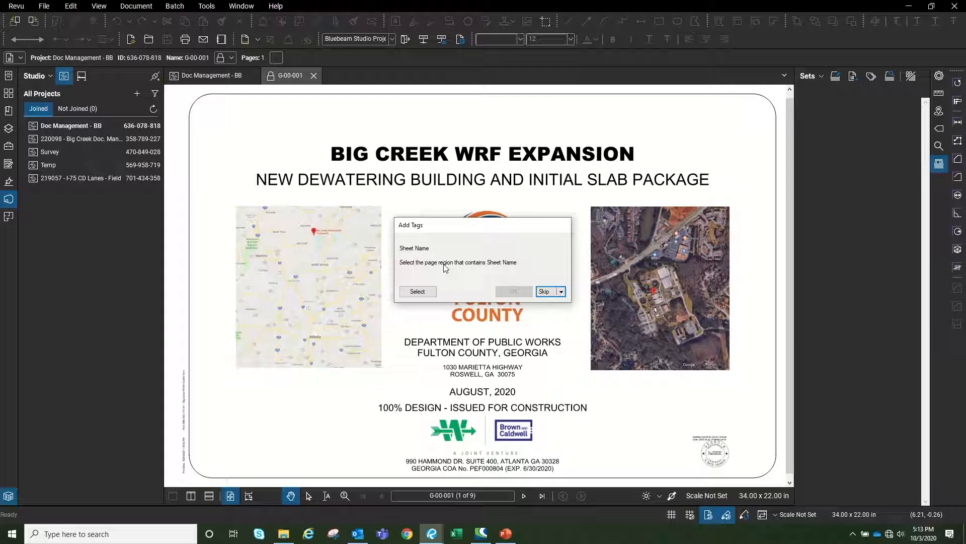
Skip G-00-001 and tag the sheets' Sheet Name as GENERAL from the title block
click(545, 297)
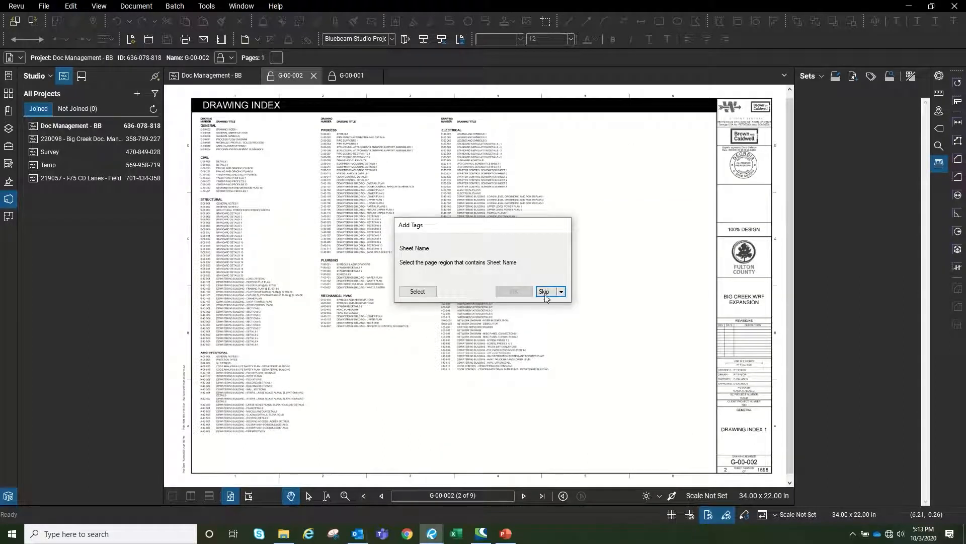
click(417, 291)
scroll(765, 473, up, 5)
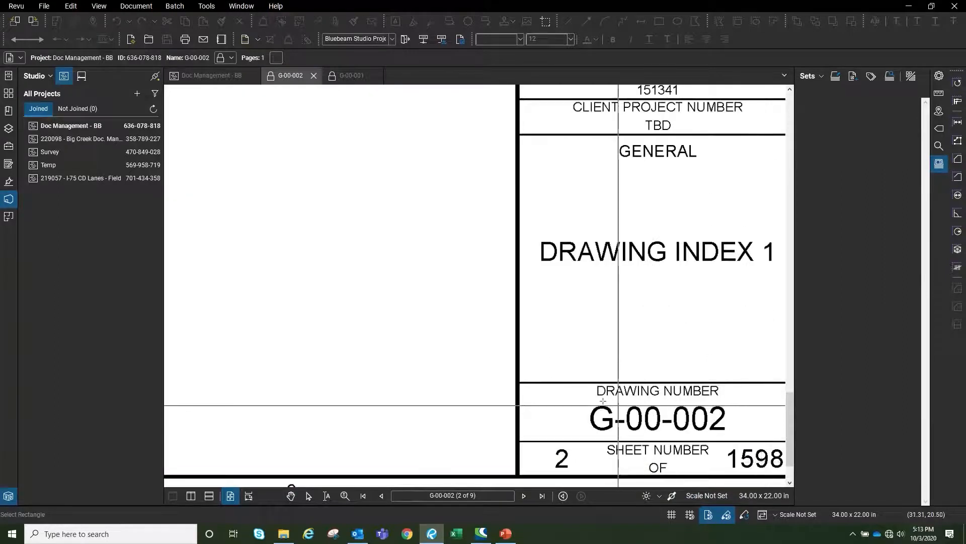
drag(587, 401, 731, 436)
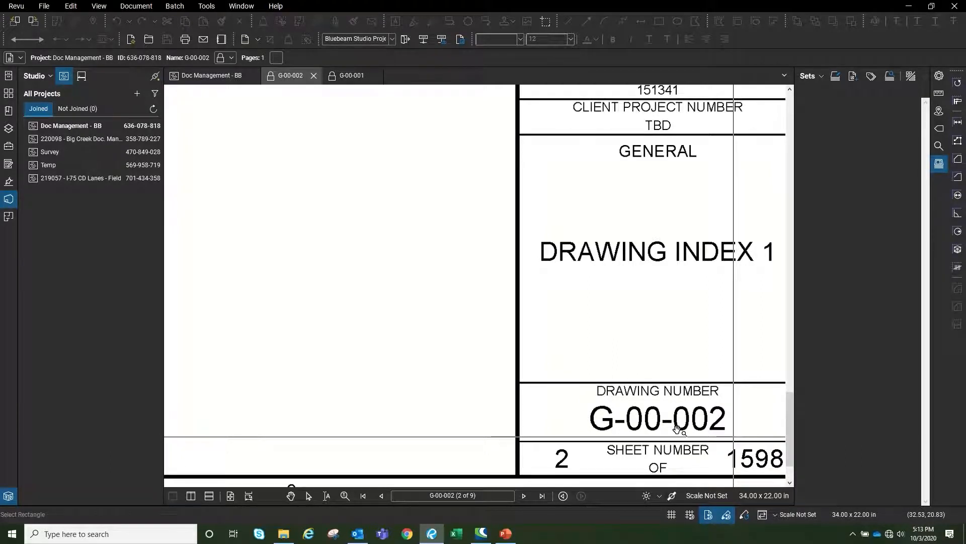
drag(677, 428, 679, 434)
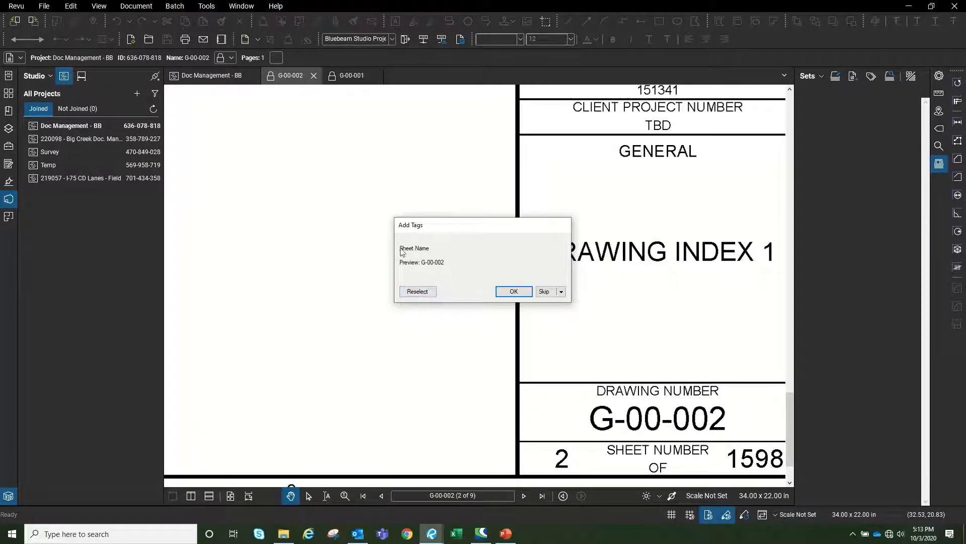
click(418, 292)
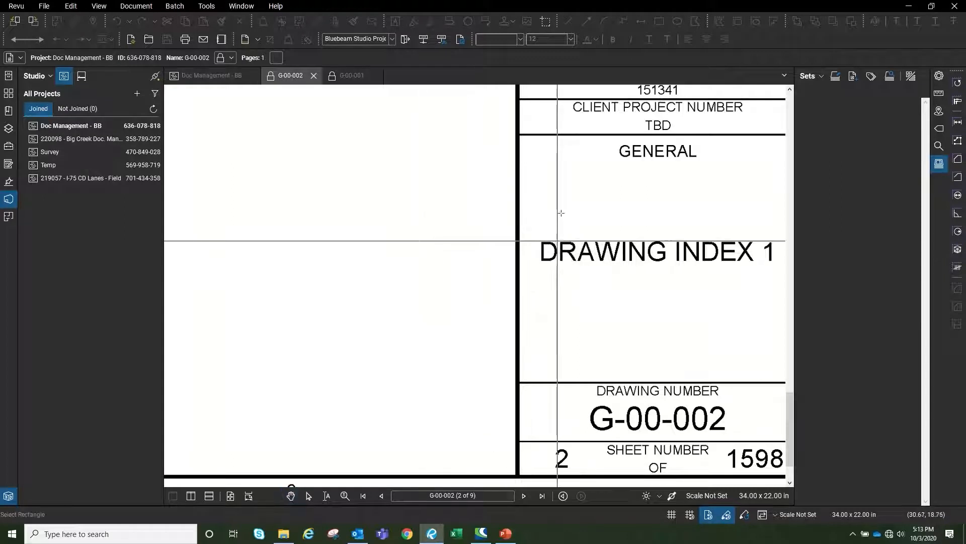
drag(616, 141, 703, 163)
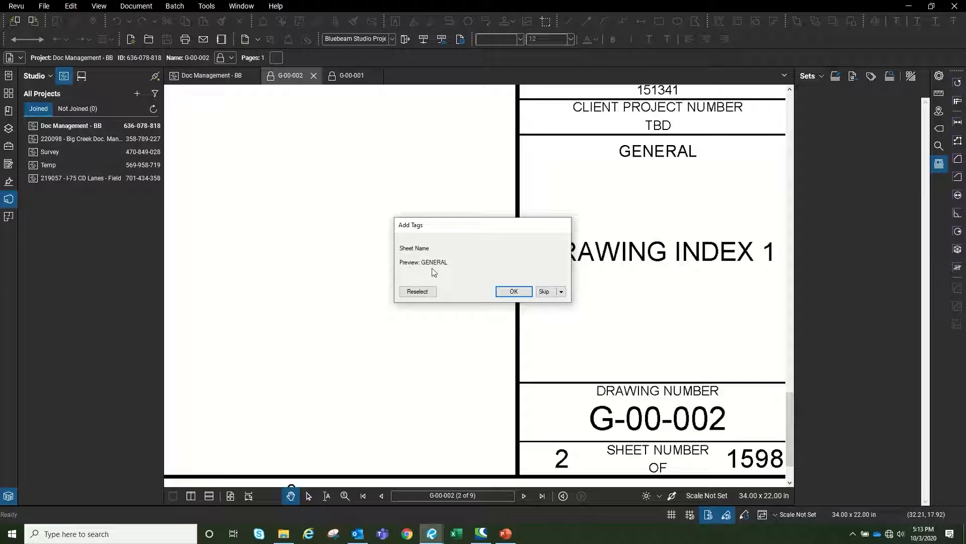
click(515, 292)
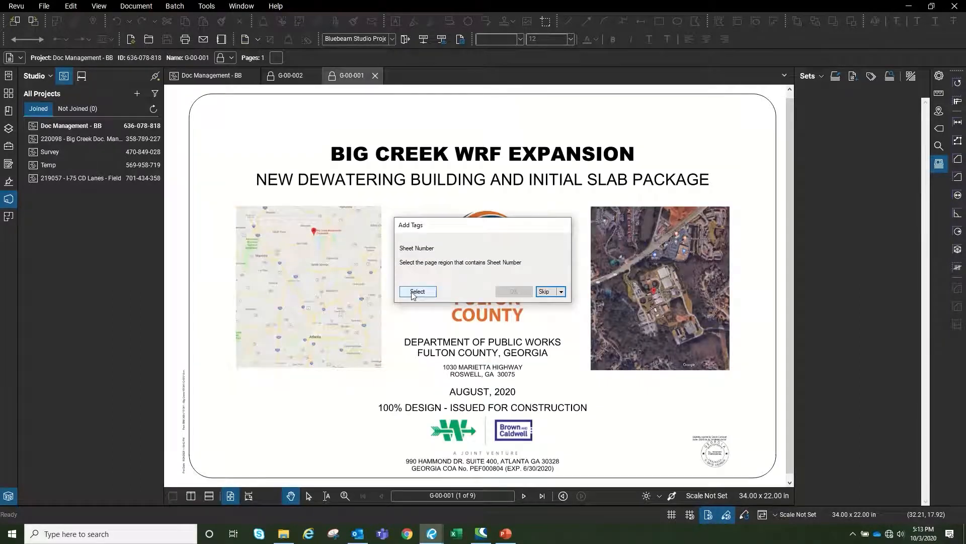
Skip G-00-001's sheet number and capture Sheet Numbers from the title-block drawing number region
click(551, 292)
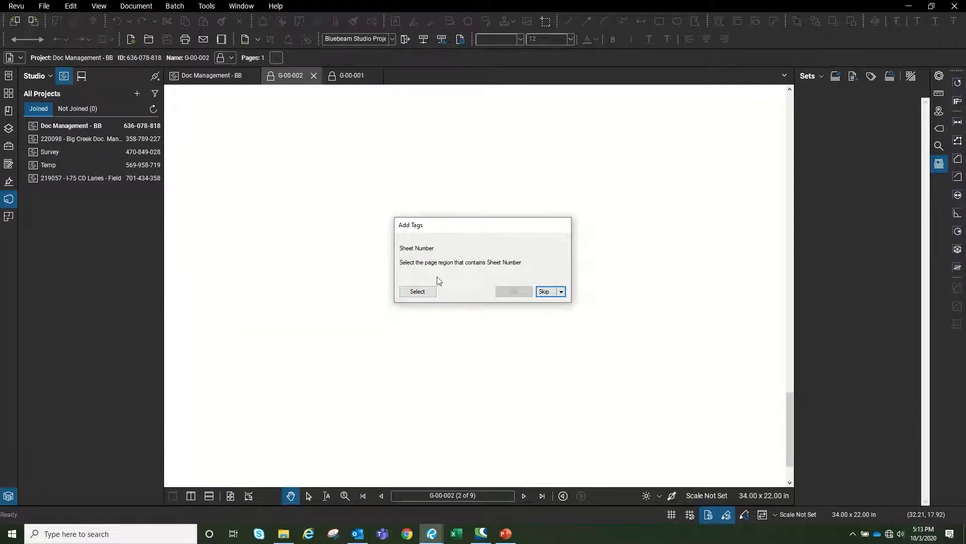
click(416, 293)
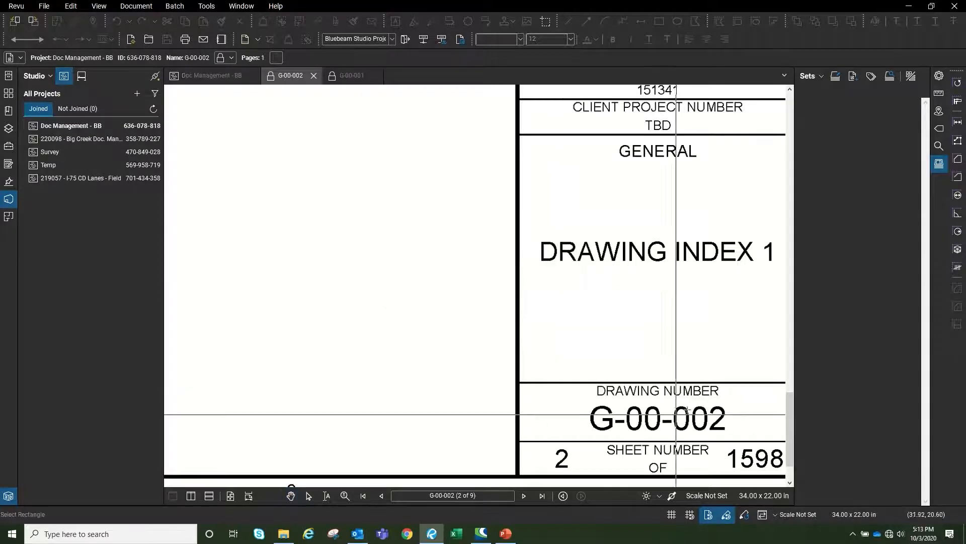
mouse_move(584, 403)
mouse_down()
mouse_move(647, 427)
mouse_move(731, 435)
mouse_up()
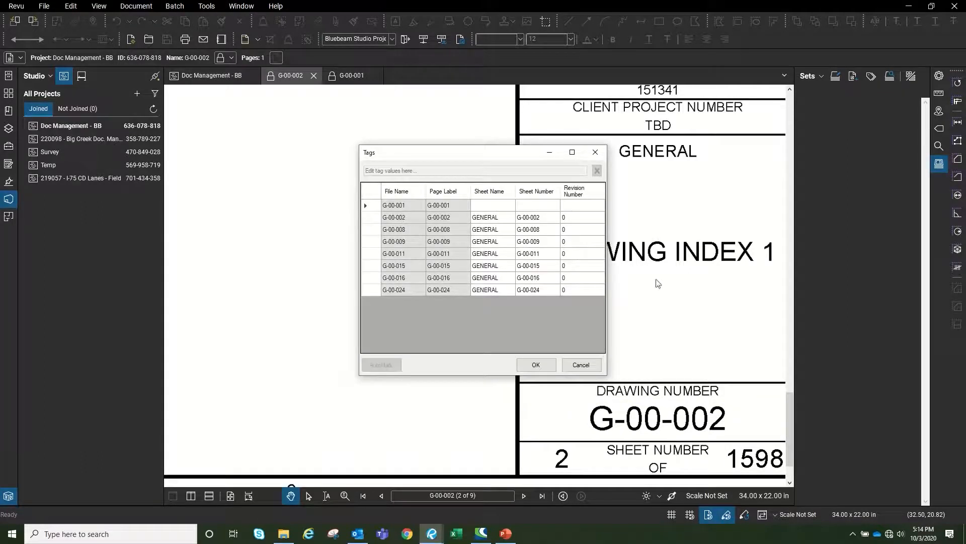
Give G-00-001 Sheet Name GENERAL and Sheet Number G-00-001 in the maximized tags table, then apply
click(573, 152)
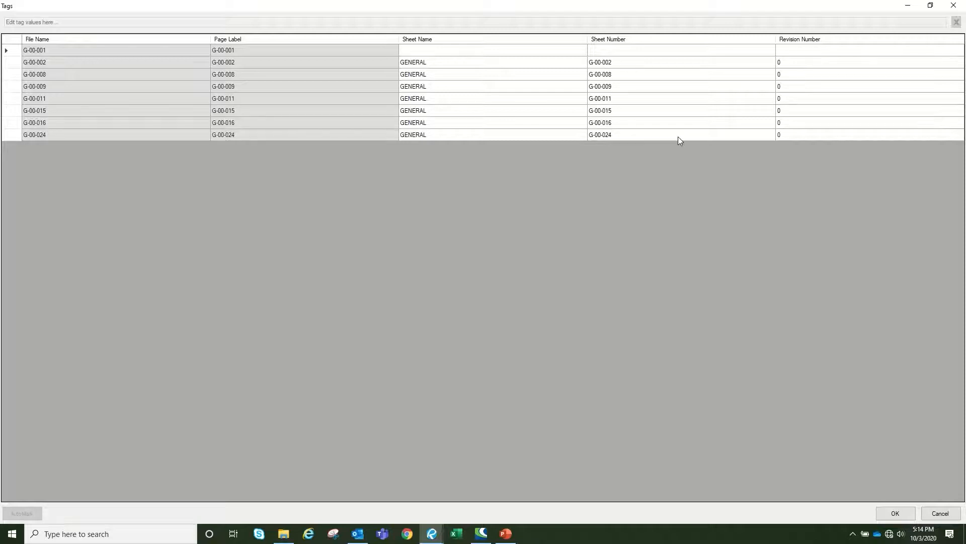
click(422, 52)
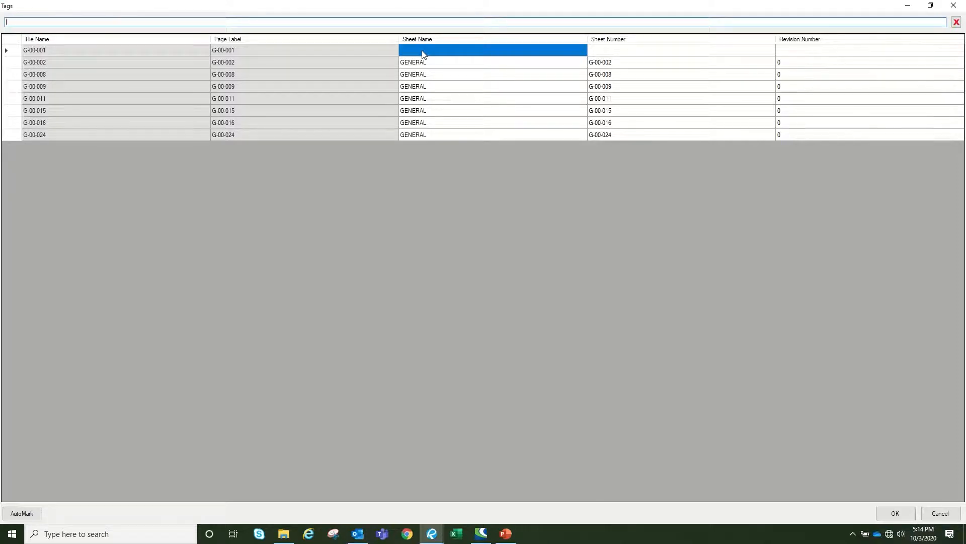
text(ENERAL)
key(Tab)
text(G)
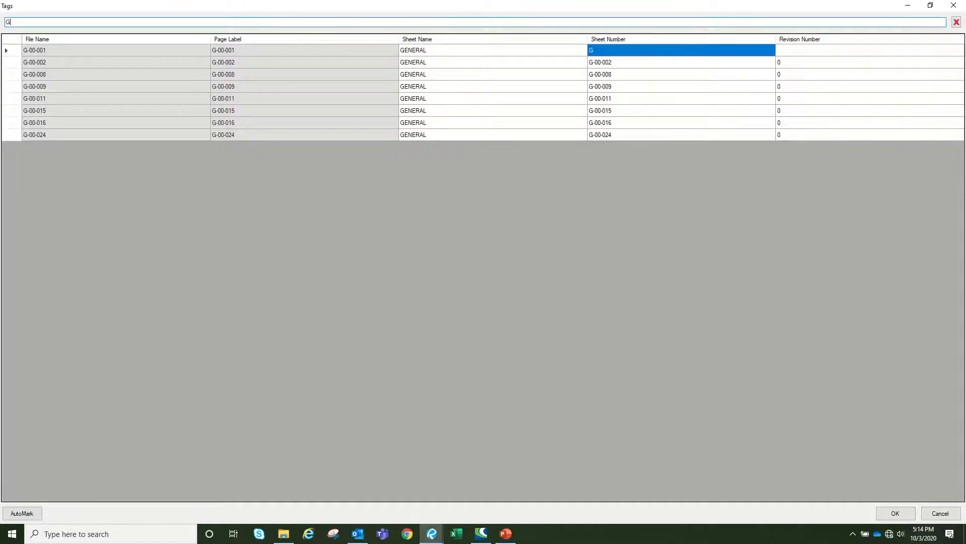
text(-00-001)
key(Tab)
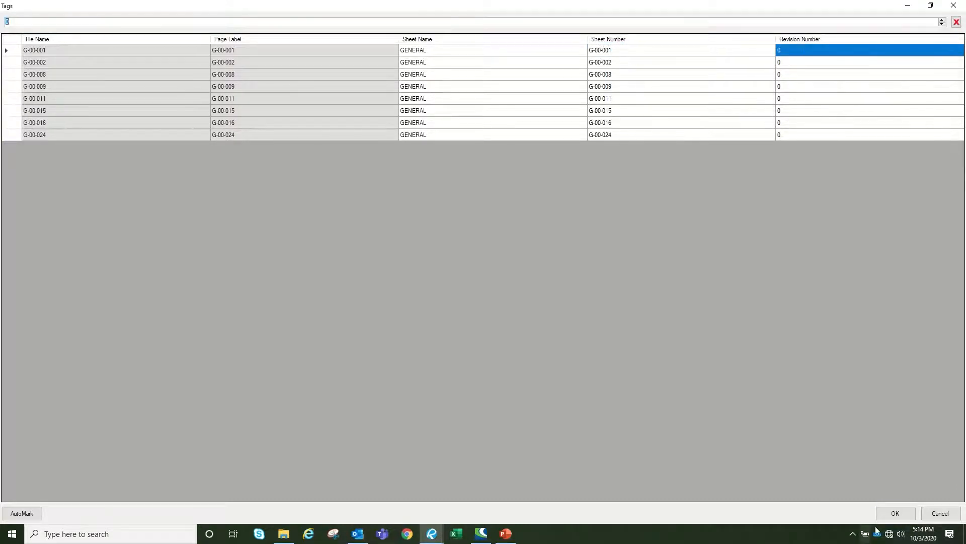
click(892, 514)
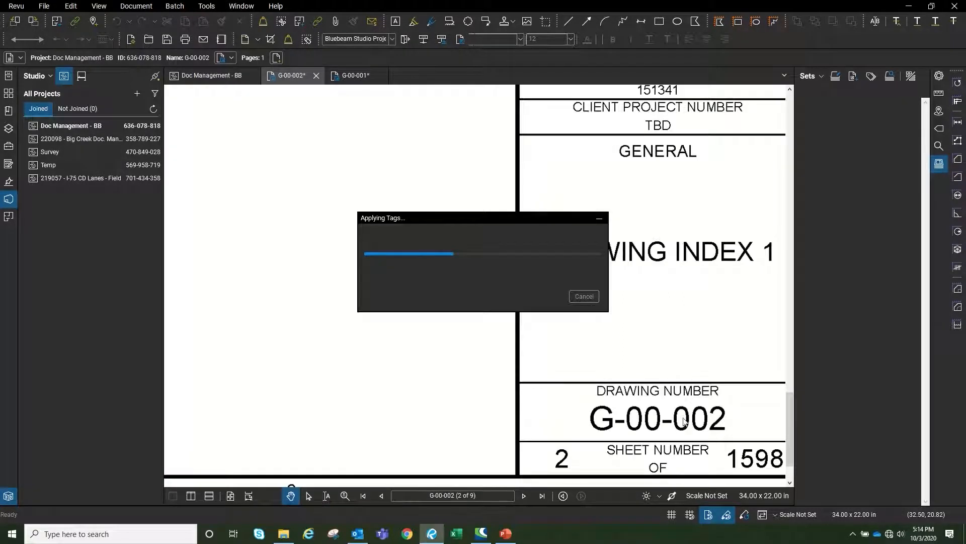
Widen the Sets panel and open the Modify Set window for New Set with its Add options
drag(795, 108, 739, 124)
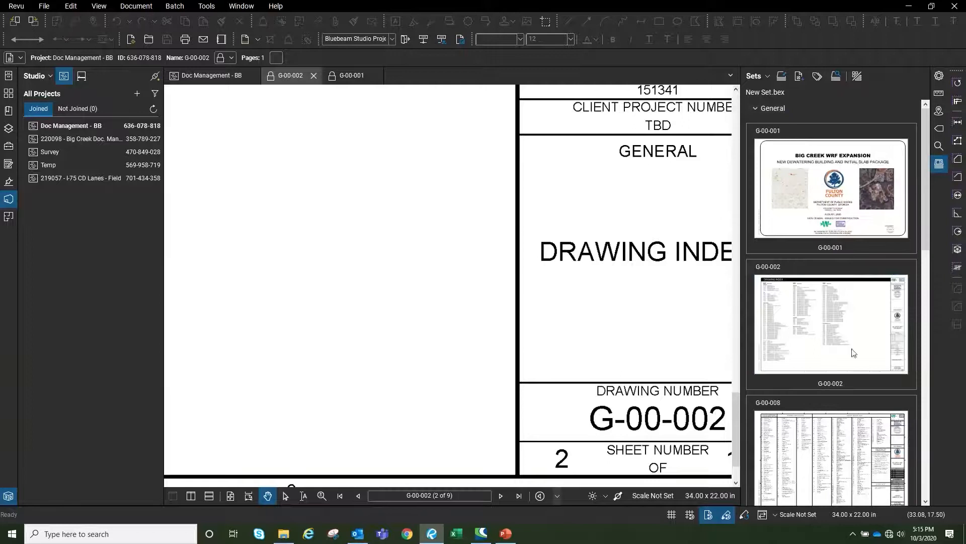
scroll(844, 302, down, 6)
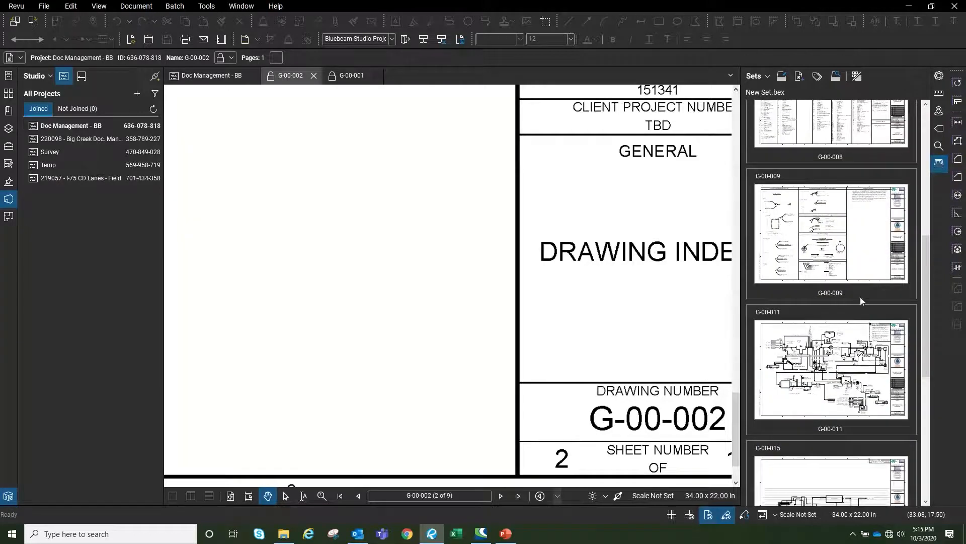
click(761, 76)
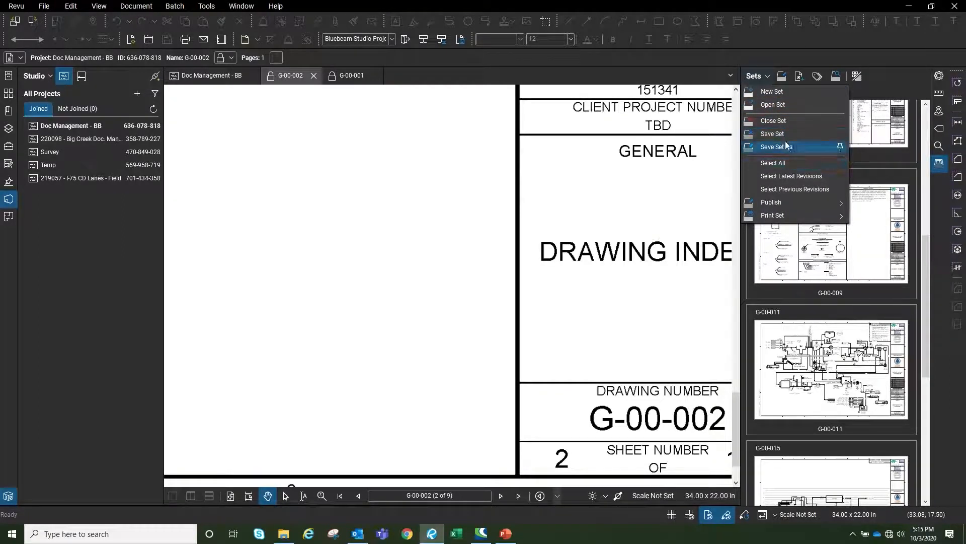
click(784, 74)
click(771, 73)
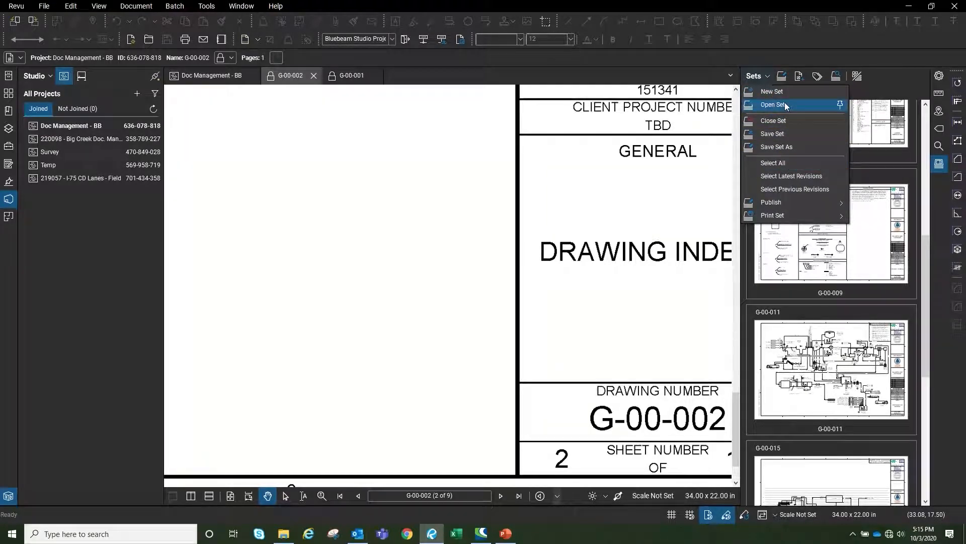
click(784, 77)
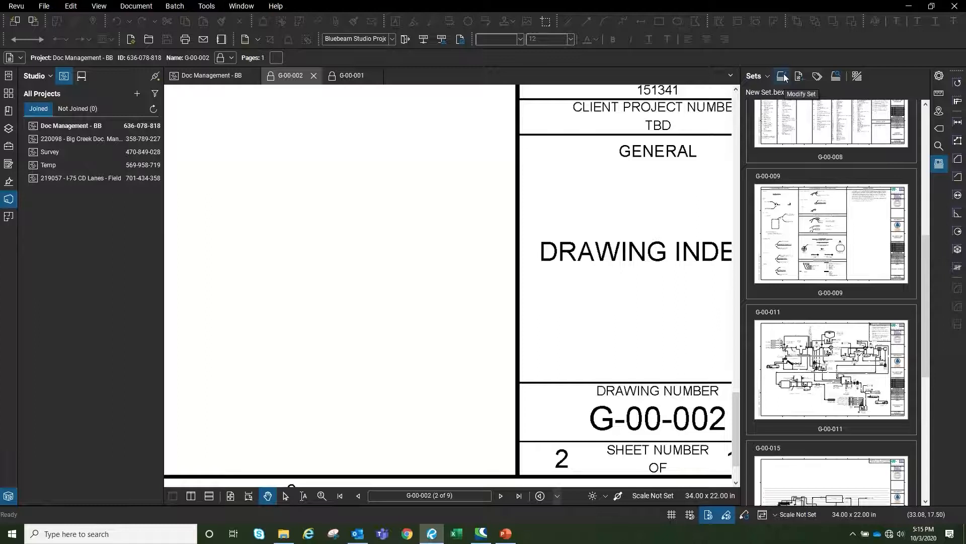
click(784, 77)
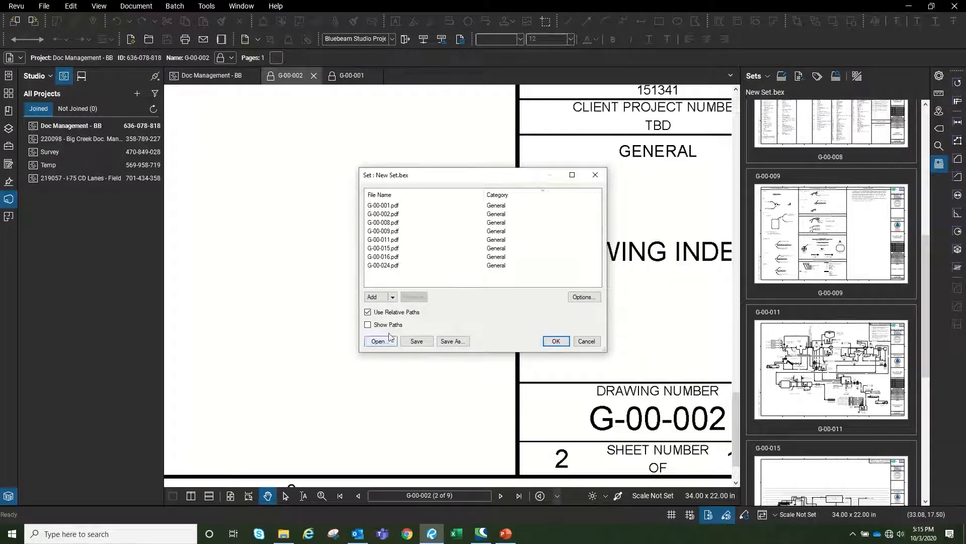
click(392, 297)
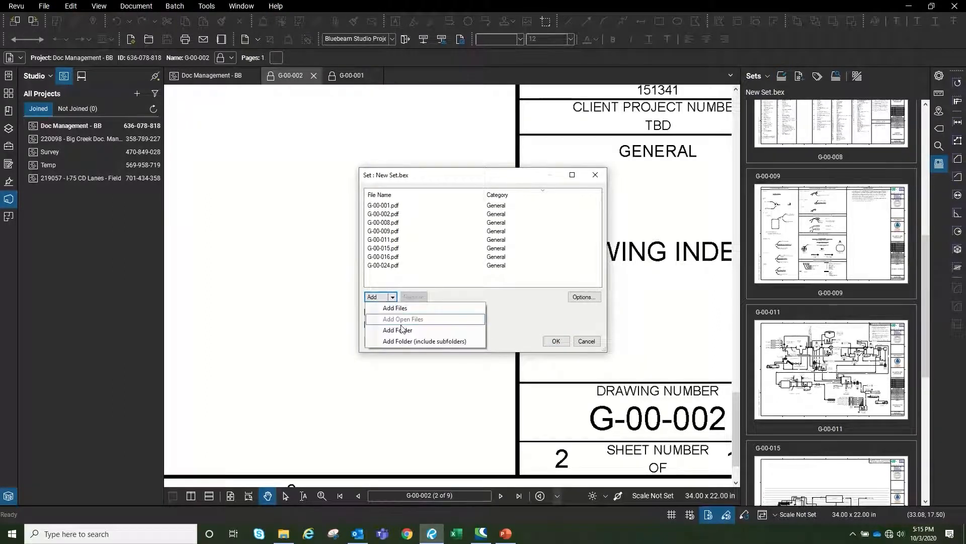
Add the Studio project's 01_Original Drawings > 02 - Civil folder to New Set and dismiss the error
key(Escape)
click(417, 340)
click(417, 237)
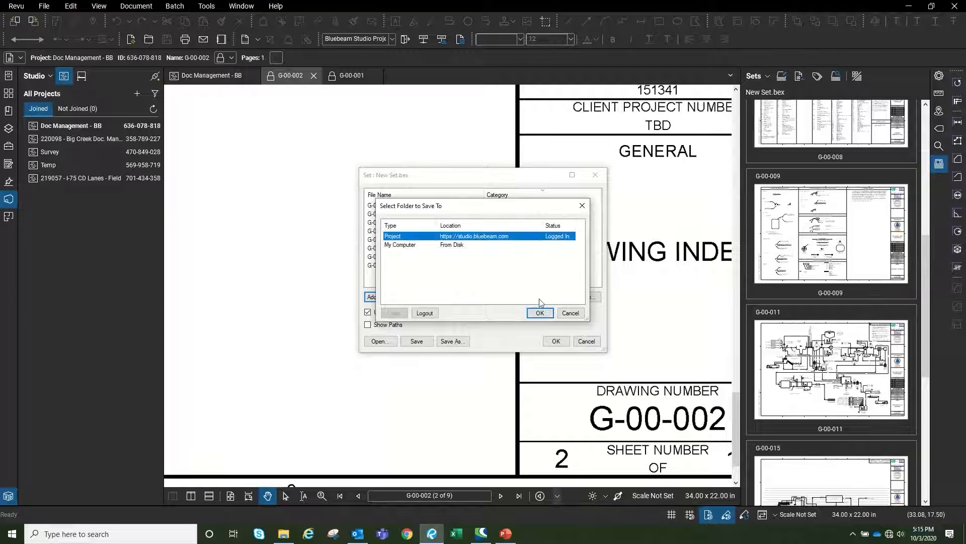
click(540, 313)
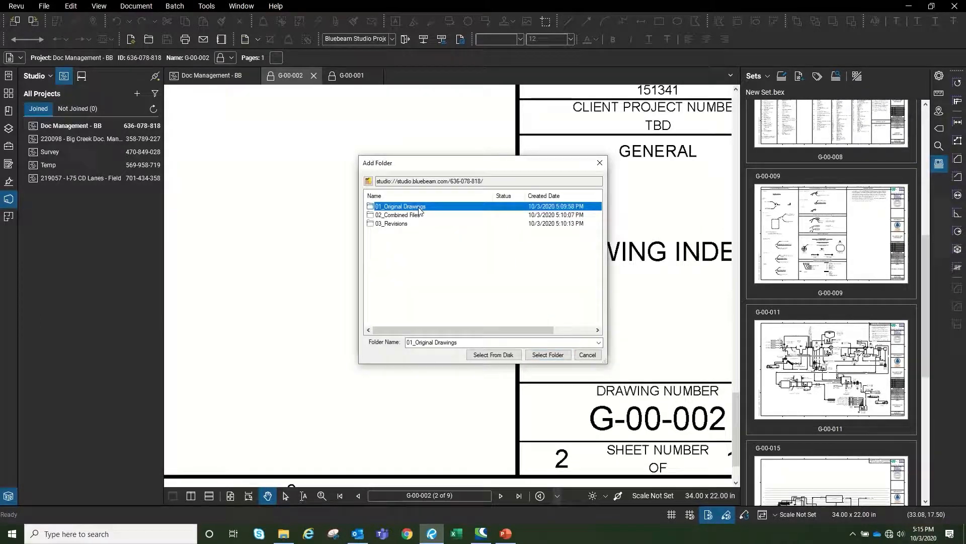
double_click(399, 207)
double_click(398, 215)
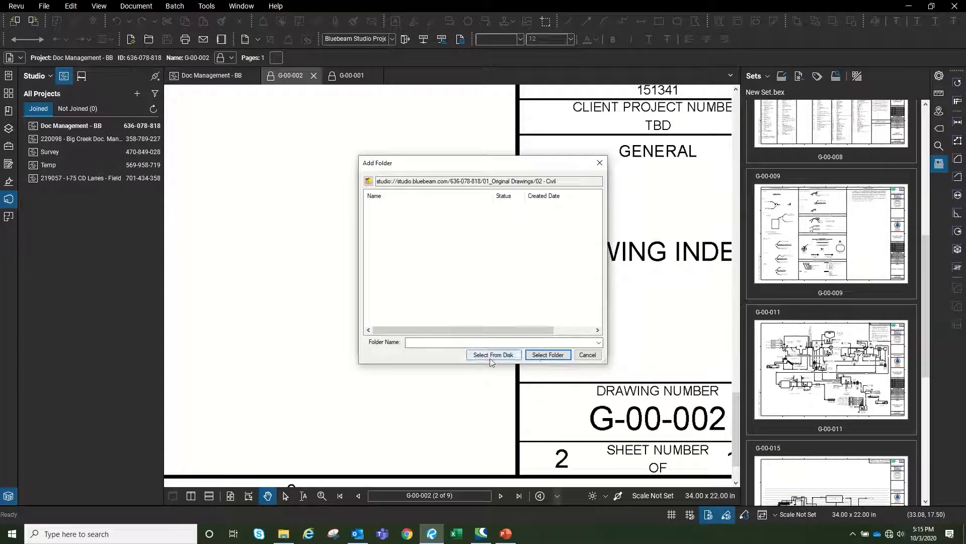
click(547, 355)
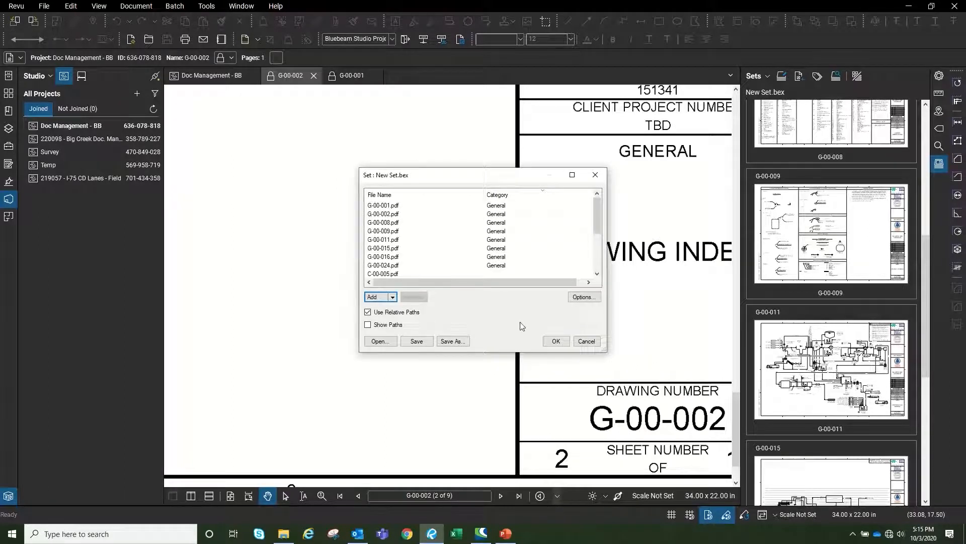
click(557, 342)
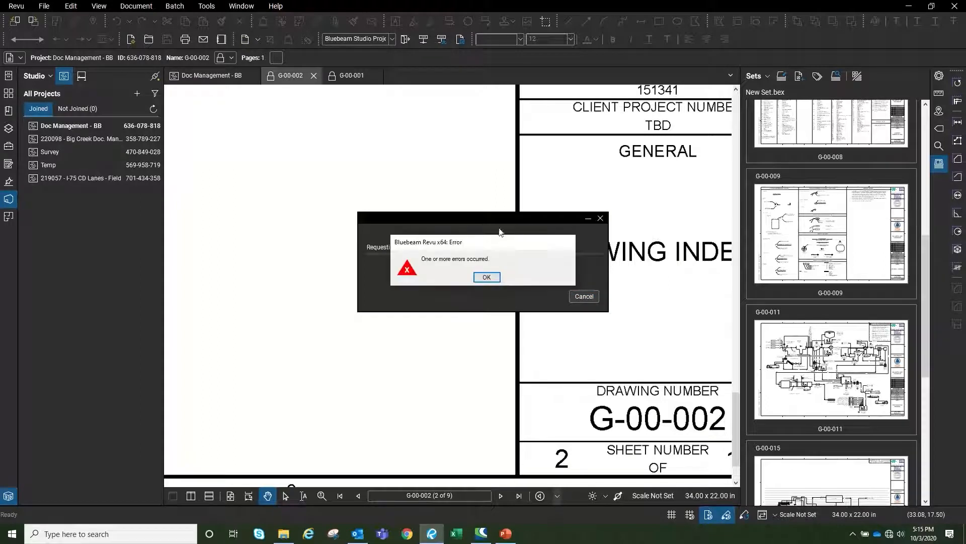
click(486, 277)
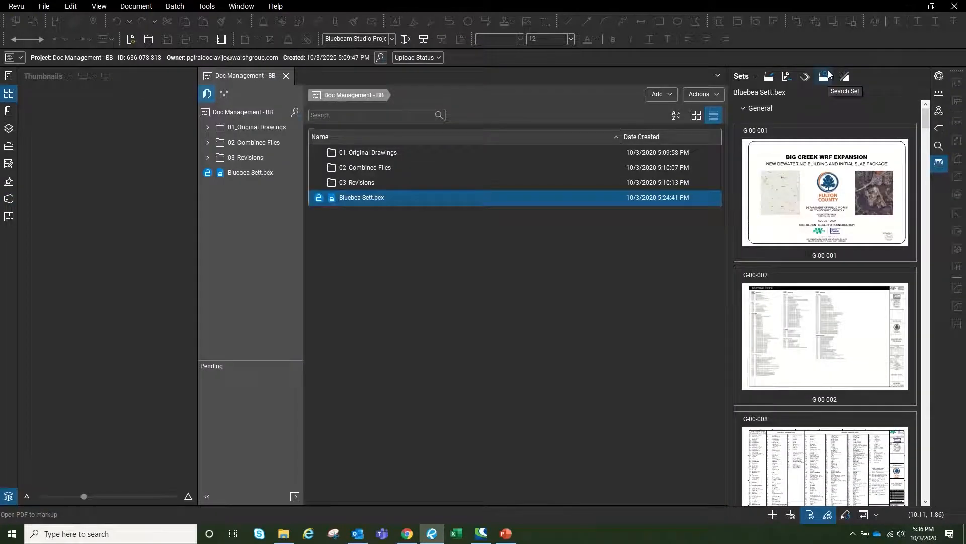
Add the Studio project's 03_Revisions > REV1 folder to the Bluebea Sett set and confirm
click(769, 76)
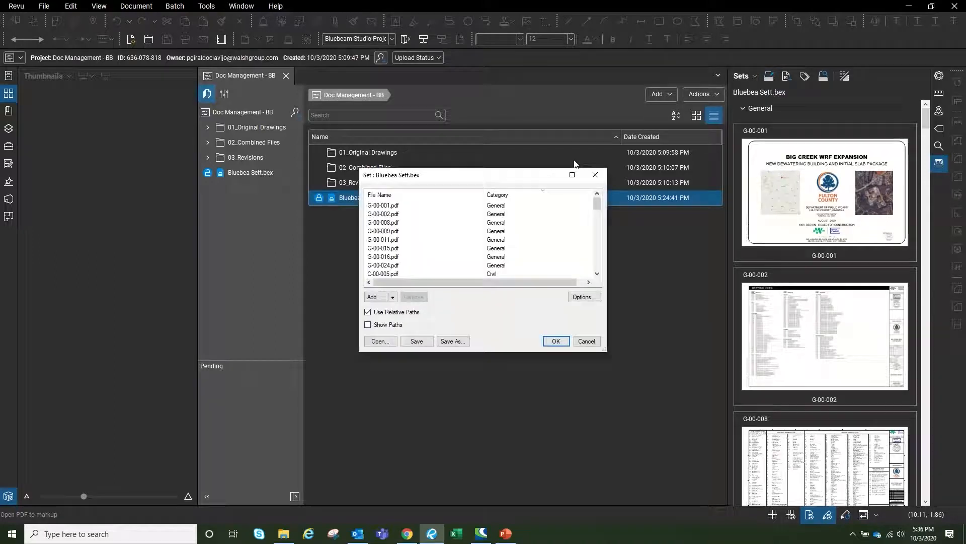
click(393, 297)
click(403, 330)
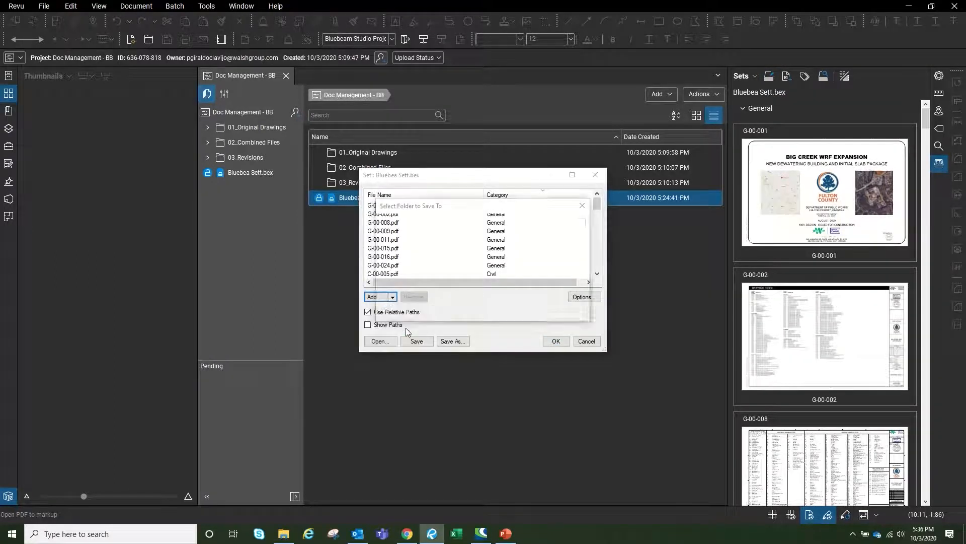
click(440, 244)
click(447, 236)
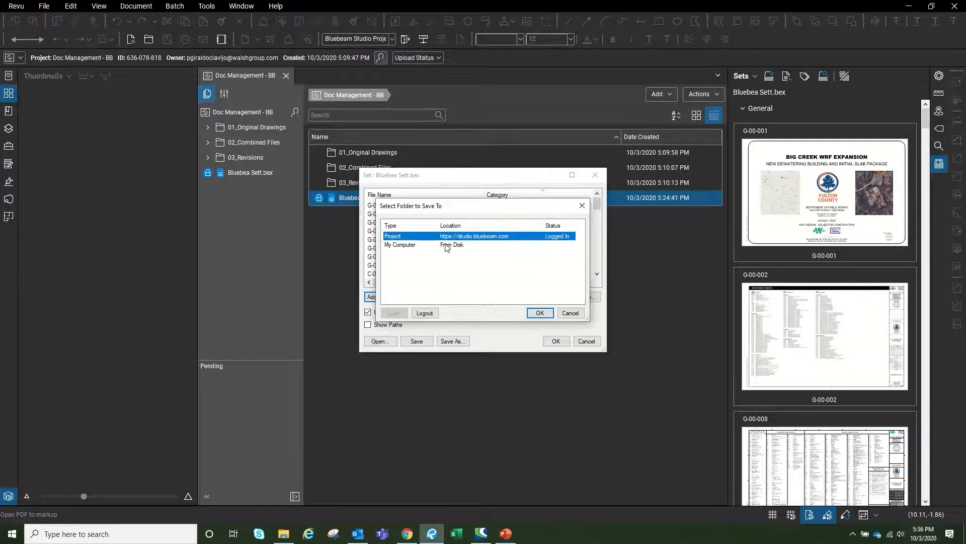
click(540, 313)
click(400, 224)
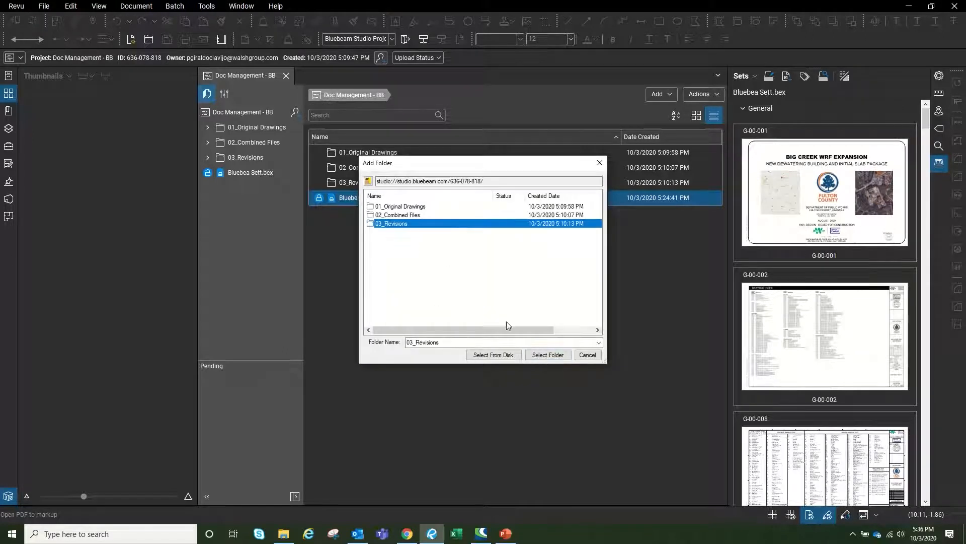
double_click(401, 223)
double_click(386, 206)
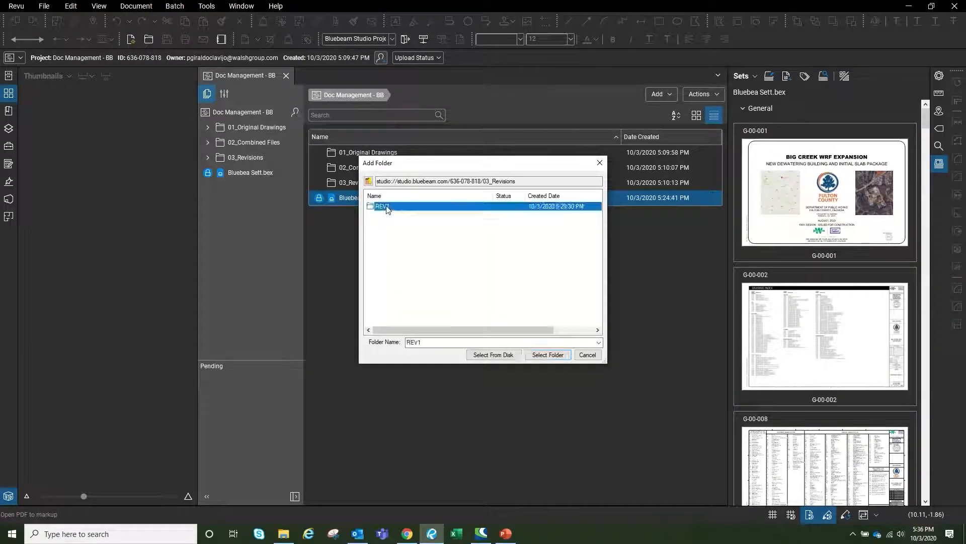
click(548, 355)
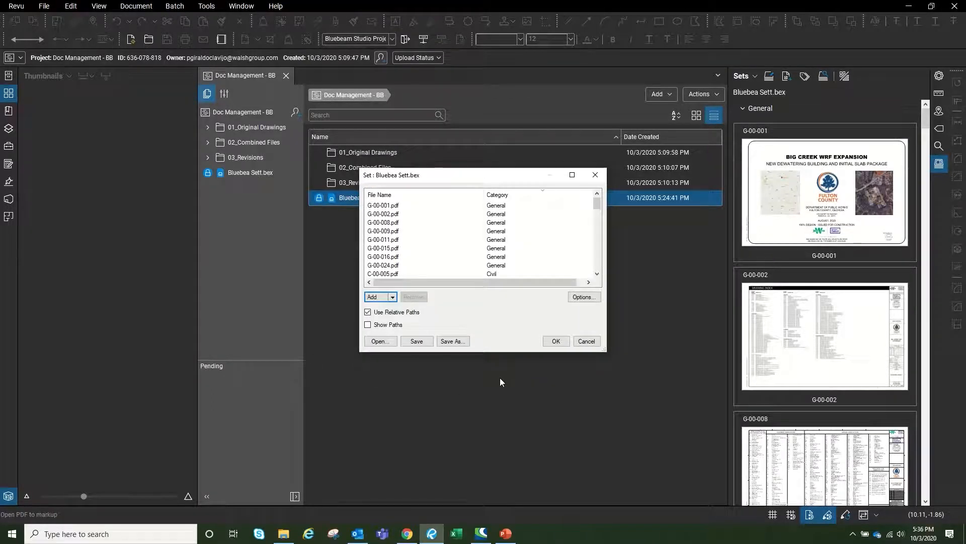
click(556, 340)
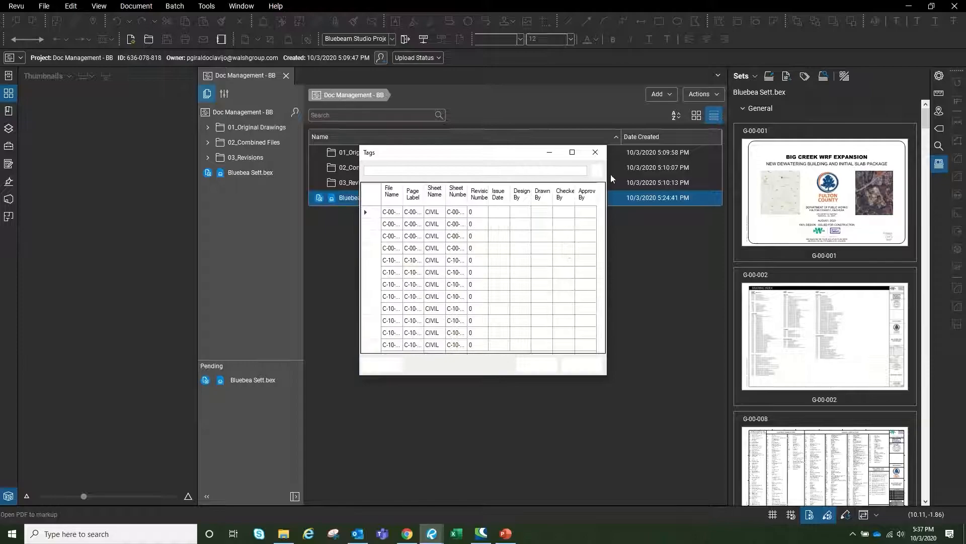
Set Revision Number 1 for C-00-005REV1 and C-00-006REV1 and accept the tags
click(572, 152)
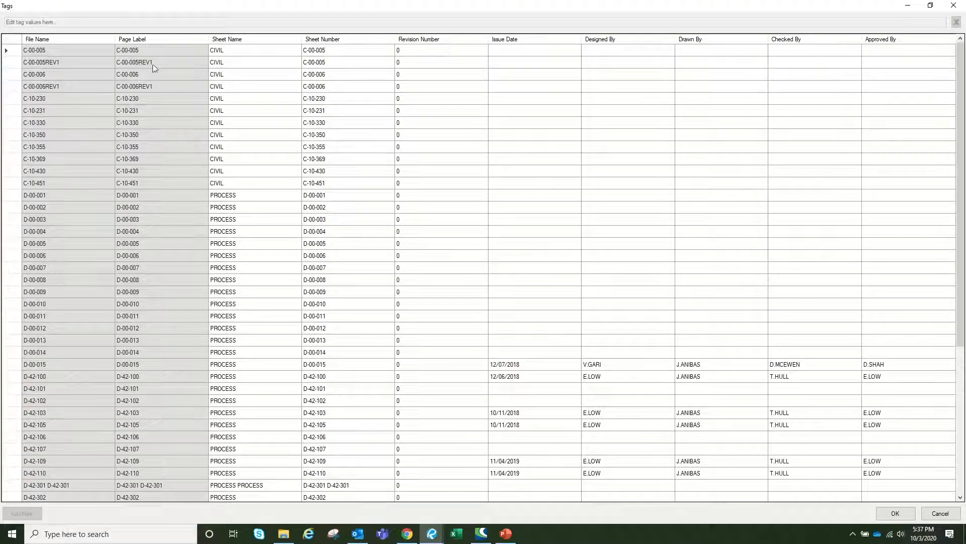
click(405, 66)
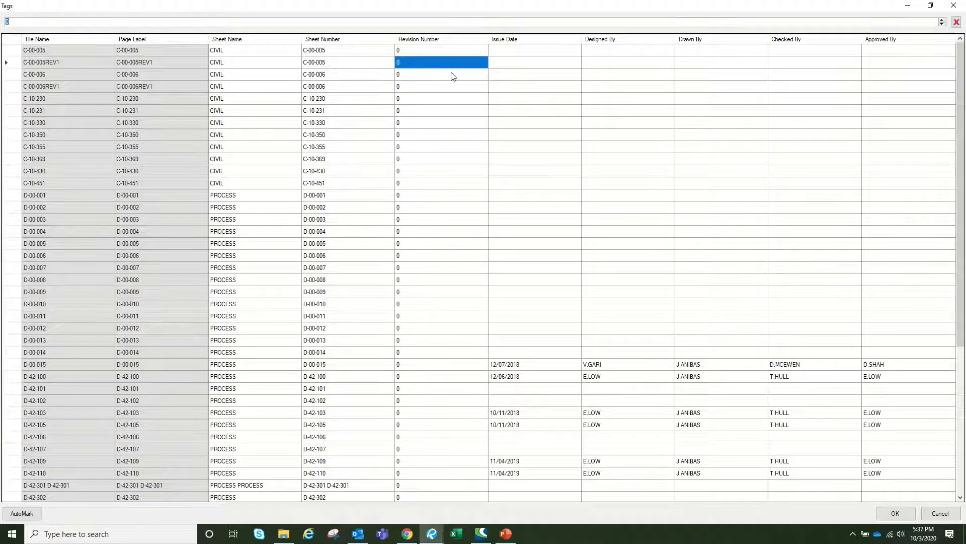
text(1)
click(411, 91)
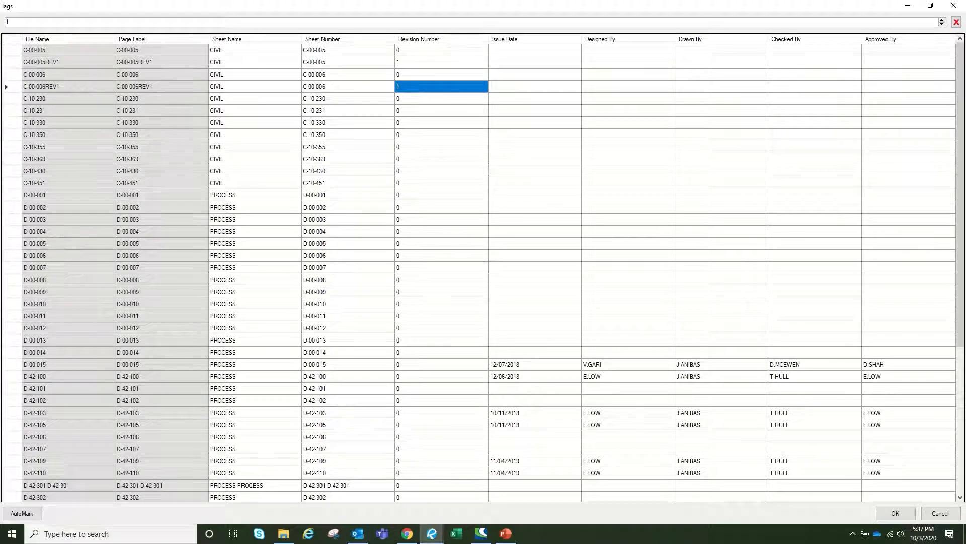
key(Tab)
click(908, 513)
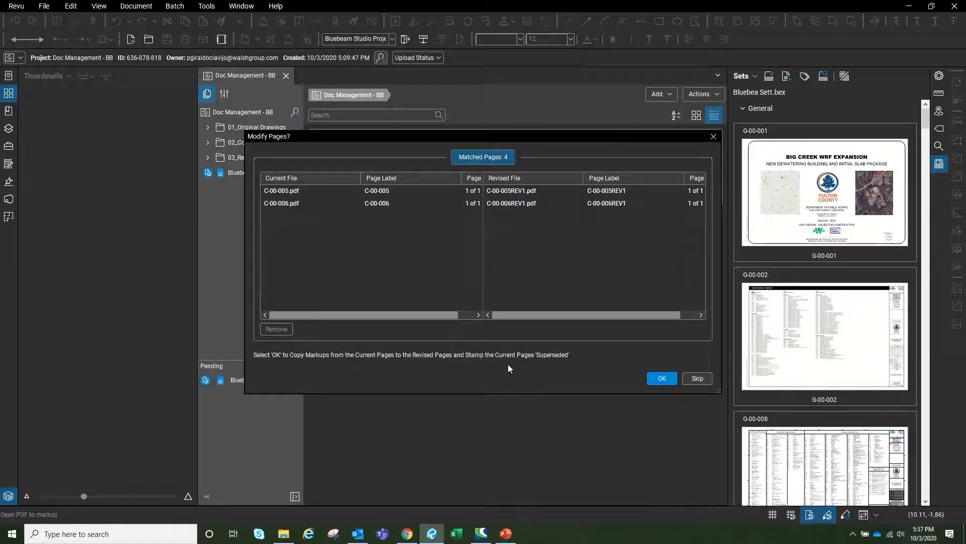
Supersede C-00-005 and C-00-006 with their REV1 sheets, copying markups and checking each previous version
click(666, 379)
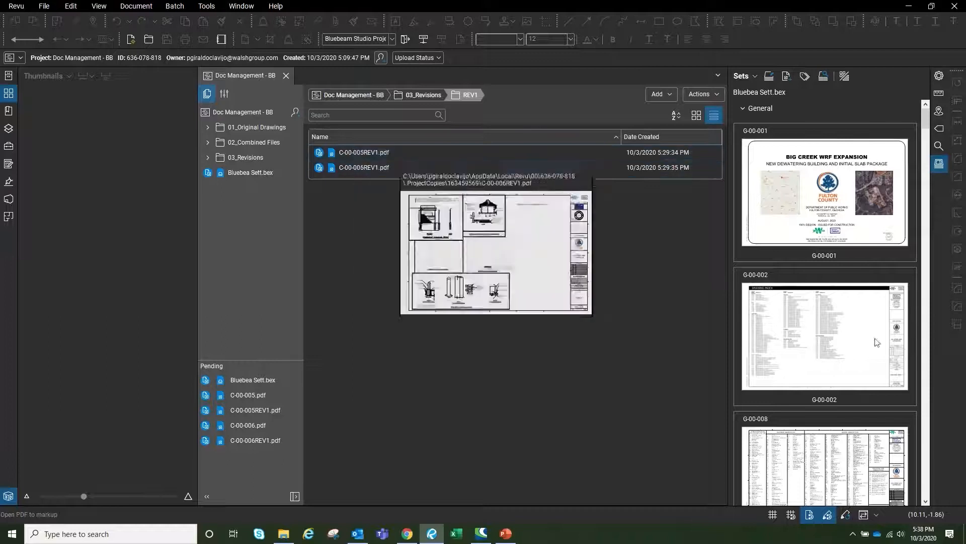
click(759, 110)
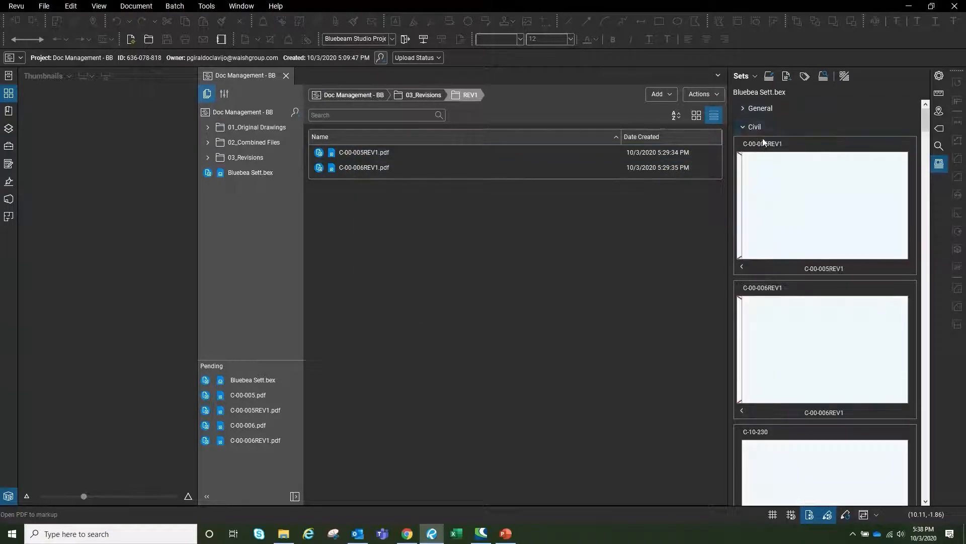
mouse_move(358, 157)
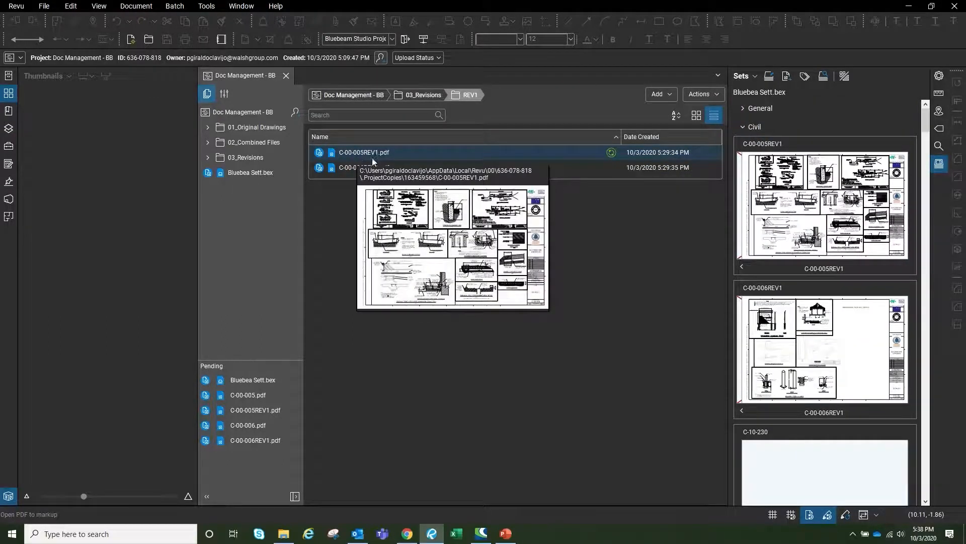
click(741, 268)
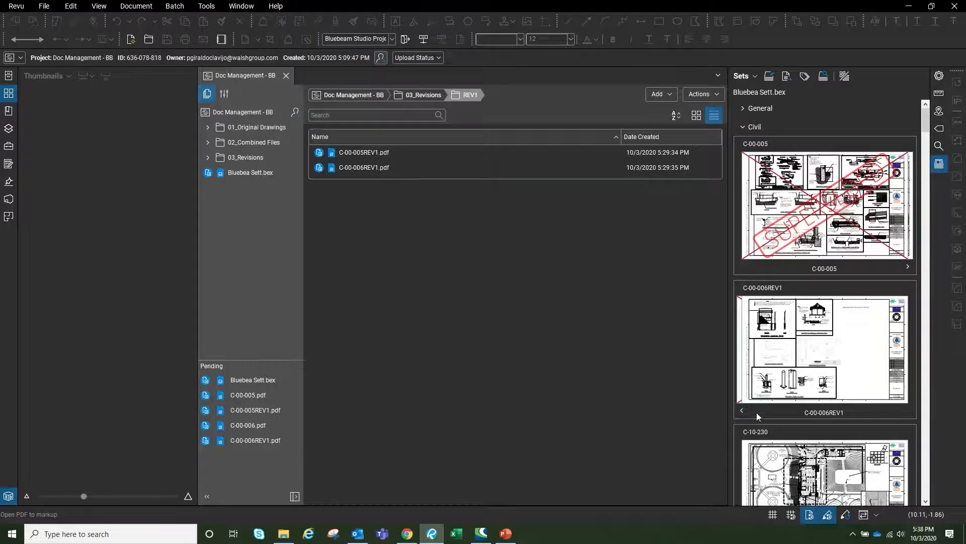
click(742, 411)
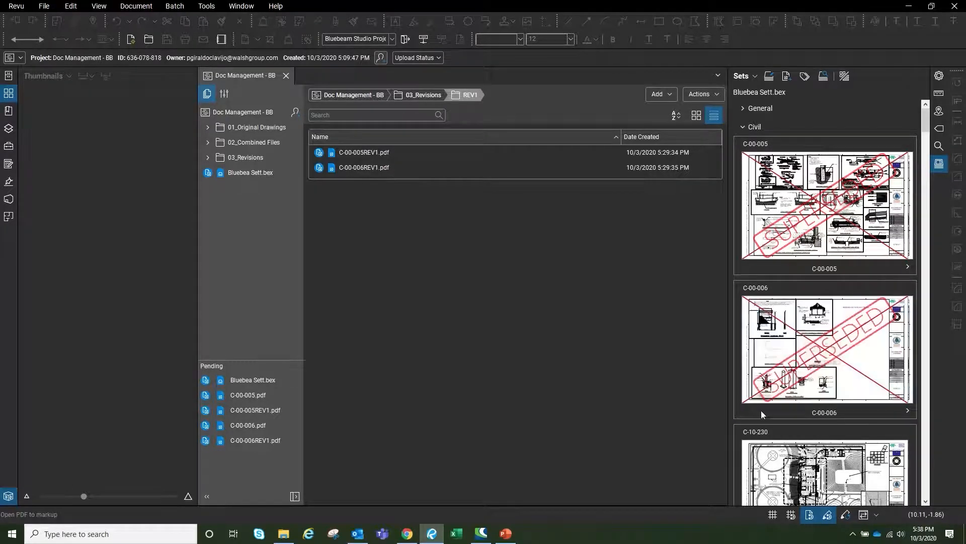
click(909, 412)
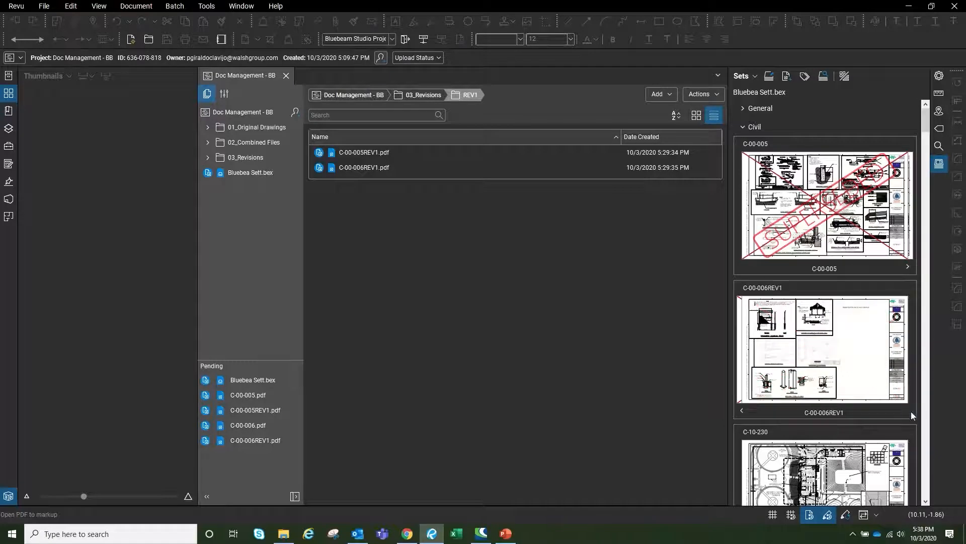
click(908, 266)
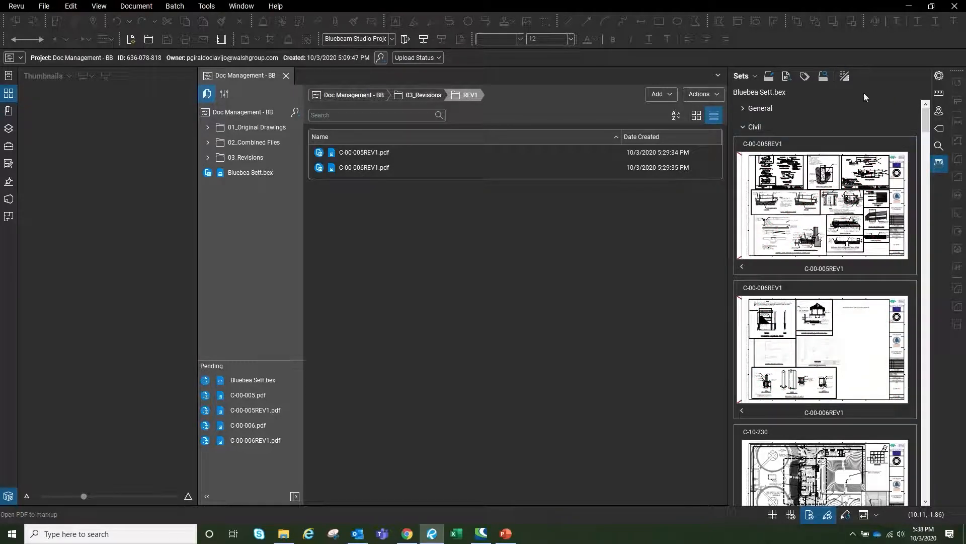
Switch the Sets panel to list view and select C-00-006REV1, then C-00-005REV1
click(845, 76)
click(779, 163)
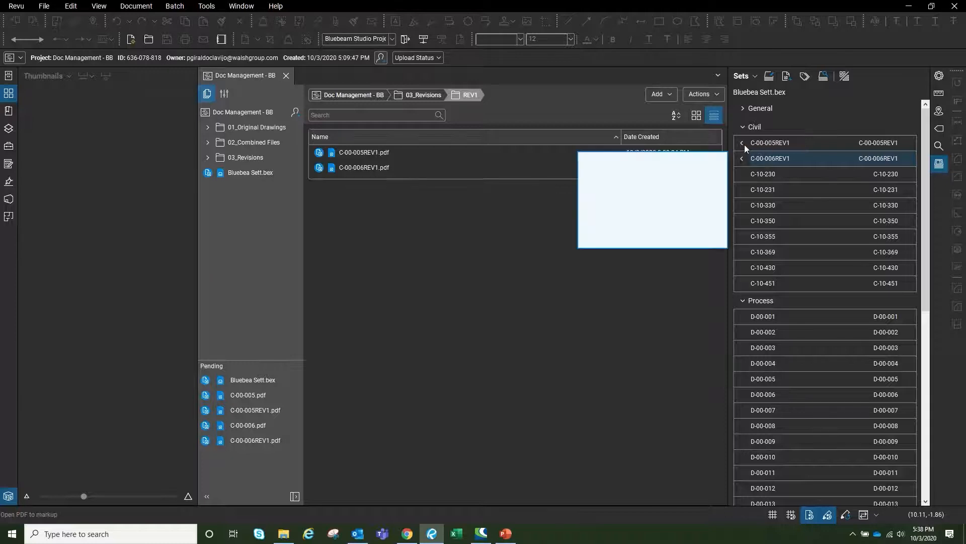
click(775, 144)
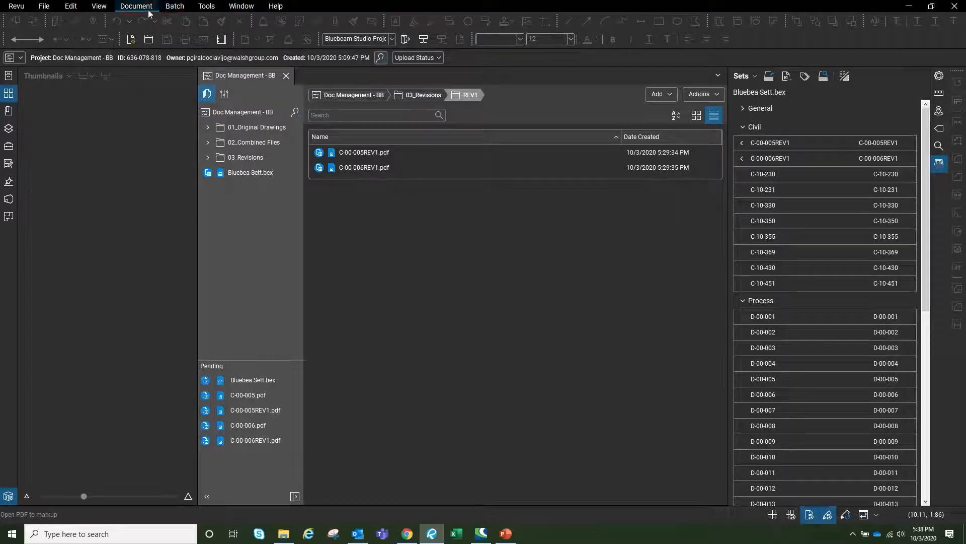
Run Batch Link on the current set, generating search terms from file names to create hyperlinks
click(175, 6)
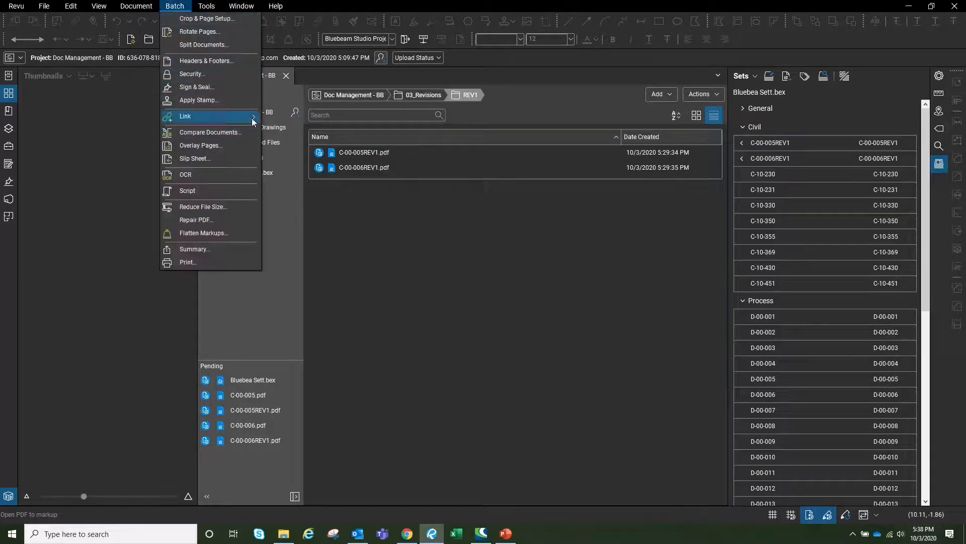
mouse_move(231, 117)
click(294, 142)
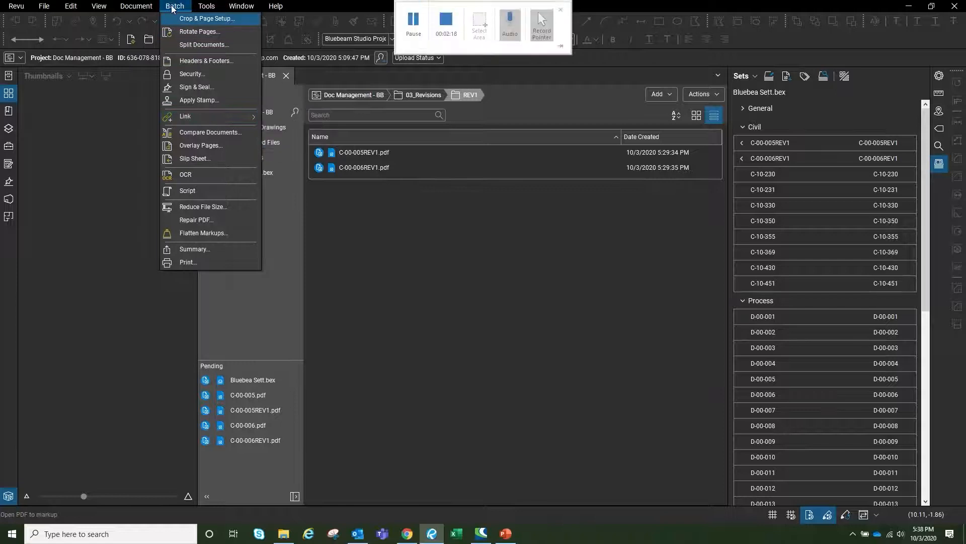
mouse_move(214, 119)
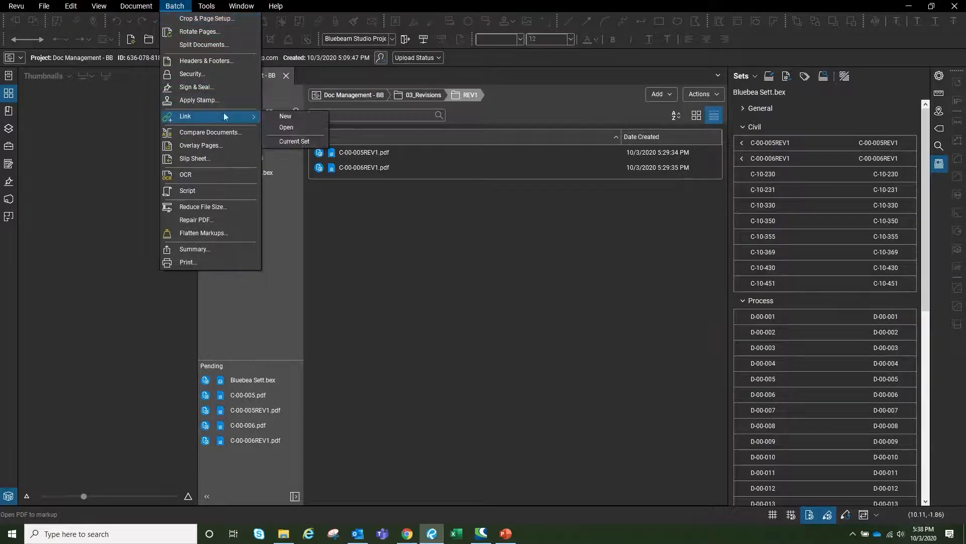
click(294, 140)
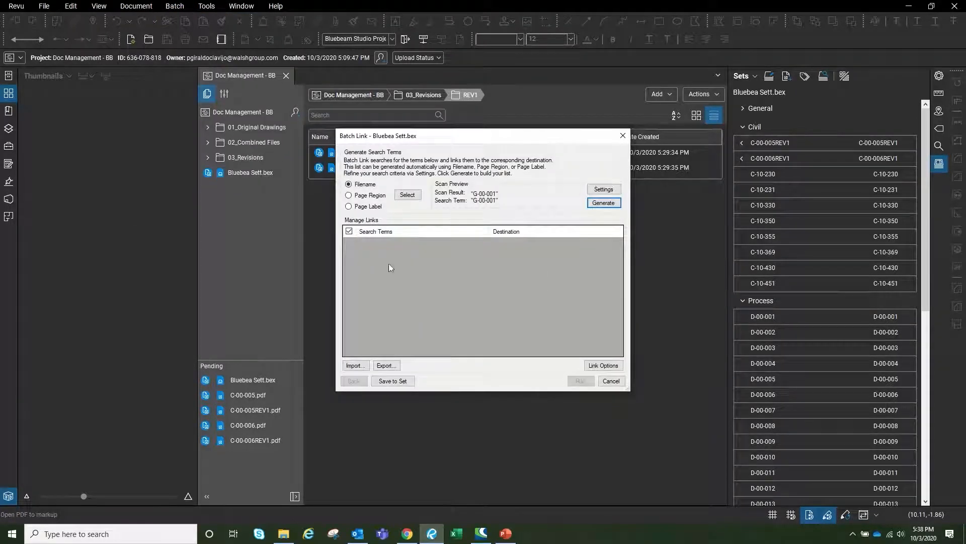
click(605, 204)
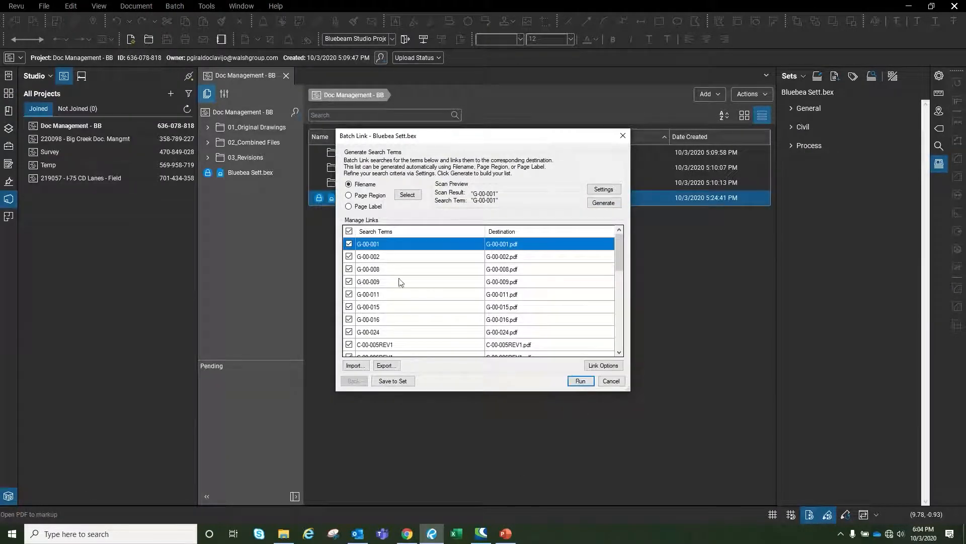
click(580, 380)
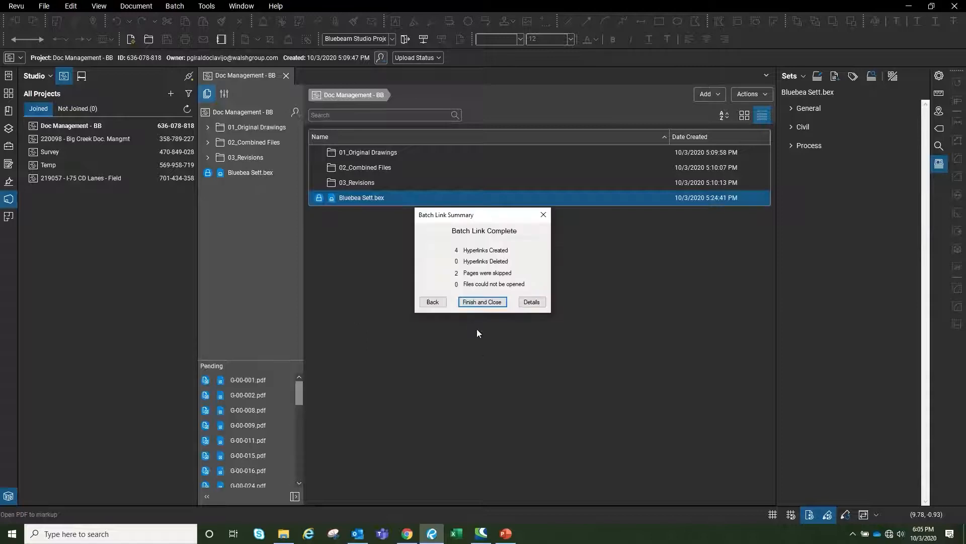
Close the batch summary and test the C-10-231 and C-00-005 links from sheet C-00-005REV1
click(495, 304)
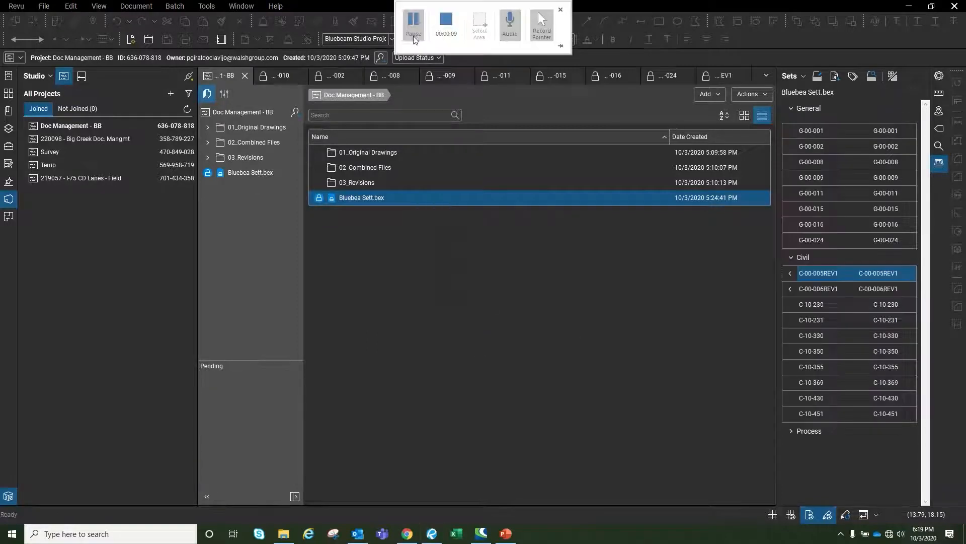
click(822, 277)
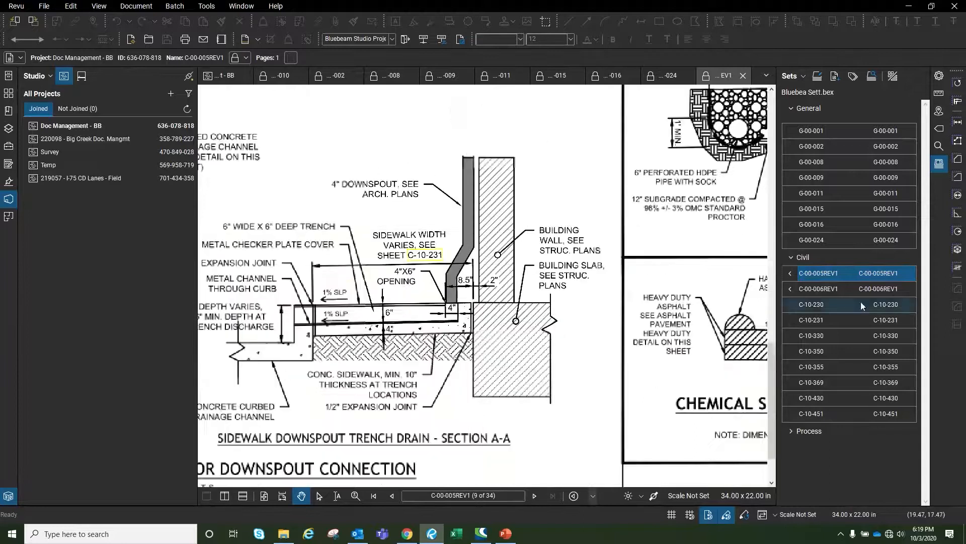
click(422, 256)
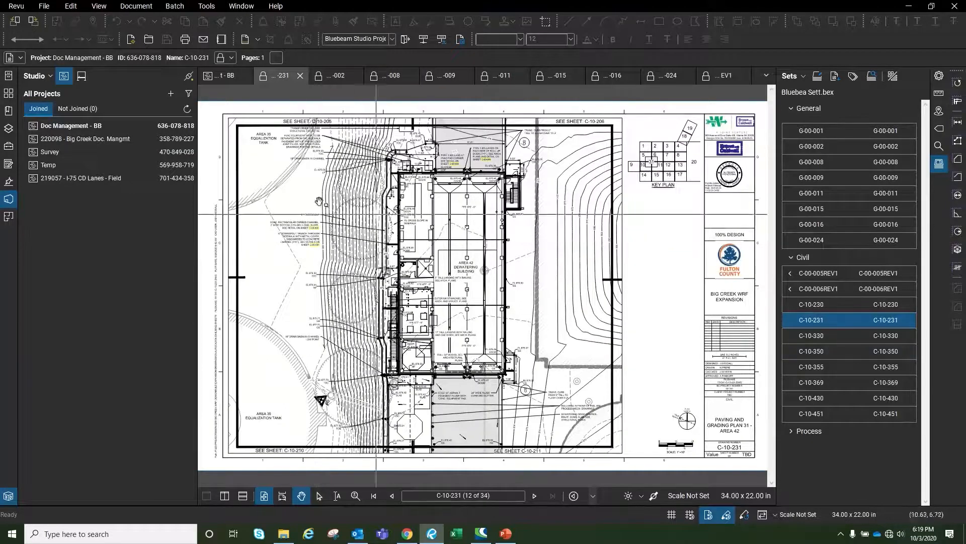
scroll(305, 227, up, 8)
scroll(441, 264, down, 3)
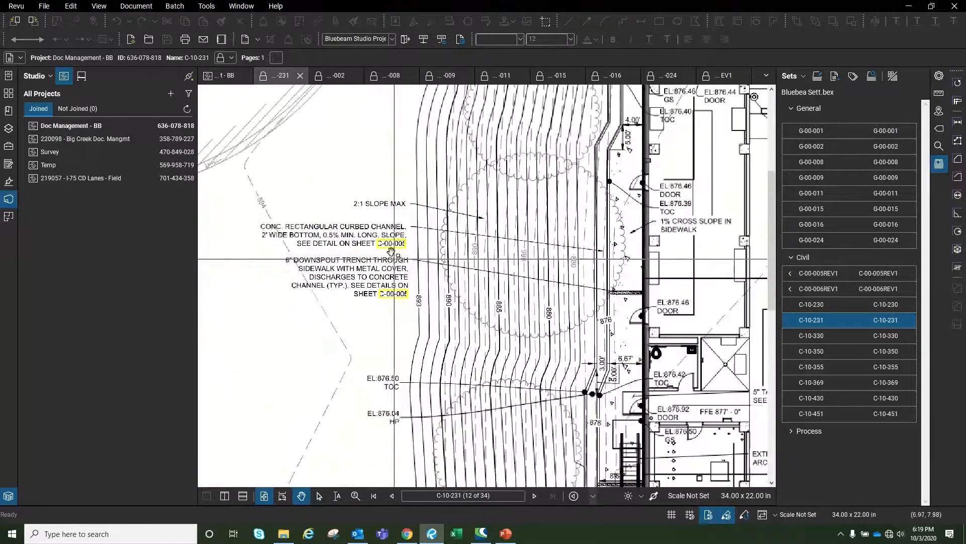
click(392, 245)
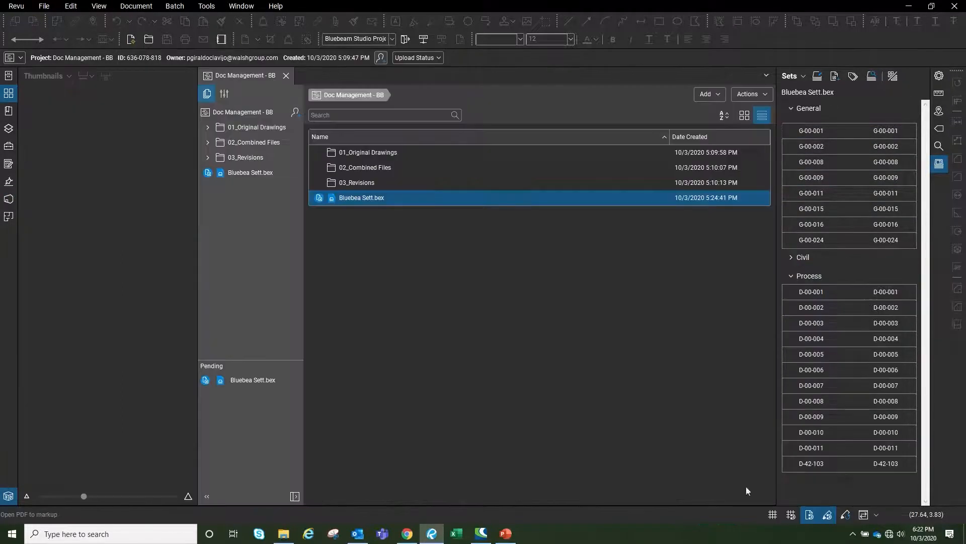
Check out sheet D-42-103 and add a 'Shop Drawings' text box near the top
click(819, 467)
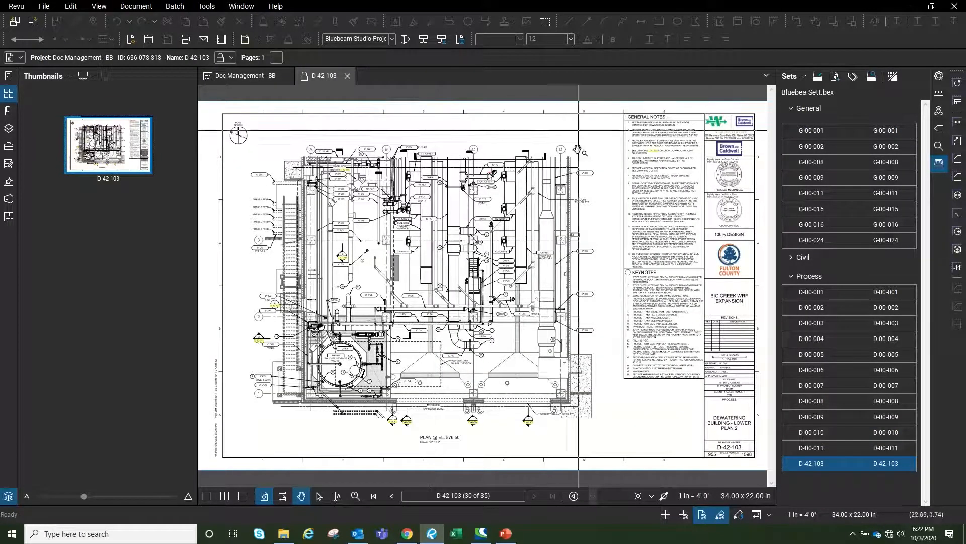
click(305, 76)
click(333, 89)
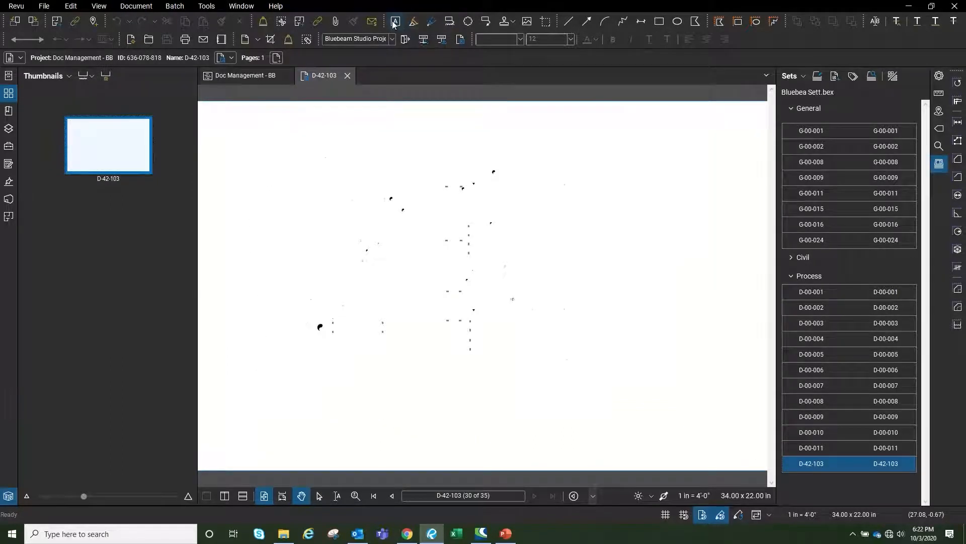
drag(411, 134, 580, 170)
text(Shop Drawings)
click(578, 161)
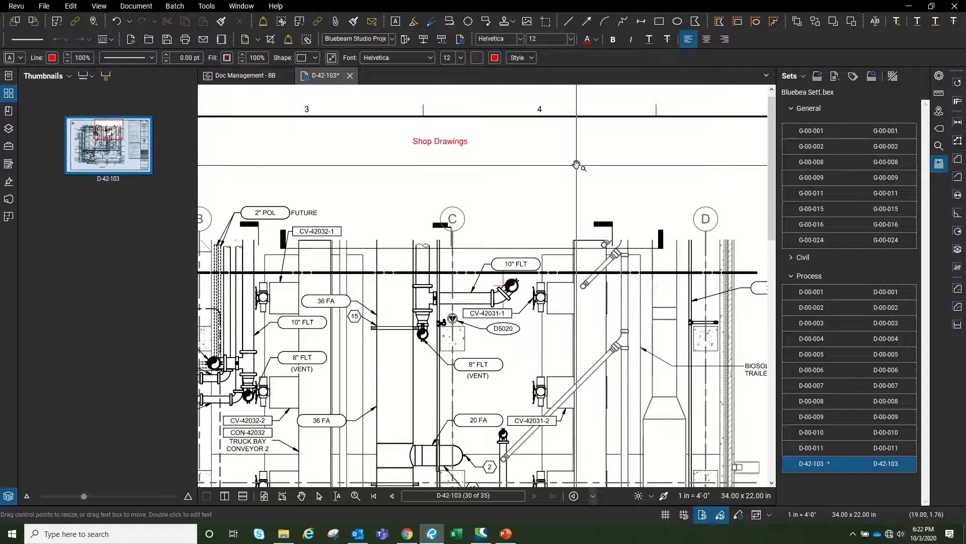
click(439, 141)
Set the label's Open action to 42 - DIP Shop Drawing.pdf in the 99 - Shop Drawing folder
right_click(446, 143)
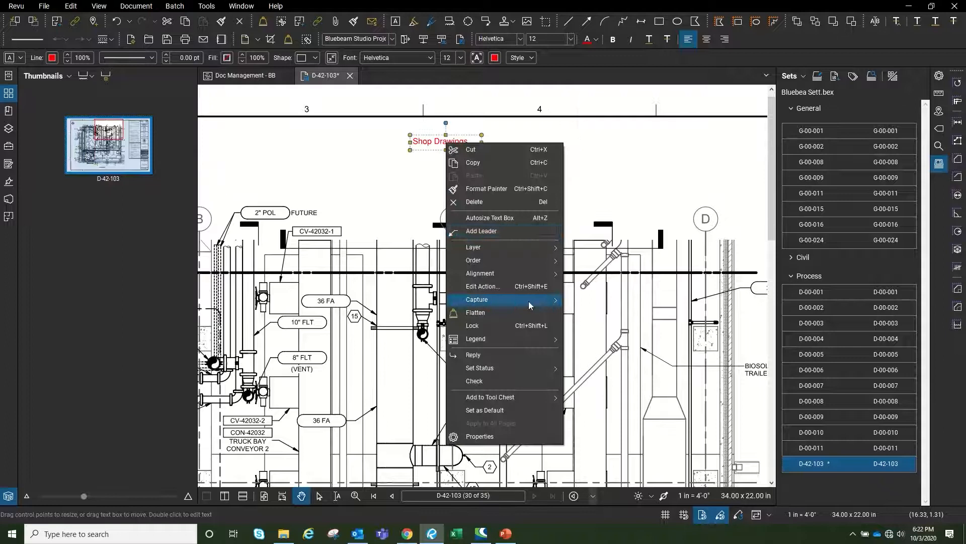
click(500, 288)
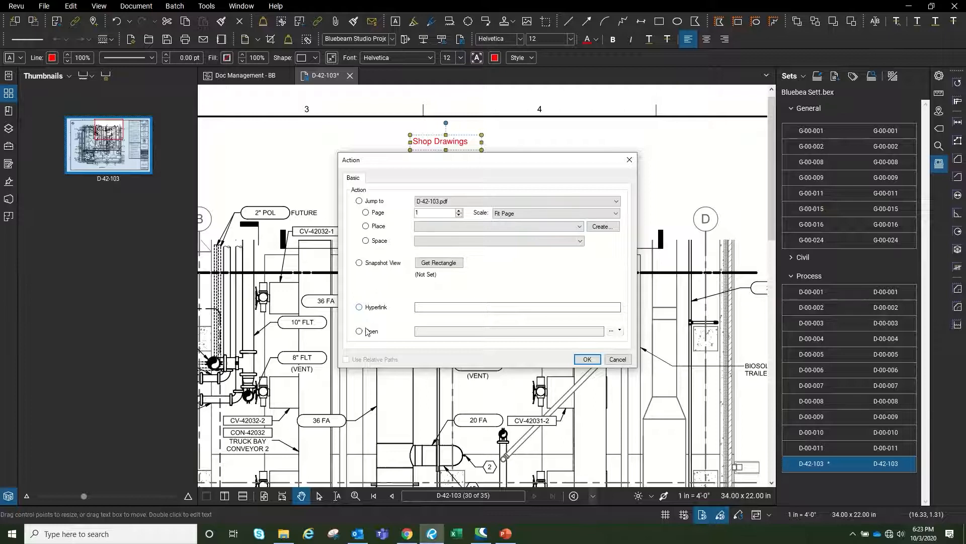
click(612, 330)
click(637, 341)
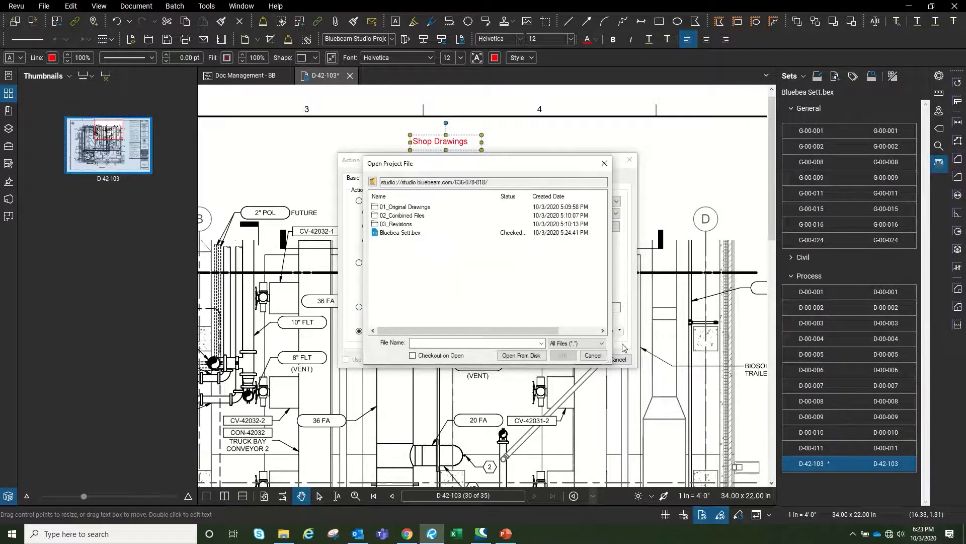
double_click(400, 207)
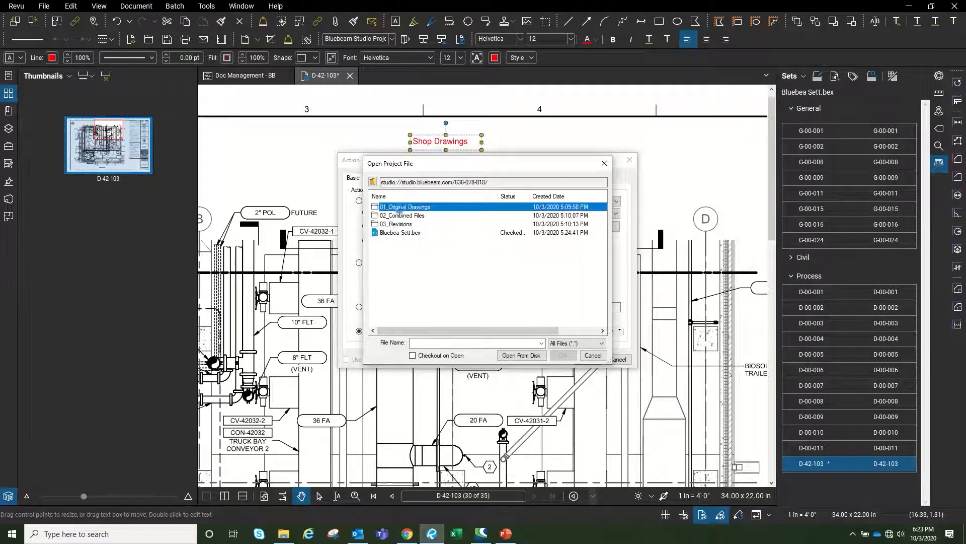
double_click(405, 293)
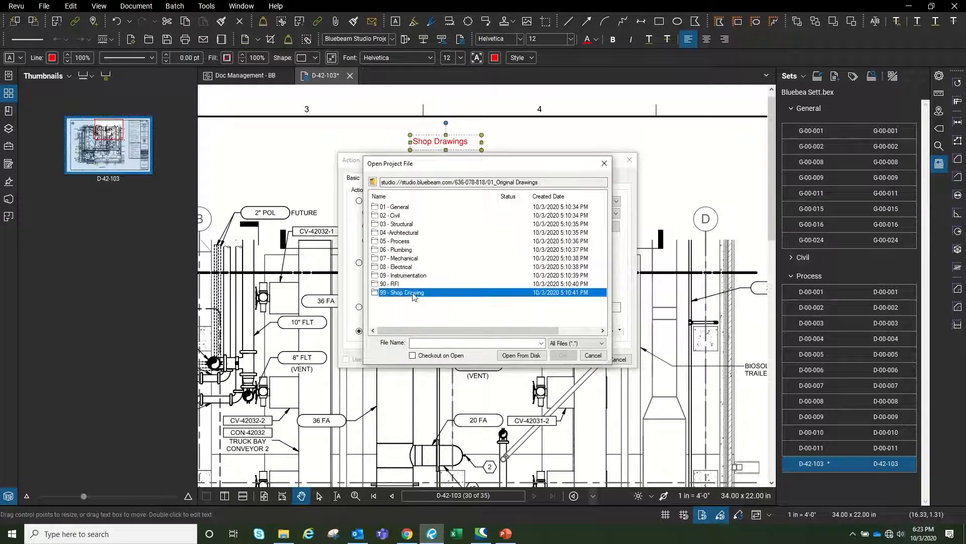
click(412, 207)
click(563, 355)
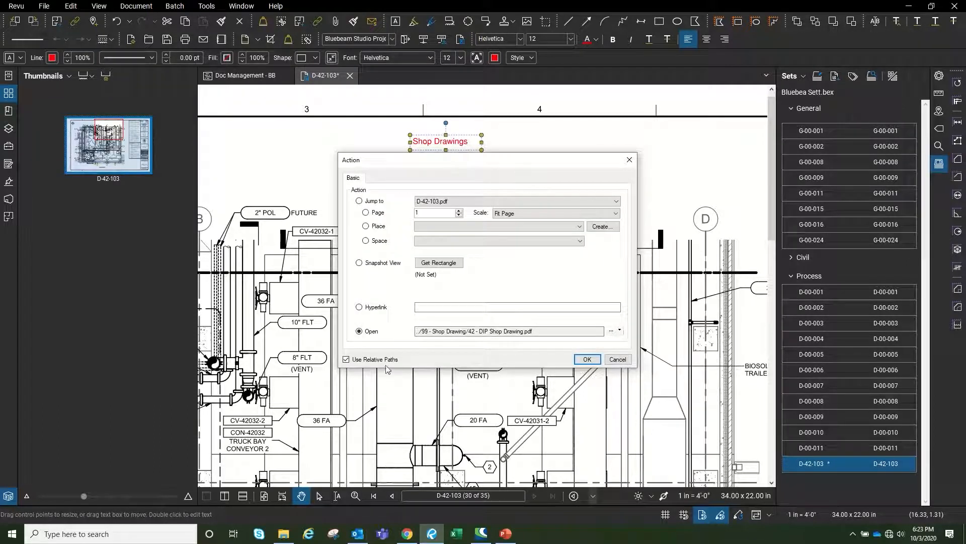
Keep the link as a relative path, save the action, and flatten the label into the page
click(347, 360)
click(373, 363)
click(587, 359)
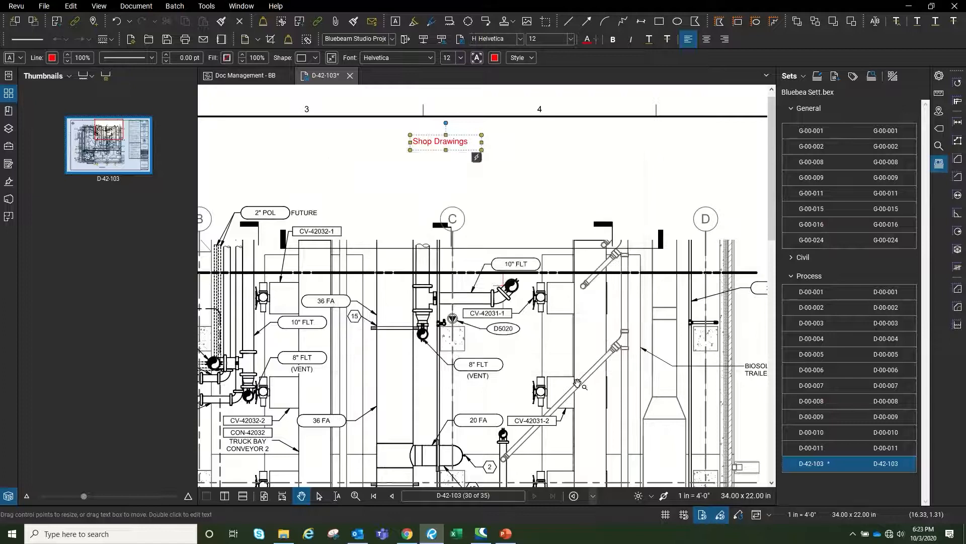
right_click(438, 143)
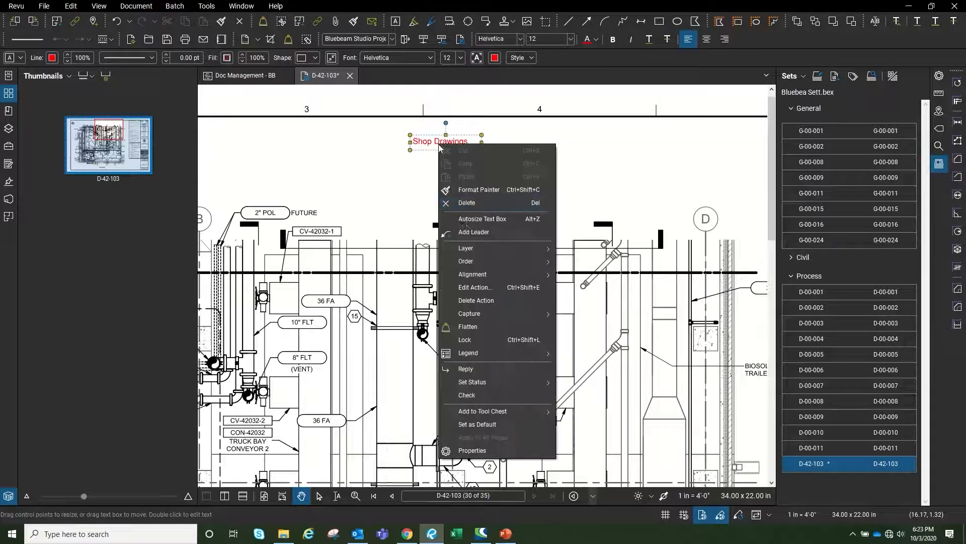
click(510, 327)
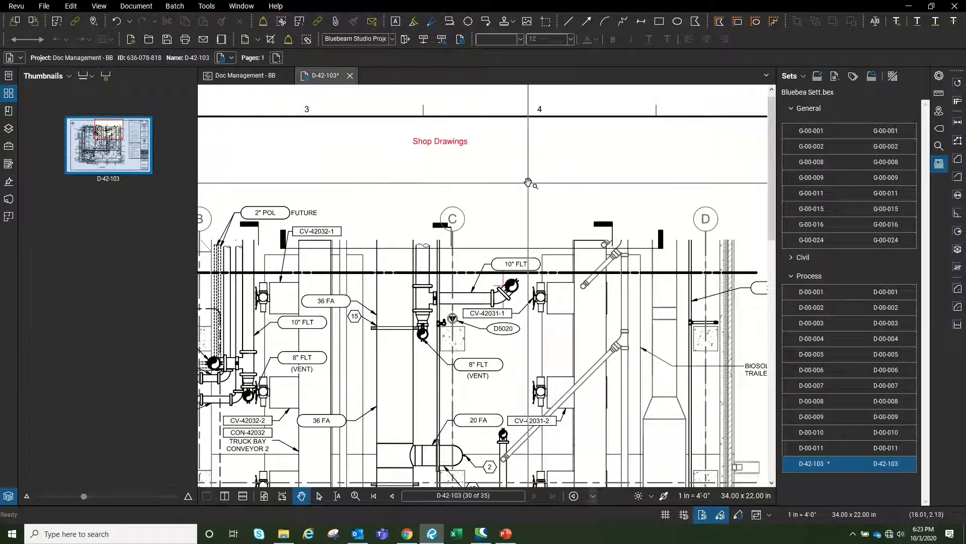
Test the Shop Drawings link, then check the document back in and close its tab
click(445, 141)
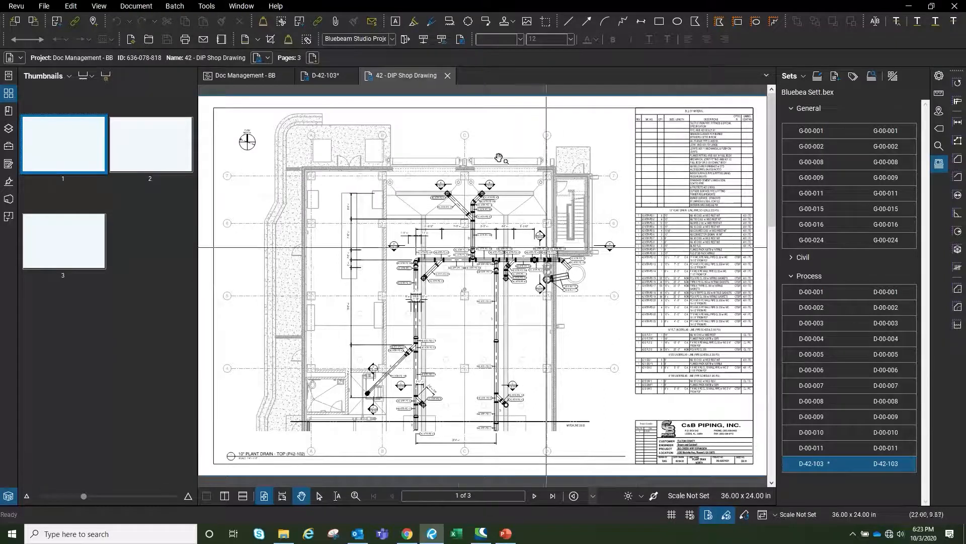
right_click(377, 77)
click(398, 101)
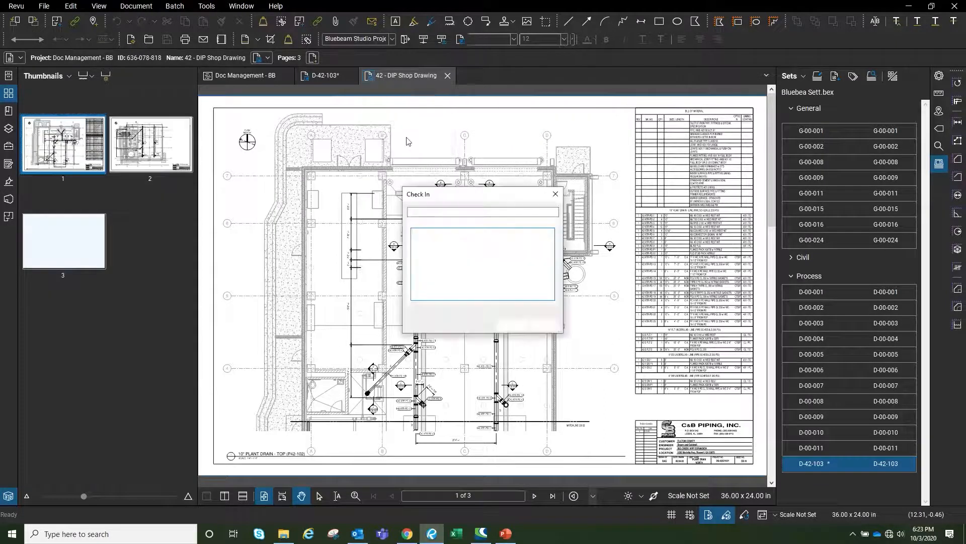
click(510, 321)
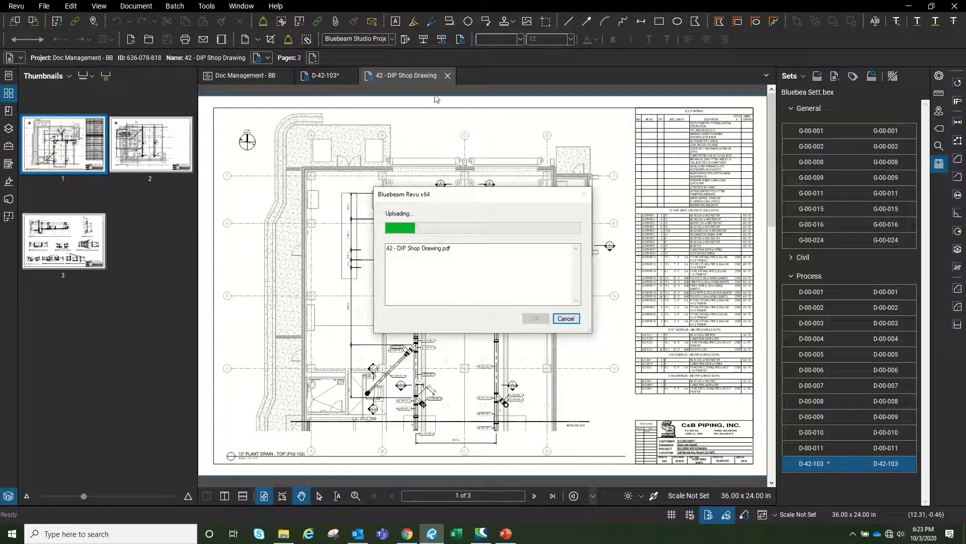
click(449, 76)
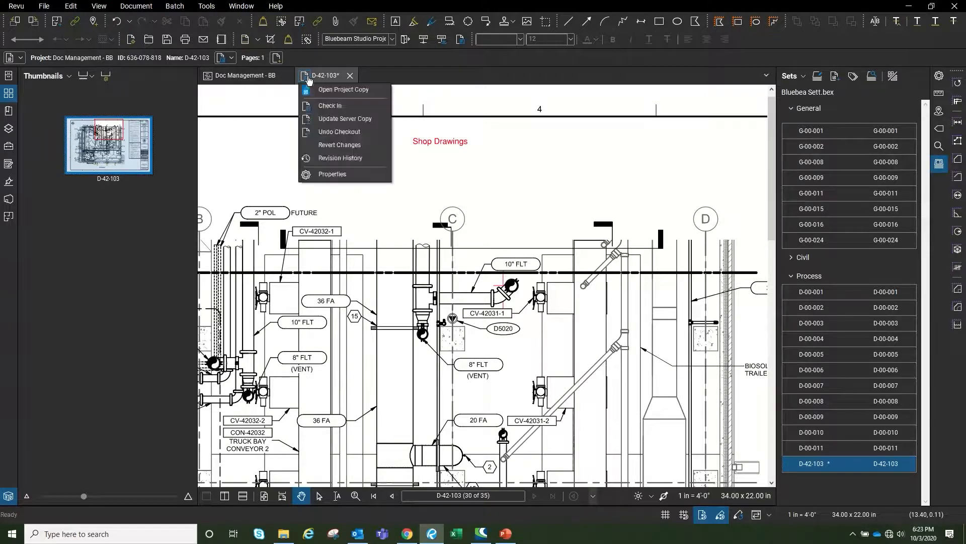
scroll(532, 241, down, 2)
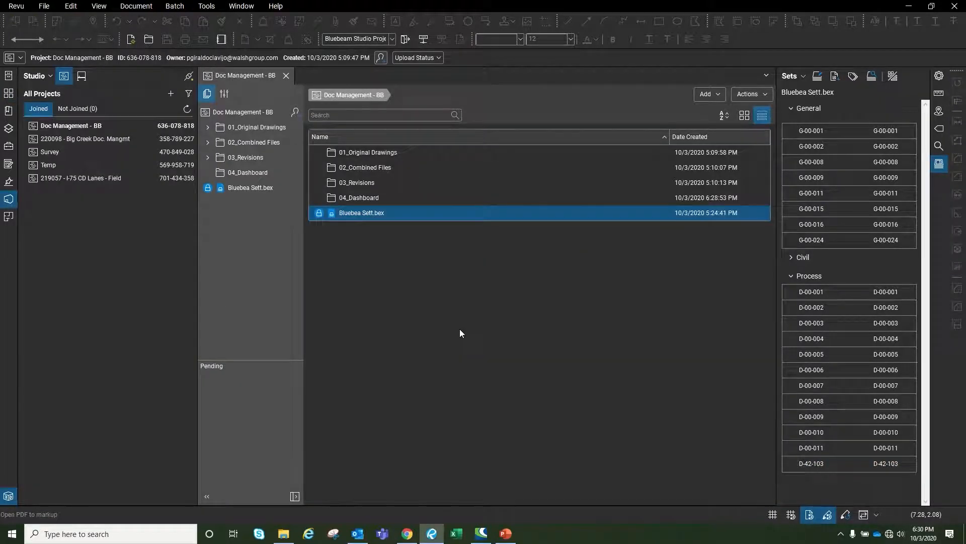
Use Sets > Publish > Combine to save the combined set on the Desktop as Combined BB Set
click(795, 76)
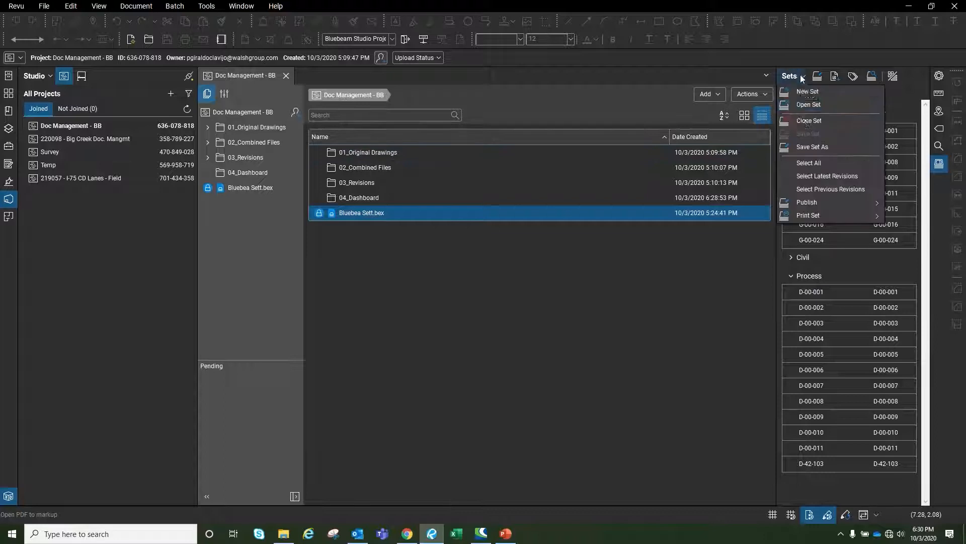
mouse_move(809, 203)
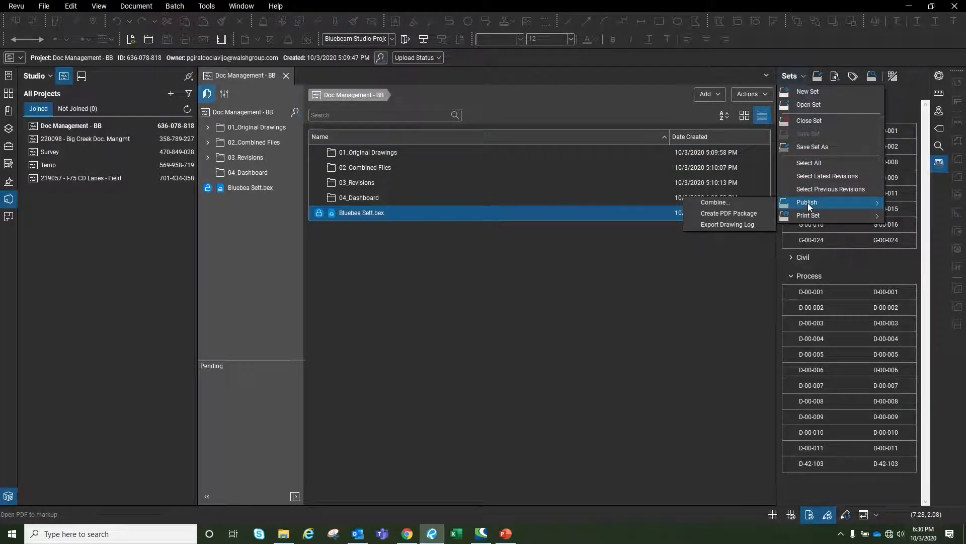
click(725, 203)
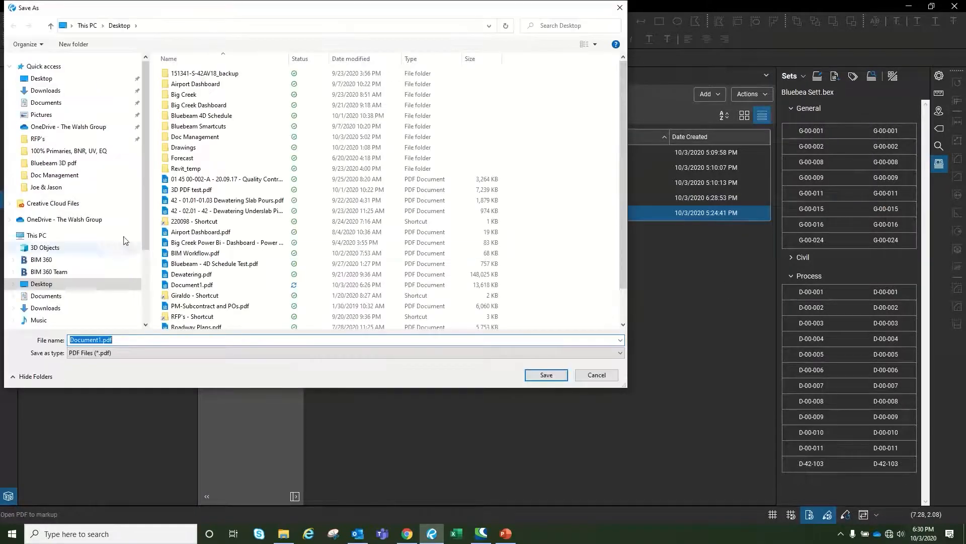
click(41, 78)
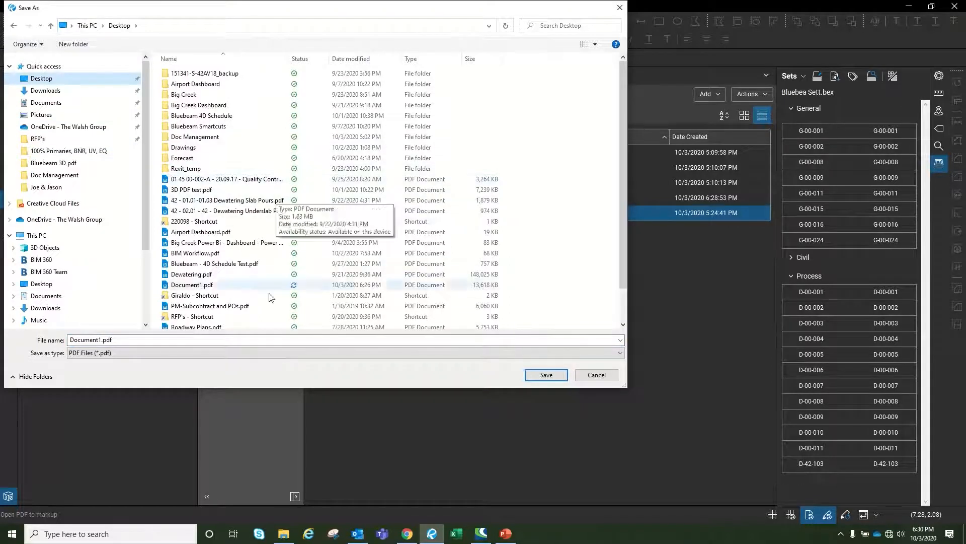
click(65, 345)
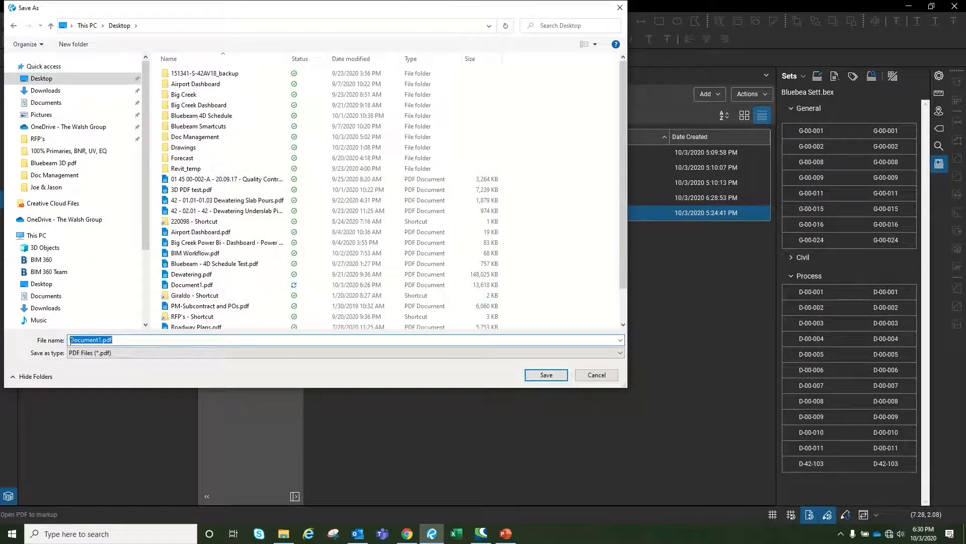
drag(70, 340, 101, 344)
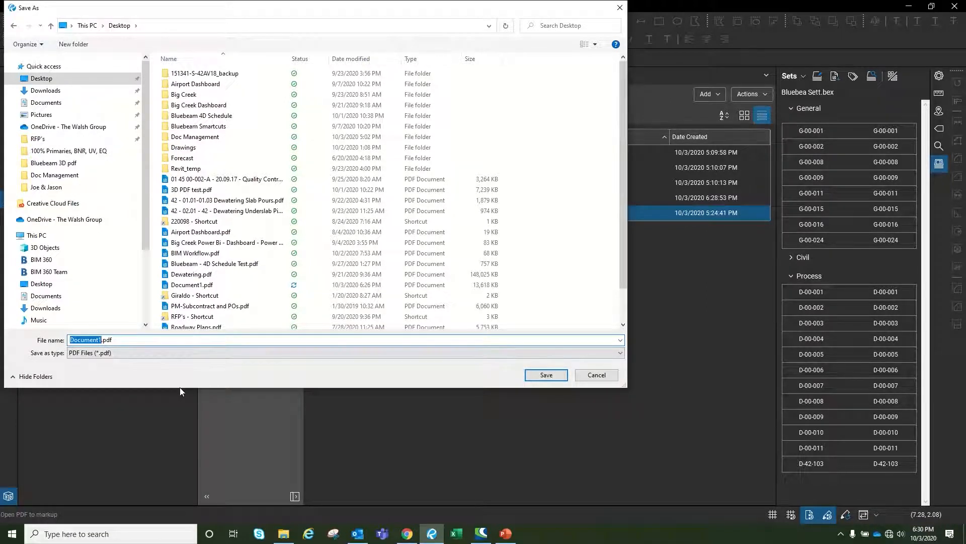
text(Comibne)
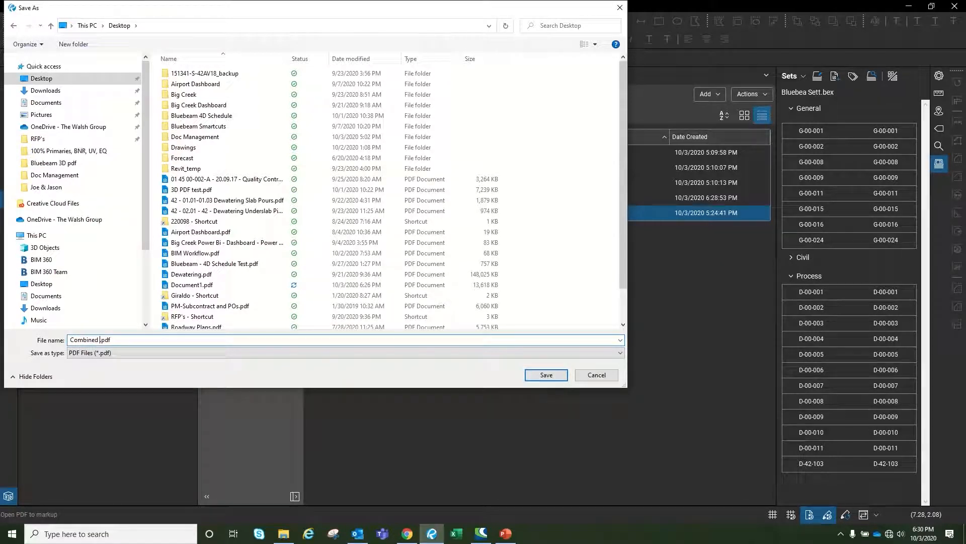
text(Set)
click(546, 375)
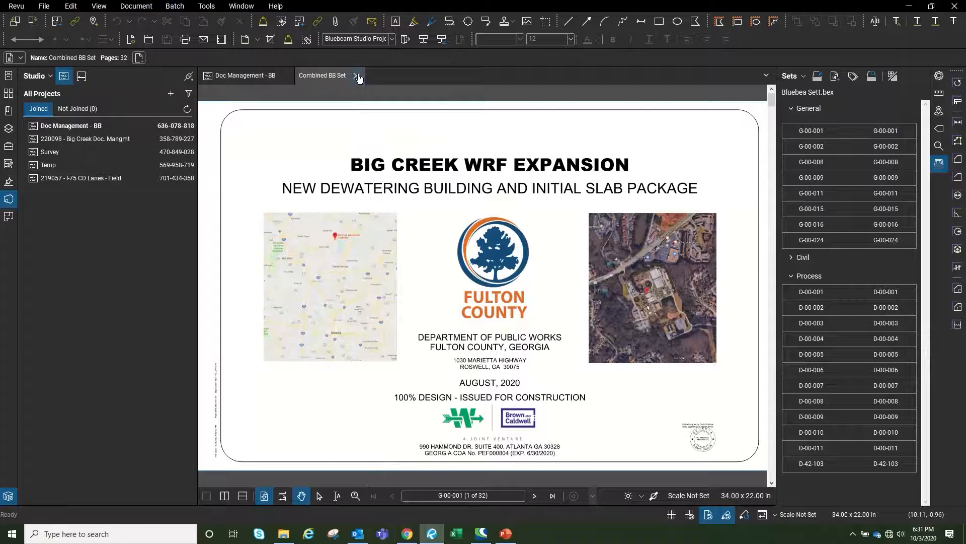
Close the combined PDF and drag Combined BB Set.pdf from the Desktop into 02_Combined Files
click(356, 75)
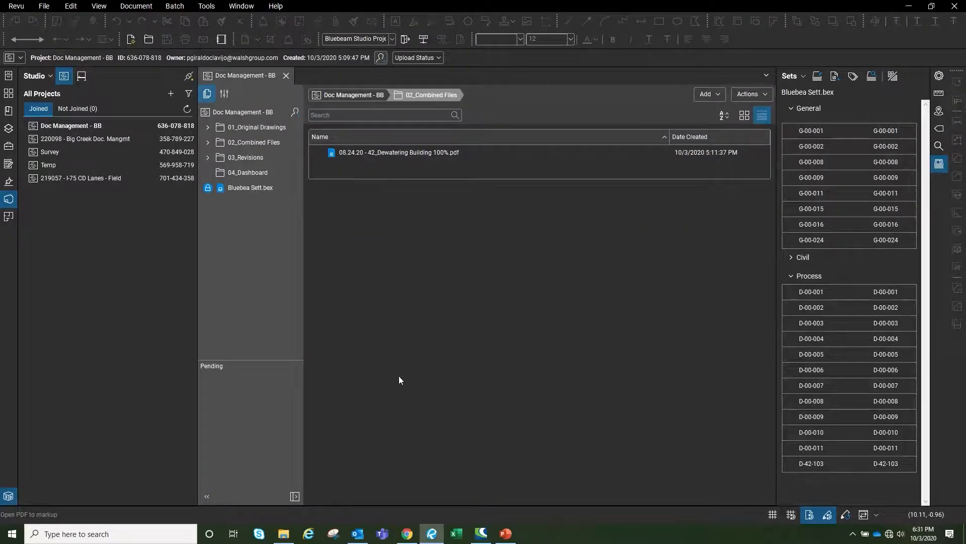
click(283, 534)
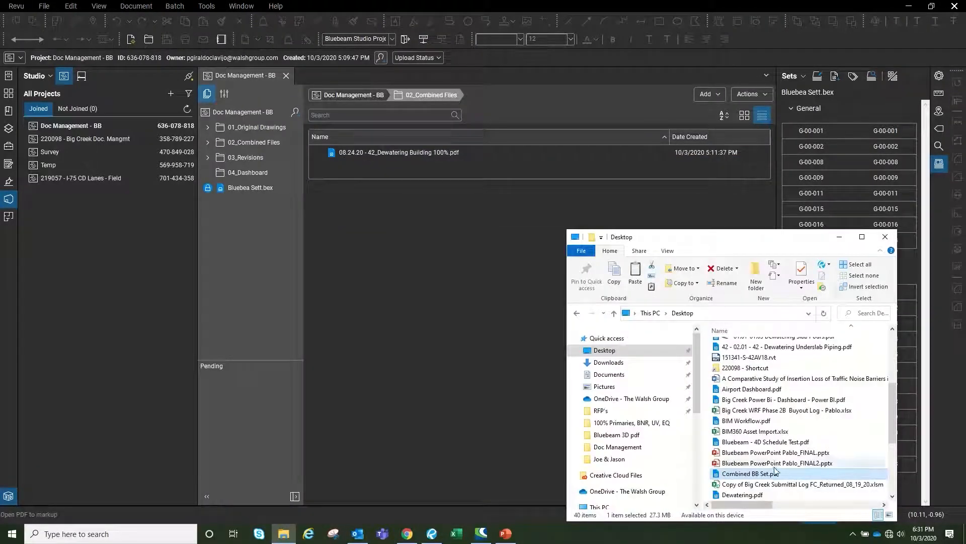
drag(395, 222, 395, 222)
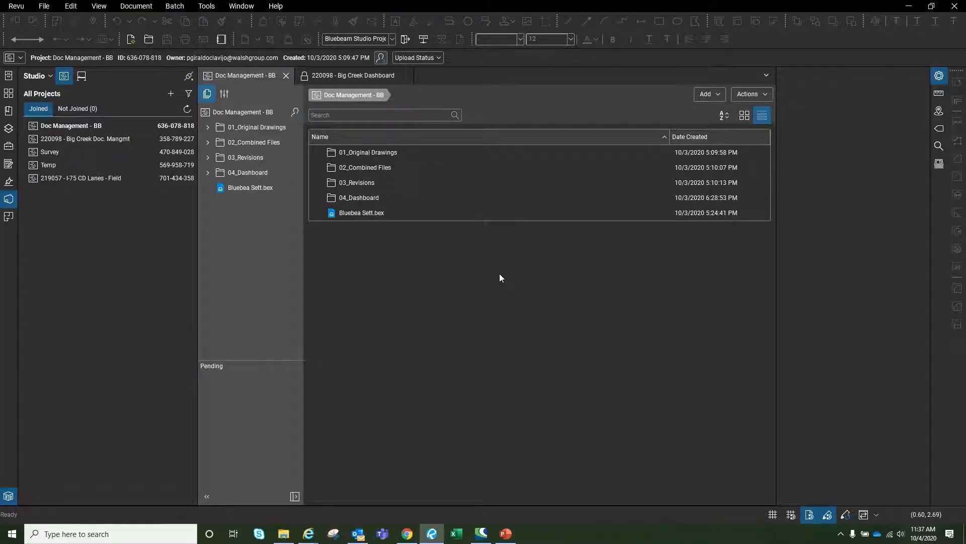
Open 220098 - Big Creek Dashboard.pdf from 04_Dashboard and show the Forms panel
double_click(350, 201)
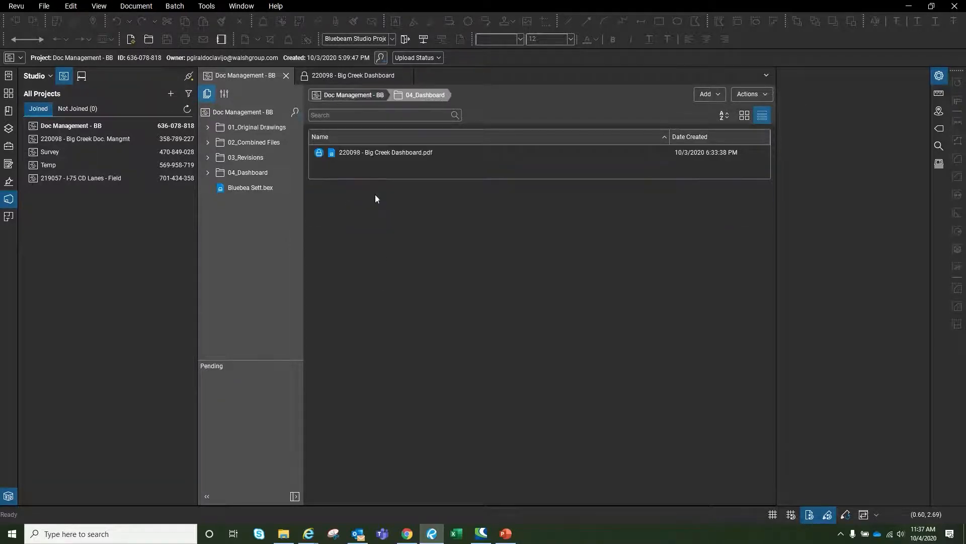
click(387, 151)
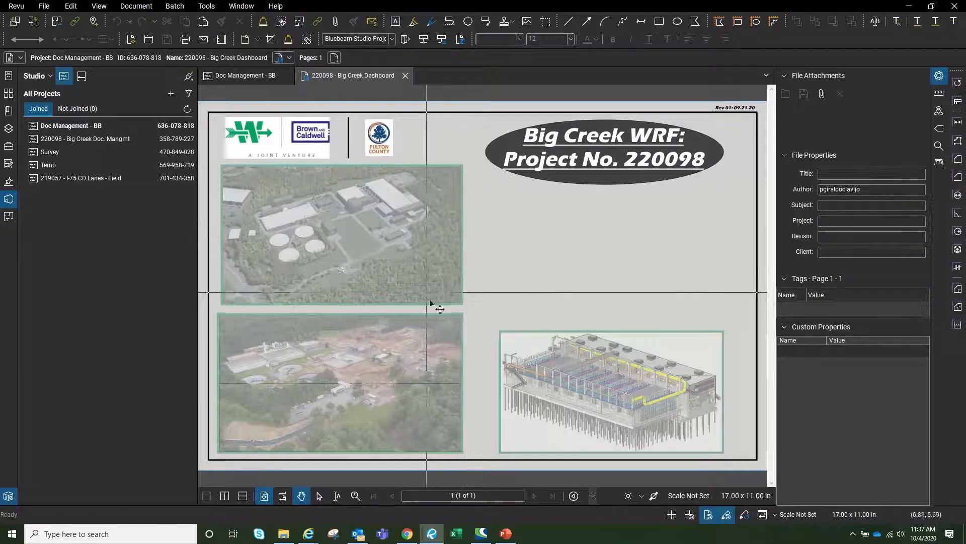
click(8, 164)
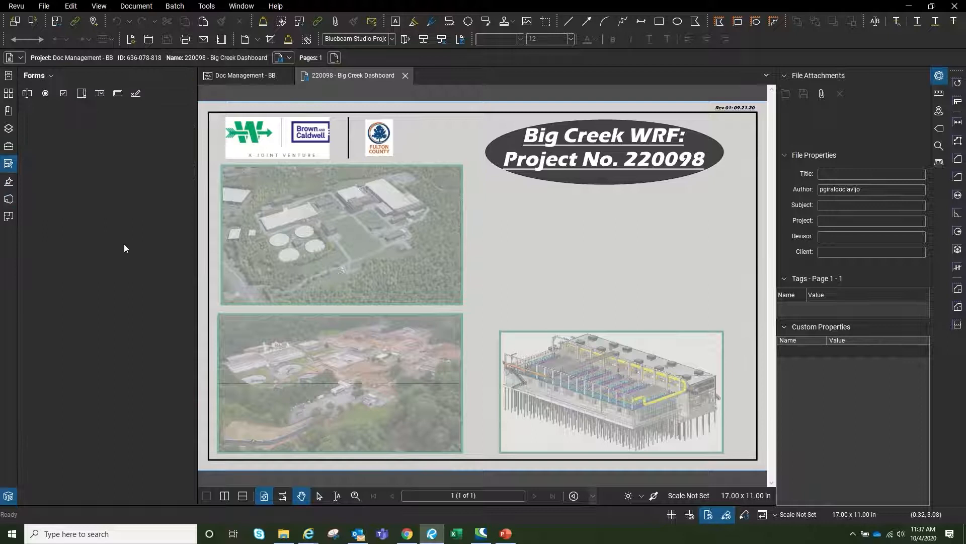
Draw a button field over the top-left aerial photo and name it Drawings
click(117, 94)
drag(245, 199, 391, 235)
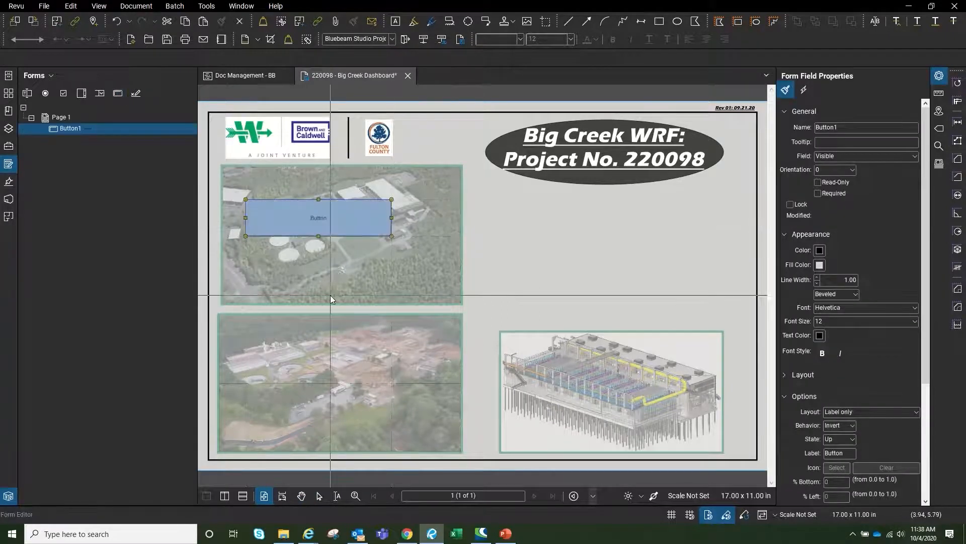
click(87, 128)
text(Dr)
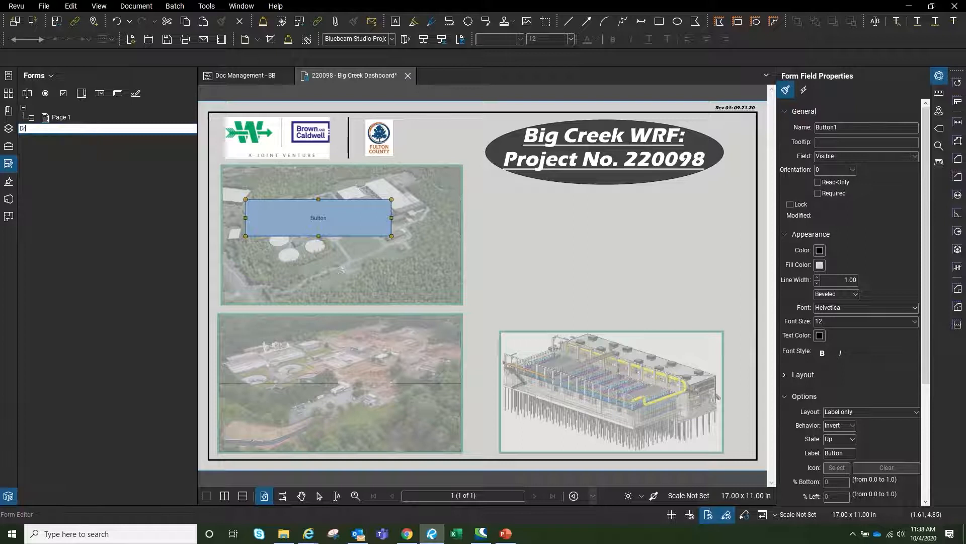
text(awings)
key(Return)
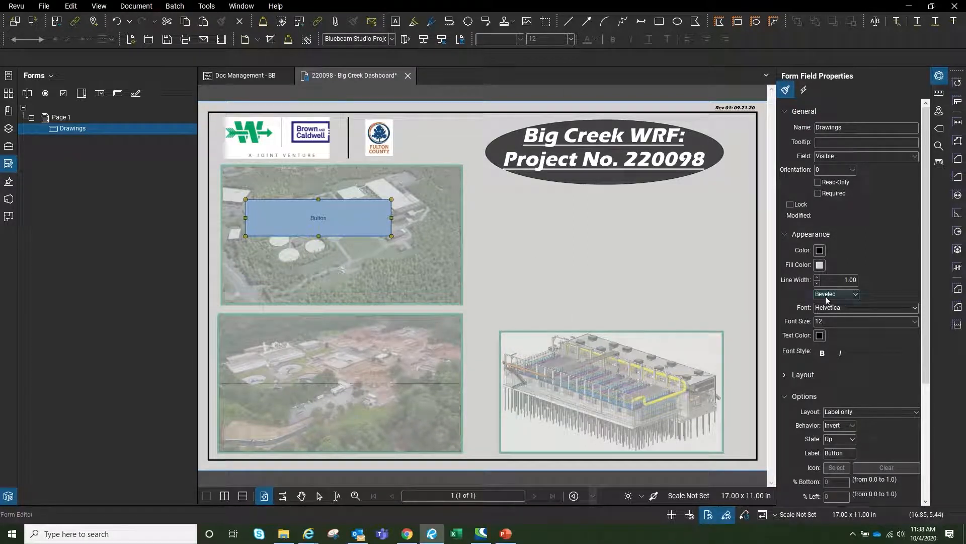
Give the Drawings button a green fill, border line width 3 and label font size 28
click(819, 252)
click(819, 265)
click(819, 265)
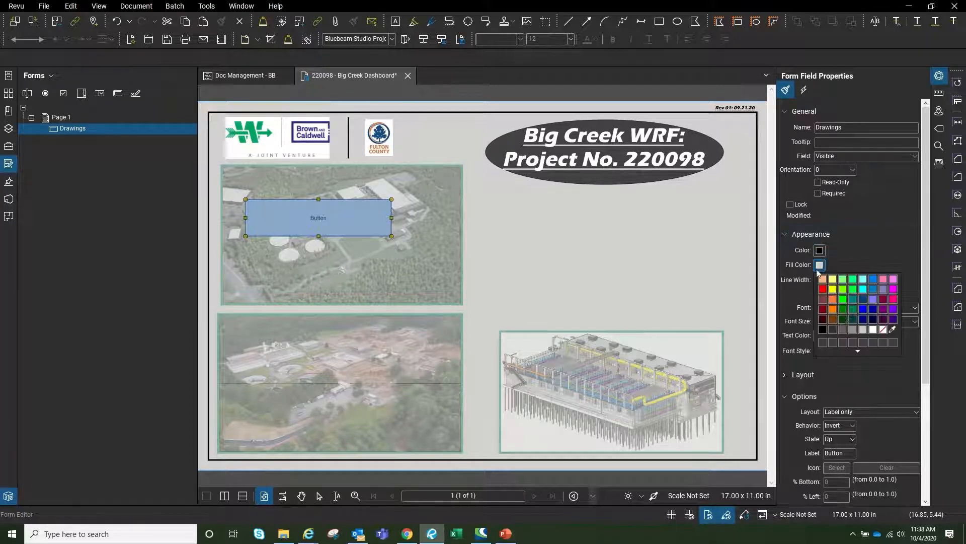
click(845, 321)
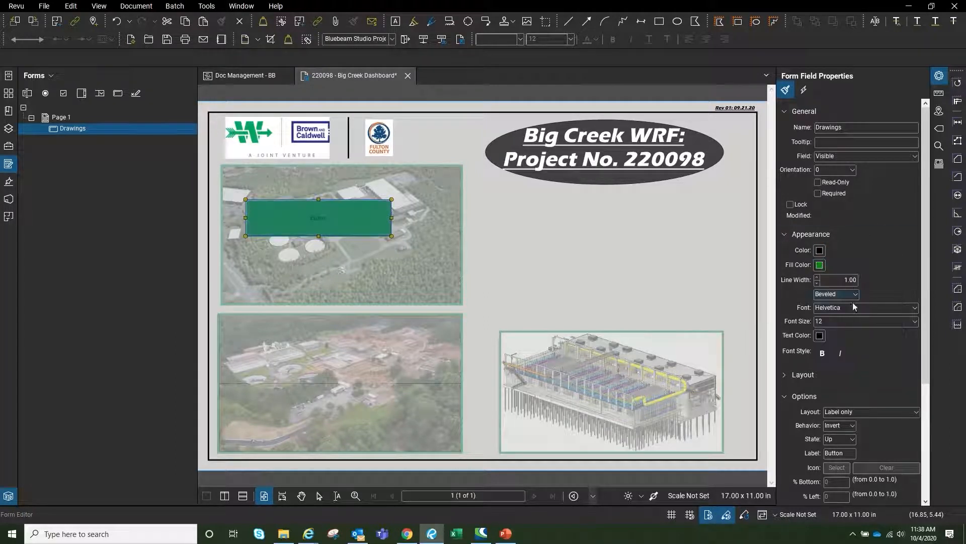
click(856, 295)
click(835, 277)
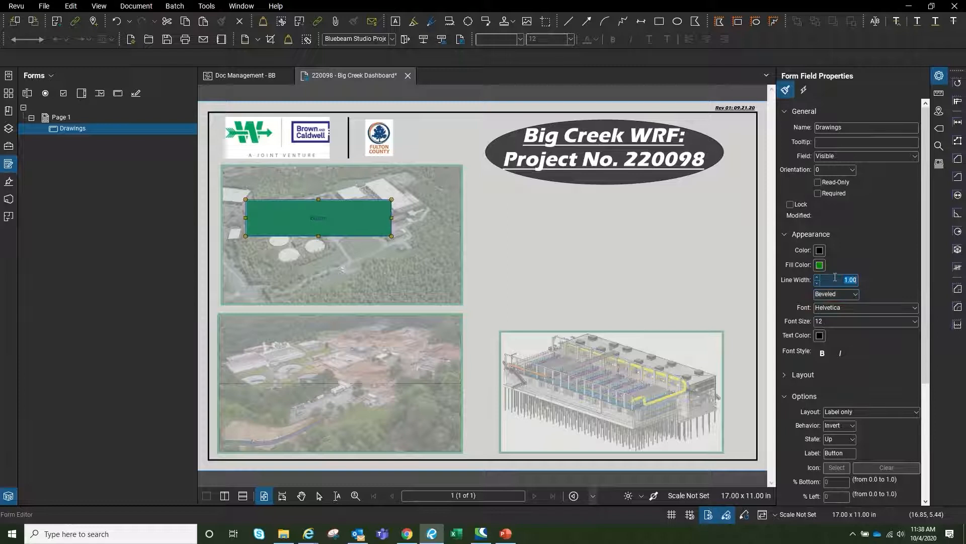
key(Return)
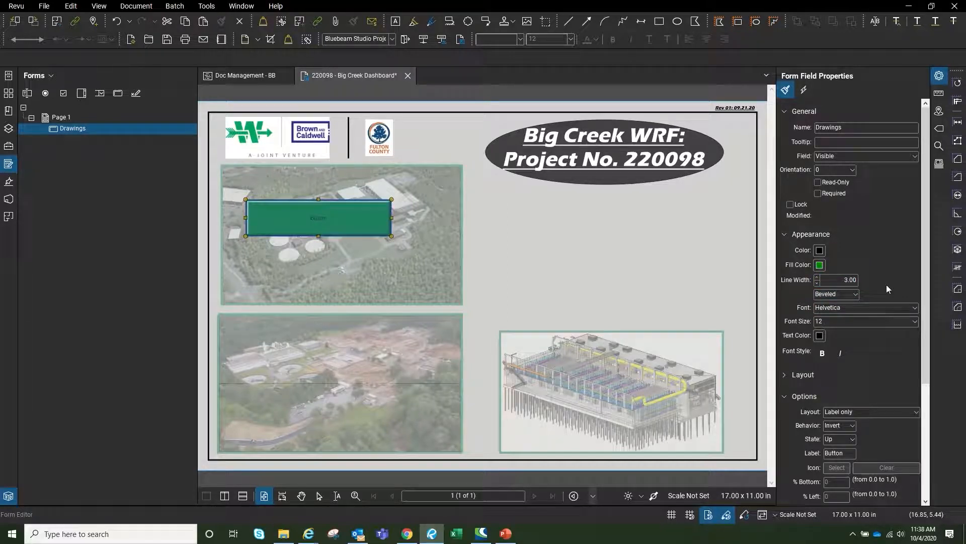
click(879, 326)
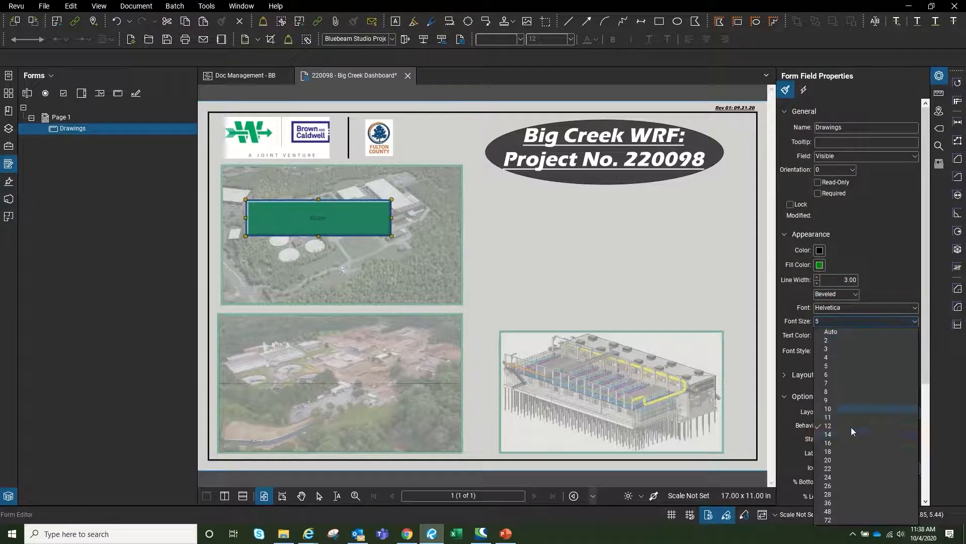
click(842, 492)
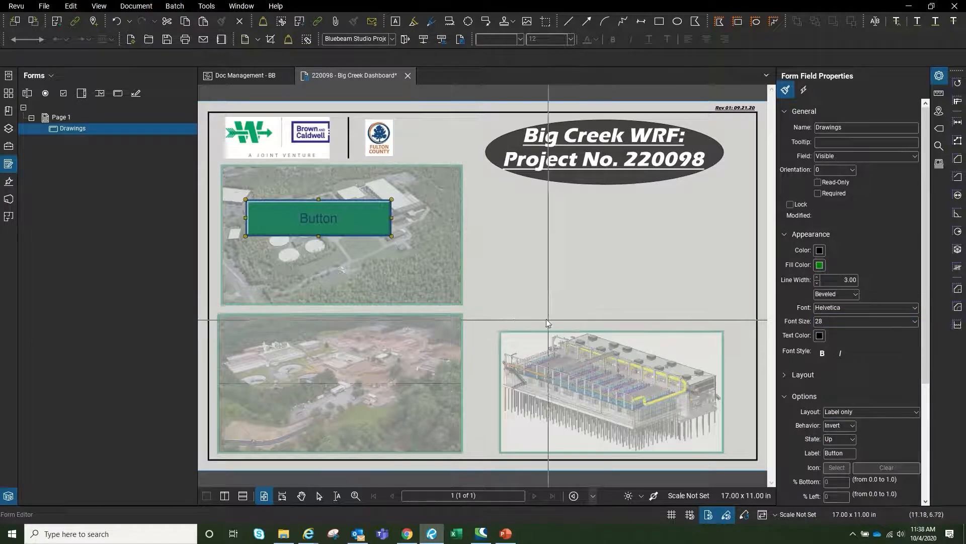
click(510, 156)
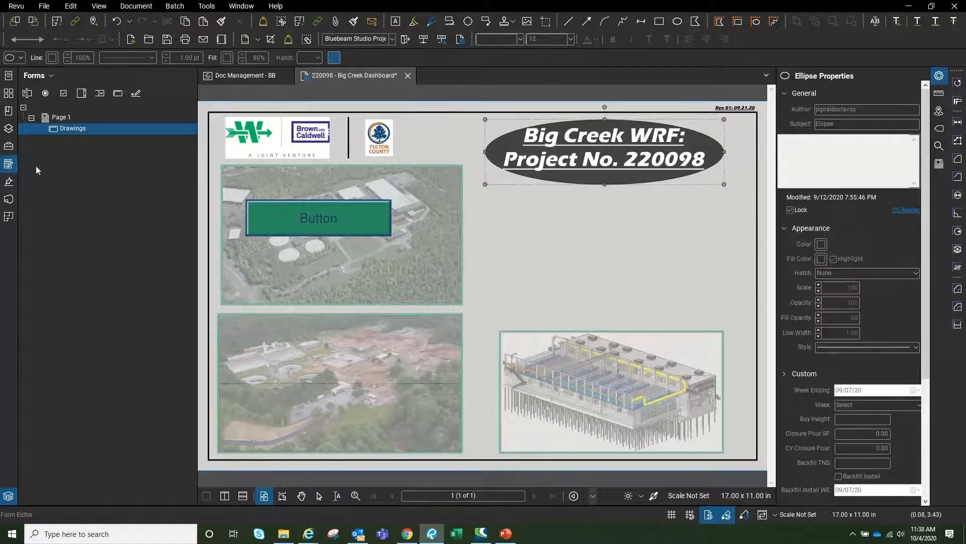
Copy the Drawings button and bring up the page menu to paste it
right_click(353, 213)
click(406, 235)
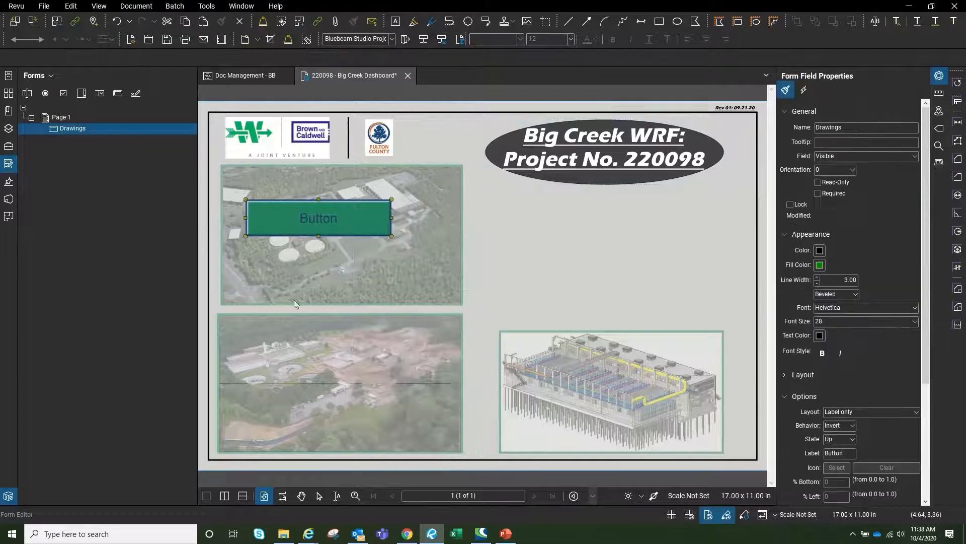
right_click(247, 301)
Paste a second button below the first and name its field Walshgroup.com
click(285, 363)
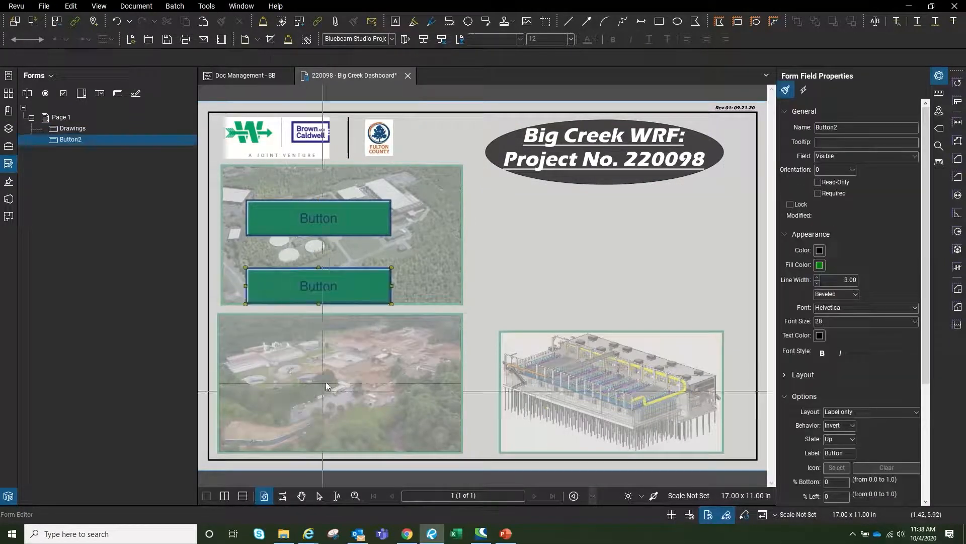
click(94, 141)
text(Walshgroup.com)
key(Return)
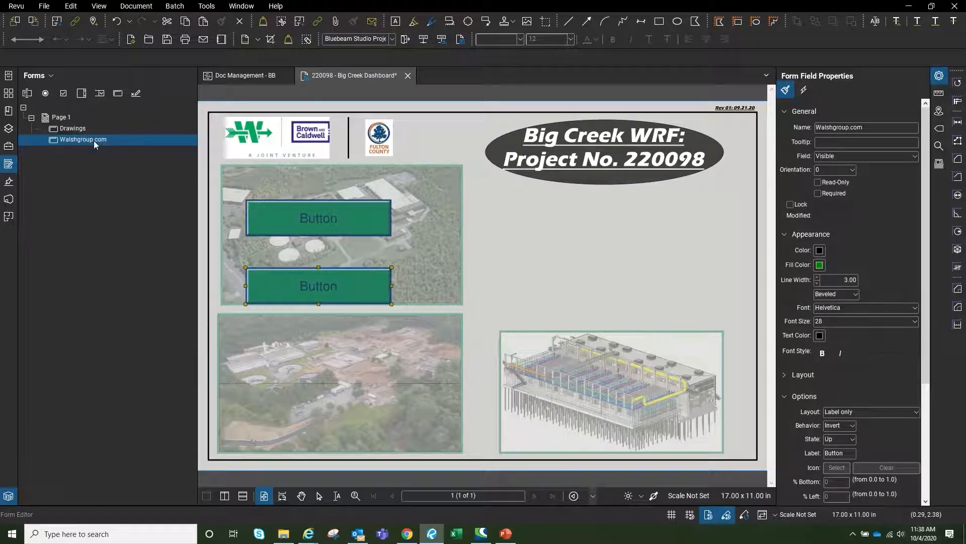
click(68, 129)
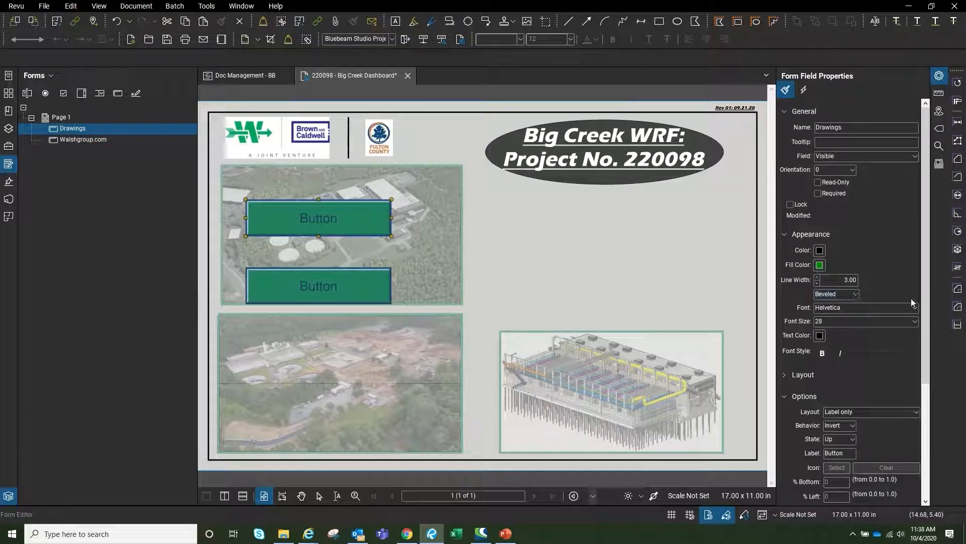
scroll(922, 275, down, 3)
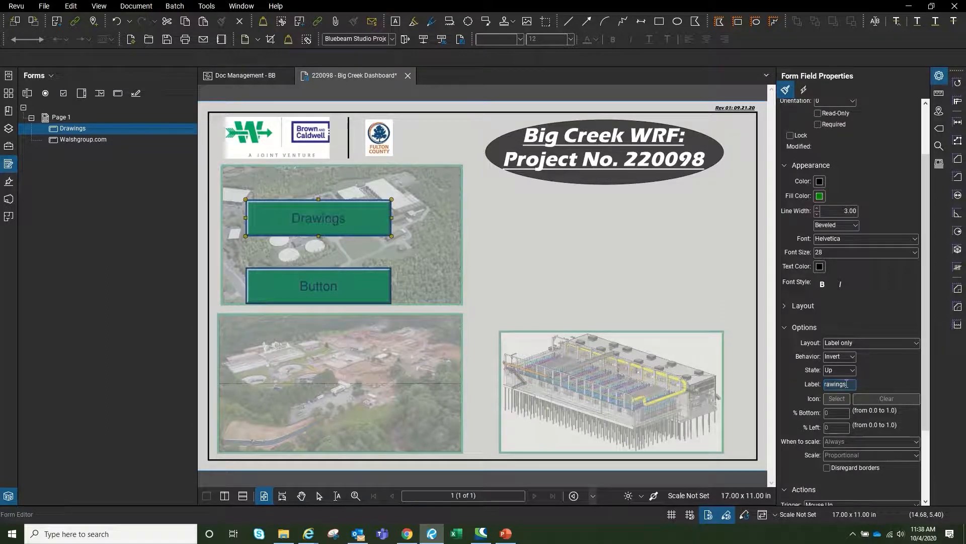
key(Tab)
click(99, 139)
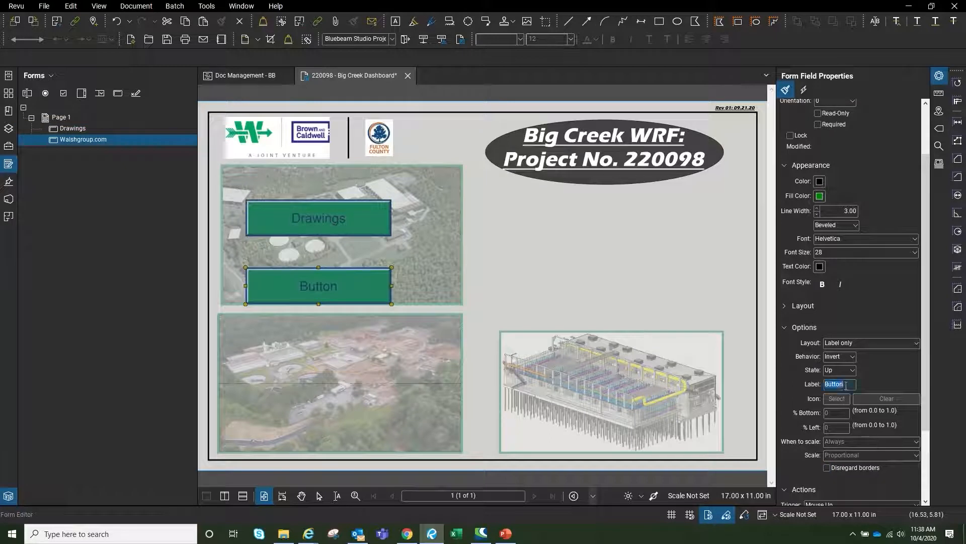
text(Walshgroup.com)
key(Return)
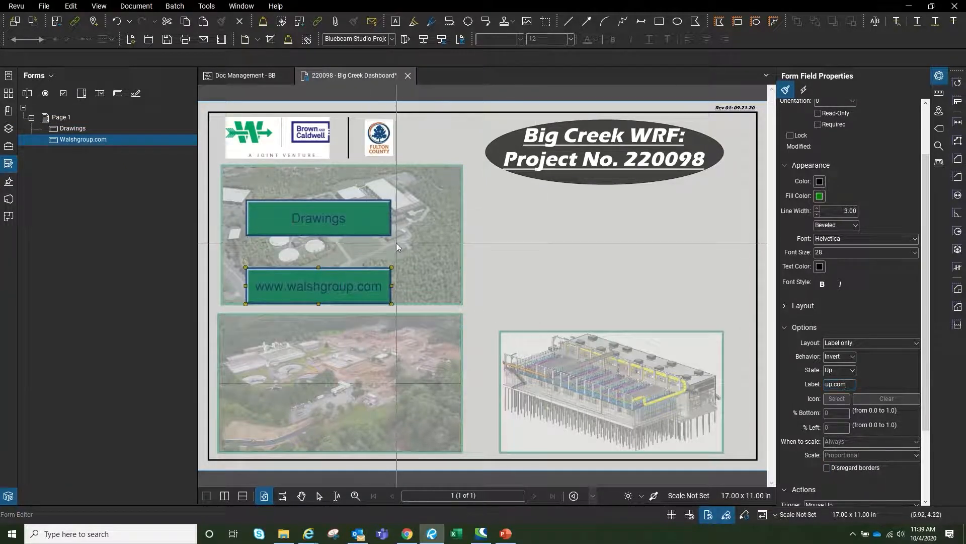
click(152, 169)
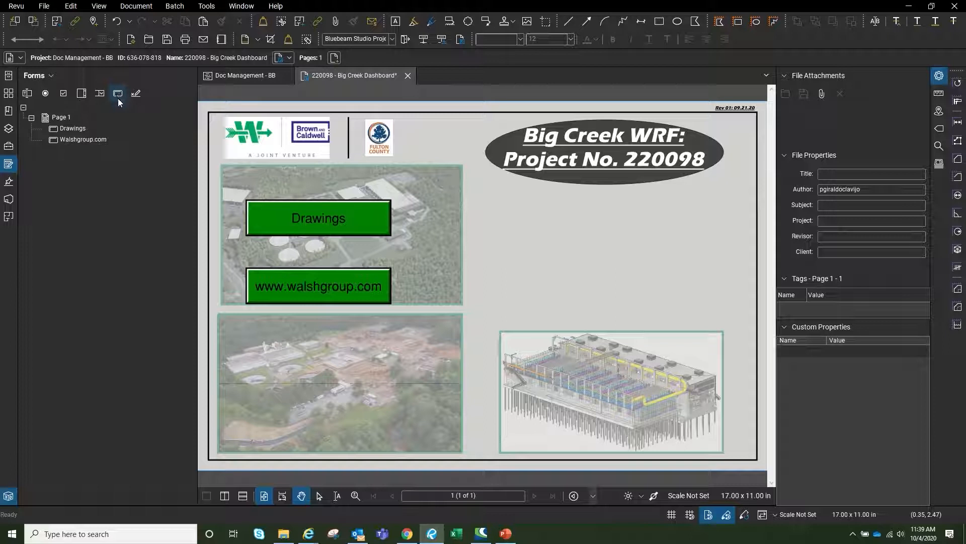
Add a 'Drawings' text box on the lower-left aerial photo
click(395, 21)
drag(234, 339, 373, 391)
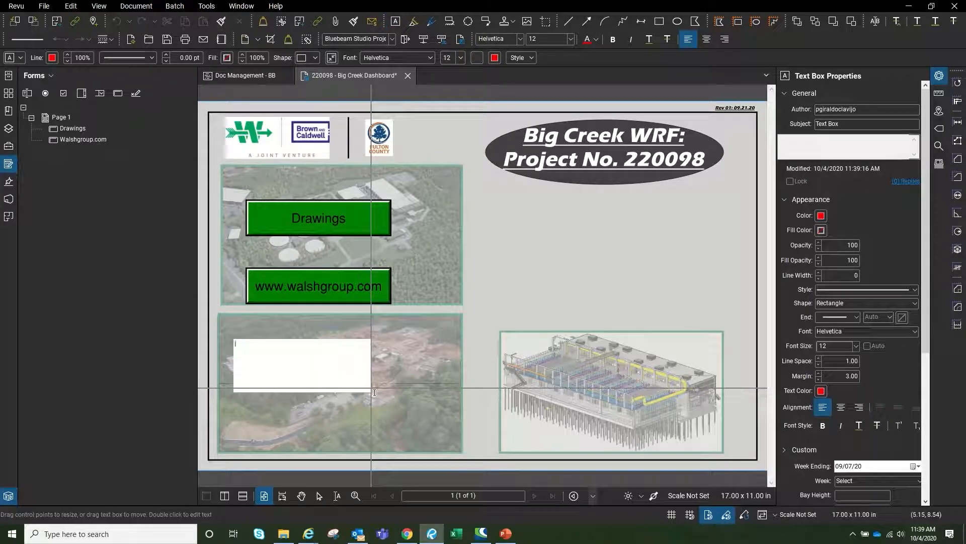
text(Drawings)
click(374, 392)
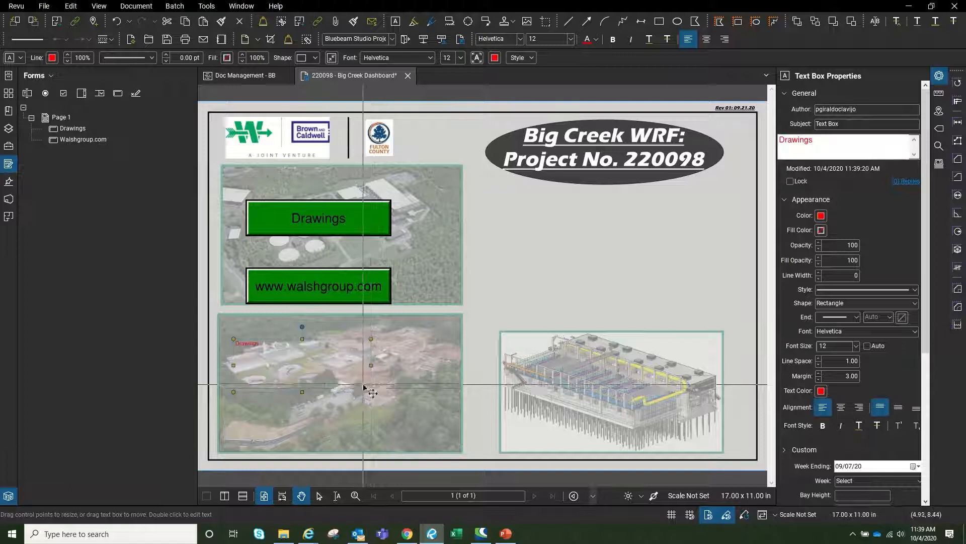
Give the Drawings label white fill, font size 28, zero margin, autosize, and centre it on the photo
click(821, 230)
click(875, 294)
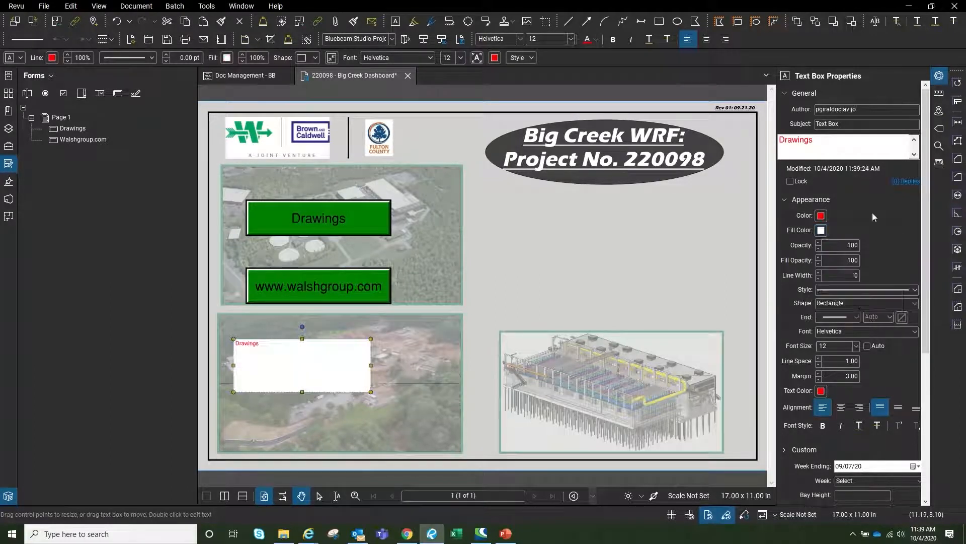
text(28)
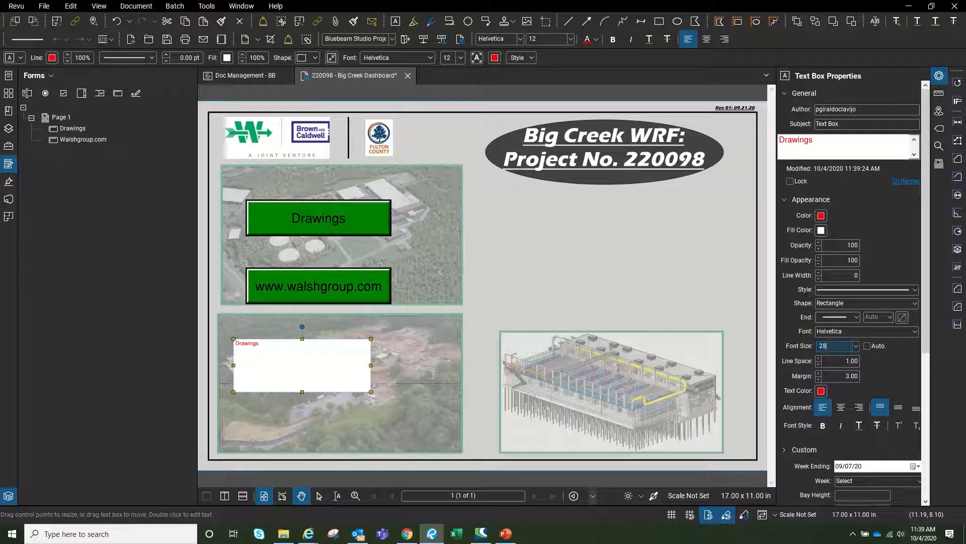
key(Return)
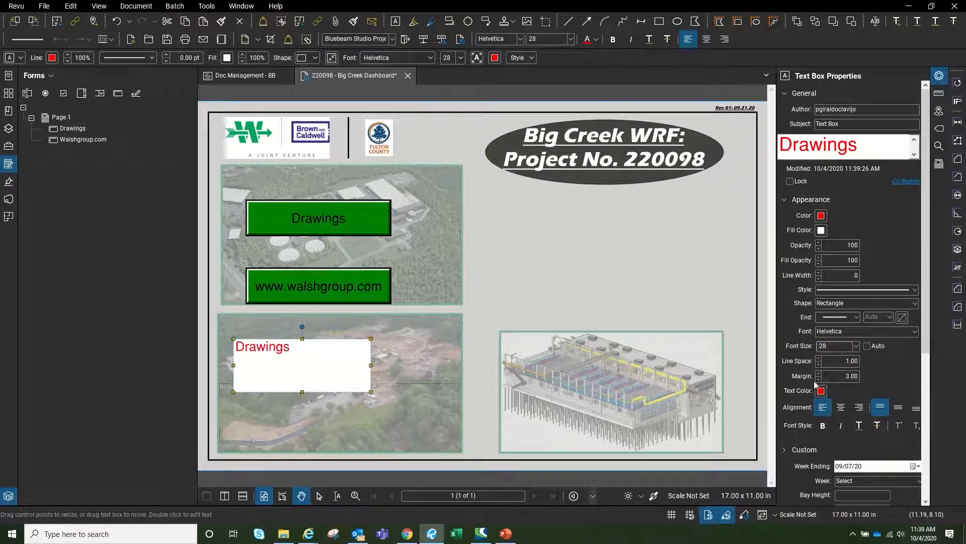
click(819, 379)
click(820, 380)
click(820, 380)
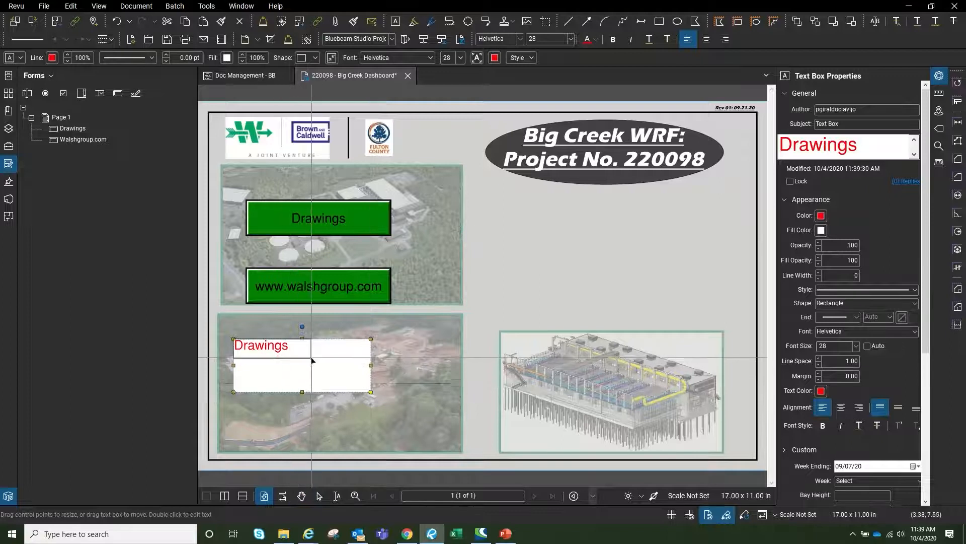
key(alt+z)
drag(275, 347, 322, 356)
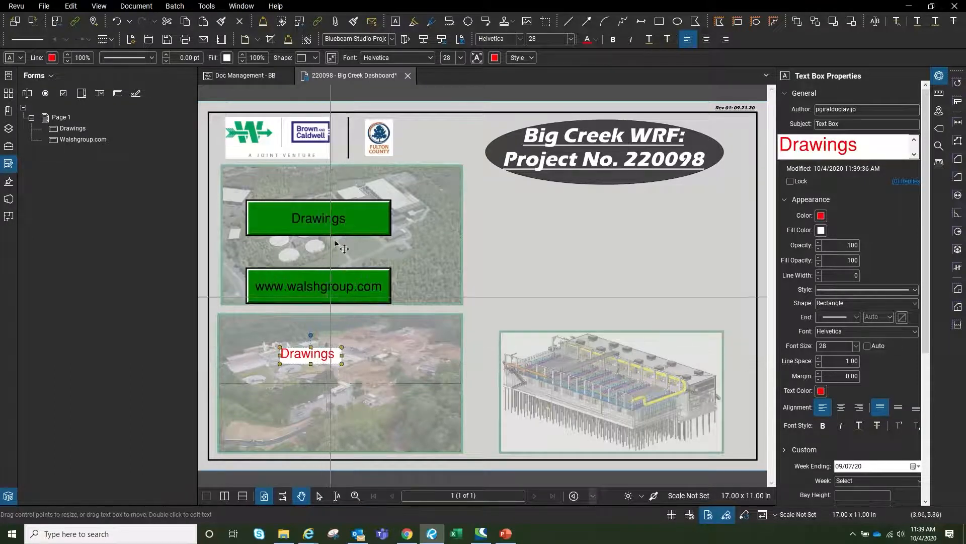
click(292, 390)
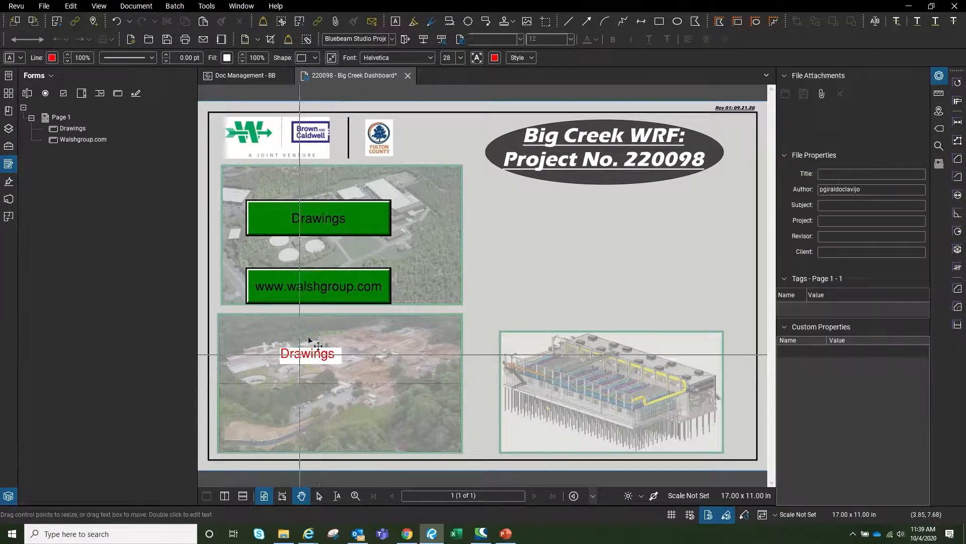
Test the Drawings button, then open its field properties and add a new action
click(82, 129)
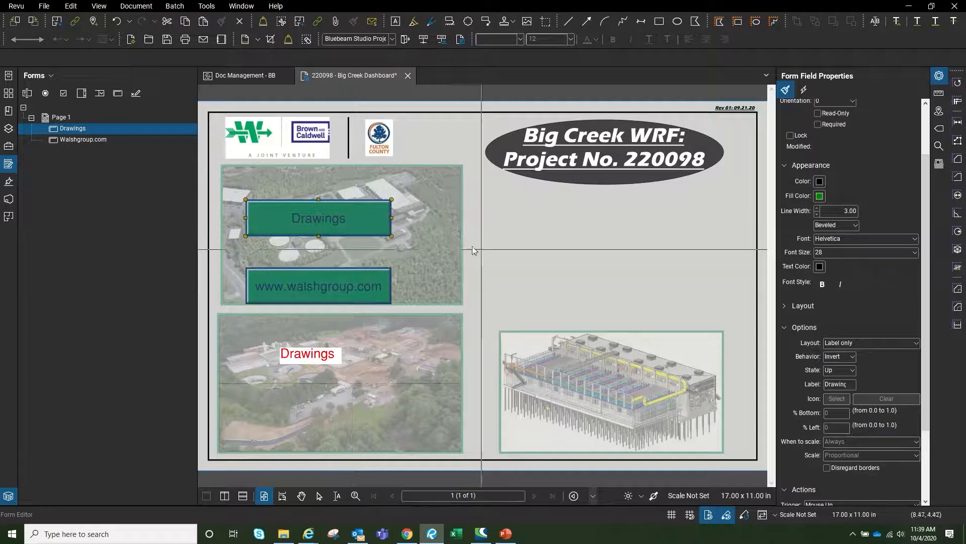
key(Escape)
click(310, 223)
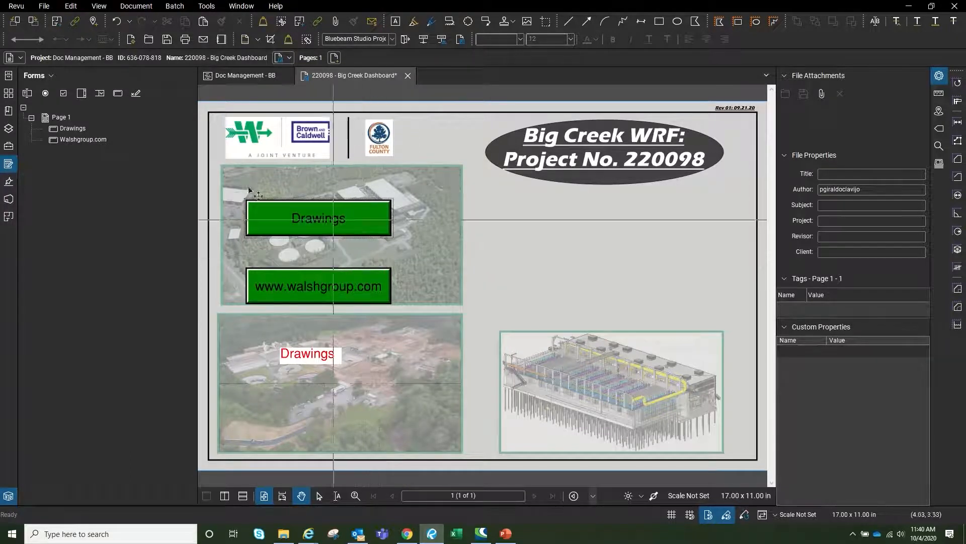
click(70, 129)
click(70, 130)
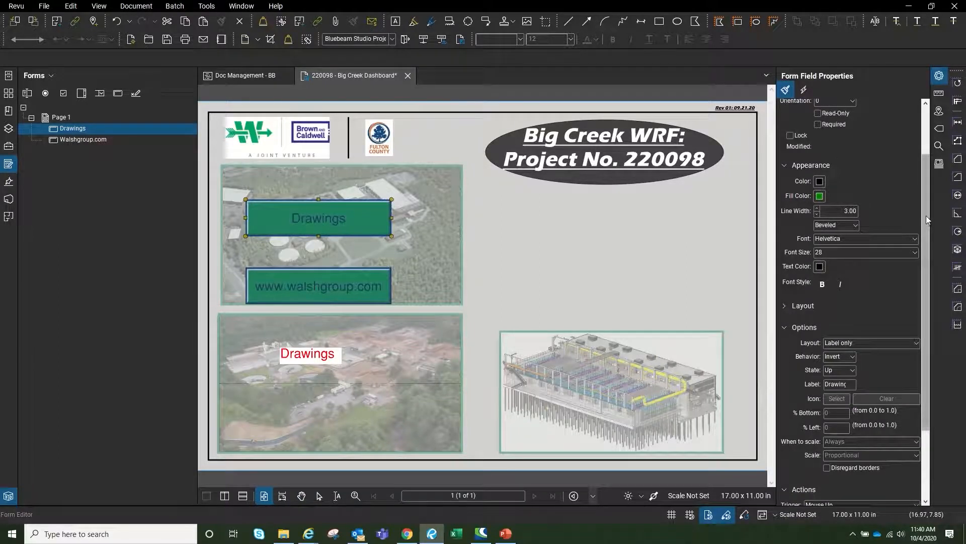
scroll(926, 215, down, 3)
click(828, 423)
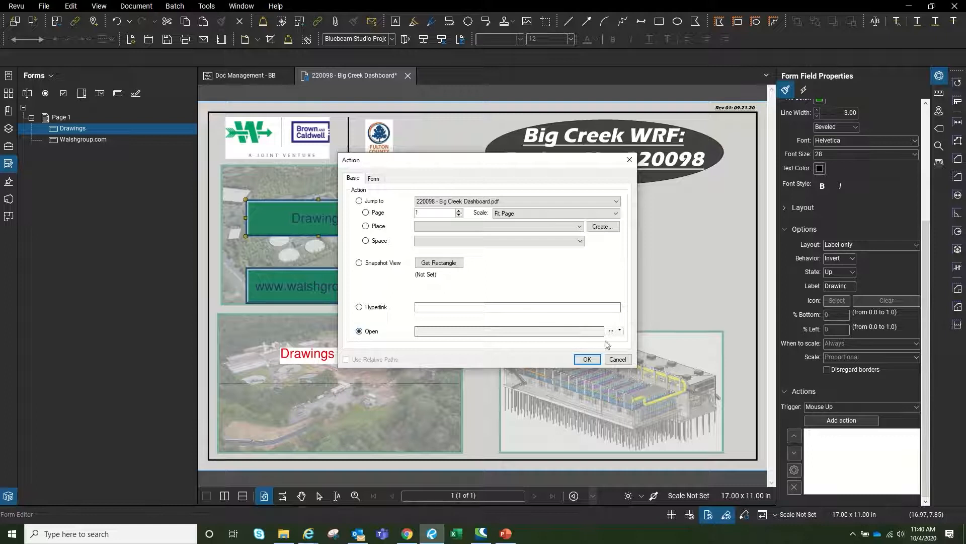
Set the Drawings button's Open Folder action to the project's 02_Combined Files, then exit form editing
click(620, 329)
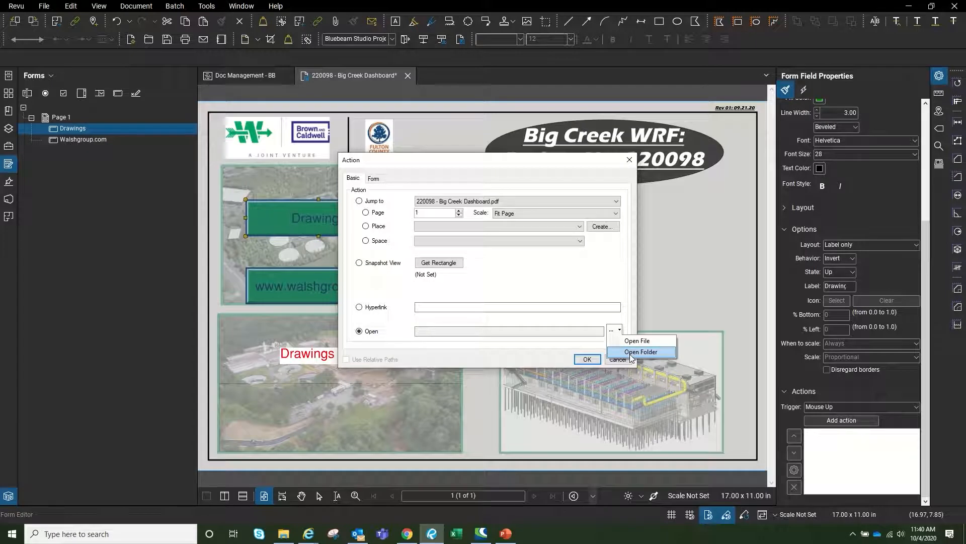
click(630, 352)
click(403, 236)
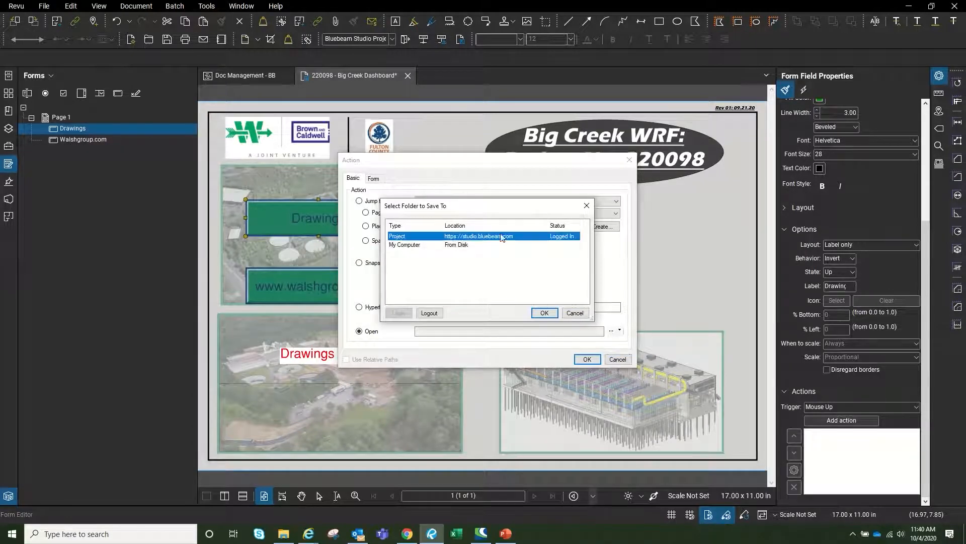
click(544, 313)
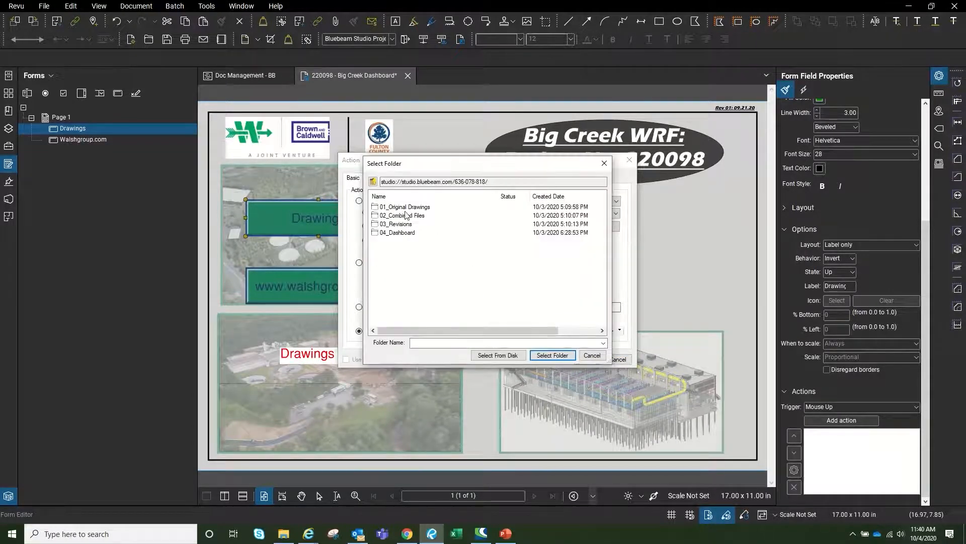
double_click(408, 217)
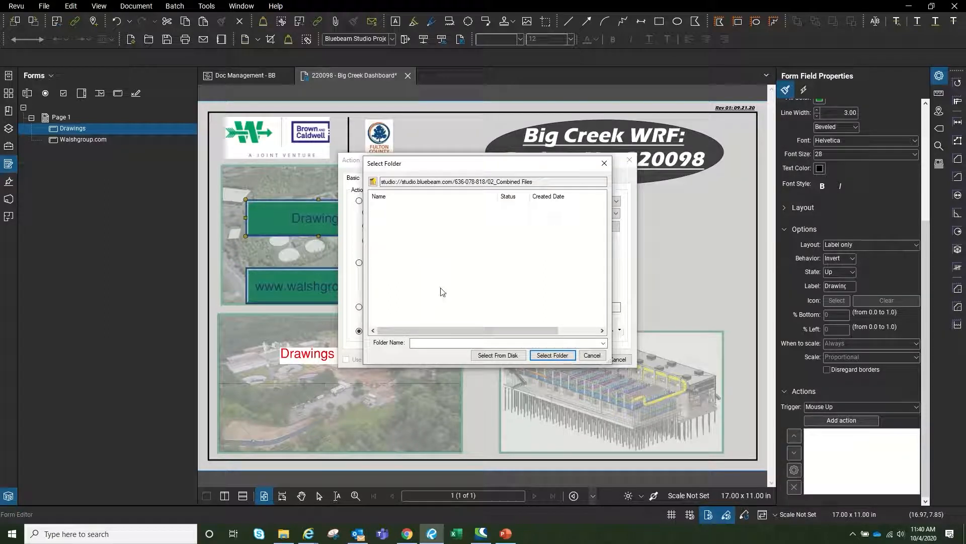
click(563, 356)
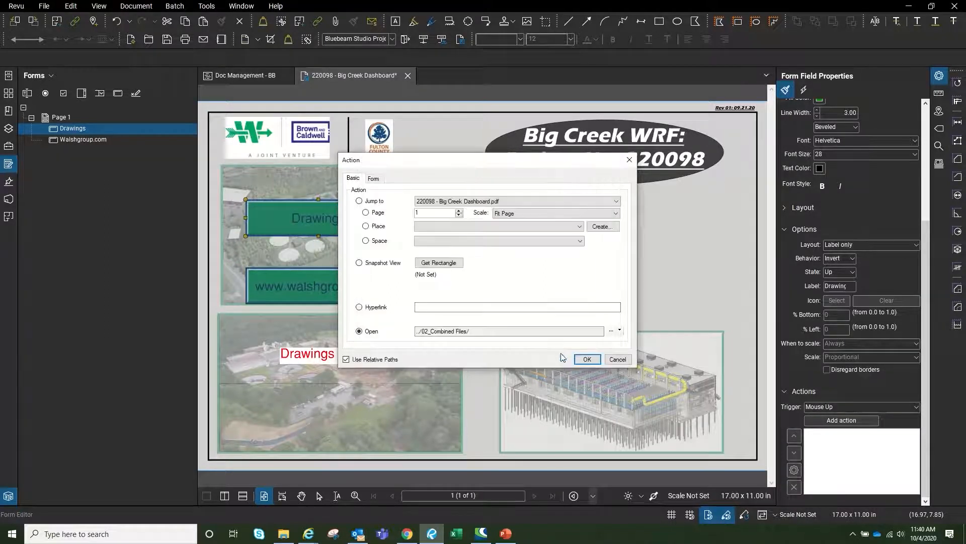
click(585, 361)
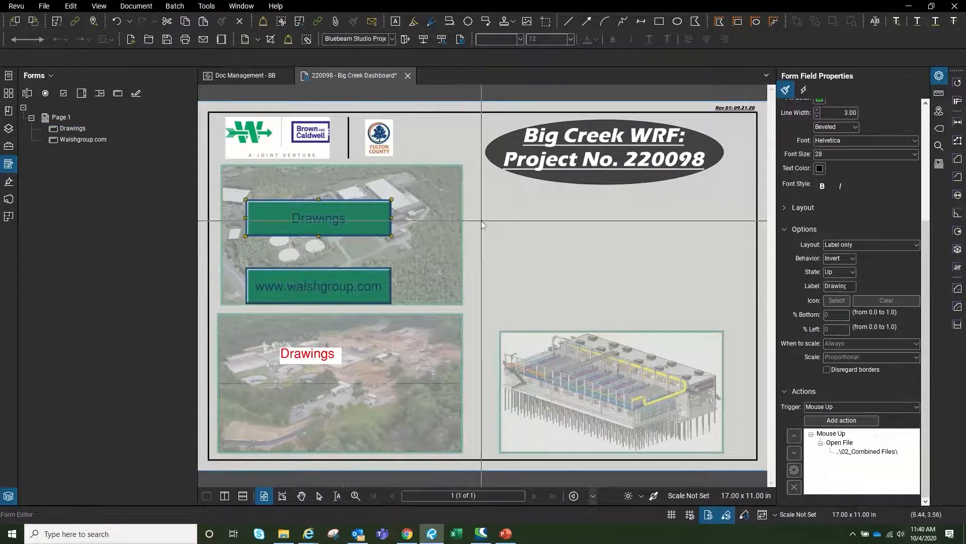
key(Escape)
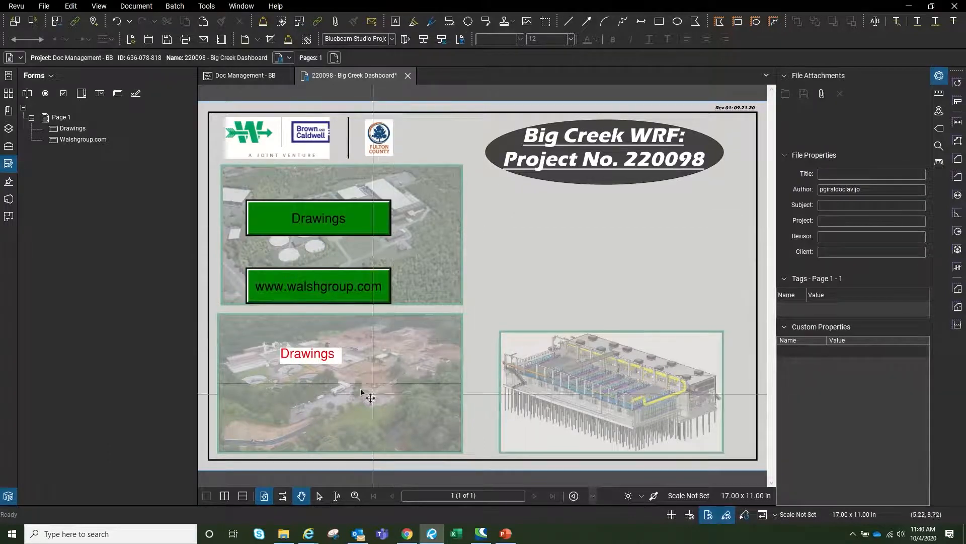
Give the red Drawings text label an Open Folder action targeting the project's 02_Combined Files folder
click(325, 356)
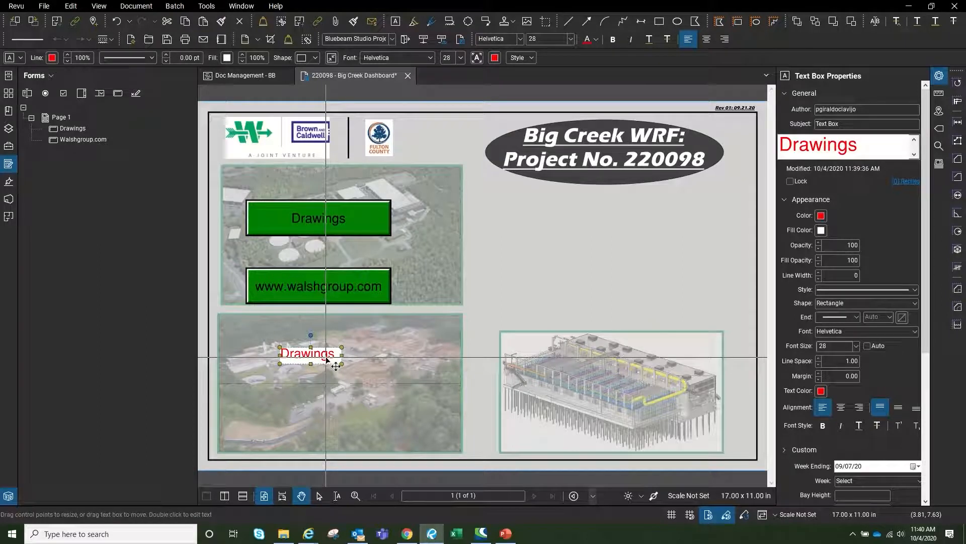
right_click(326, 358)
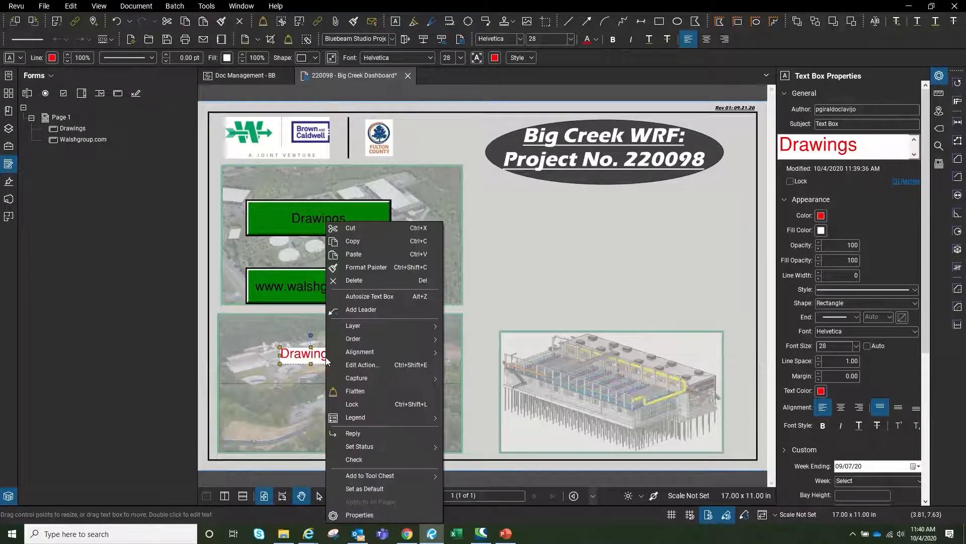
click(361, 366)
click(359, 331)
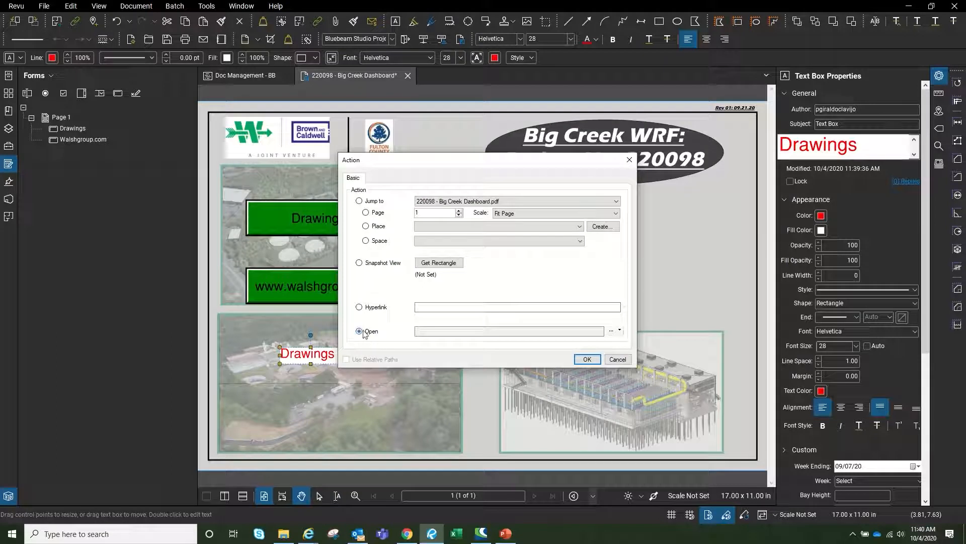
click(620, 332)
click(633, 356)
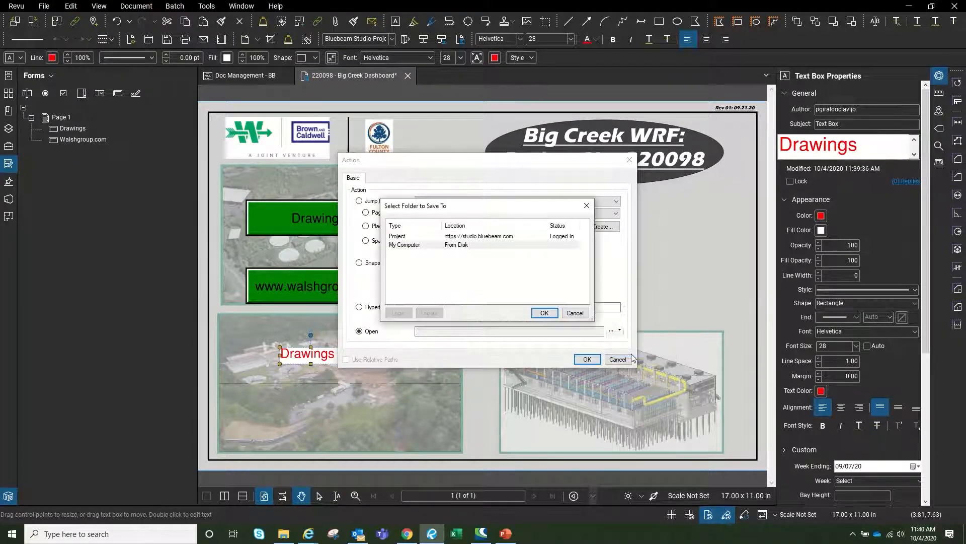
click(463, 236)
click(545, 314)
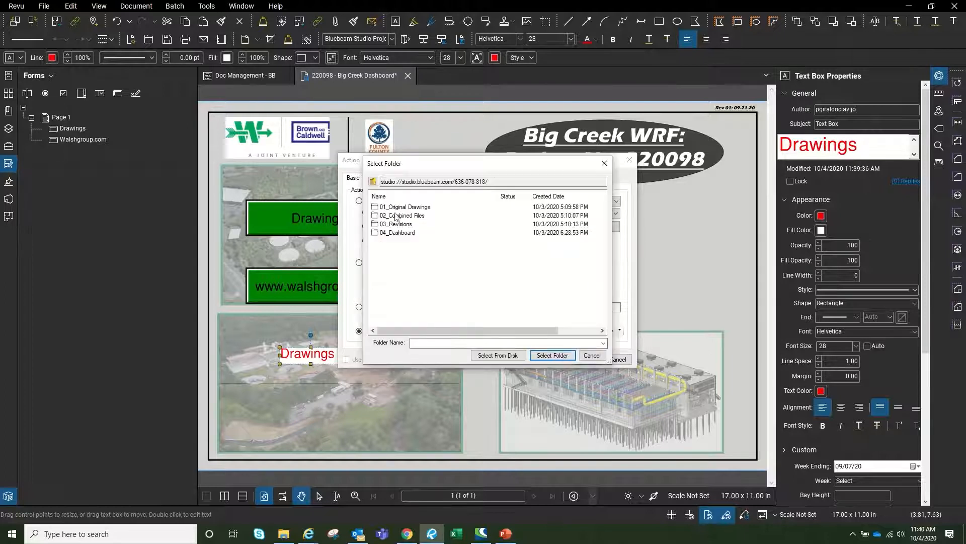
double_click(392, 215)
click(542, 356)
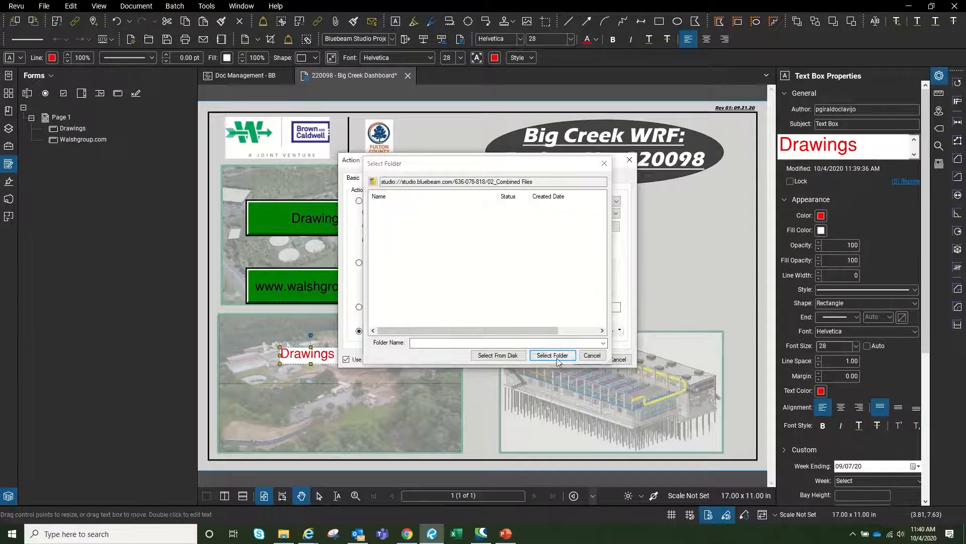
click(586, 359)
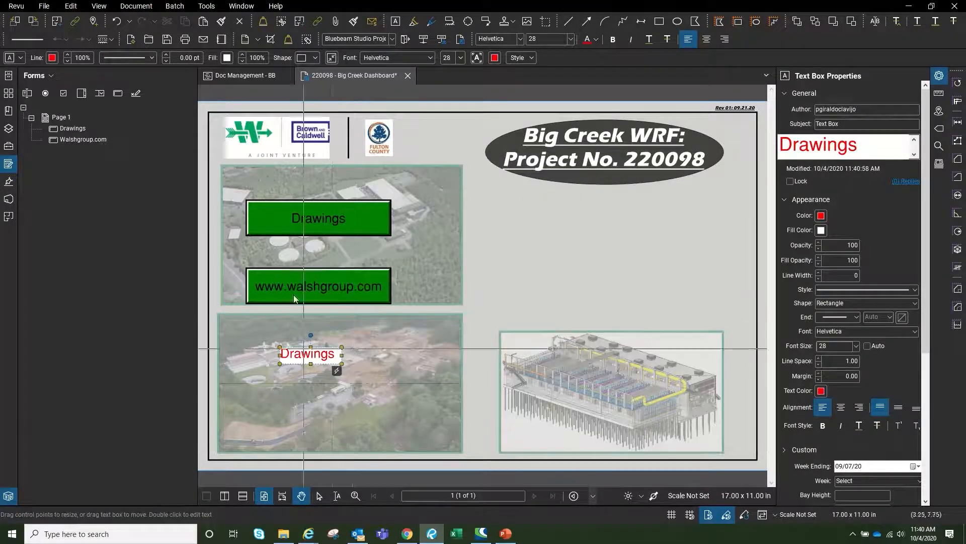
click(402, 347)
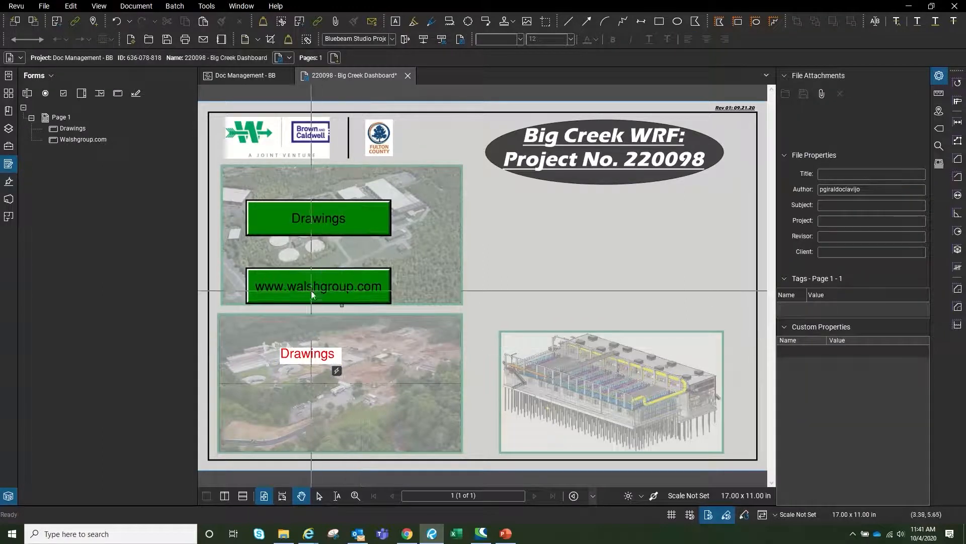
click(80, 139)
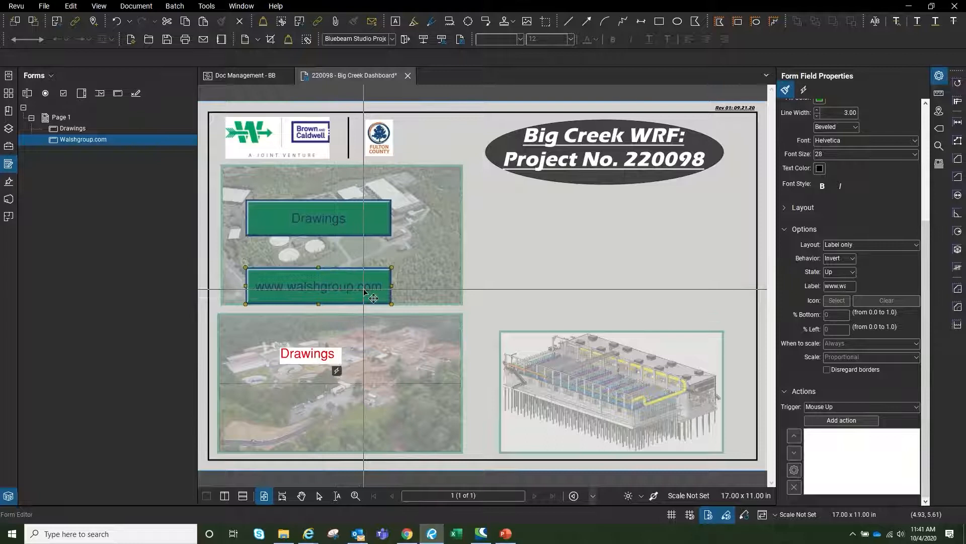
click(876, 422)
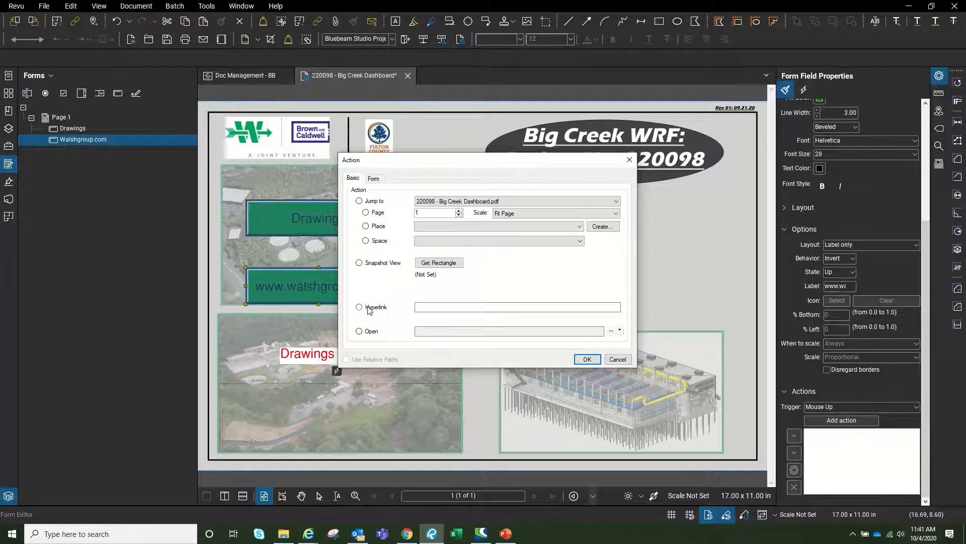
click(309, 534)
click(273, 497)
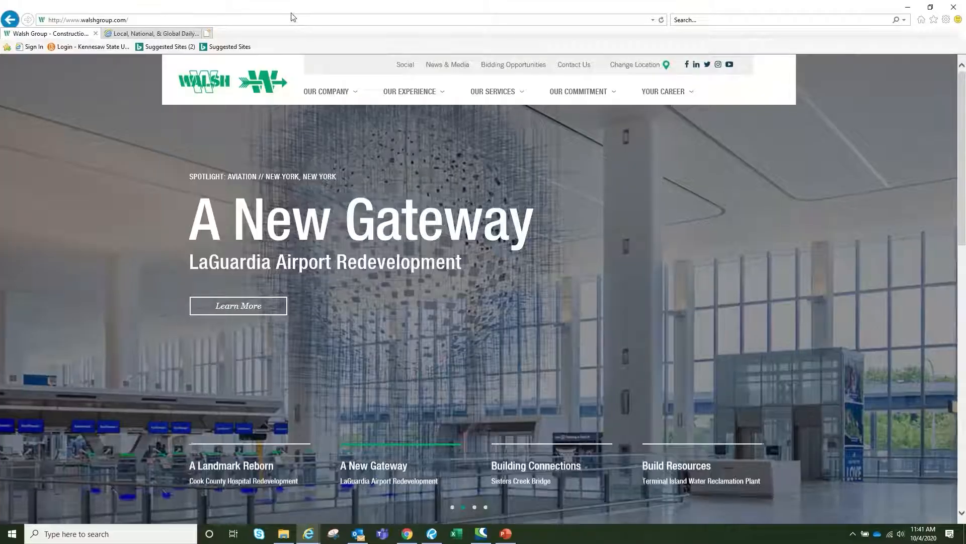
click(243, 20)
key(ctrl+c)
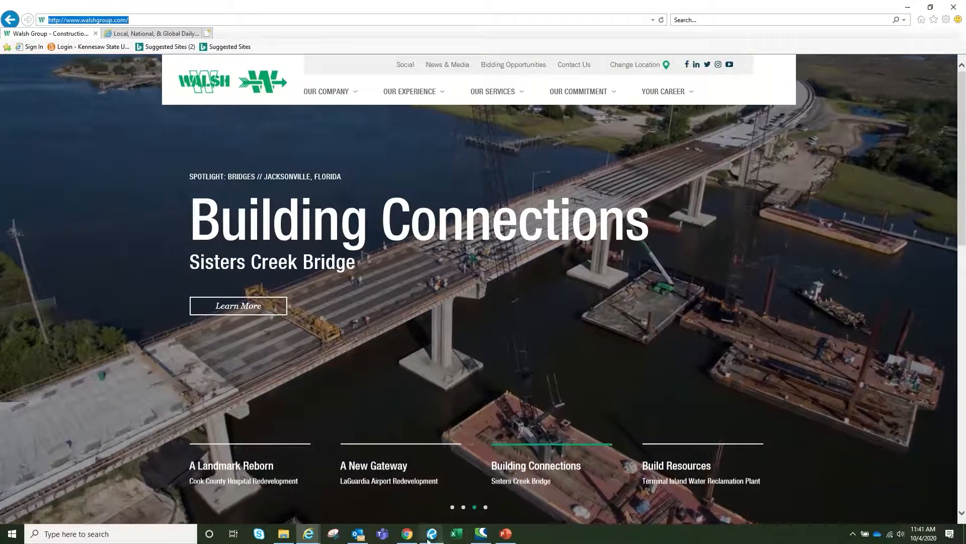
click(434, 539)
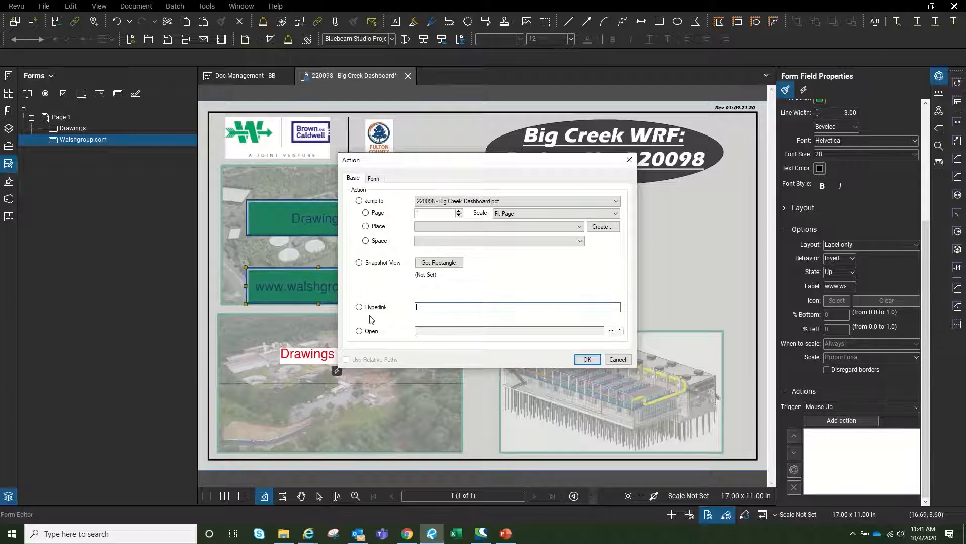
right_click(457, 306)
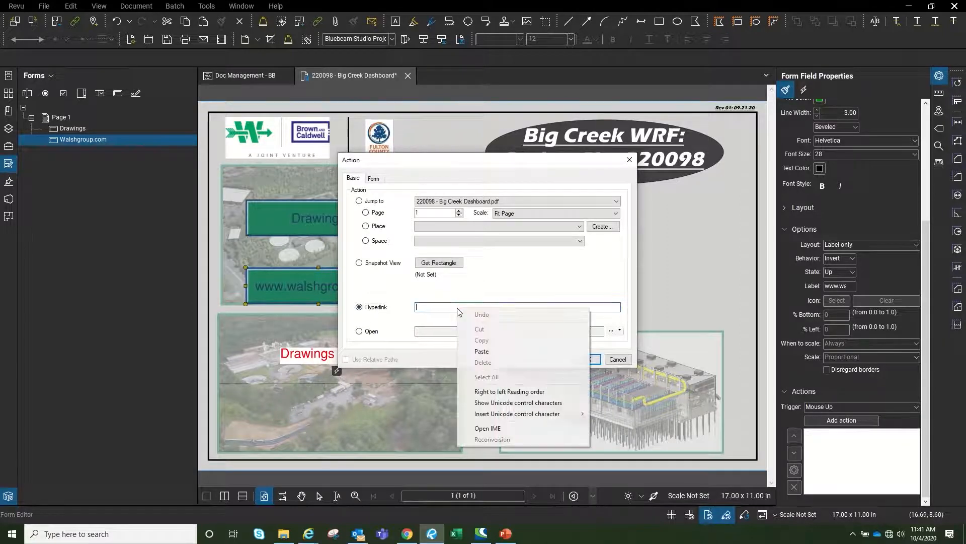
click(482, 351)
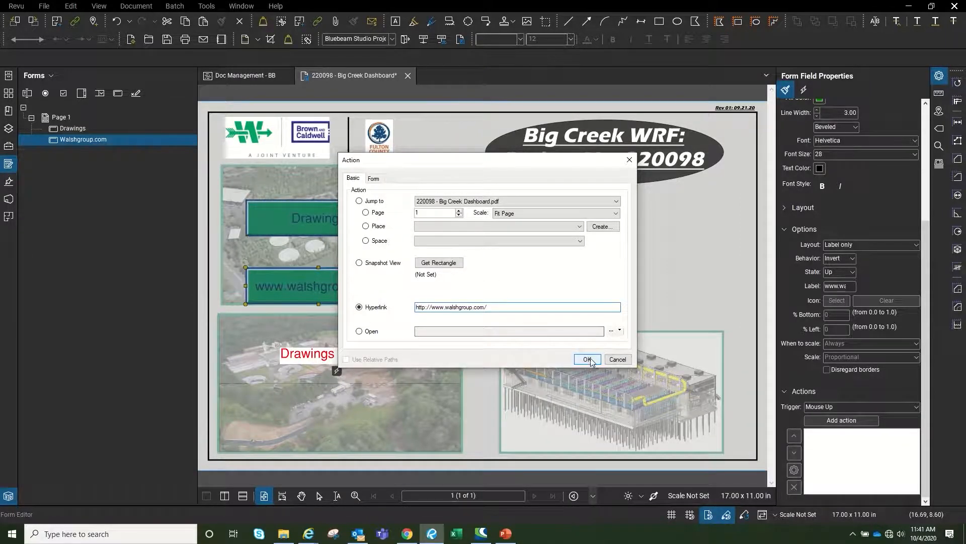
click(587, 358)
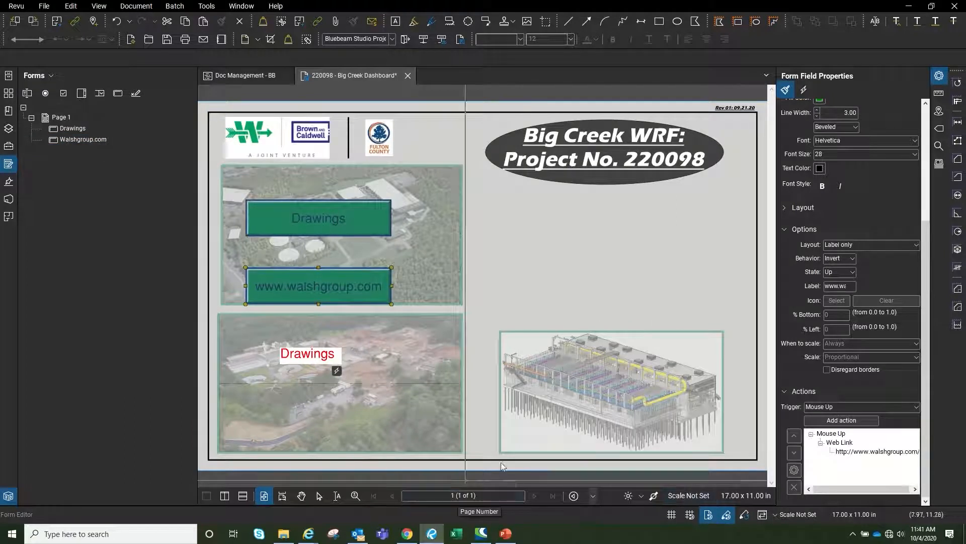
click(475, 291)
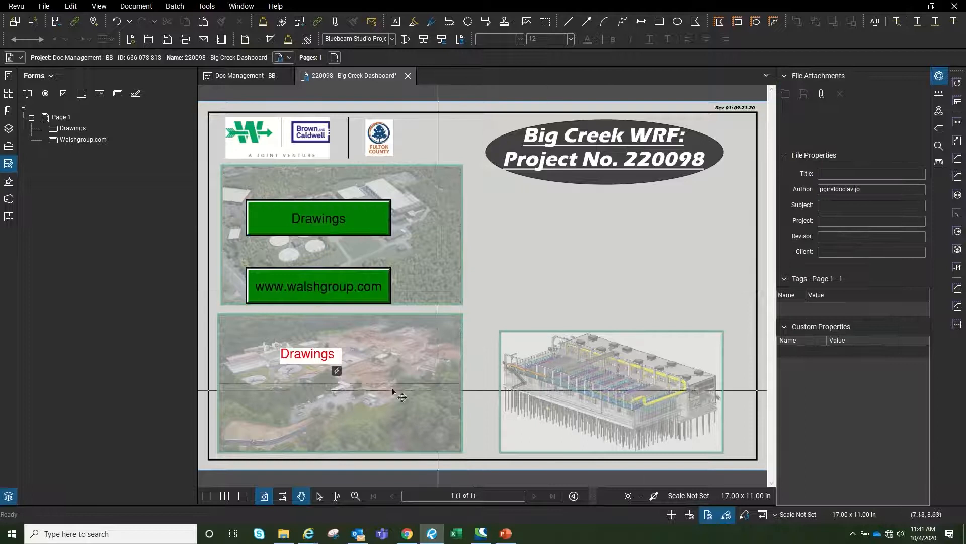
Test the Drawings button by opening Combined BB Set.pdf from the folder, then close it
click(328, 222)
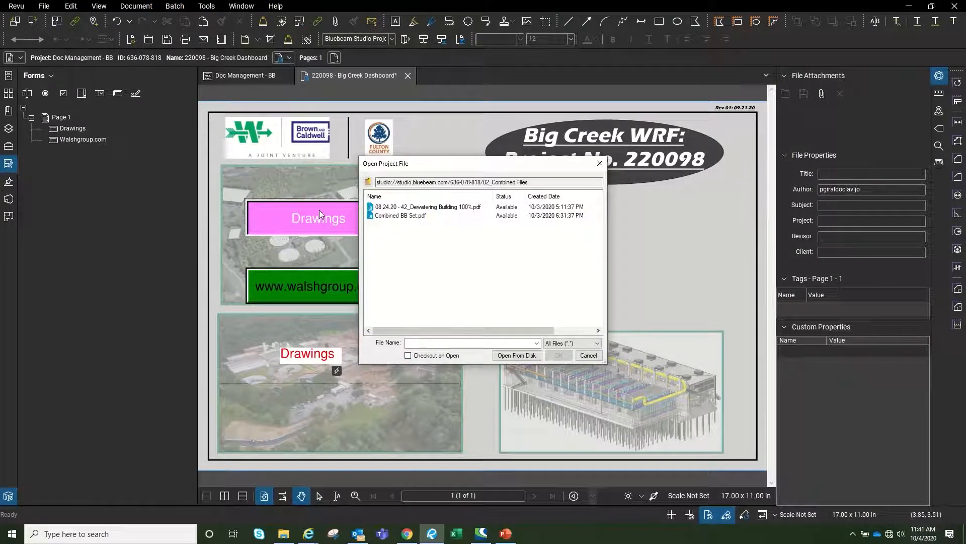
drag(442, 163, 415, 145)
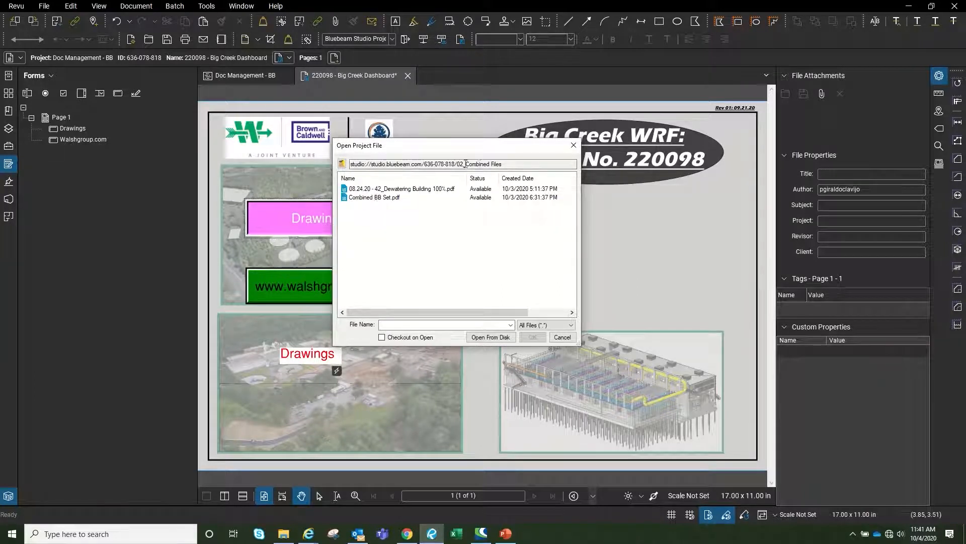
click(377, 197)
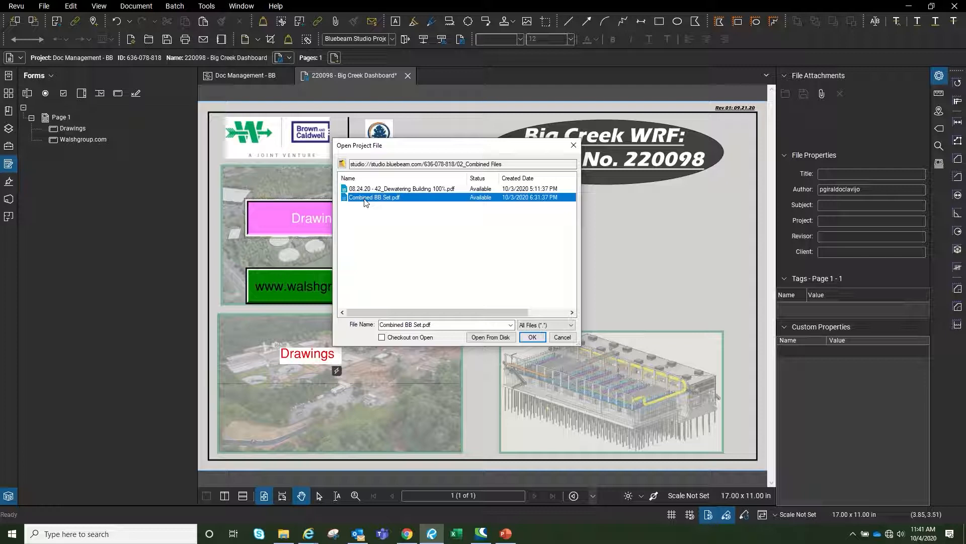
double_click(366, 201)
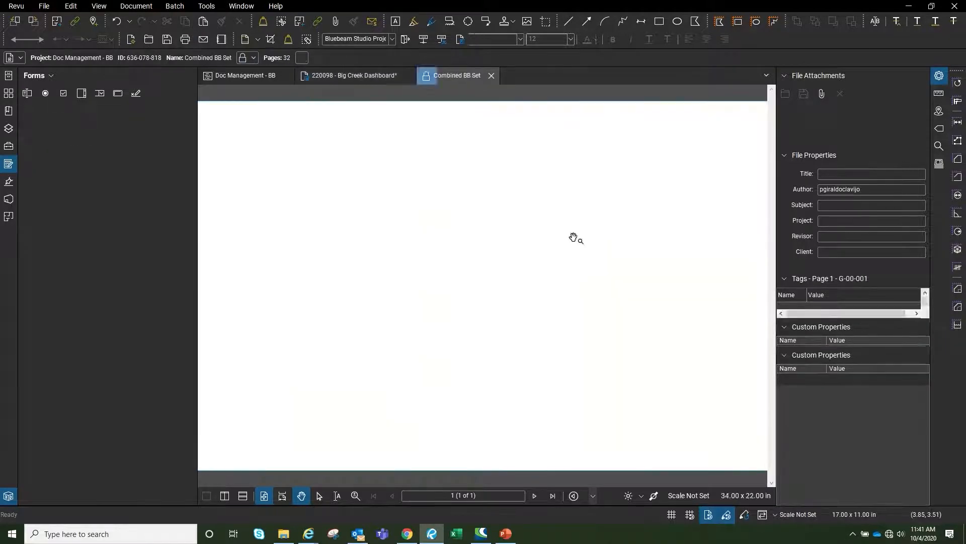
click(492, 75)
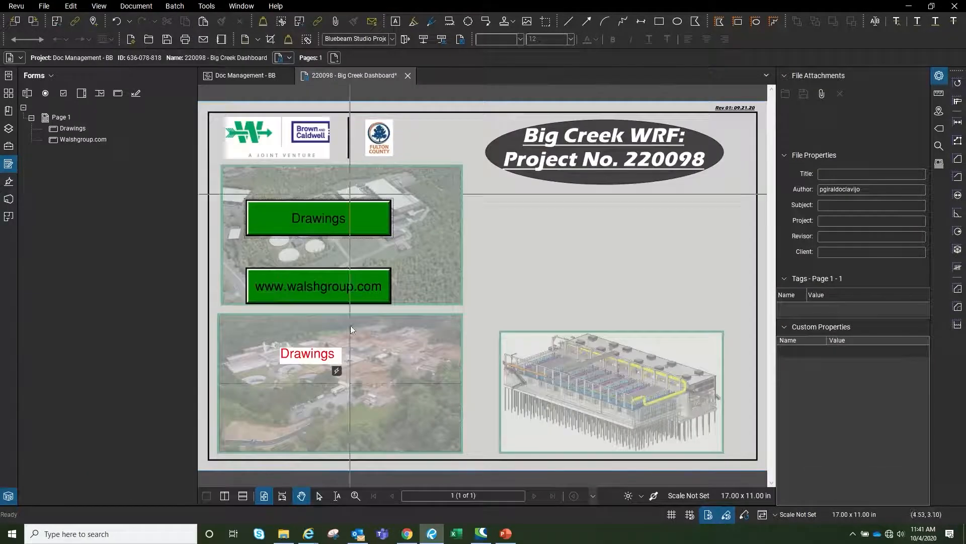
Flatten the red Drawings text, test its folder link, then test the walshgroup.com button
click(308, 358)
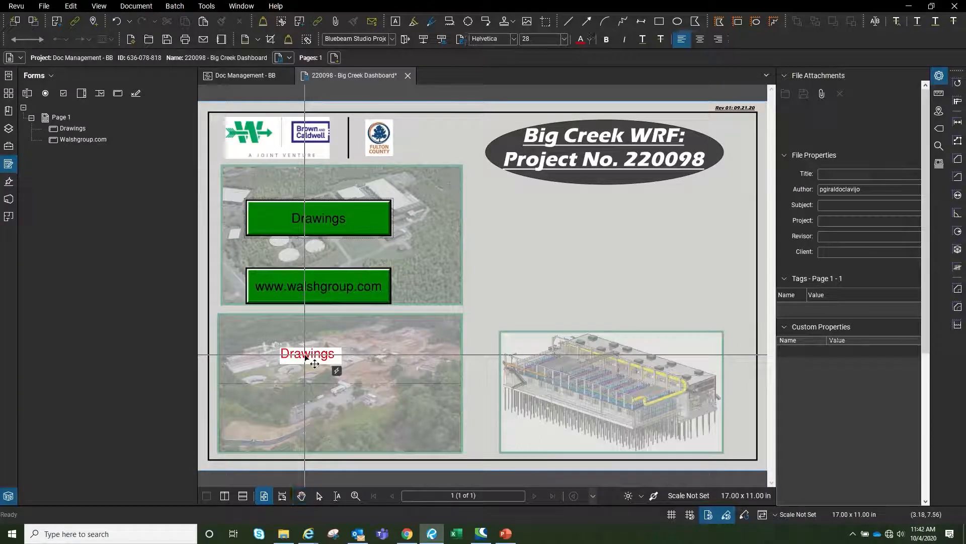
right_click(301, 358)
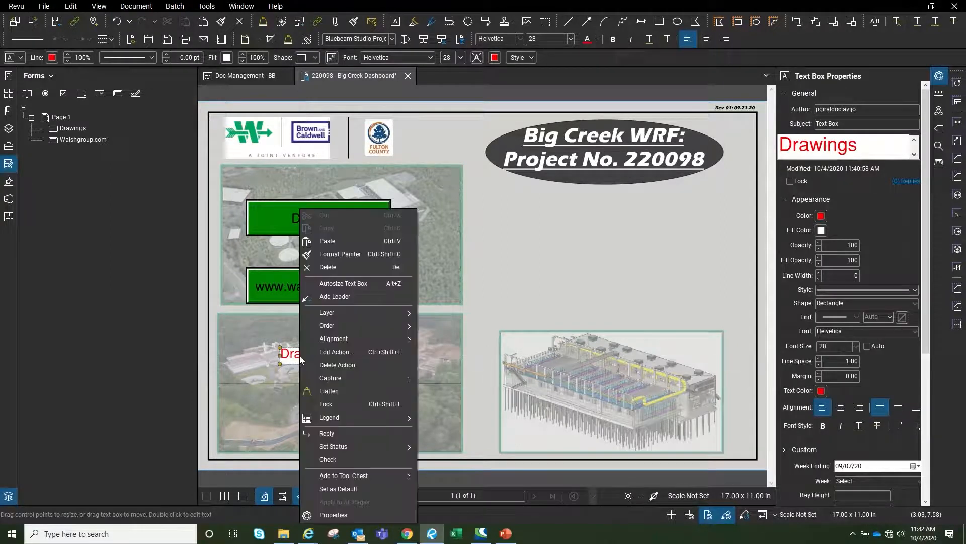
click(342, 391)
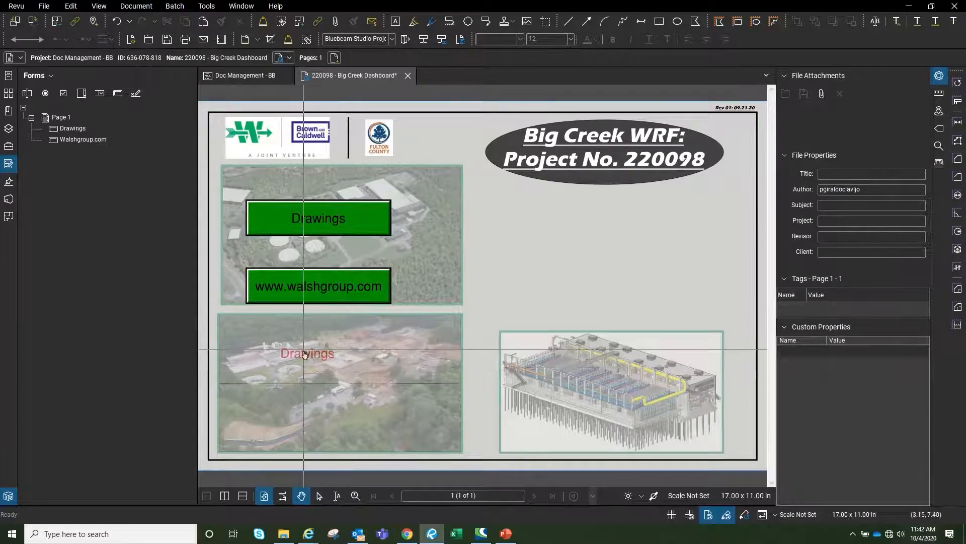
click(305, 355)
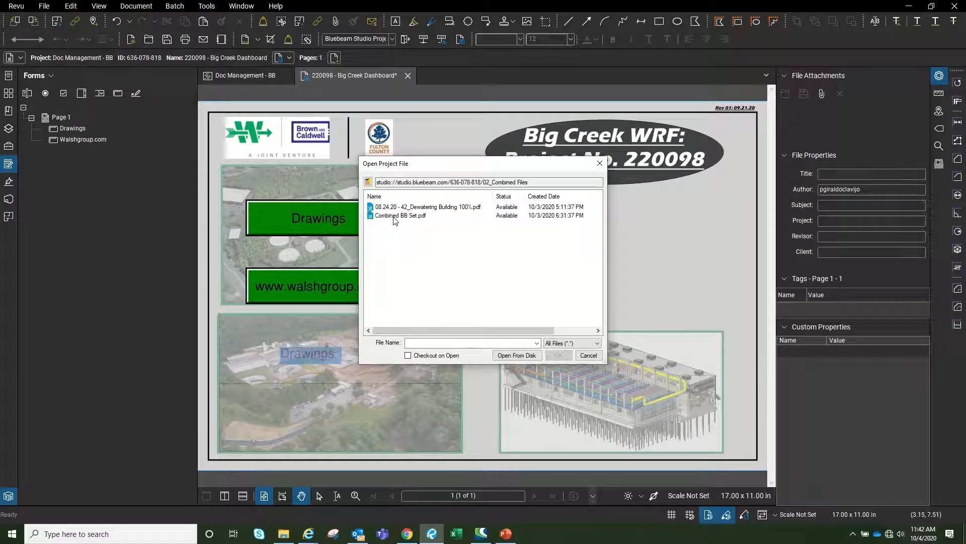
click(588, 355)
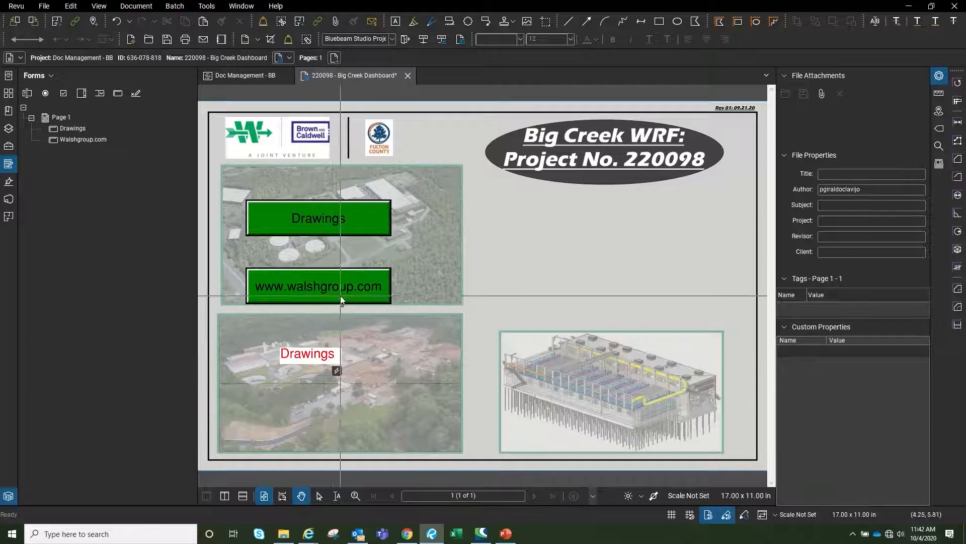
click(329, 285)
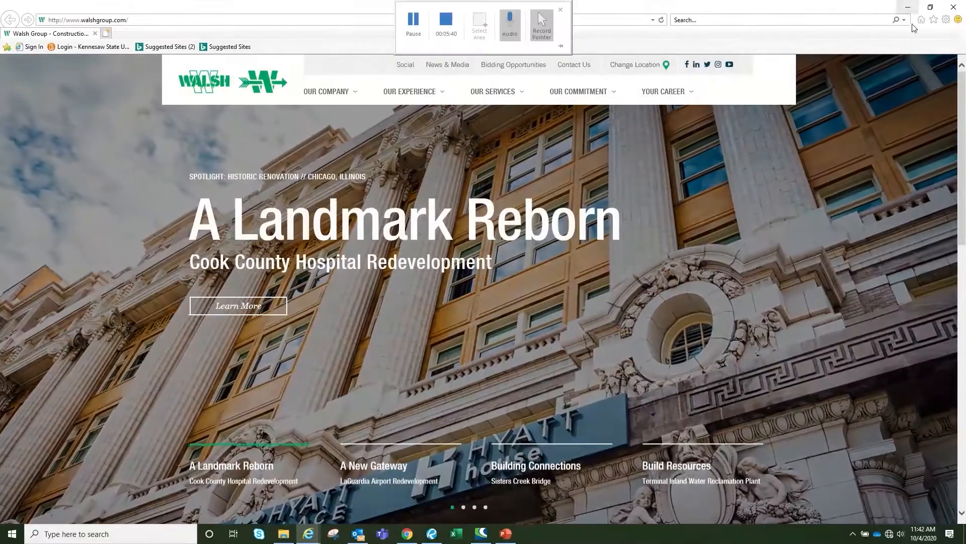
Close the browser and reopen the red Drawings text's action, checking its ..\02_Combined Files\ target
click(908, 7)
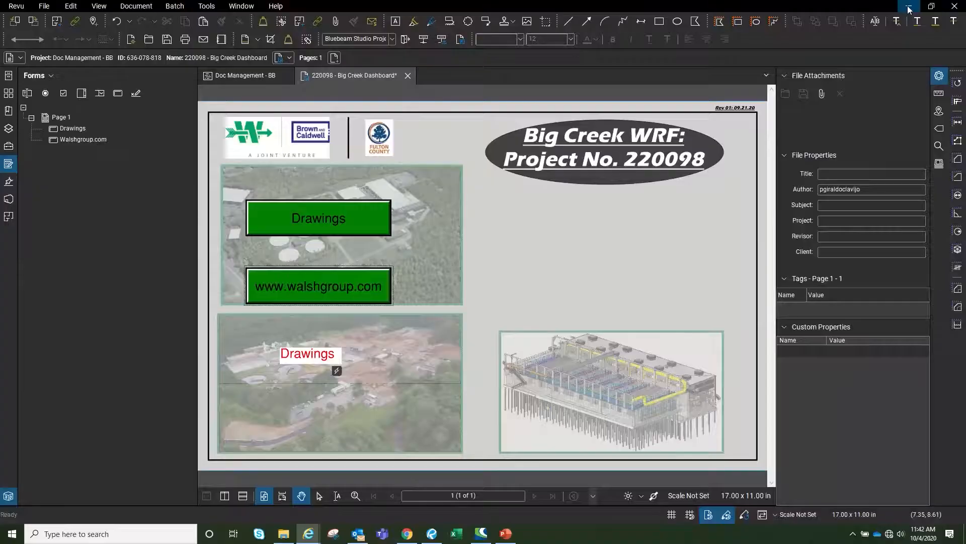
click(325, 359)
right_click(325, 360)
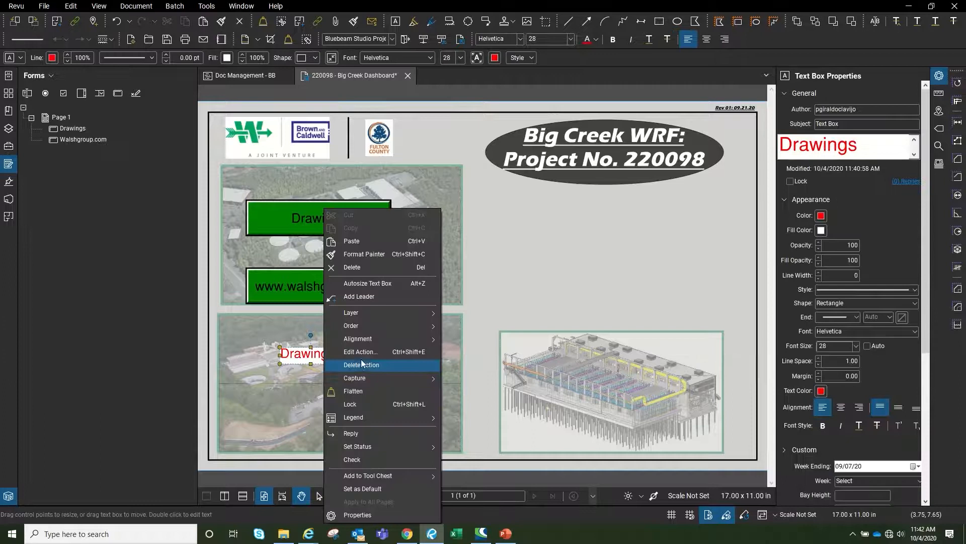
click(362, 364)
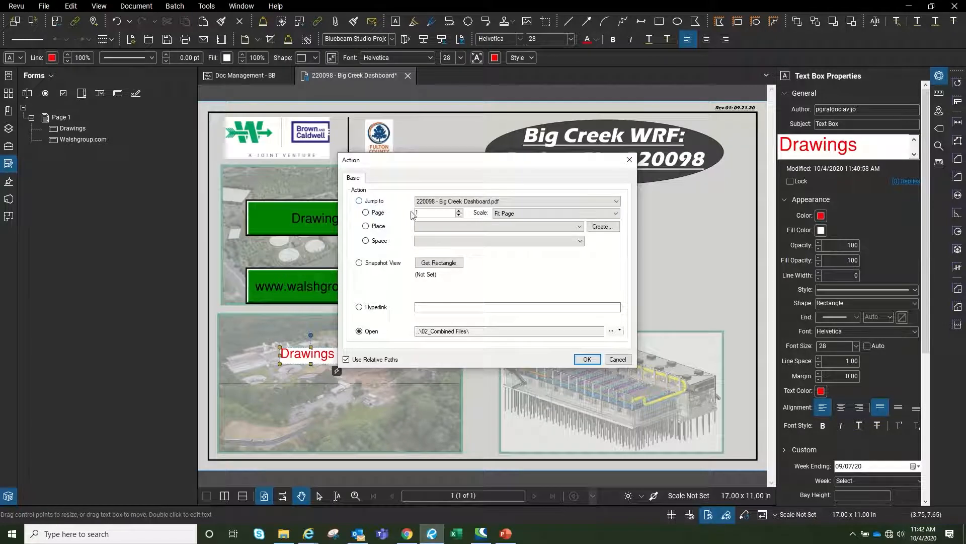
click(475, 201)
click(477, 204)
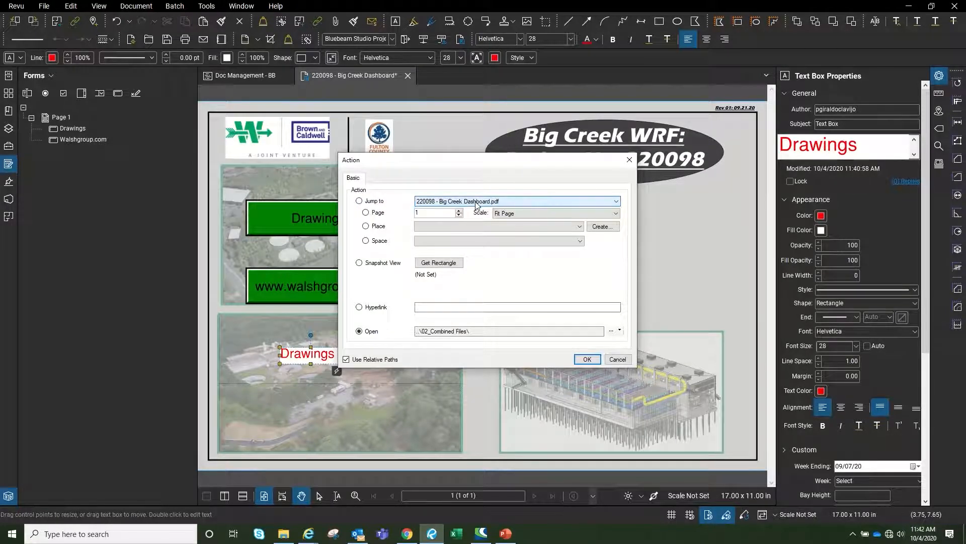
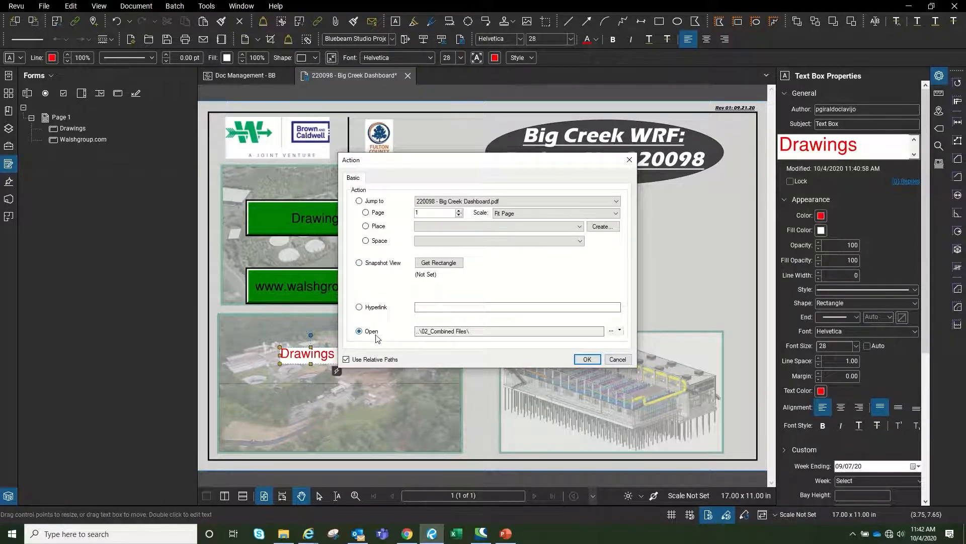
Inspect the Drawings text box's current linked path and briefly try a web link before reverting to Open
click(619, 330)
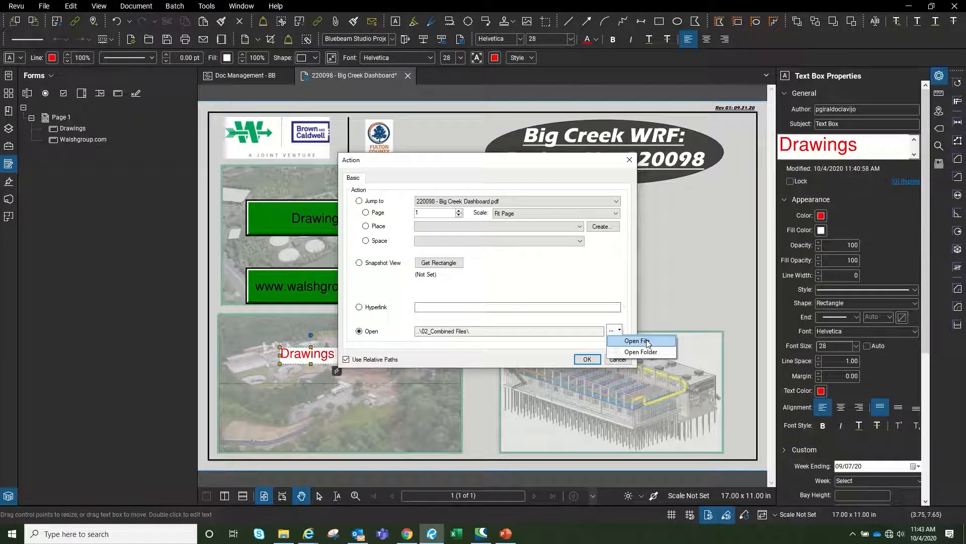
click(623, 296)
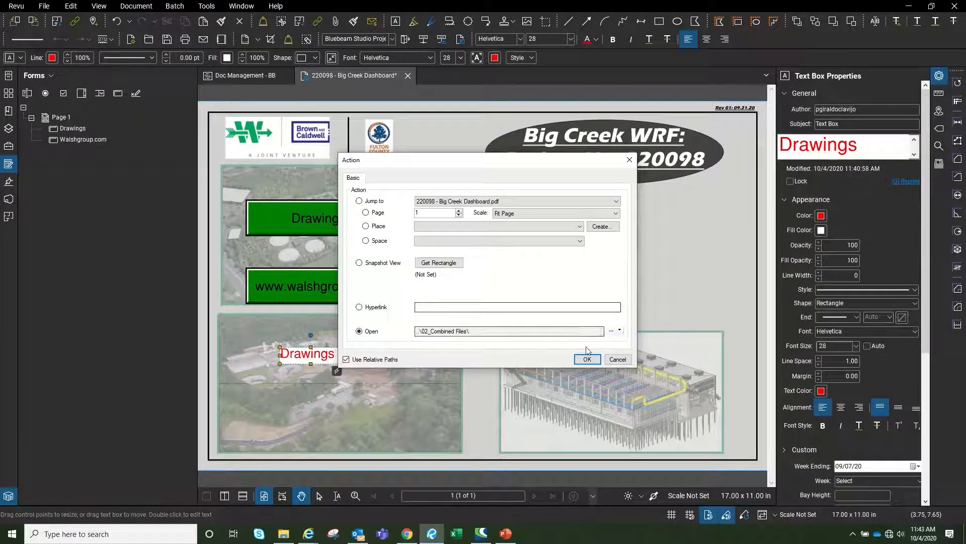
click(620, 331)
click(554, 338)
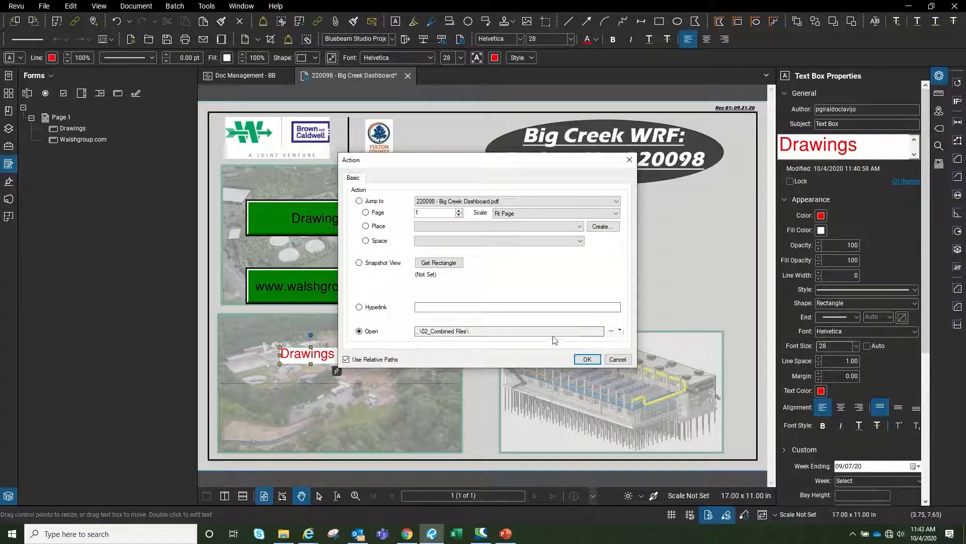
drag(483, 331, 416, 331)
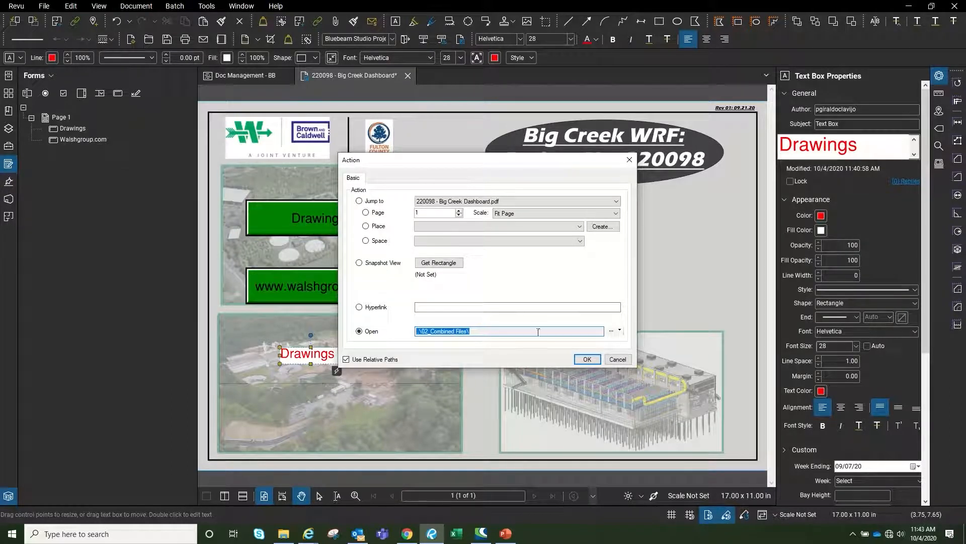
click(366, 307)
click(359, 331)
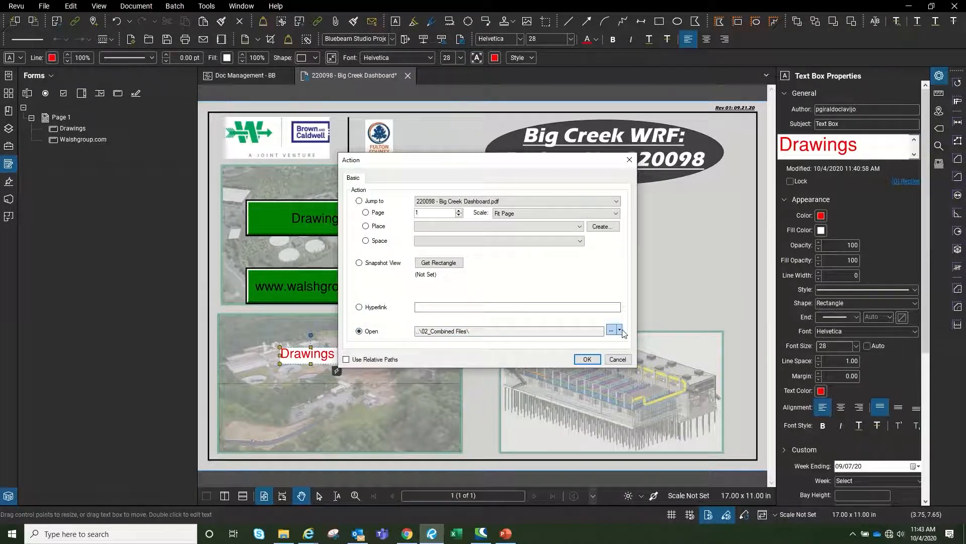
Link the Open action to Combined BB Set.pdf in 02_Combined Files and confirm both dialogs
click(620, 331)
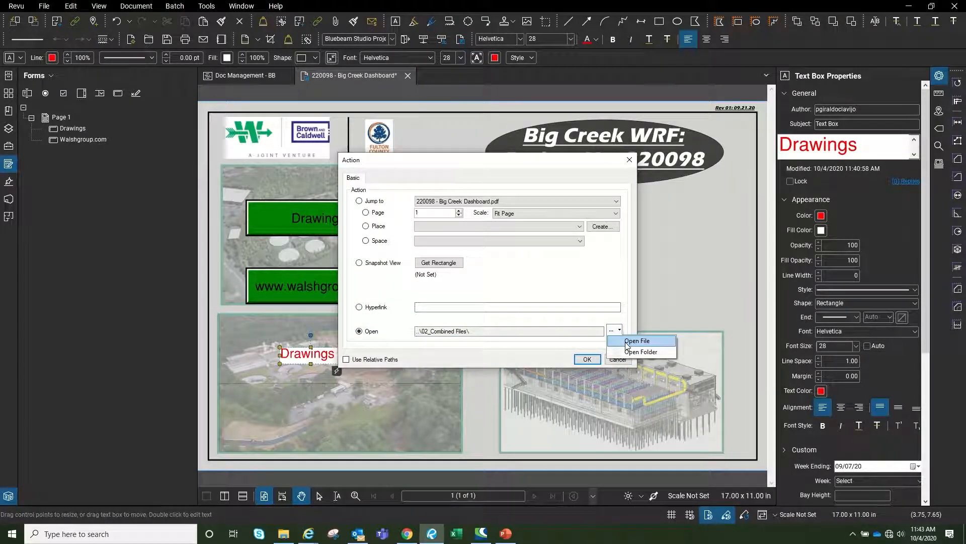
click(637, 340)
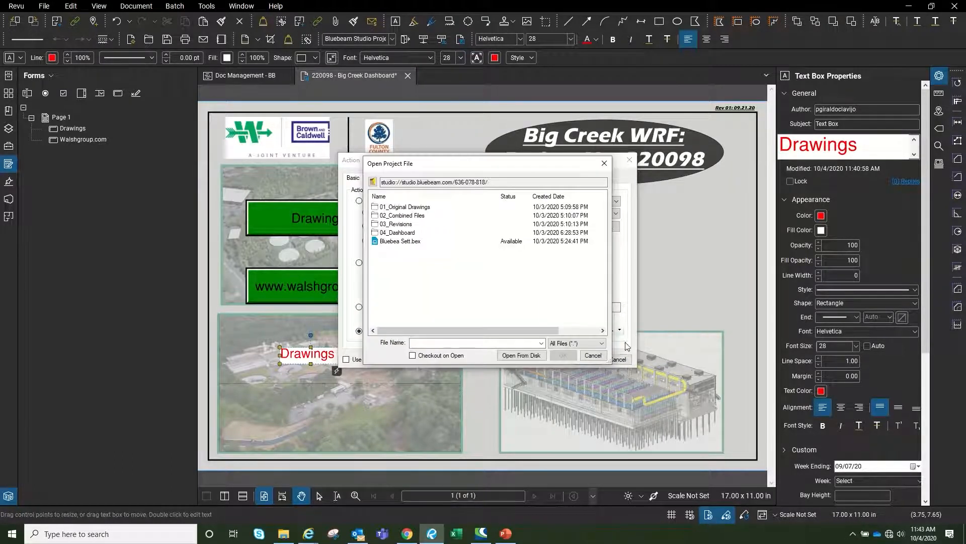
double_click(405, 217)
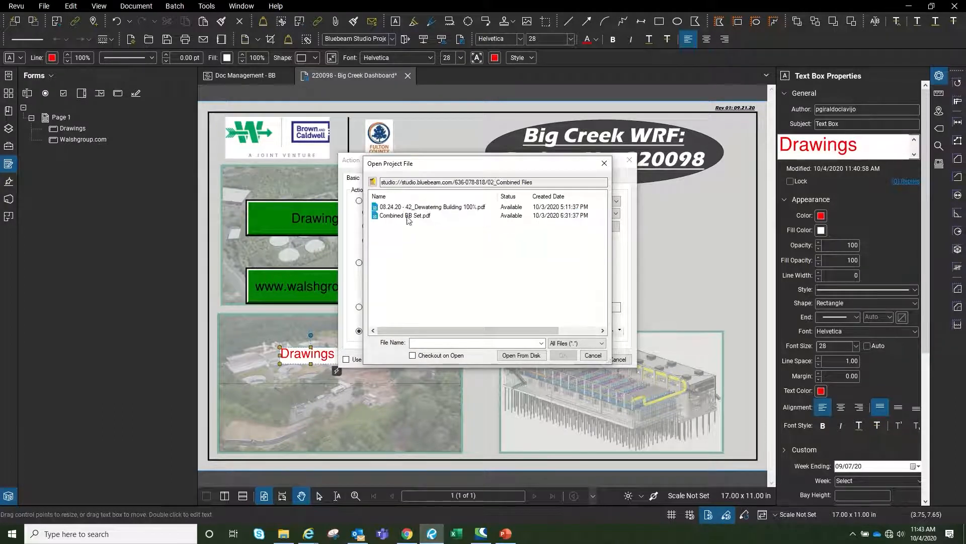
click(408, 216)
click(563, 355)
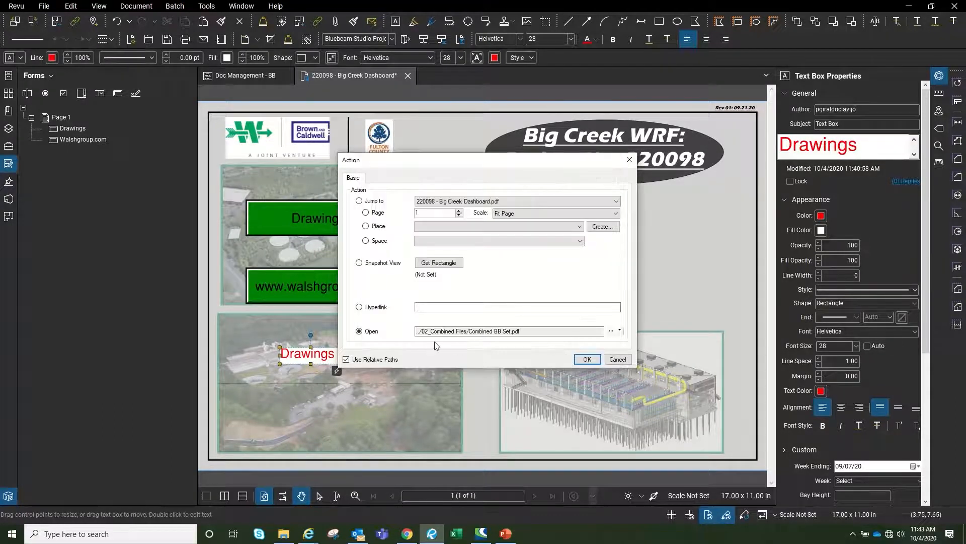
click(587, 359)
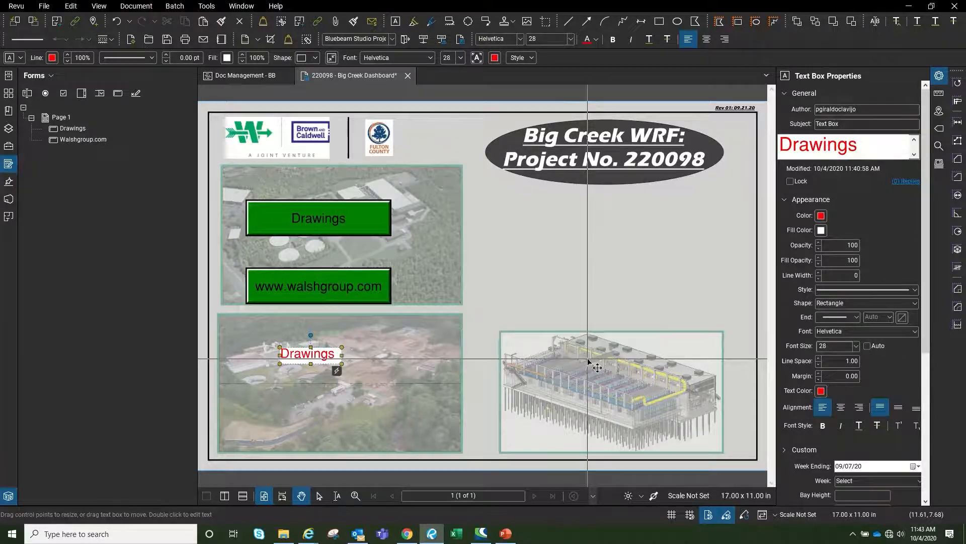
Flatten the Drawings text box and confirm its link opens Combined BB Set
mouse_move(336, 375)
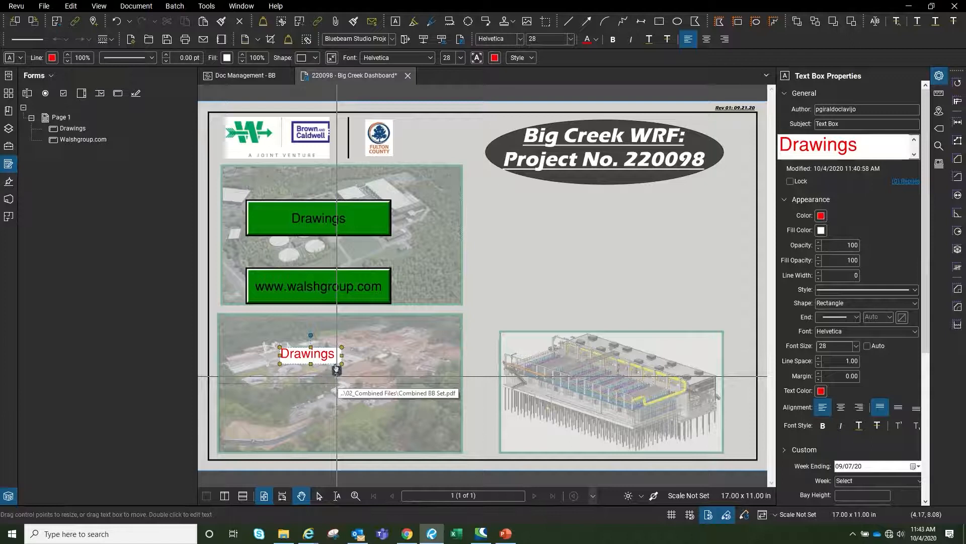
right_click(328, 368)
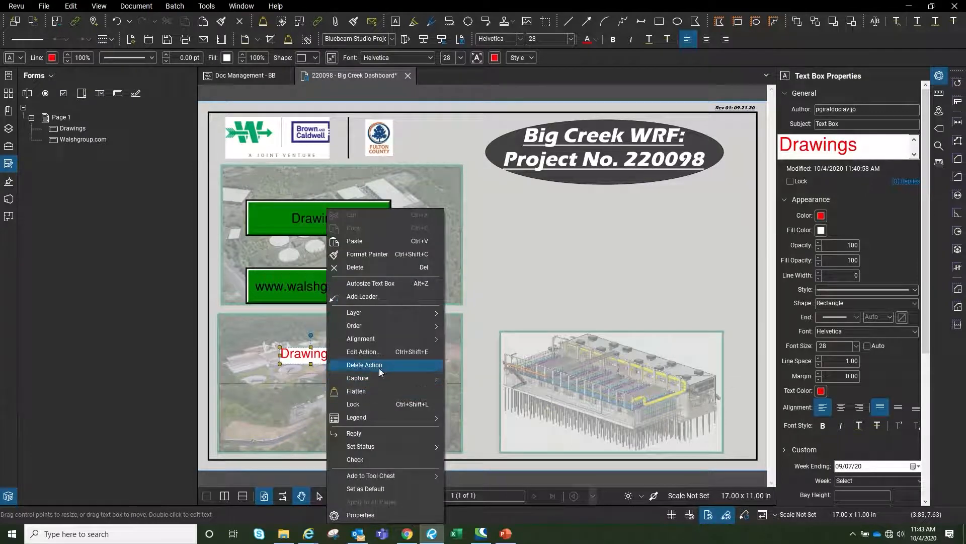
click(384, 391)
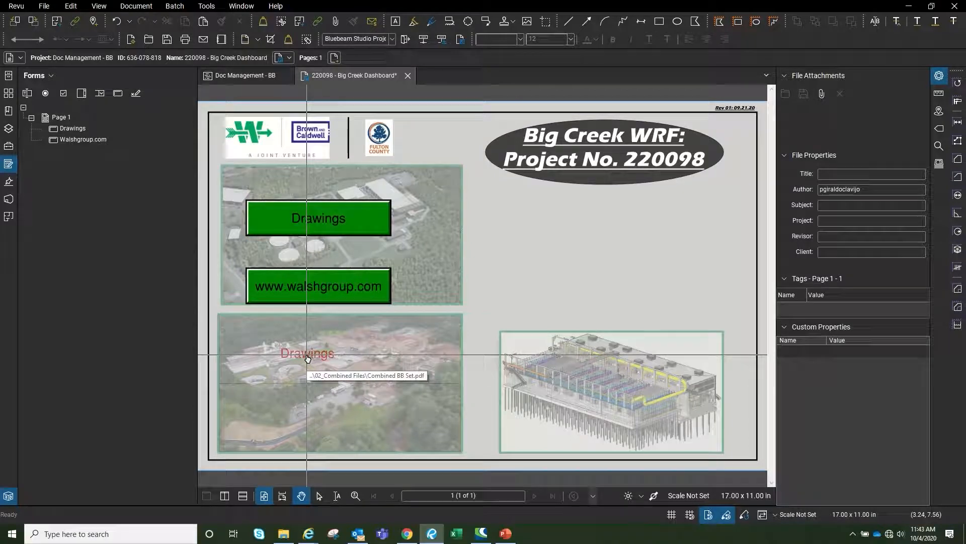
click(307, 356)
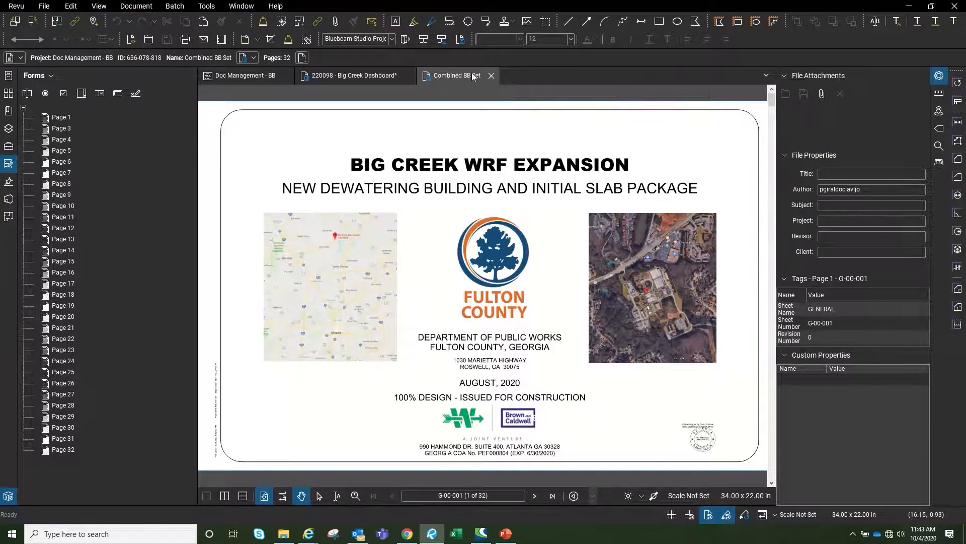
Check in Combined BB Set from its tab's server menu and close it
click(427, 82)
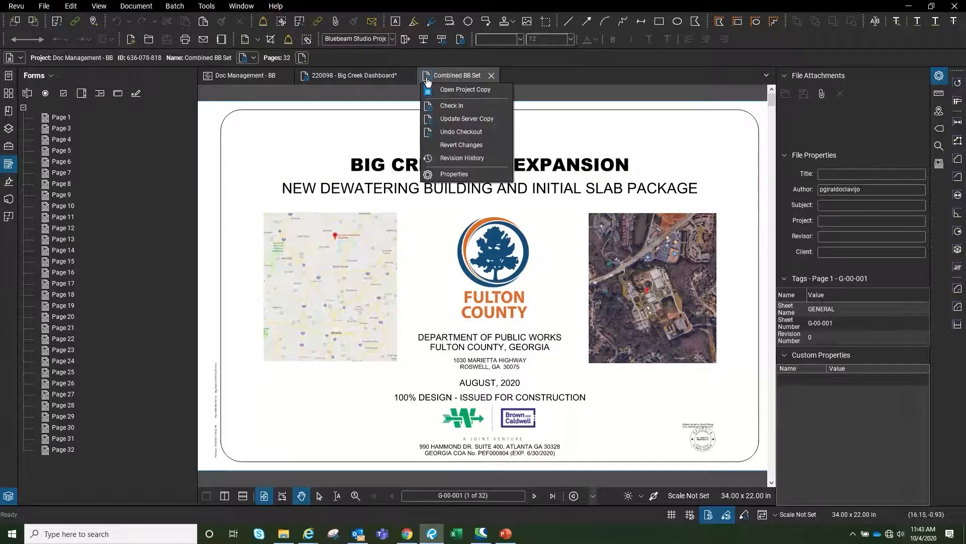
click(446, 110)
click(511, 324)
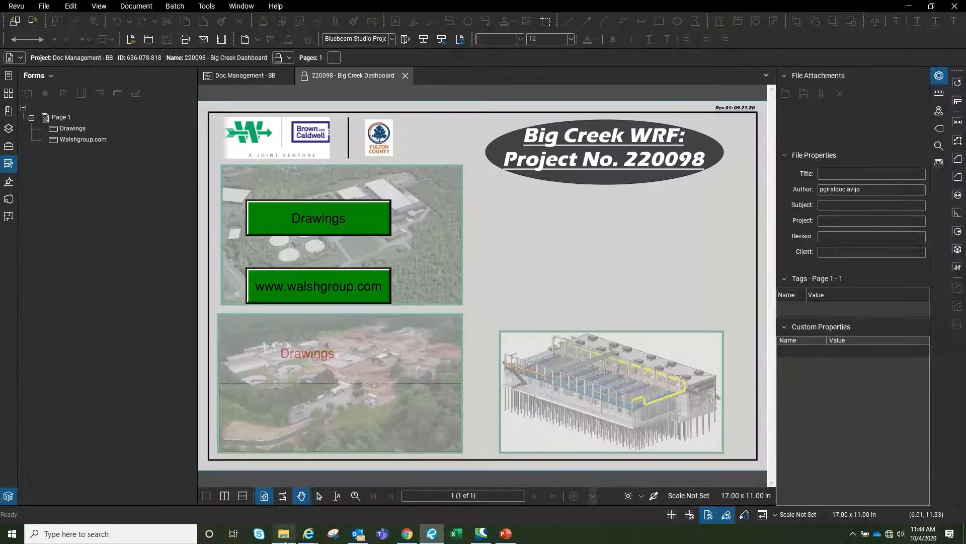
Open the local Big Creek Dashboard PDF from the desktop, then close it and the project's dashboard
click(285, 538)
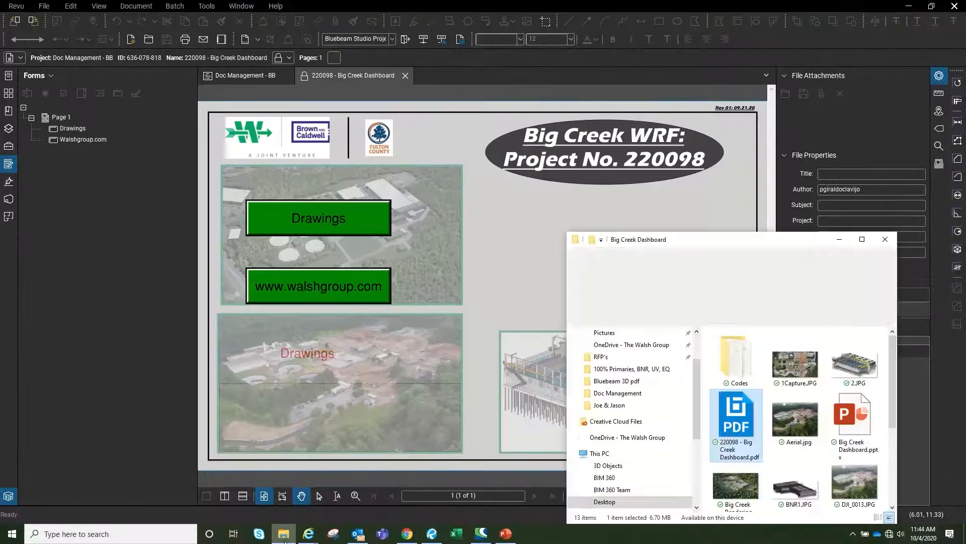
double_click(739, 416)
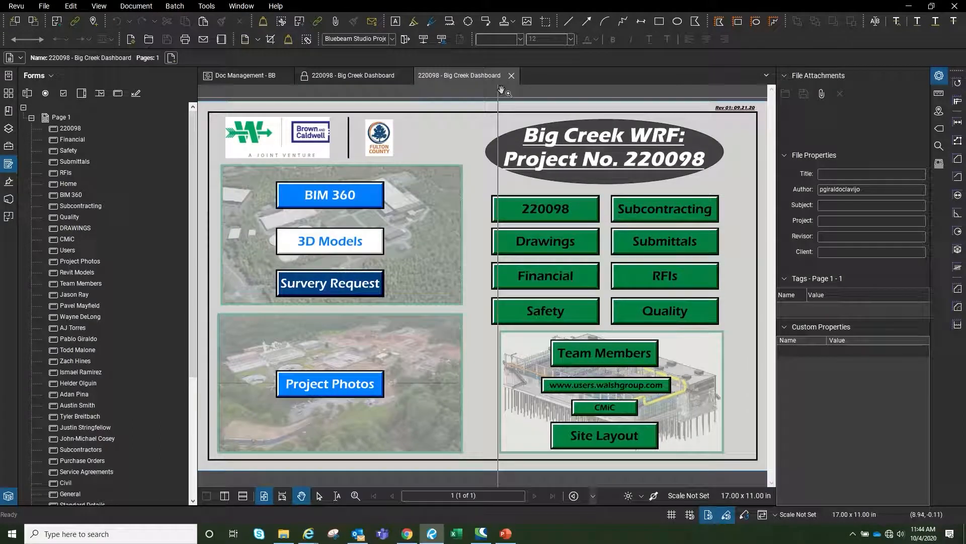
click(510, 75)
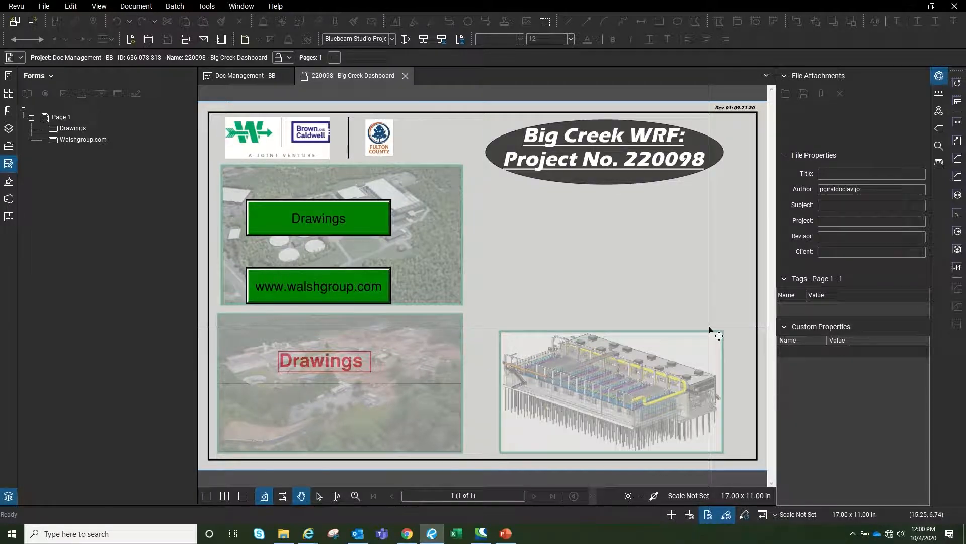
click(405, 76)
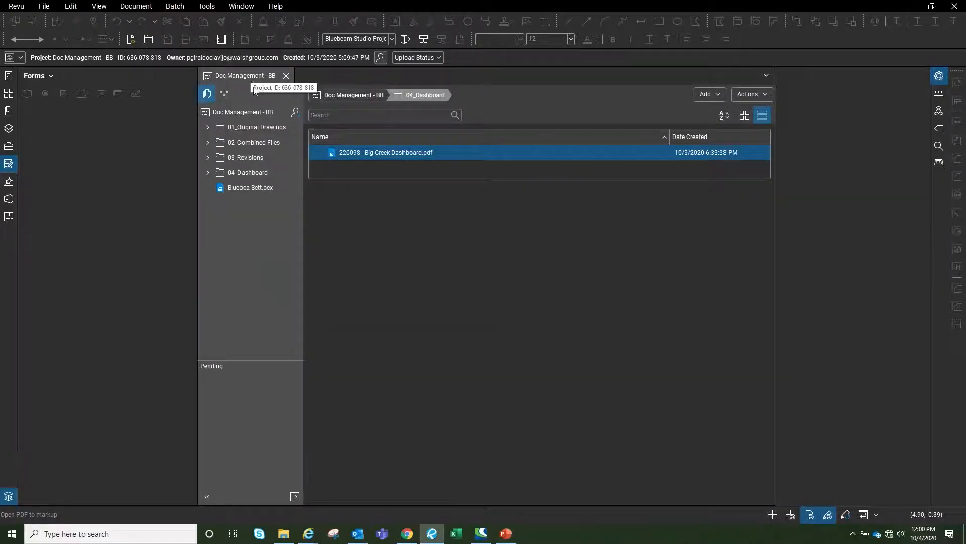
In Project Settings > Permissions > Manage Groups, create a new group named Test
click(225, 95)
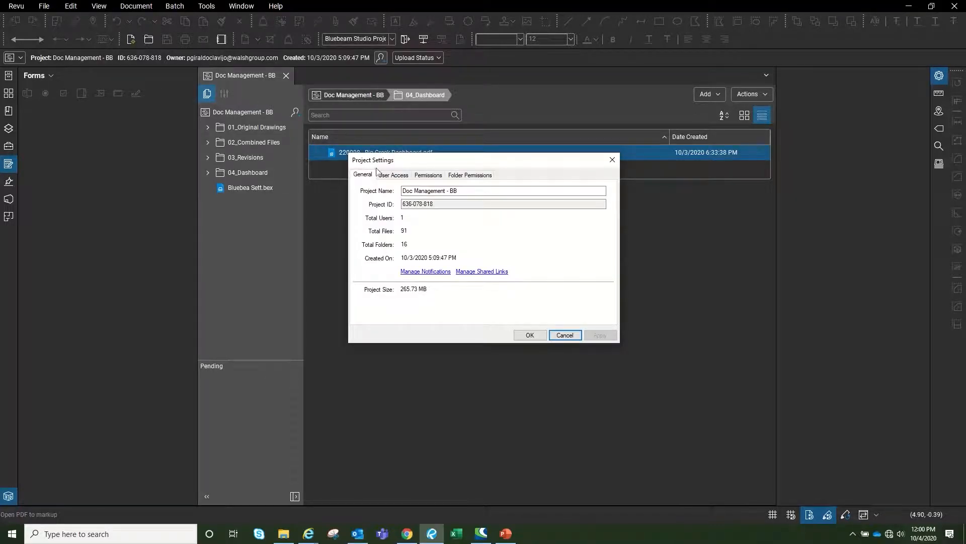
click(428, 176)
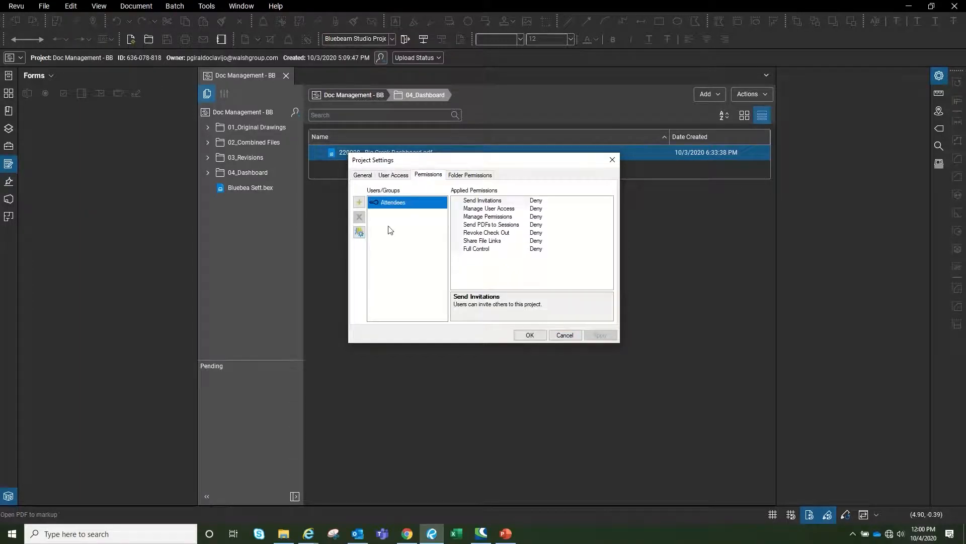
click(358, 232)
click(381, 213)
text(Test)
key(Return)
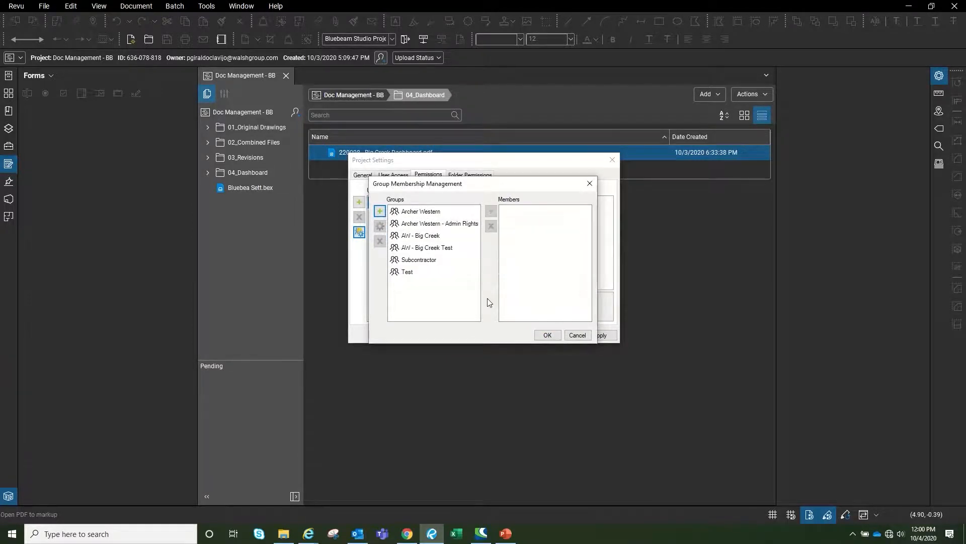
Add a member's e-mail to Test, review Subcontractor and AW - Big Creek members, then close
click(407, 274)
click(491, 213)
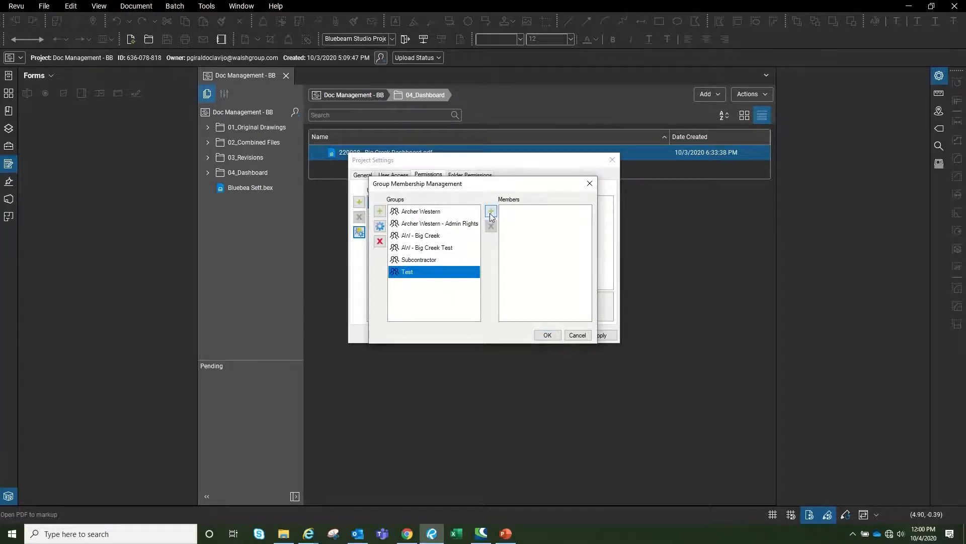
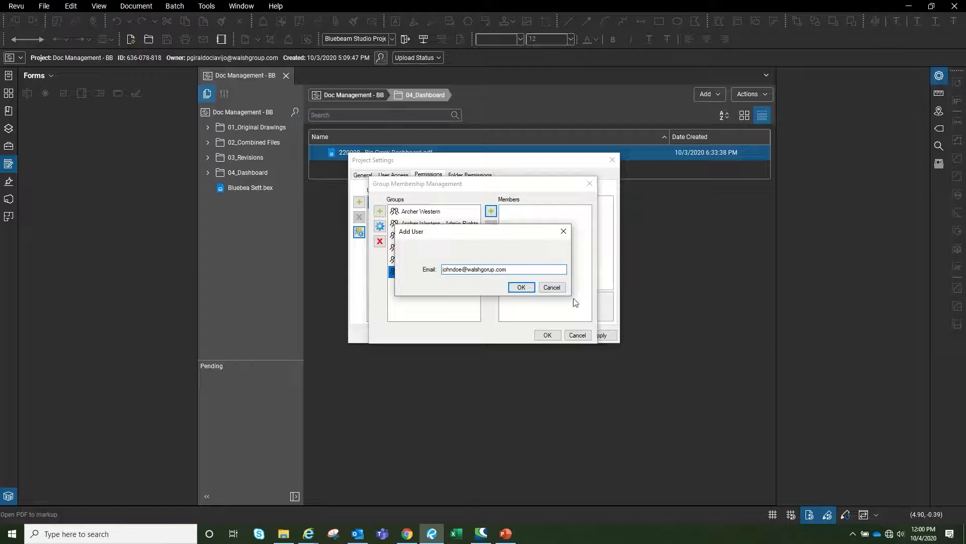
click(529, 288)
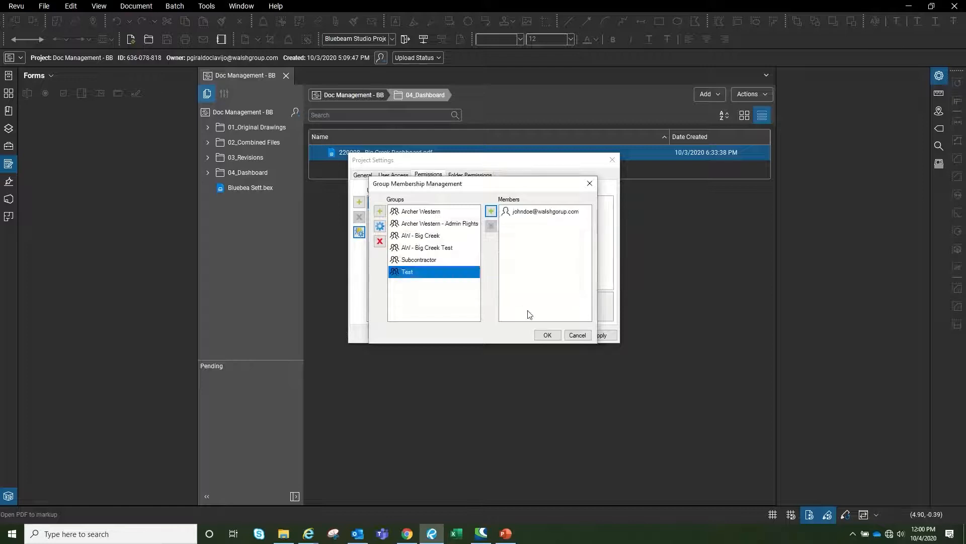
click(411, 262)
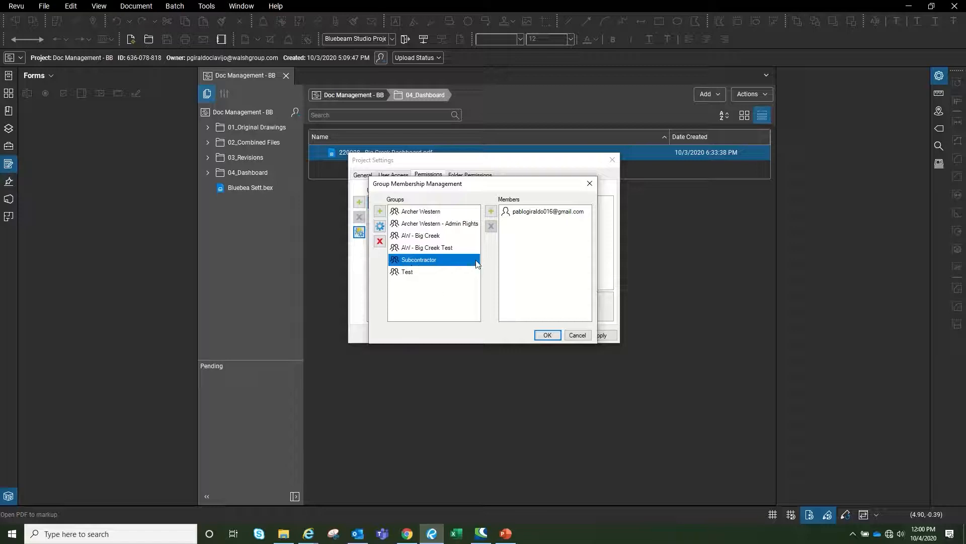
click(533, 216)
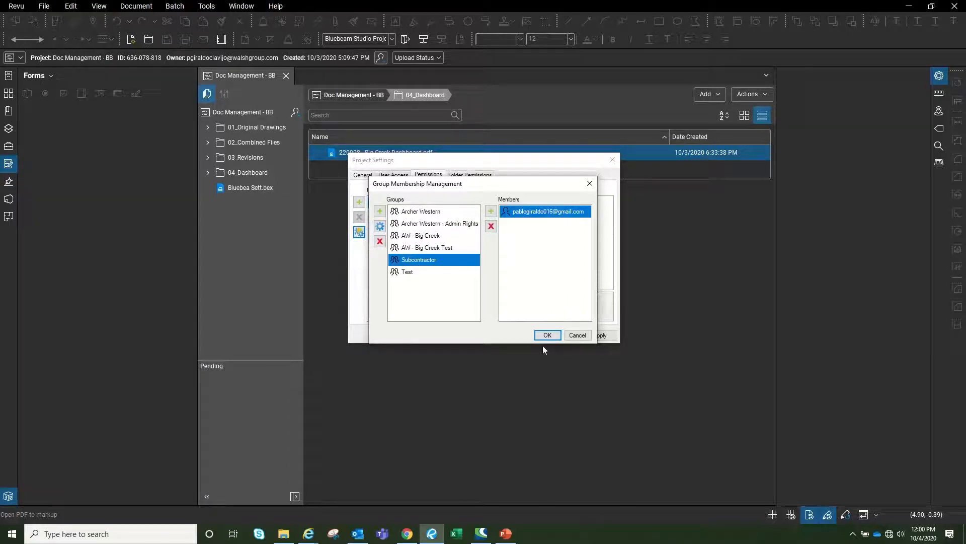
click(416, 237)
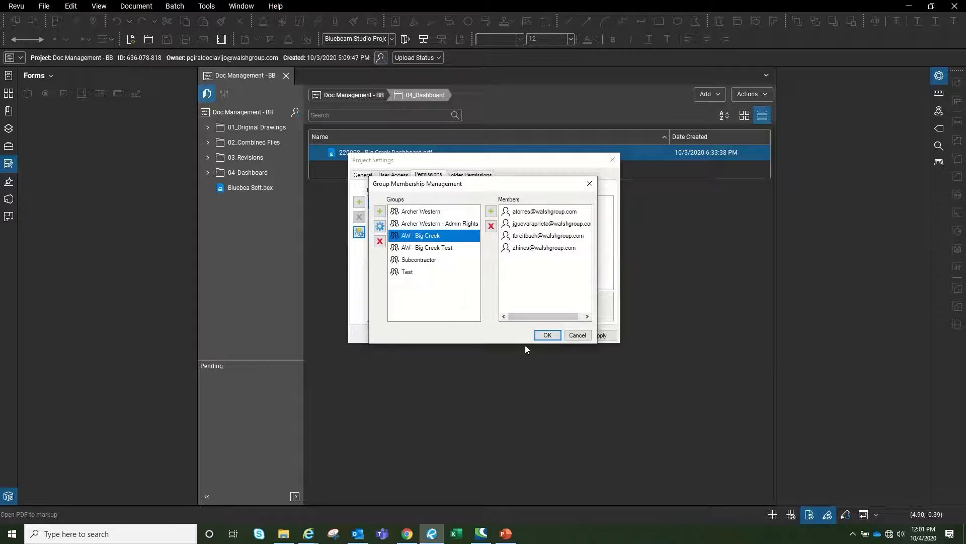
click(583, 337)
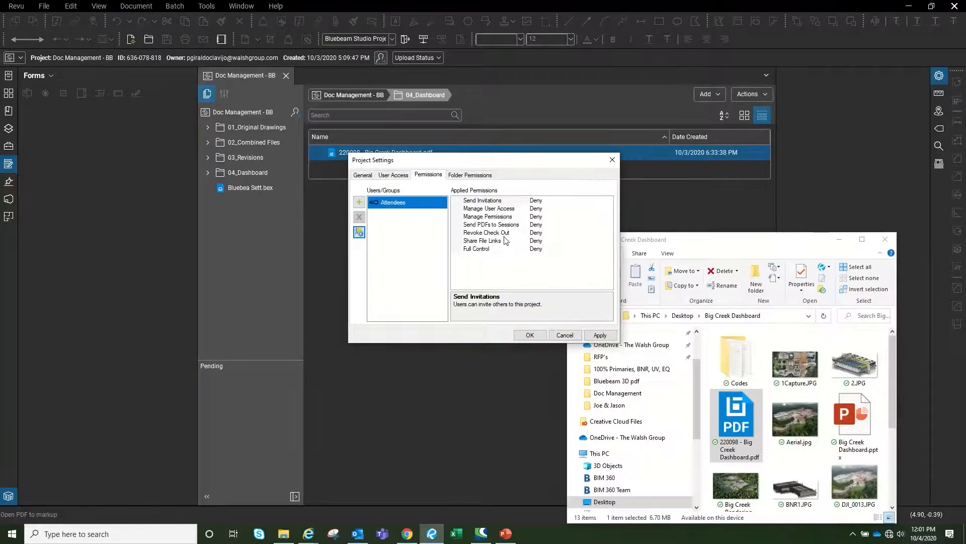
Grant project User Access to the Subcontractor group
click(398, 177)
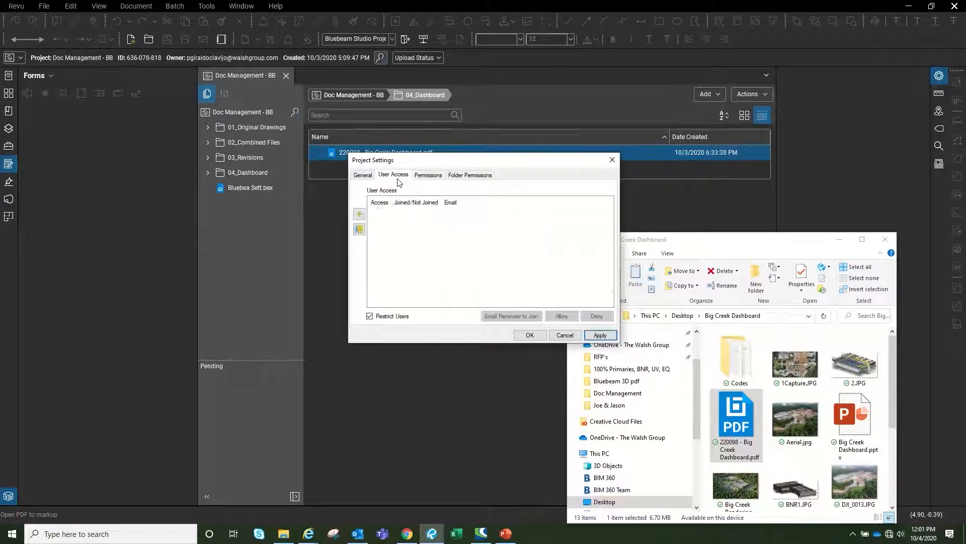
click(359, 229)
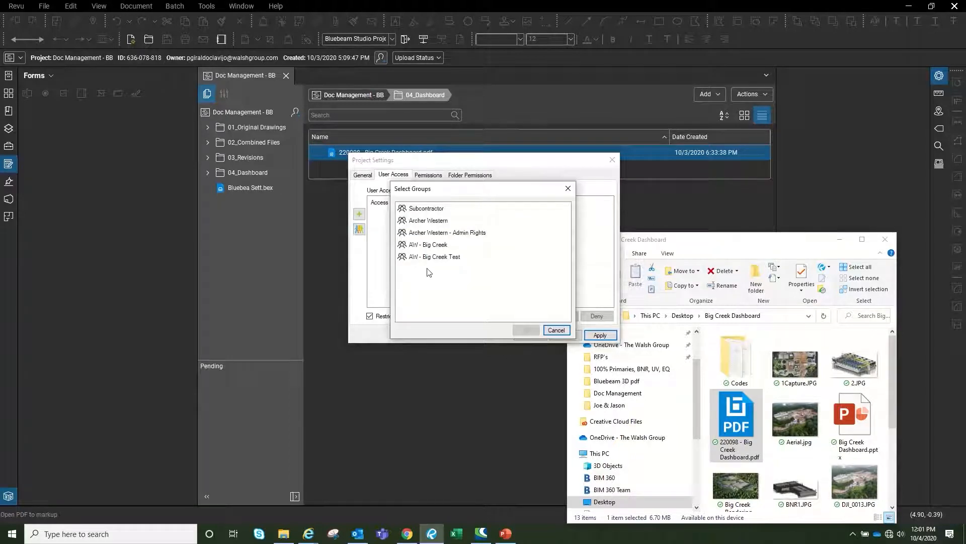
click(431, 211)
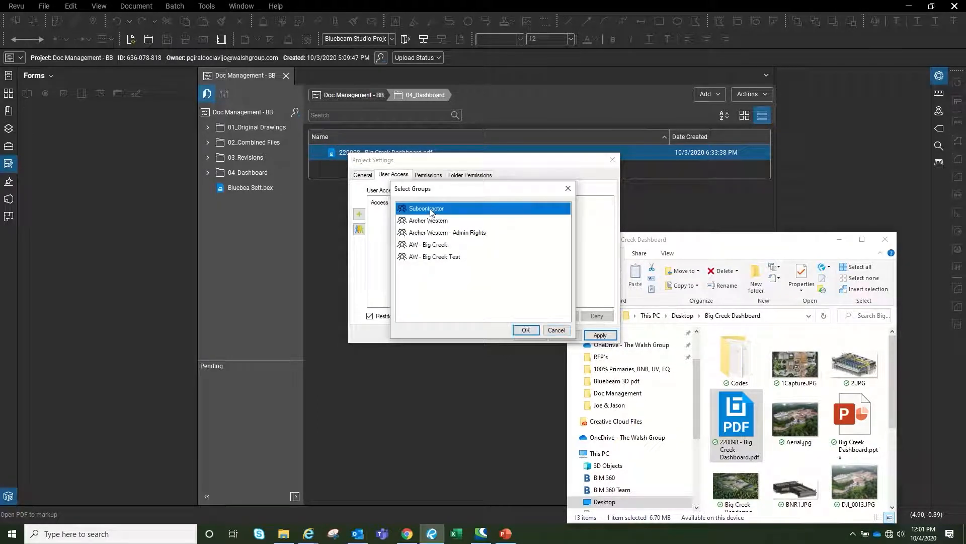
click(526, 331)
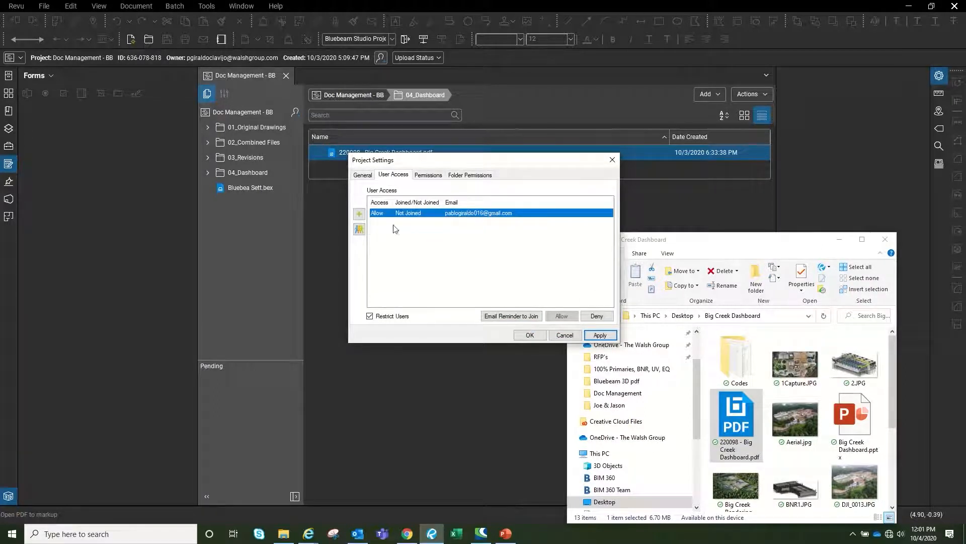
Grant project User Access to the AW - Big Creek group's five members
click(359, 230)
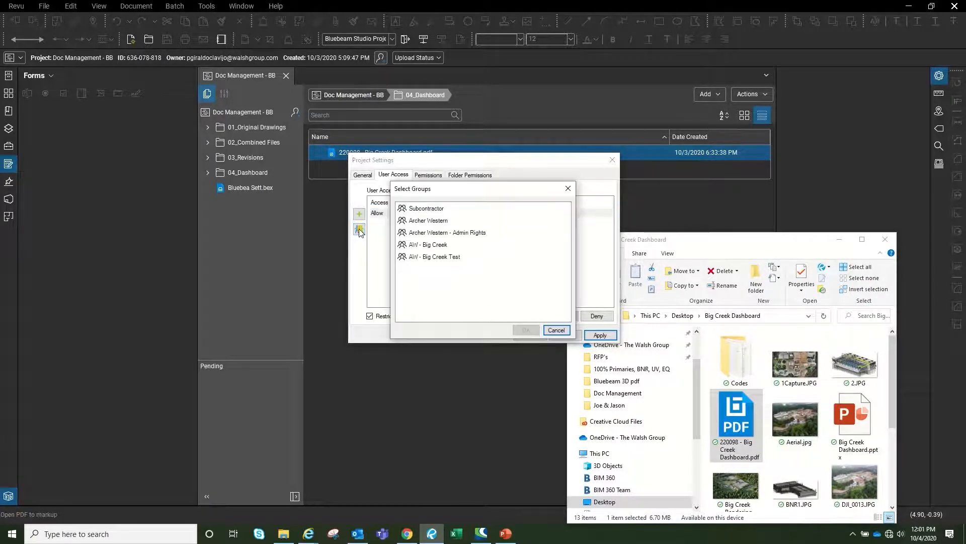
click(557, 330)
click(358, 214)
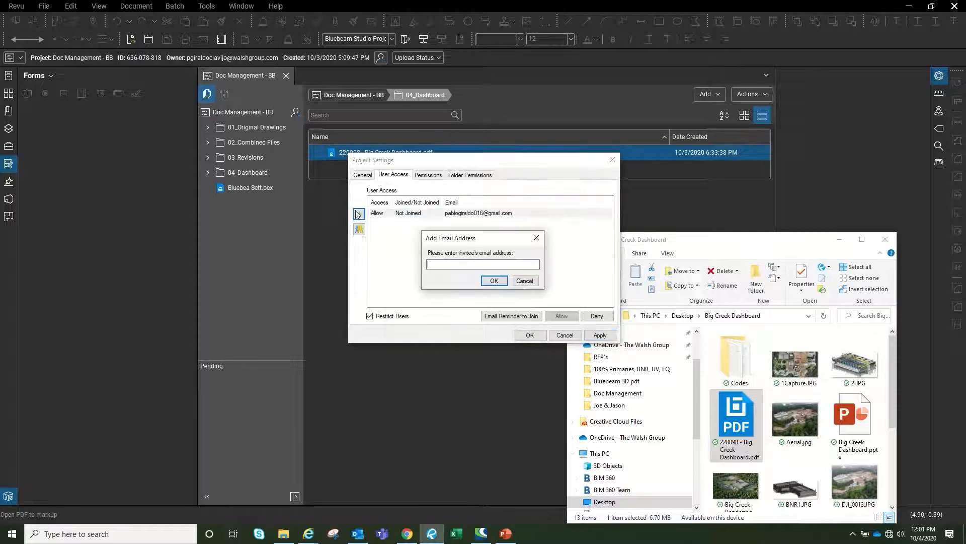
click(526, 283)
click(359, 230)
click(437, 244)
click(525, 330)
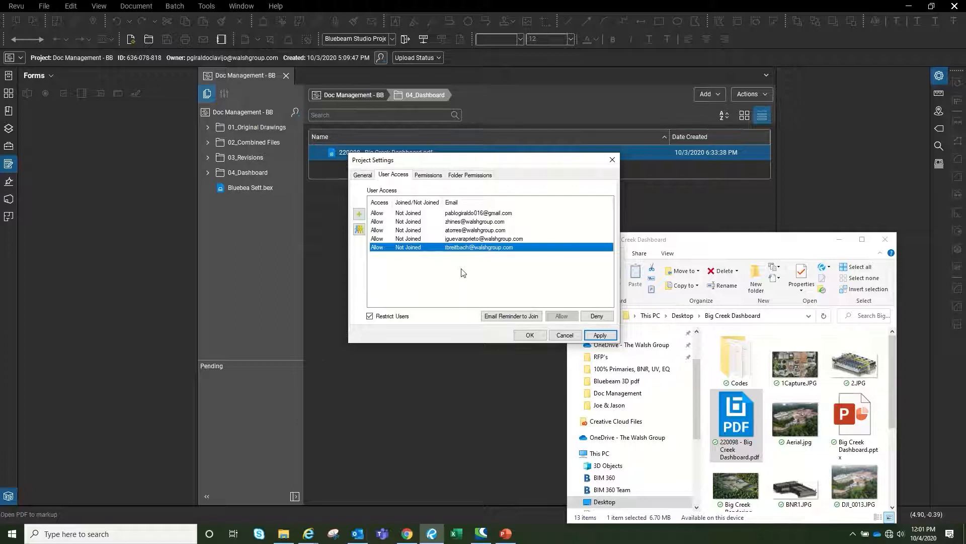
click(429, 176)
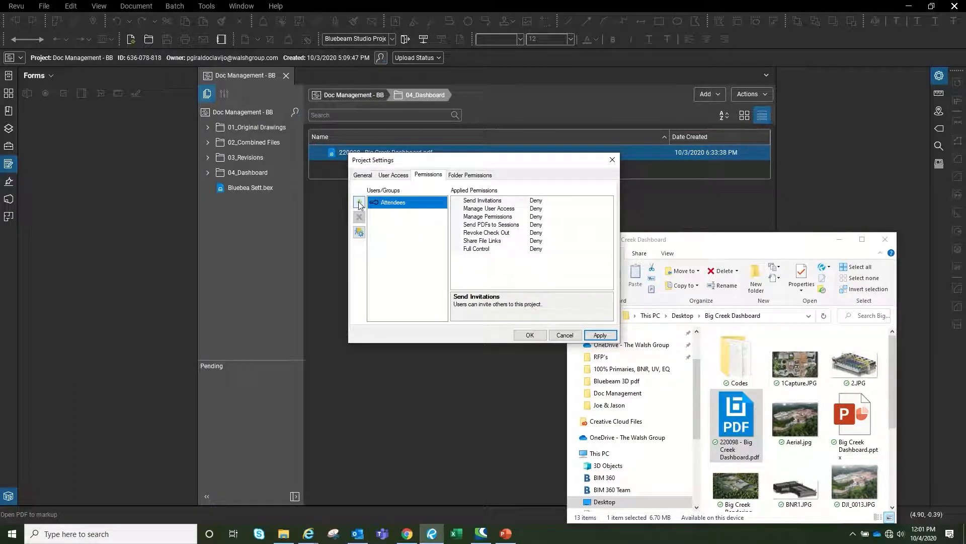
Add the Subcontractor and AW - Big Creek groups to the Folder Permissions list
click(470, 176)
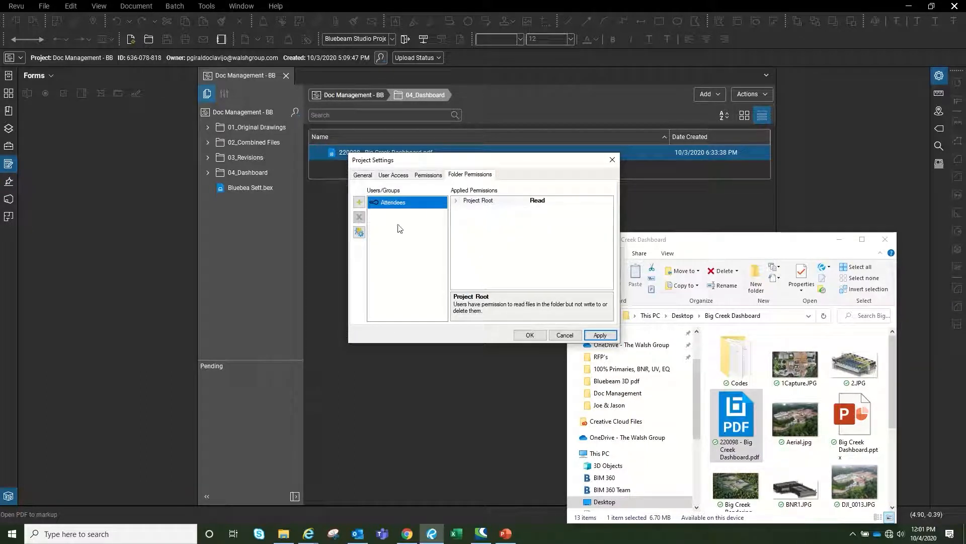
click(358, 204)
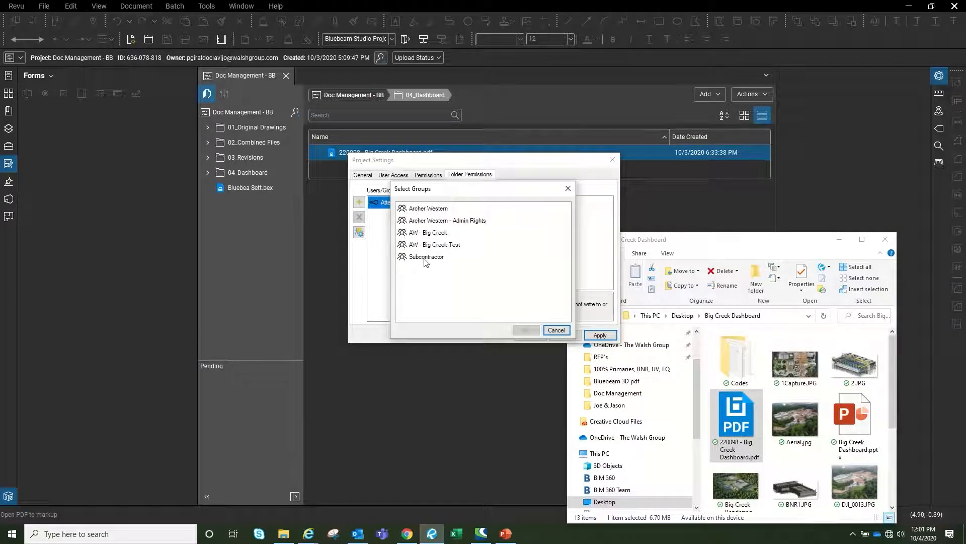
click(426, 257)
click(526, 330)
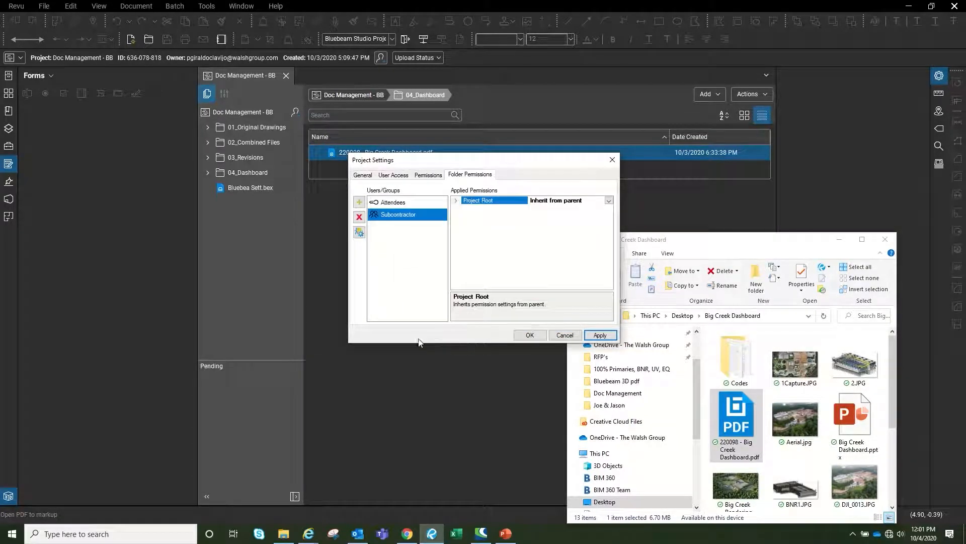
click(360, 203)
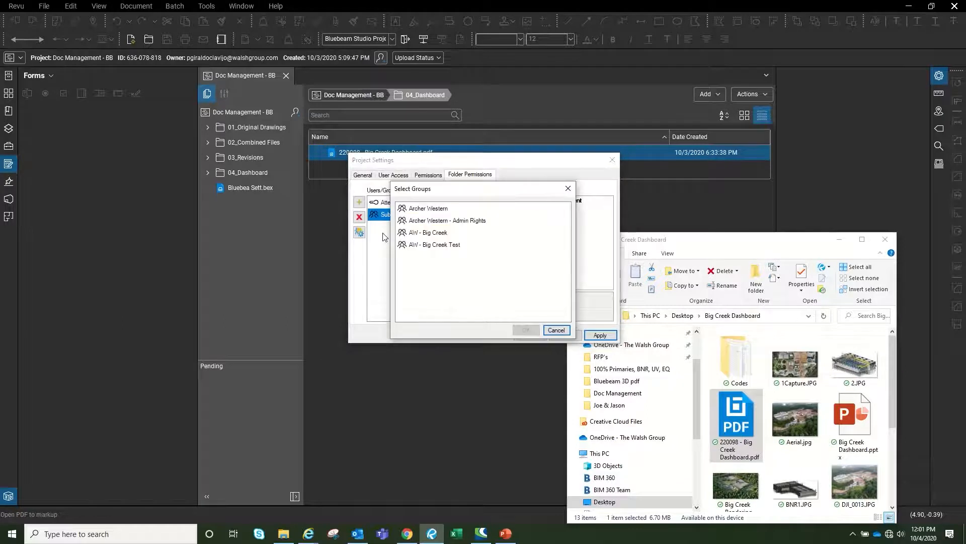
click(435, 233)
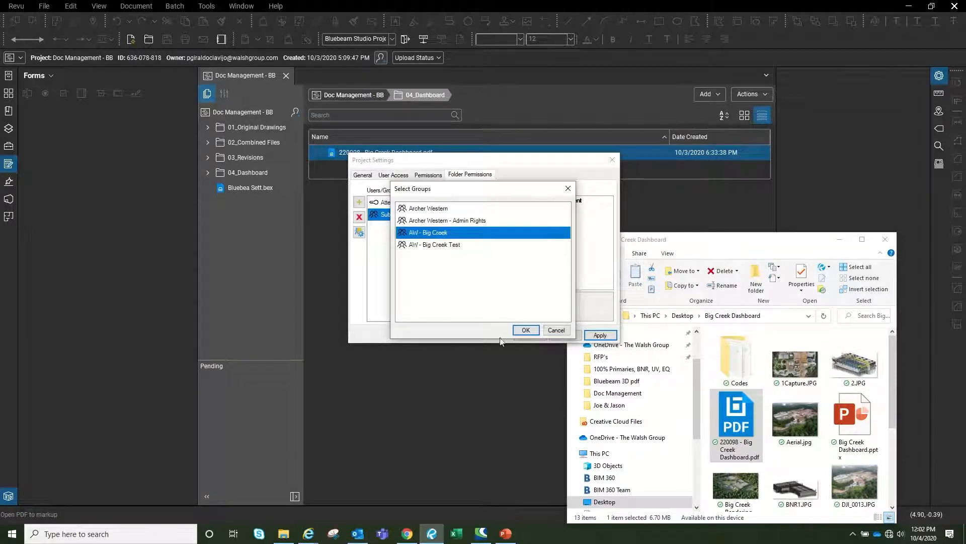
click(526, 330)
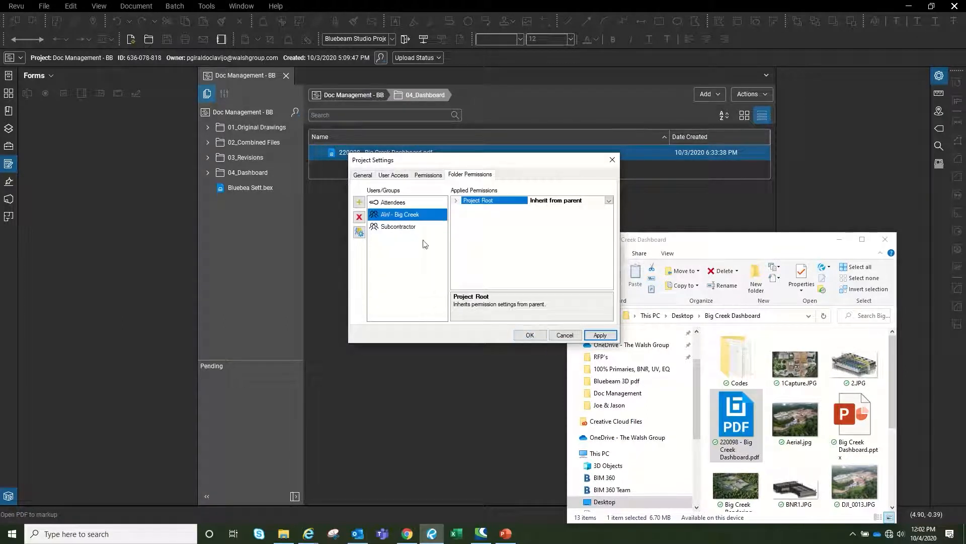
Give Subcontractor Read access to Project Root and 02_Combined Files
click(399, 227)
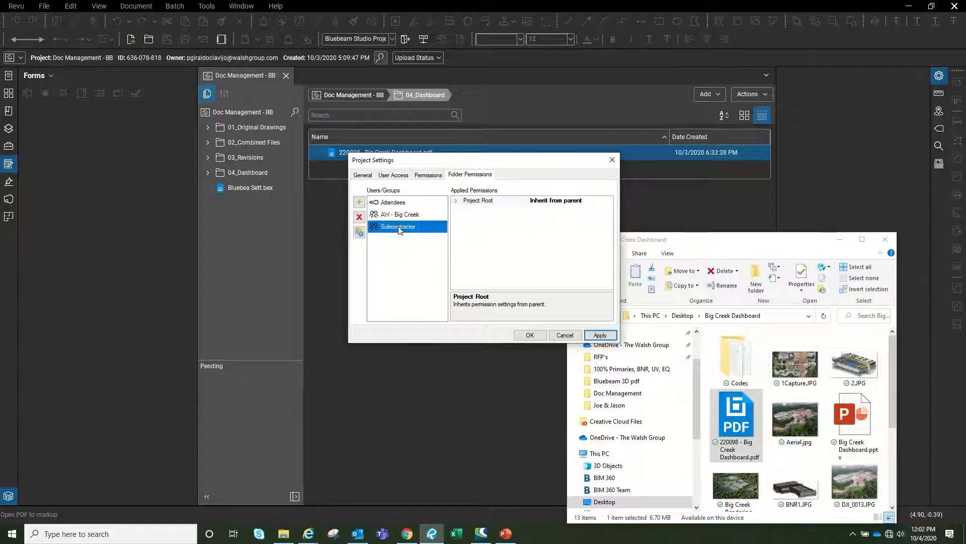
click(457, 201)
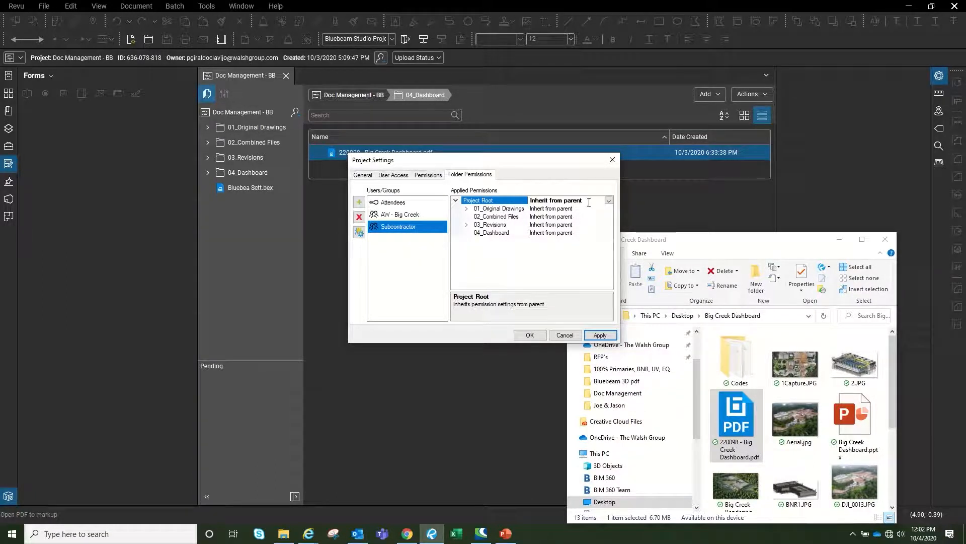
click(608, 201)
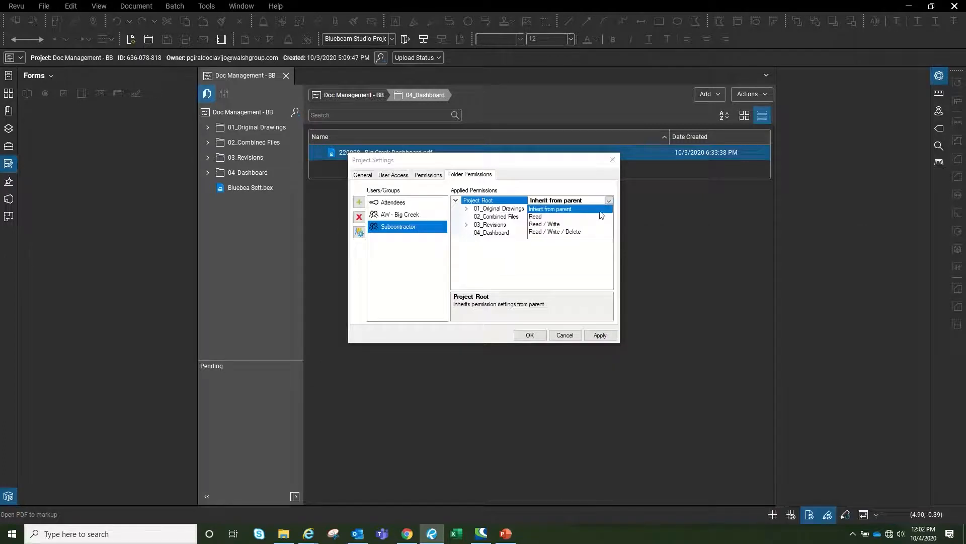
click(536, 216)
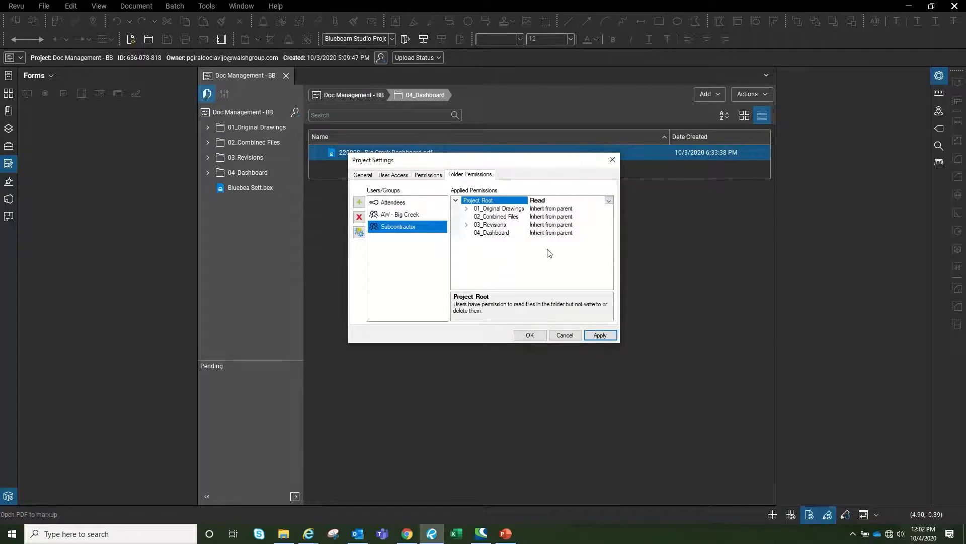
click(590, 210)
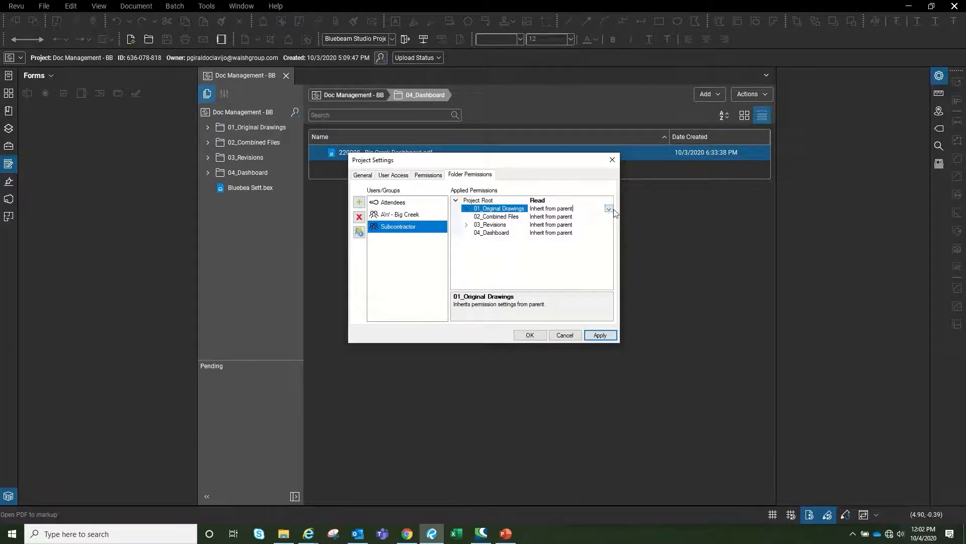
click(608, 218)
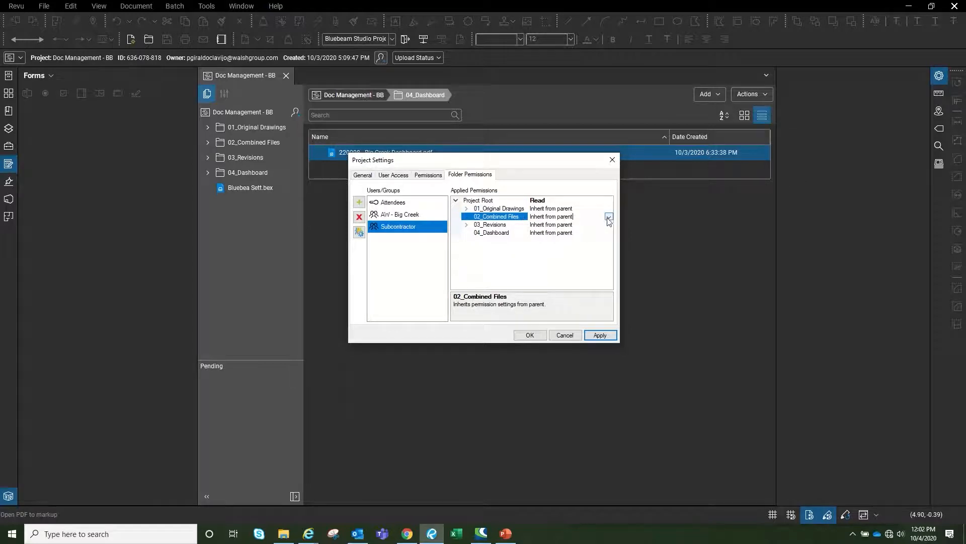
click(609, 217)
click(537, 241)
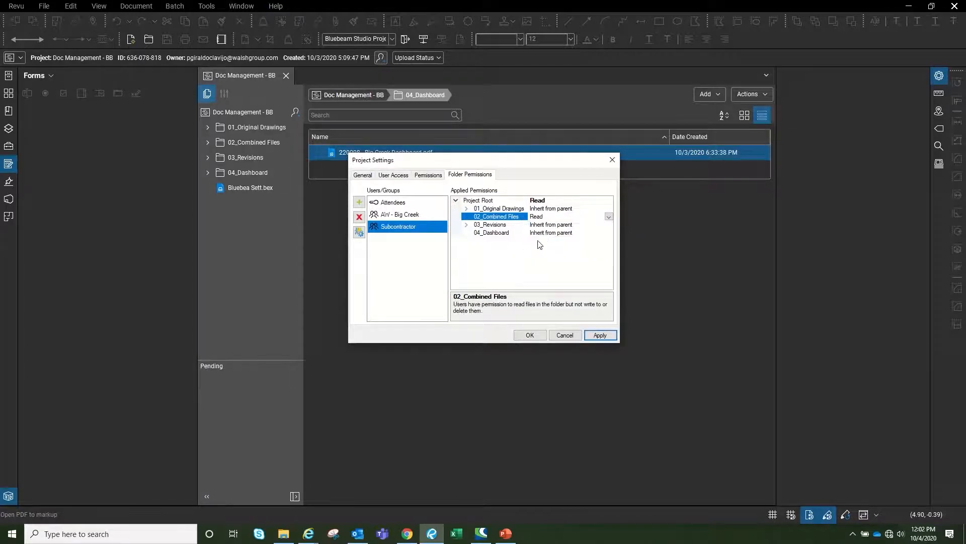
Set 01_Original Drawings, 03_Revisions and 04_Dashboard to Hidden for Subcontractor
click(606, 209)
click(608, 207)
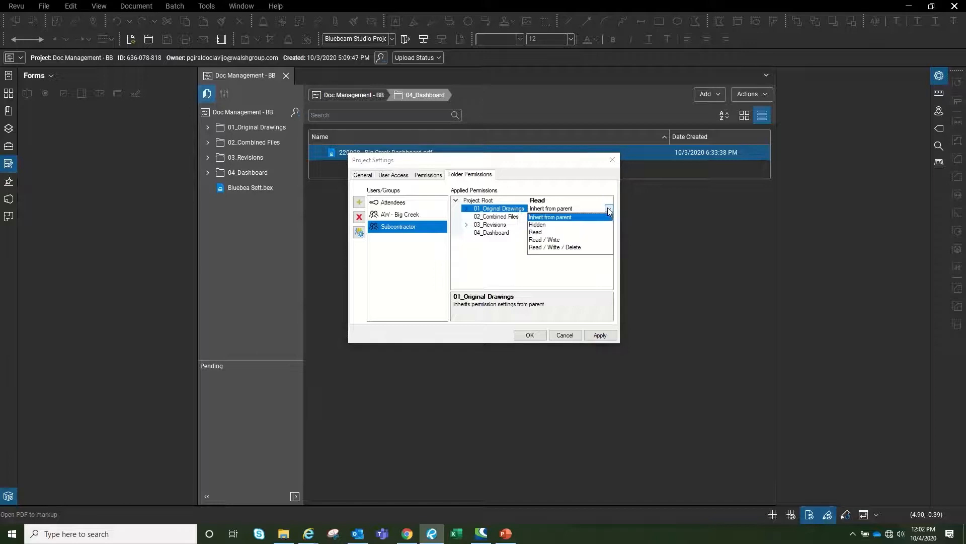
click(541, 225)
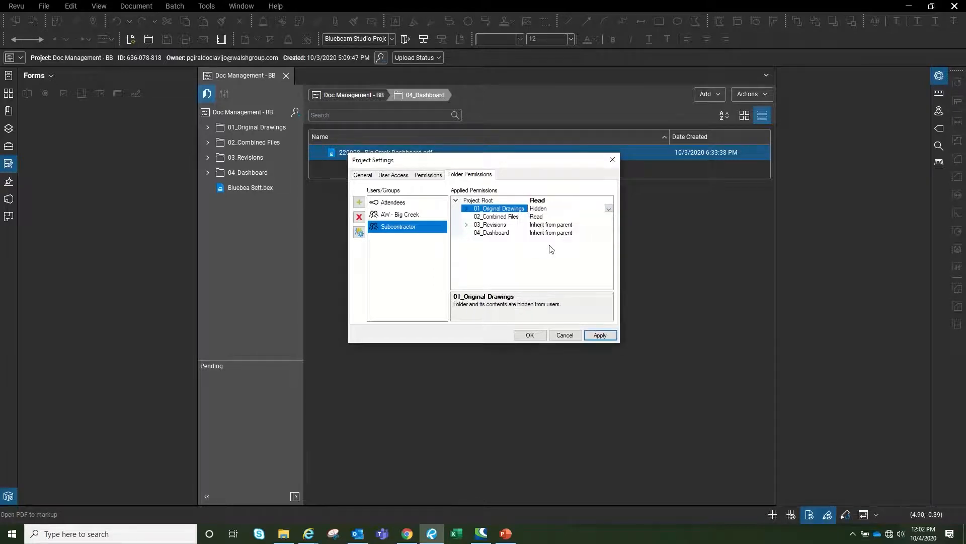
click(593, 225)
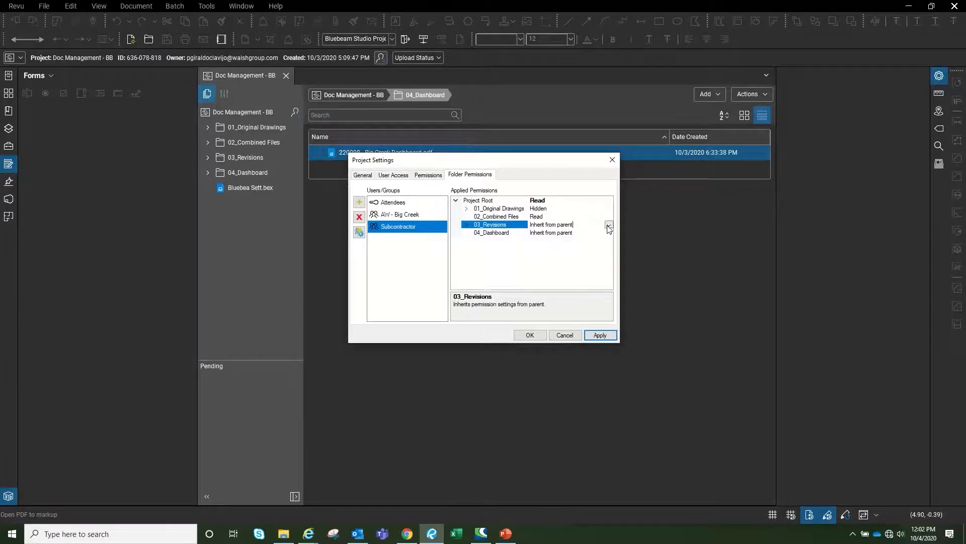
click(608, 225)
click(538, 241)
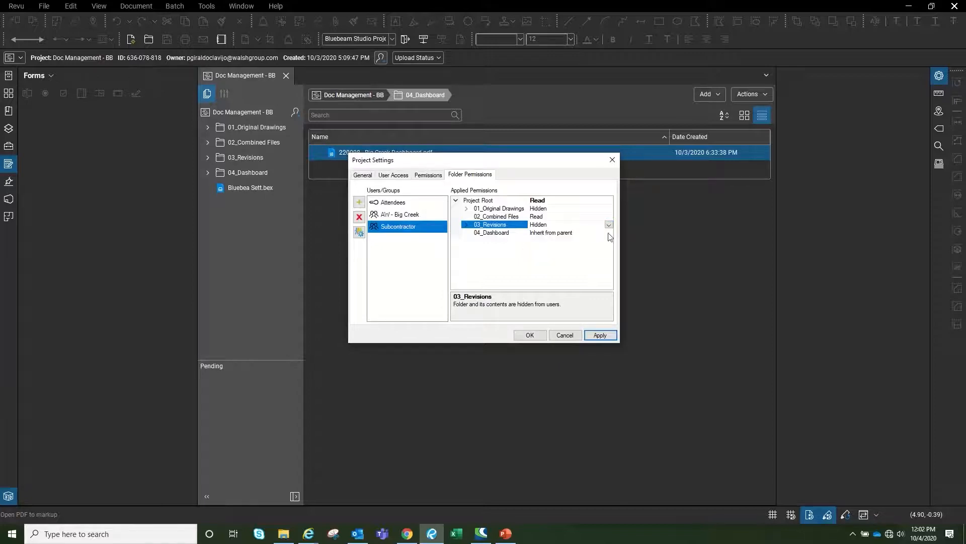
click(609, 234)
click(609, 233)
click(543, 250)
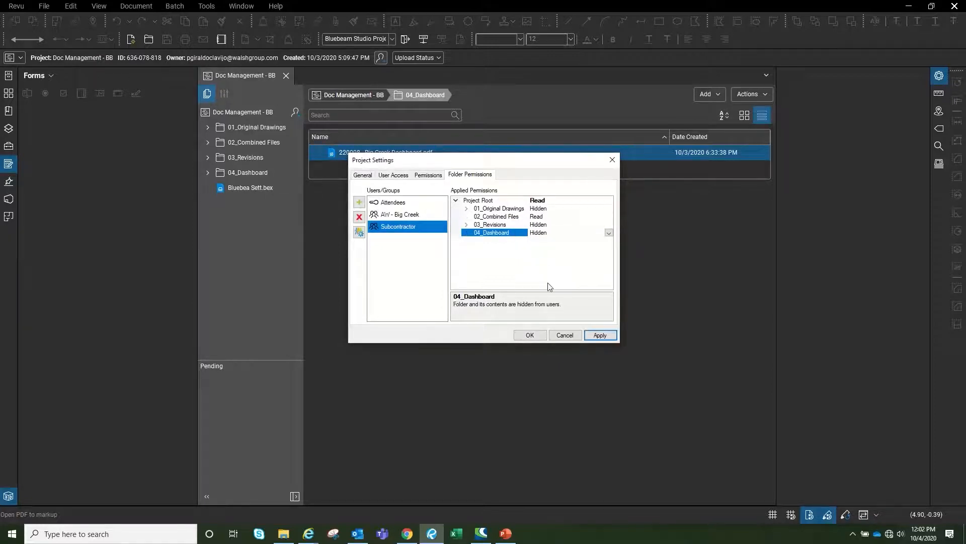
Set AW - Big Creek's Project Root permission to Read / Write, apply, and close with OK
click(404, 216)
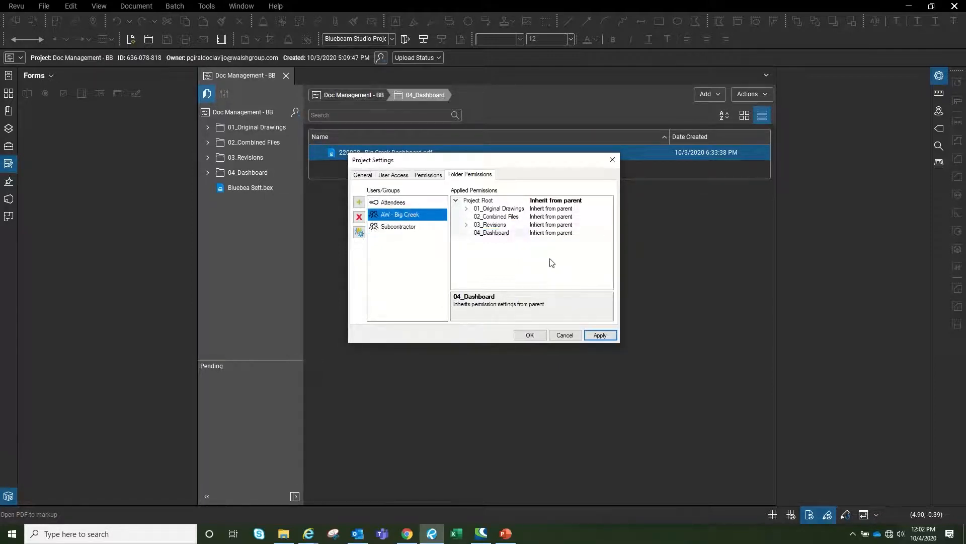
click(601, 202)
click(609, 201)
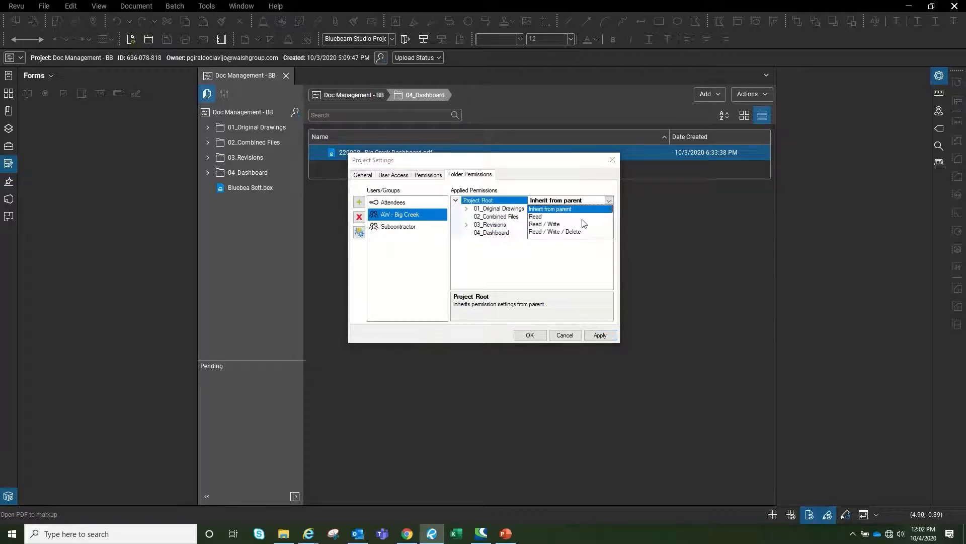
click(548, 224)
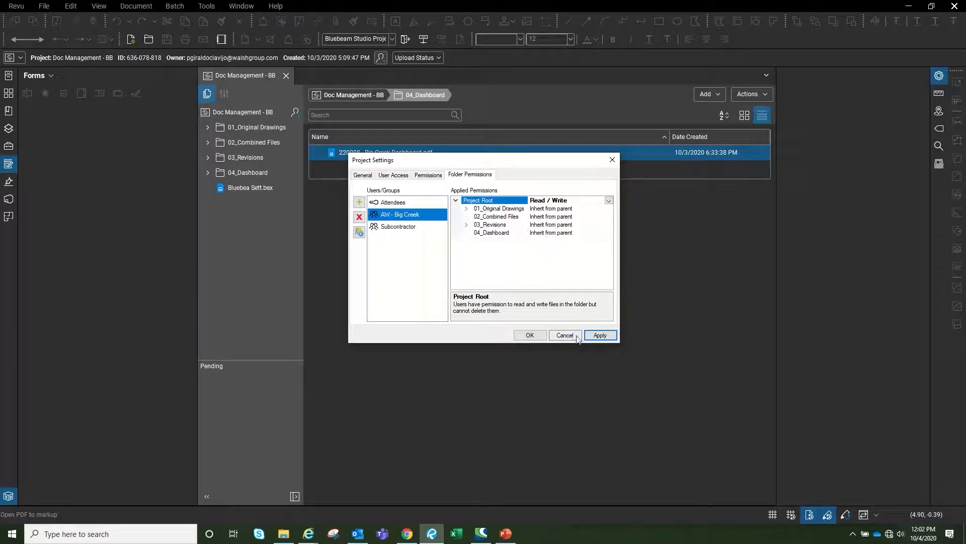
click(600, 335)
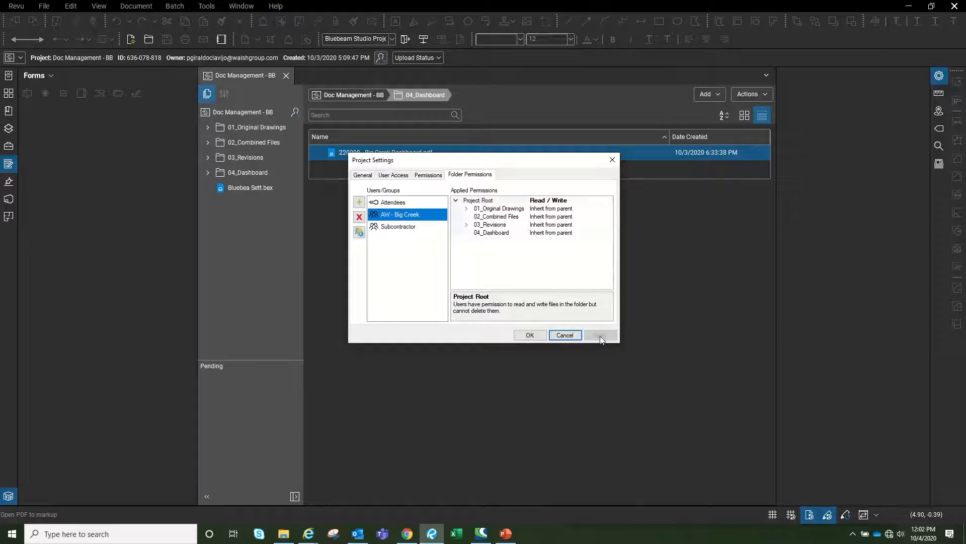
click(530, 335)
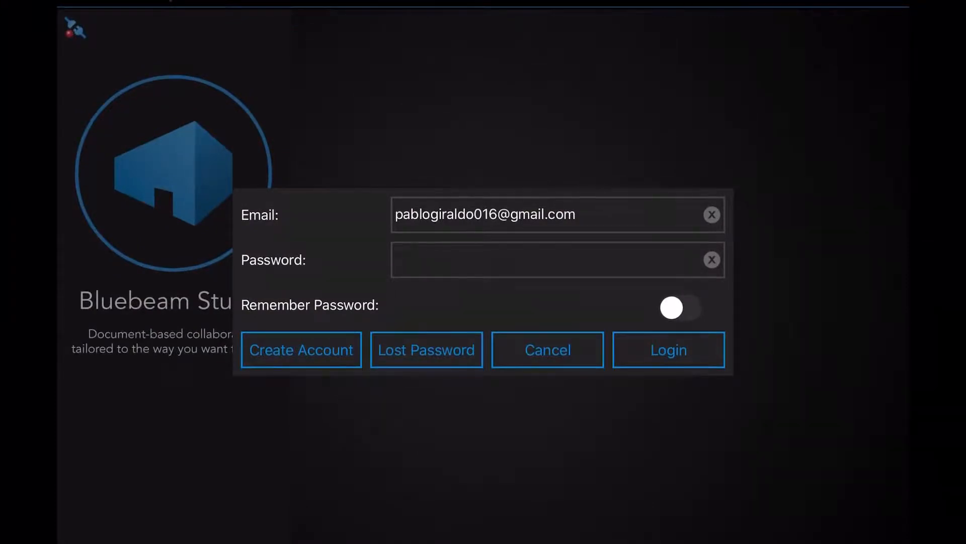
On iPad, sign in and open Combined BB Set.pdf from Doc Management - BB's 02_Combined Files
click(668, 349)
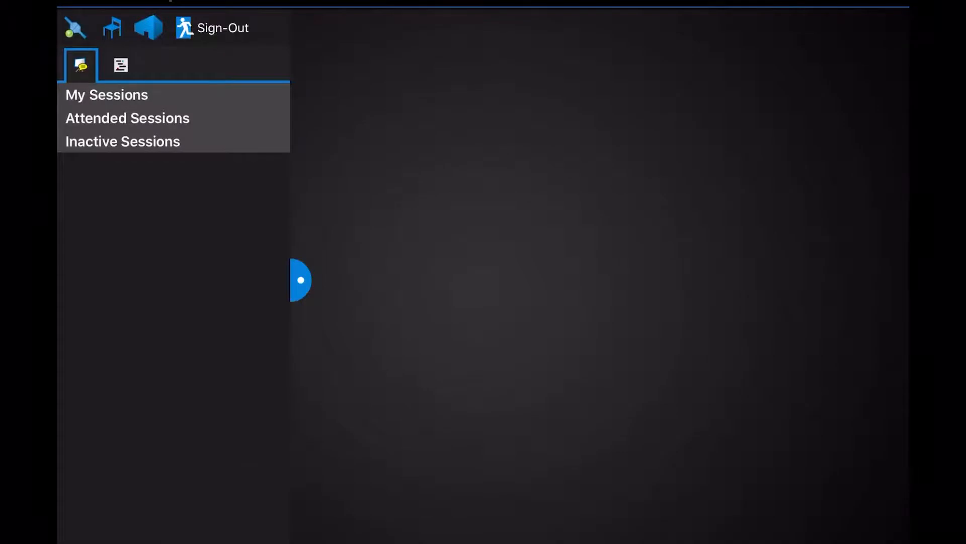
click(120, 66)
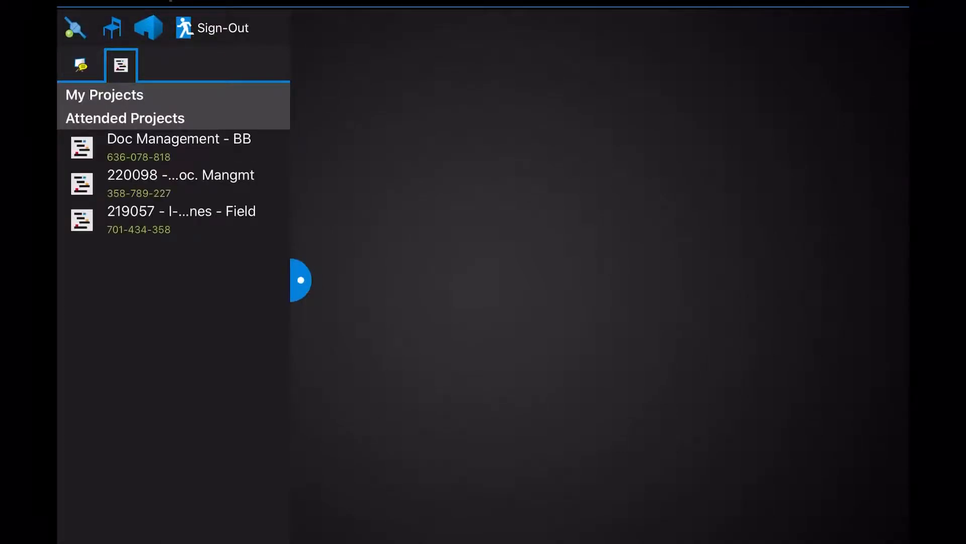
drag(301, 279, 450, 280)
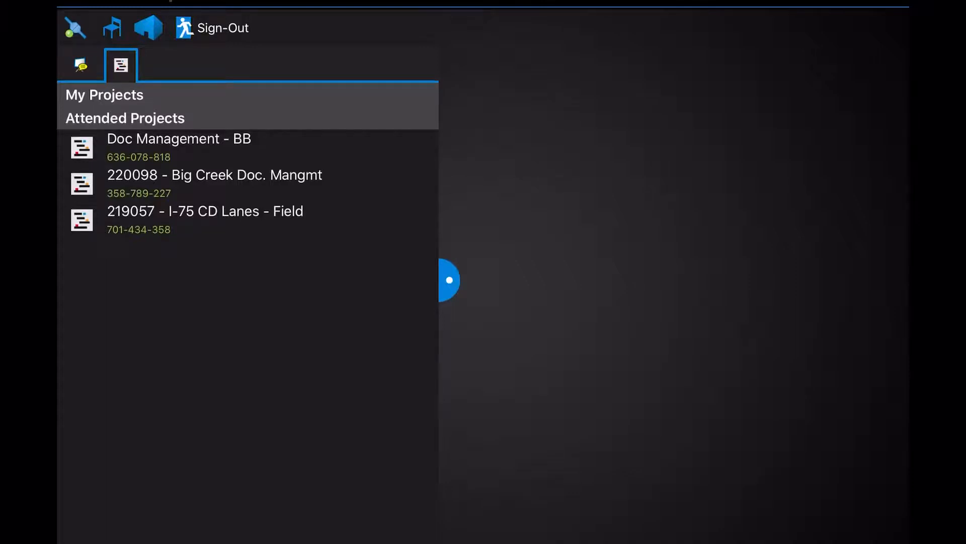
click(201, 148)
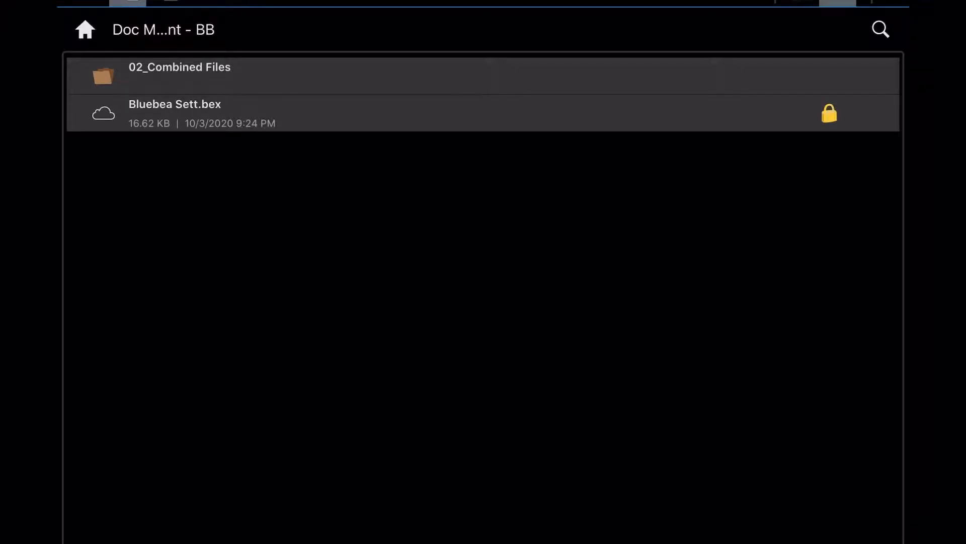
click(179, 75)
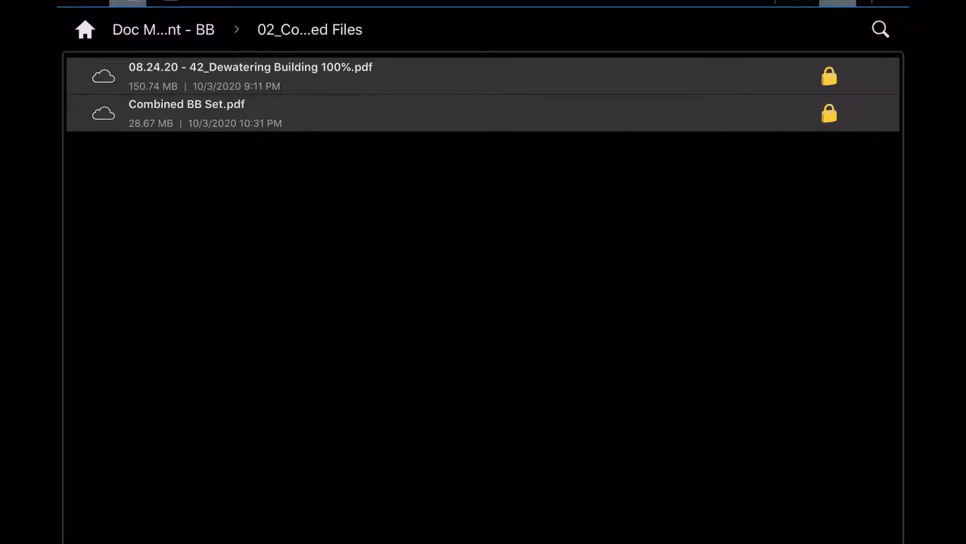
click(186, 113)
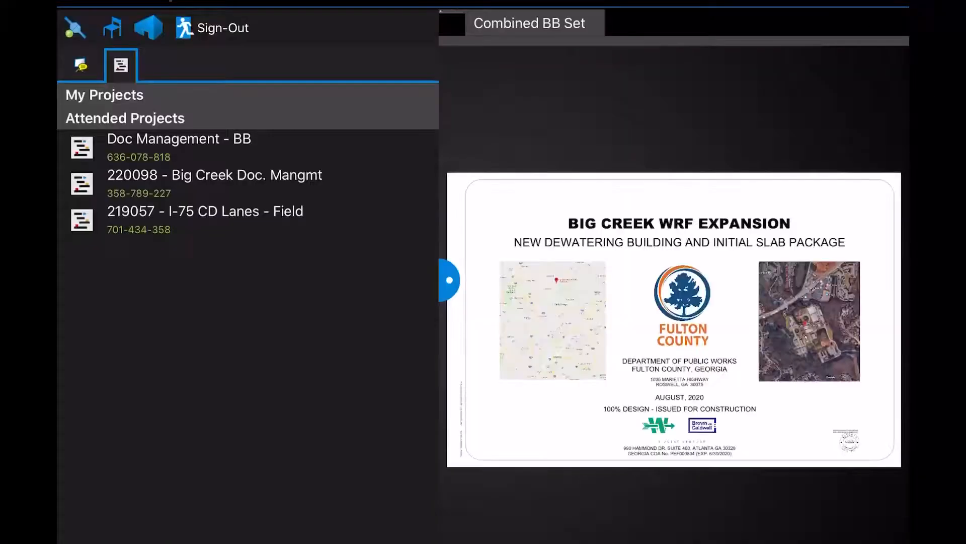
Hide the Studio panel, page from the cover sheet to Details 2, then reopen the panel
drag(450, 280, 67, 280)
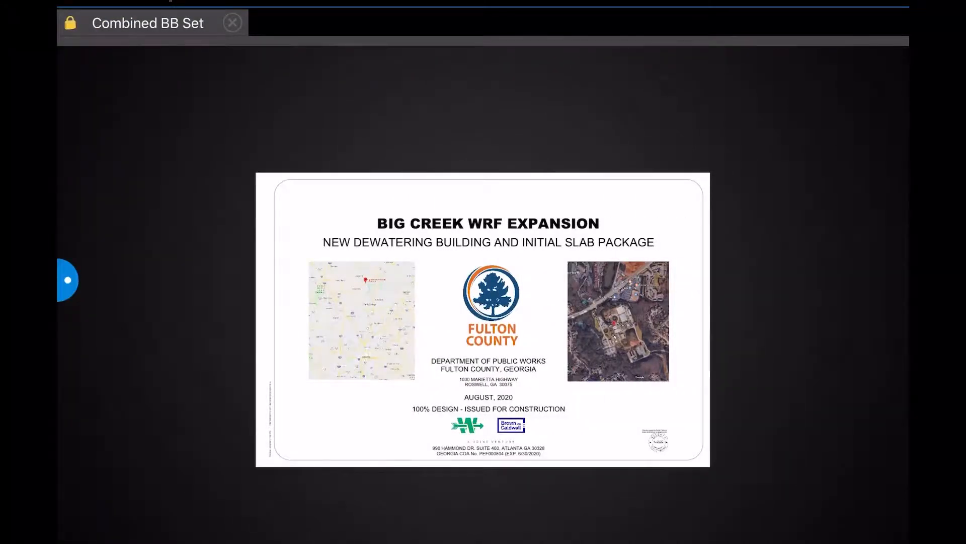
scroll(483, 297, right, 3)
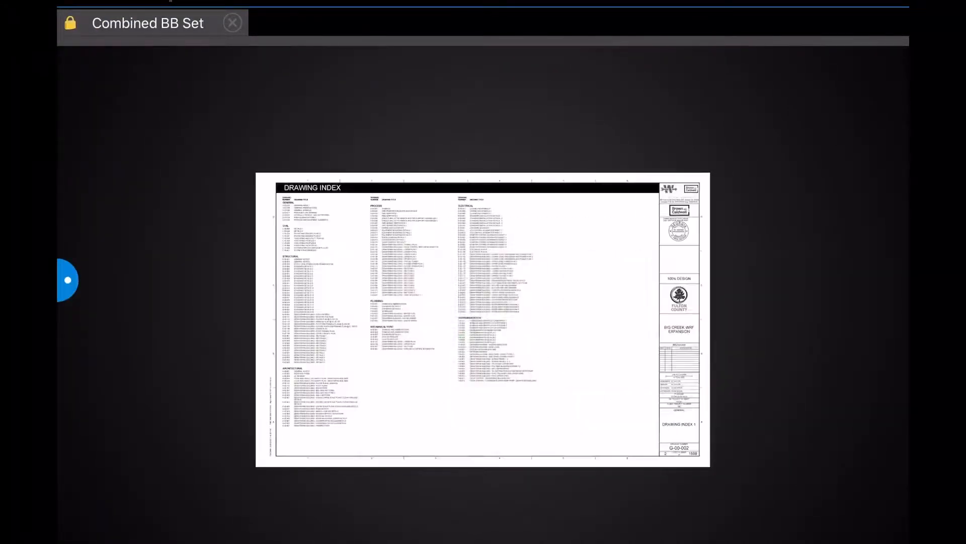
scroll(483, 297, right, 2)
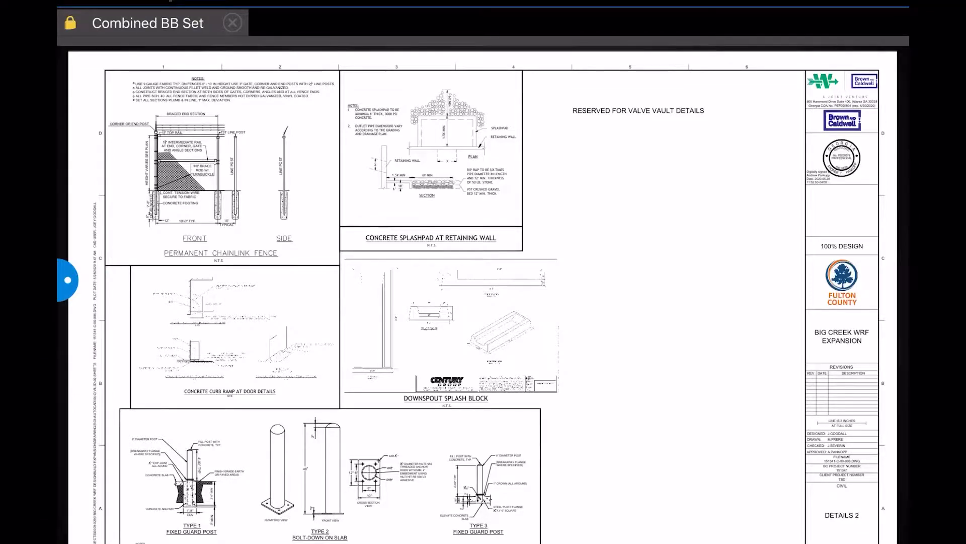
click(68, 280)
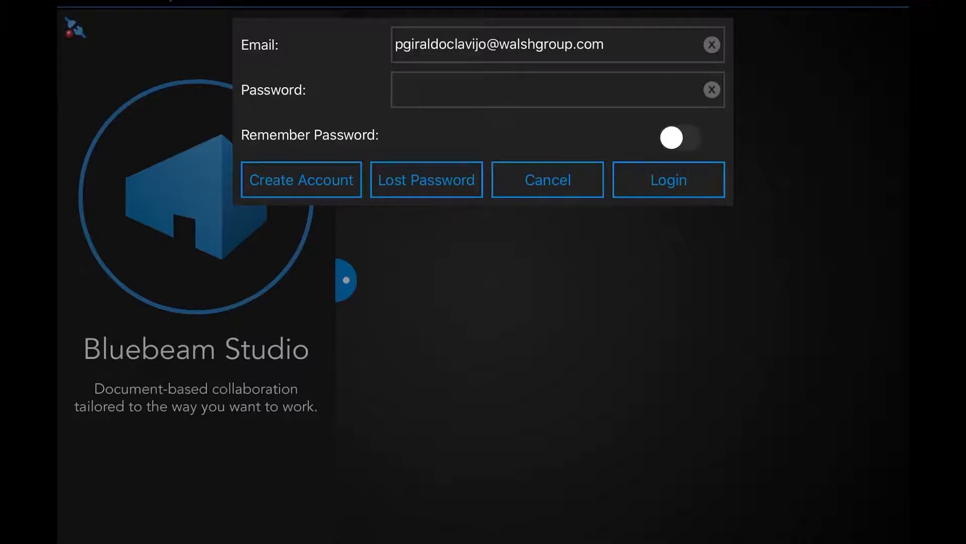
Log in, open Big Creek Dashboard from 04_Dashboard, then Combined BB Set.pdf from 02_Combined Files
click(669, 180)
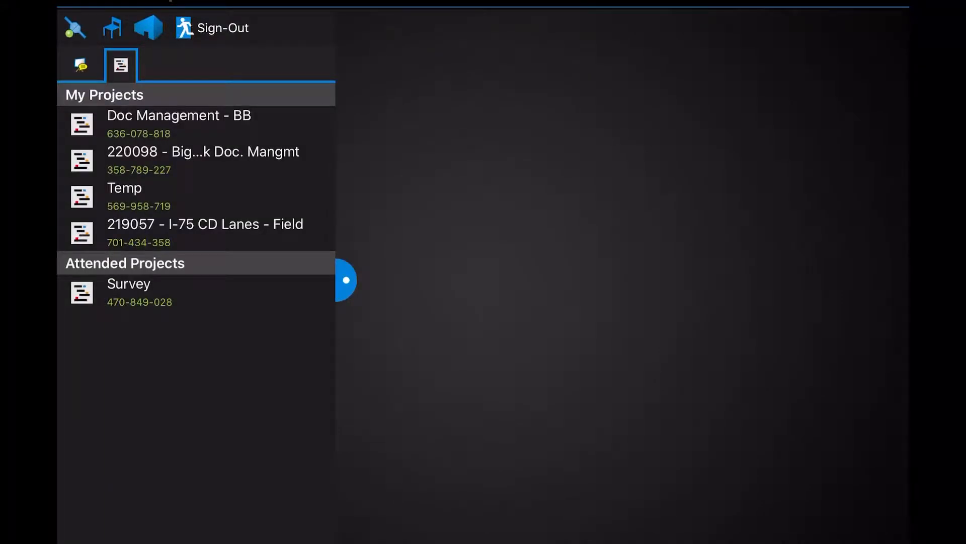
click(196, 124)
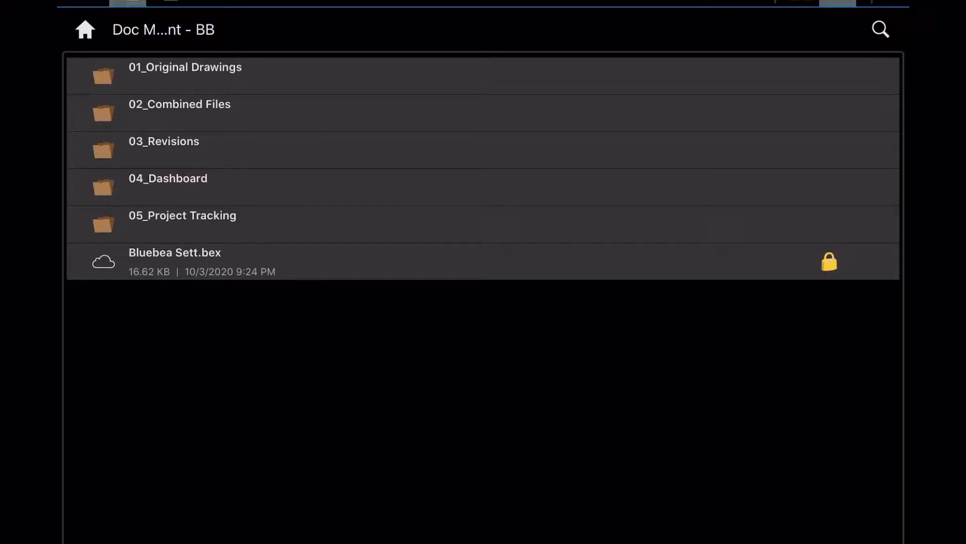
click(180, 112)
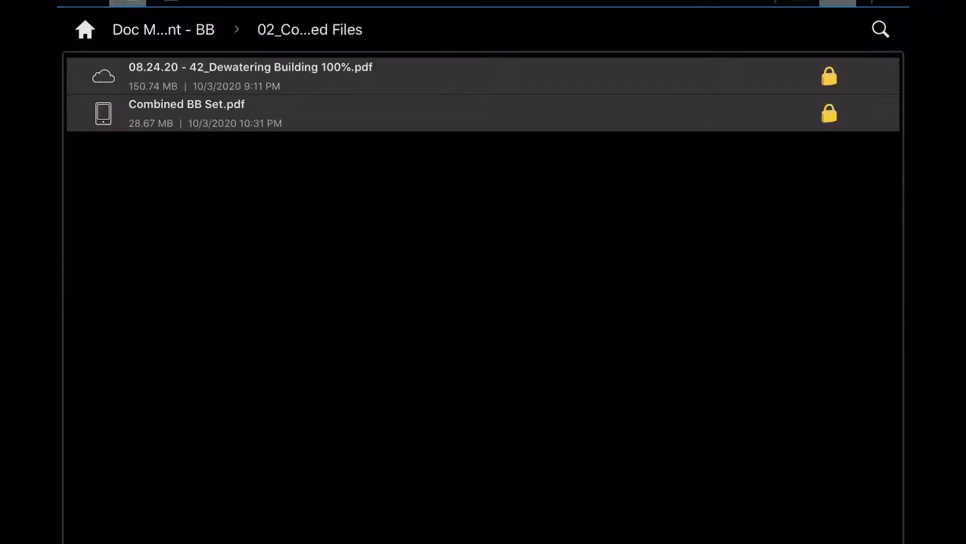
click(164, 29)
click(168, 187)
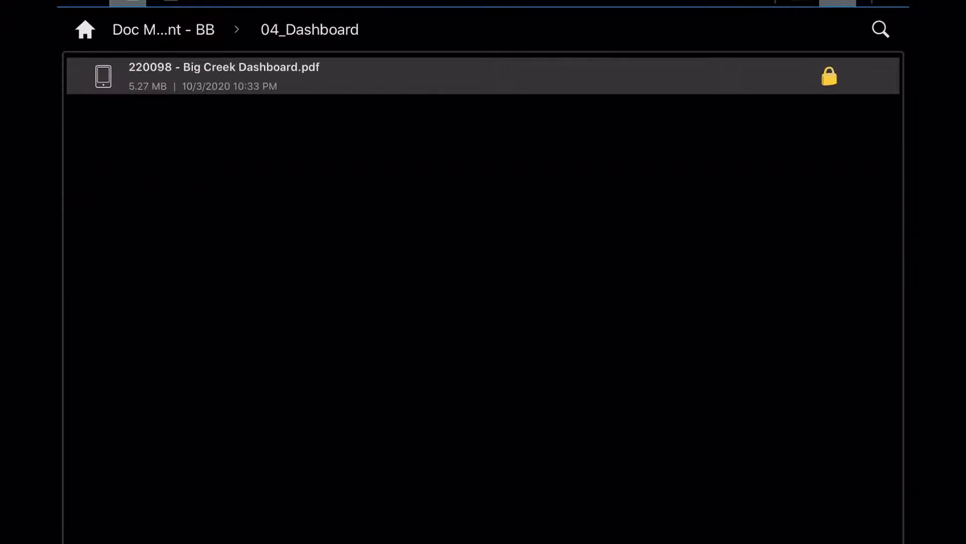
click(224, 75)
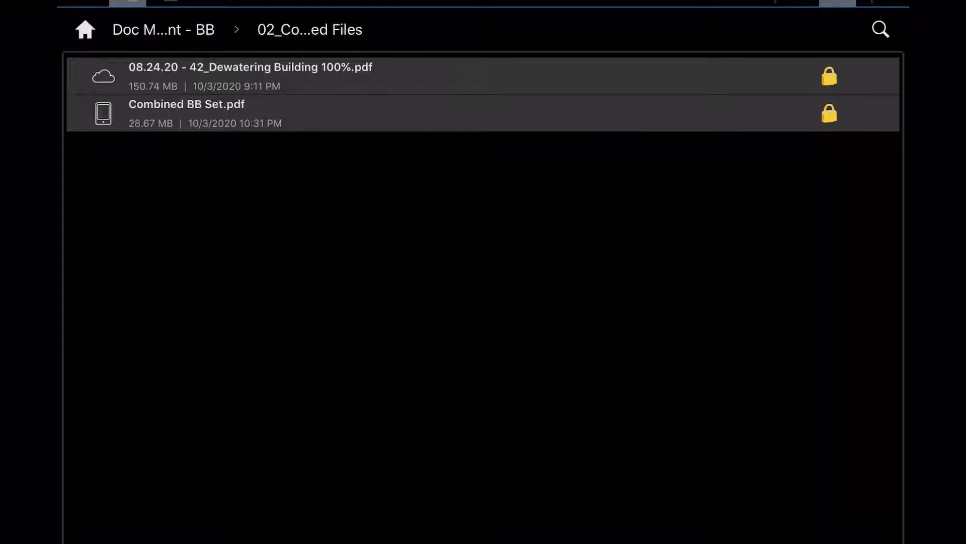
click(187, 113)
Narrow the Studio panel, swipe to sheet C-10-330 and follow its D-42-103 hyperlink
drag(346, 280, 209, 280)
scroll(554, 319, right, 10)
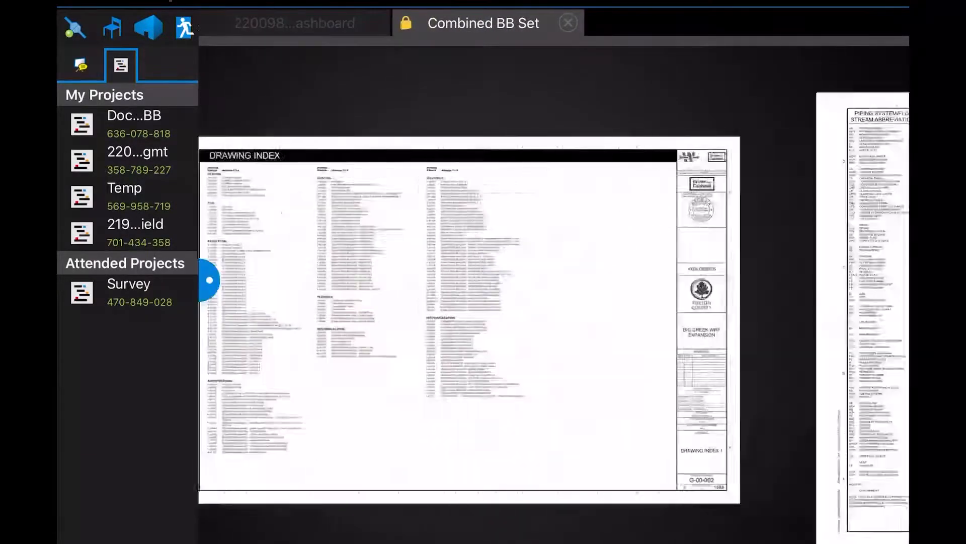
scroll(553, 317, right, 10)
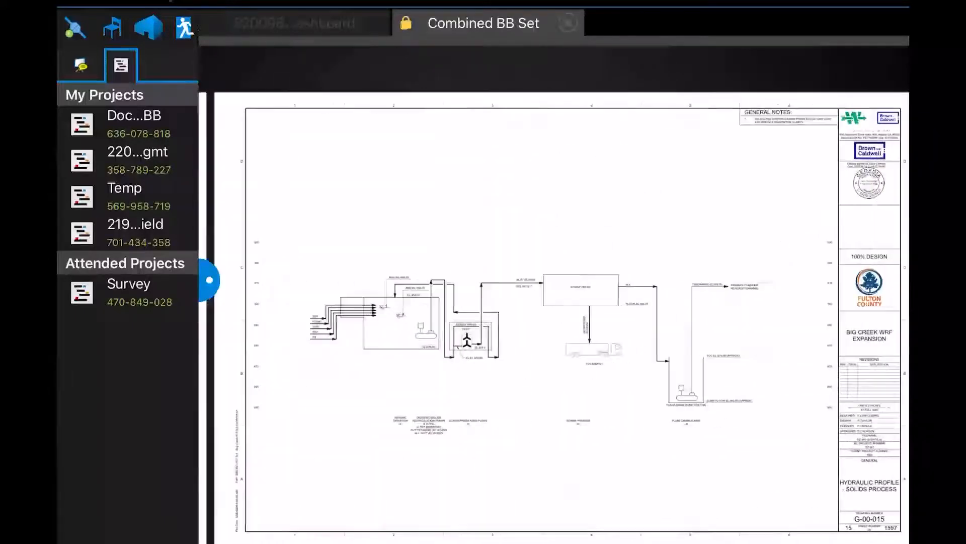
scroll(554, 317, right, 5)
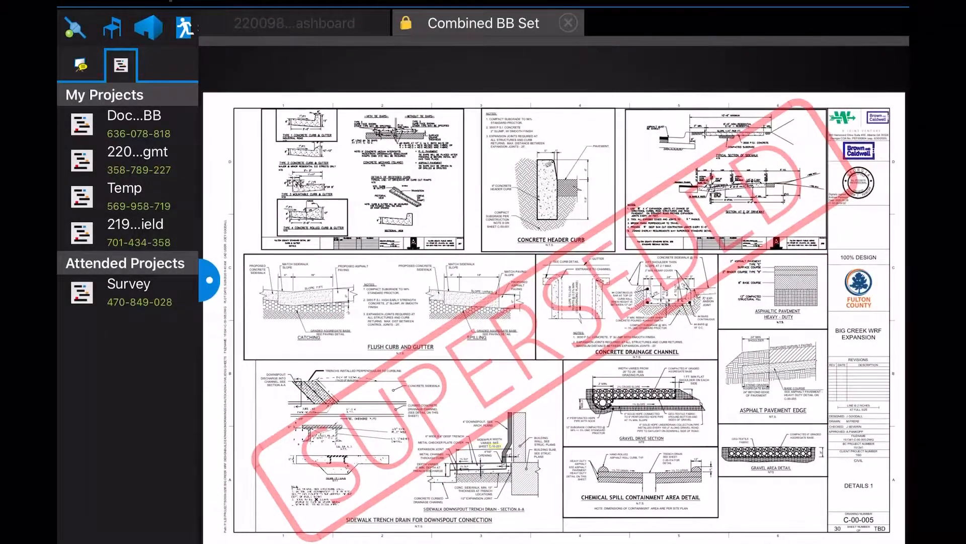
scroll(554, 317, right, 1)
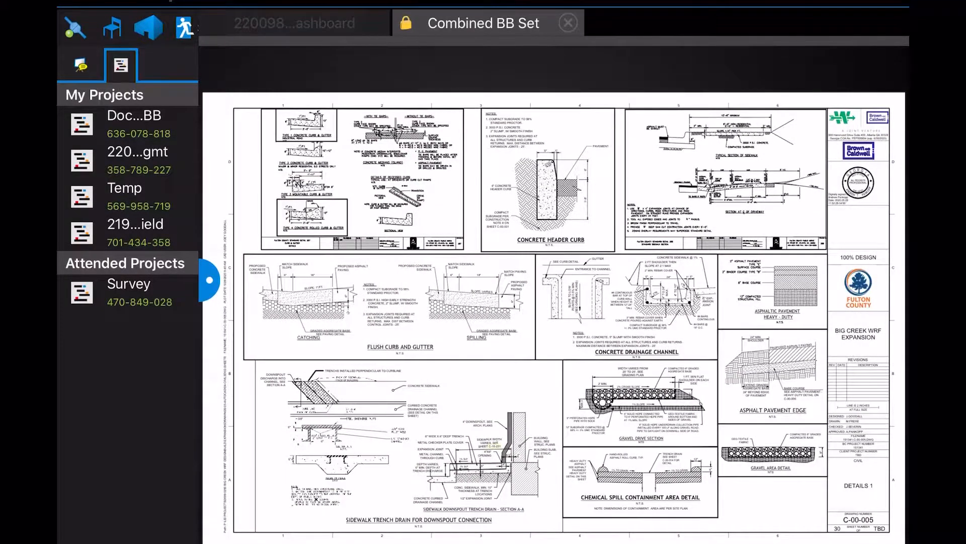
scroll(554, 317, right, 1)
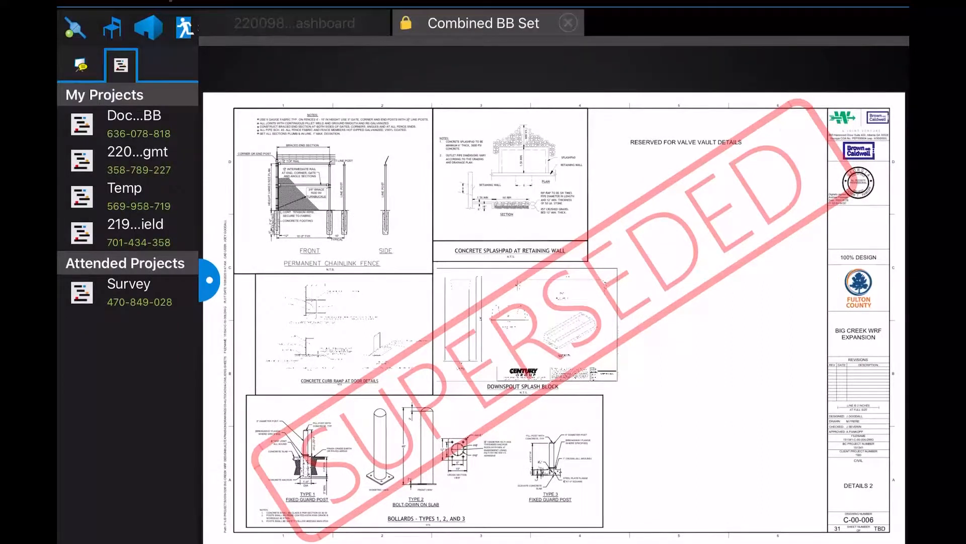
scroll(553, 317, right, 1)
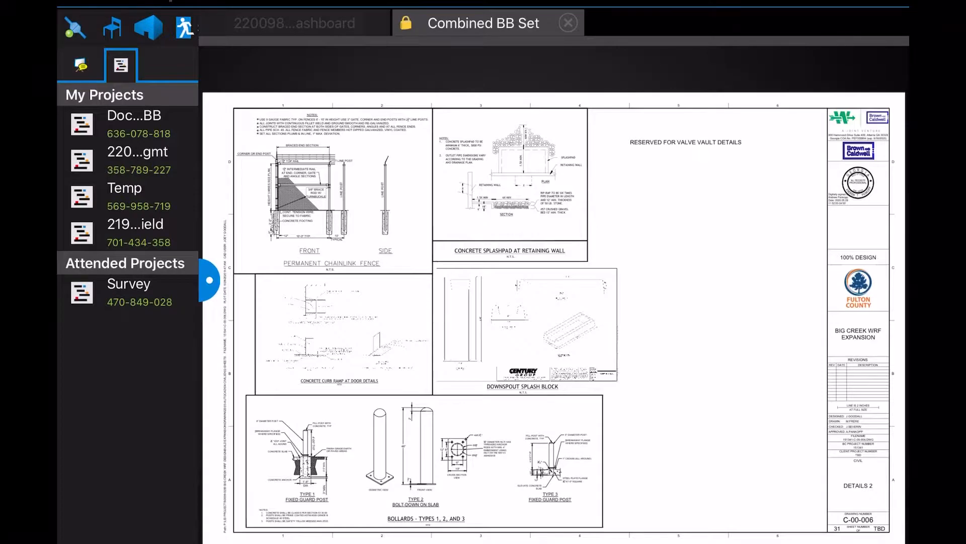
scroll(553, 317, right, 1)
scroll(554, 317, right, 2)
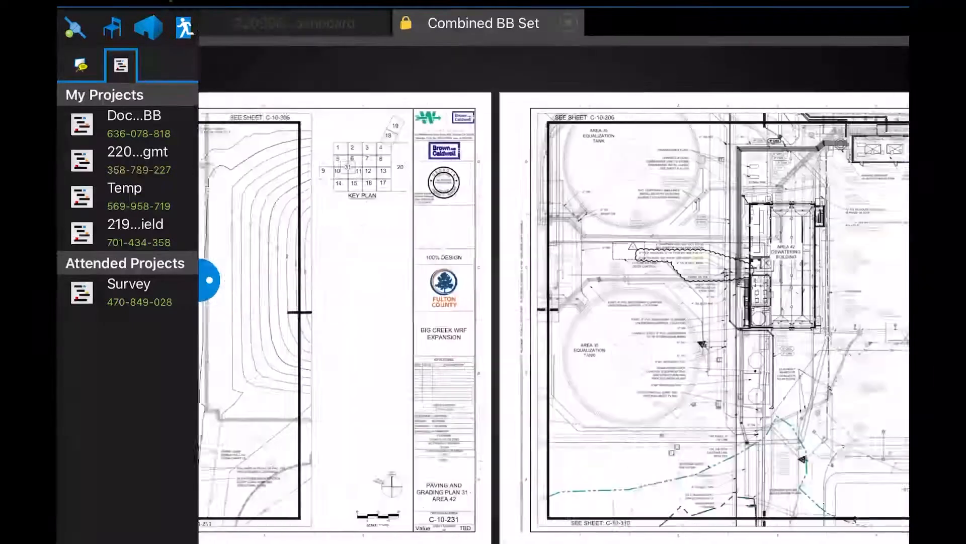
scroll(323, 230, up, 5)
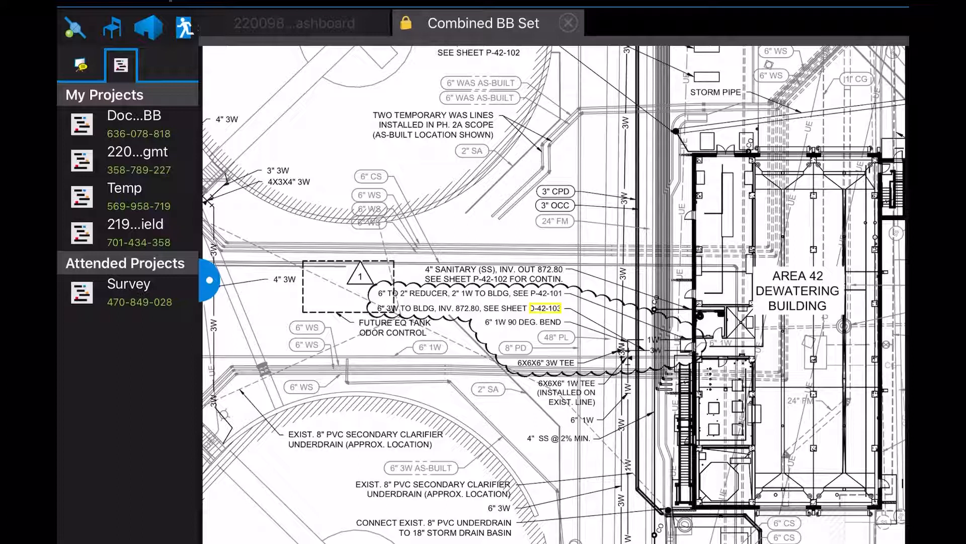
scroll(564, 327, up, 5)
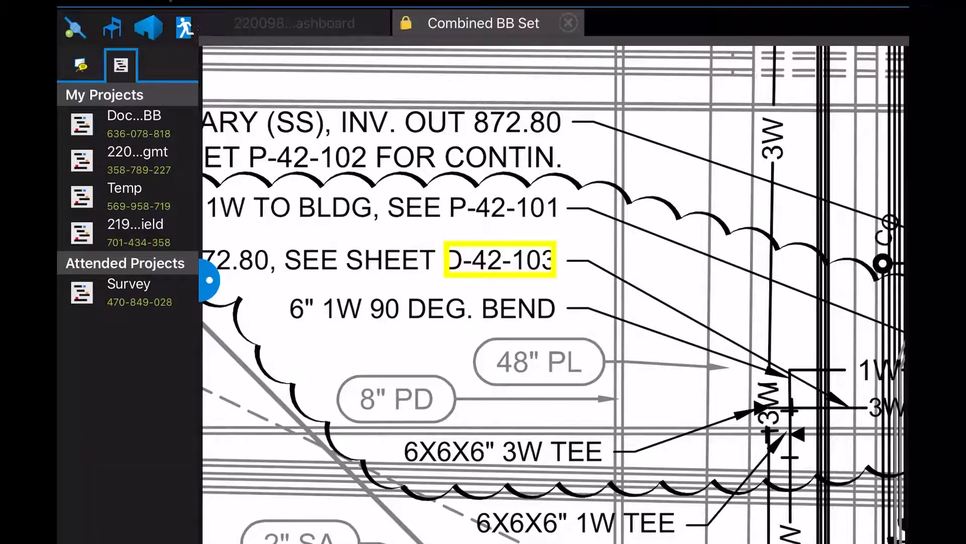
click(500, 259)
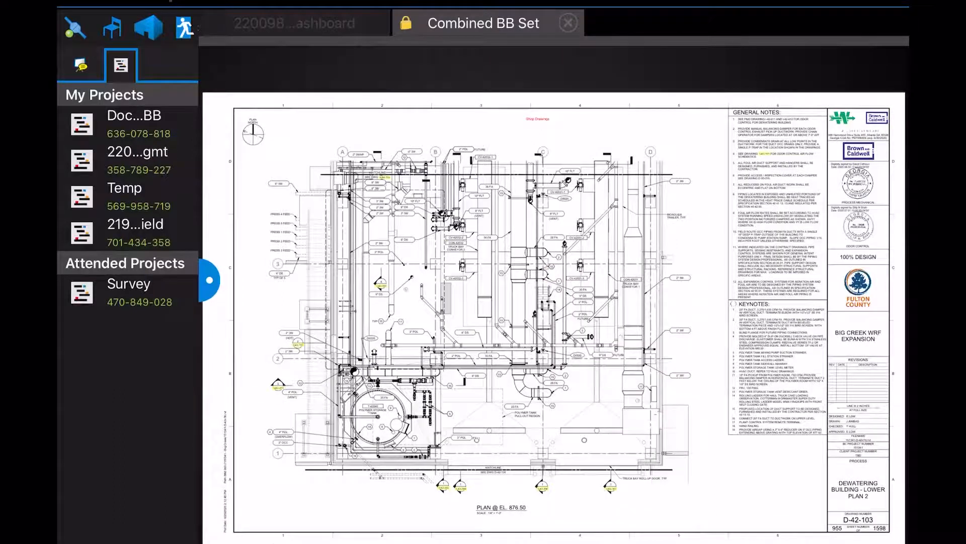
Check sheet D-42-103's title block, then open its linked C&B Piping shop drawing
scroll(844, 459, up, 5)
drag(805, 453, 610, 316)
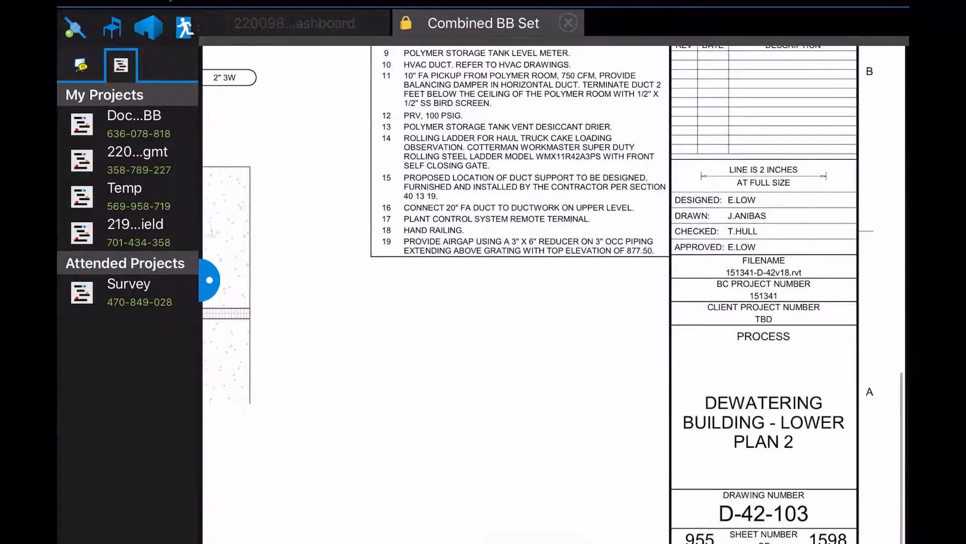
scroll(553, 294, down, 5)
mouse_move(453, 226)
mouse_down()
mouse_move(451, 274)
mouse_move(614, 378)
mouse_up()
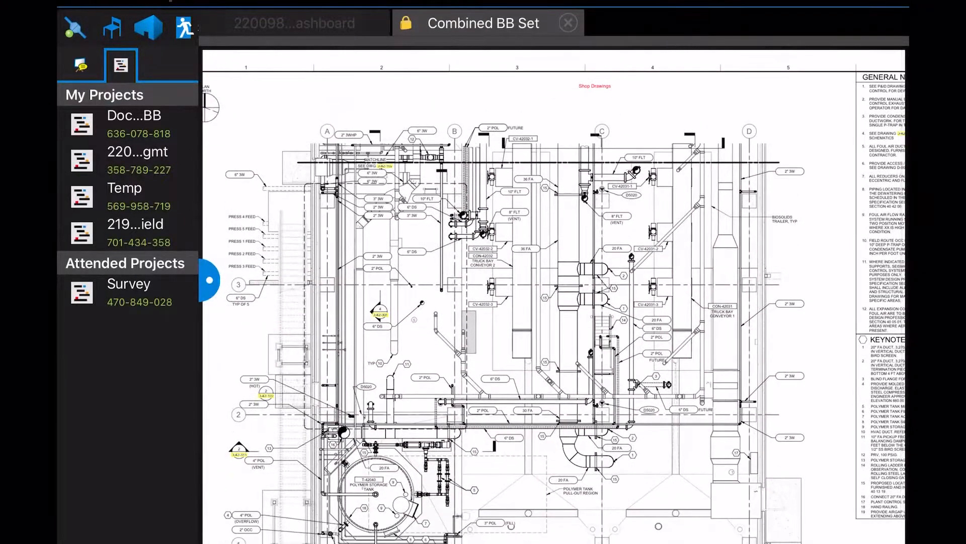
scroll(608, 60, up, 5)
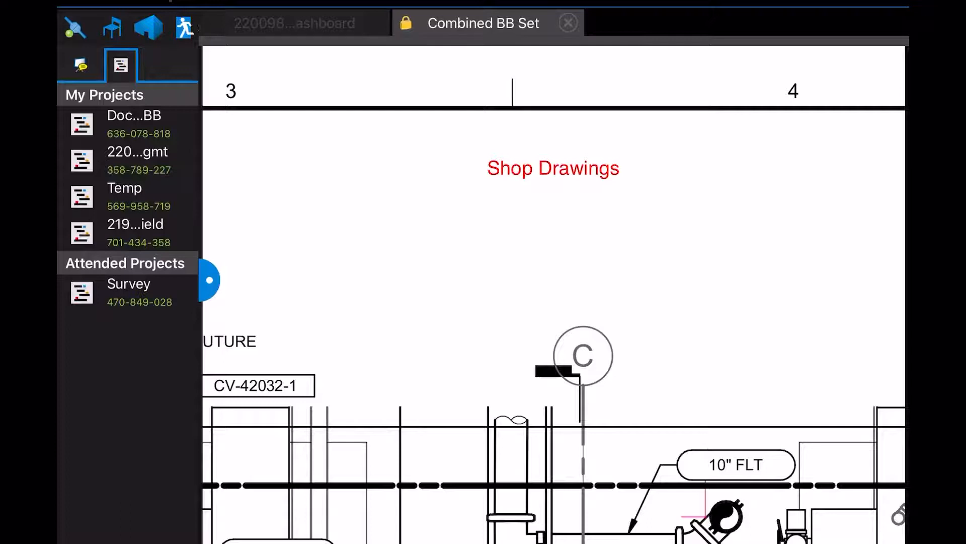
click(554, 169)
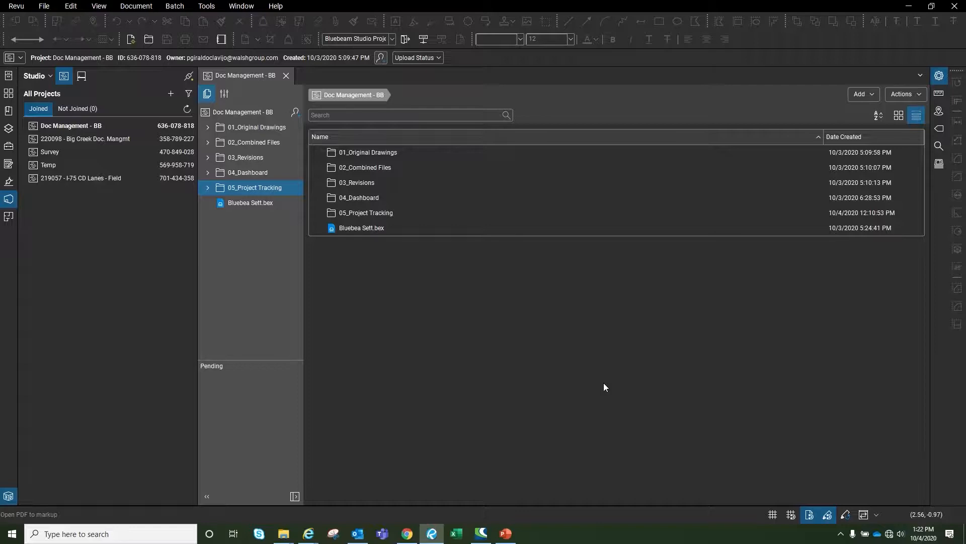
Open I-75 NB CD Wall 5 Plans - Precast Fascia 08.02.20.pdf from 05_Project Tracking without side-by-side view
click(397, 215)
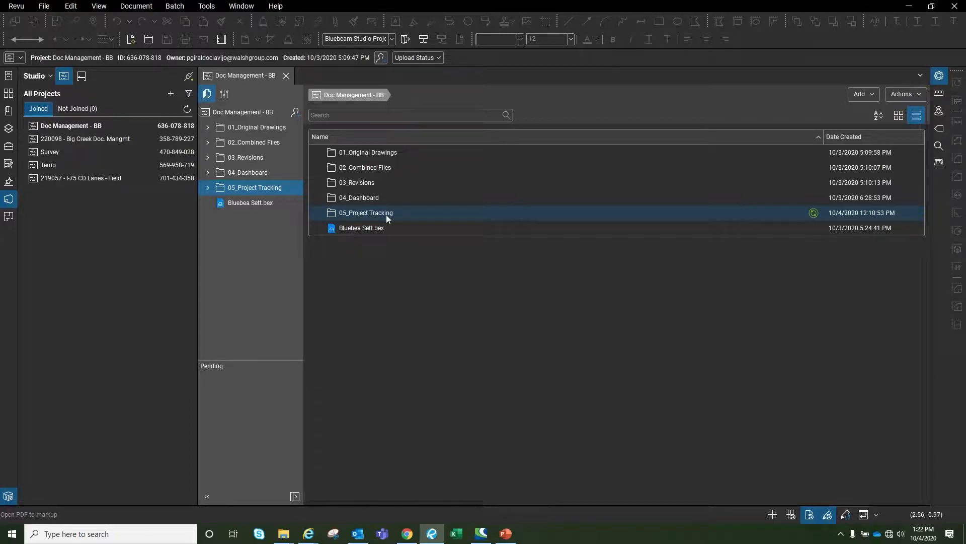
double_click(387, 215)
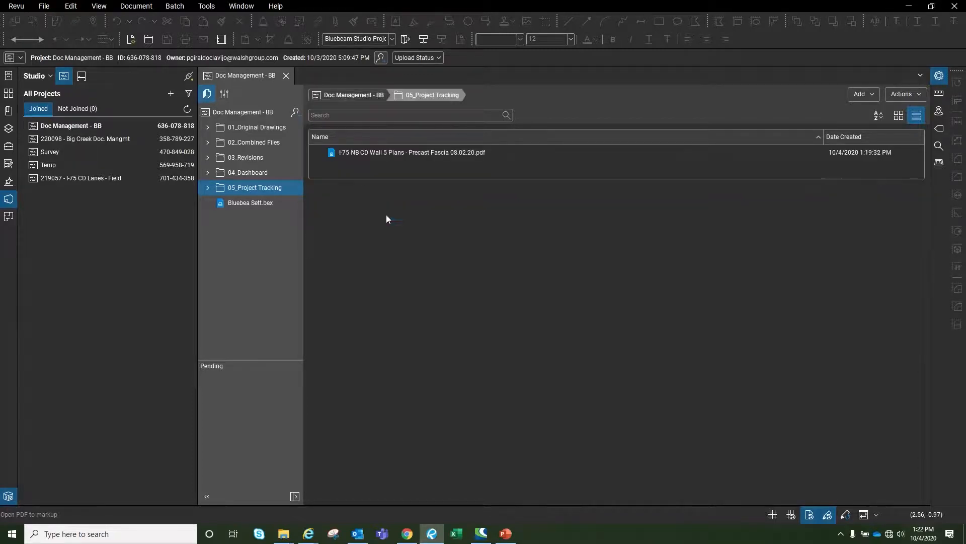
click(397, 153)
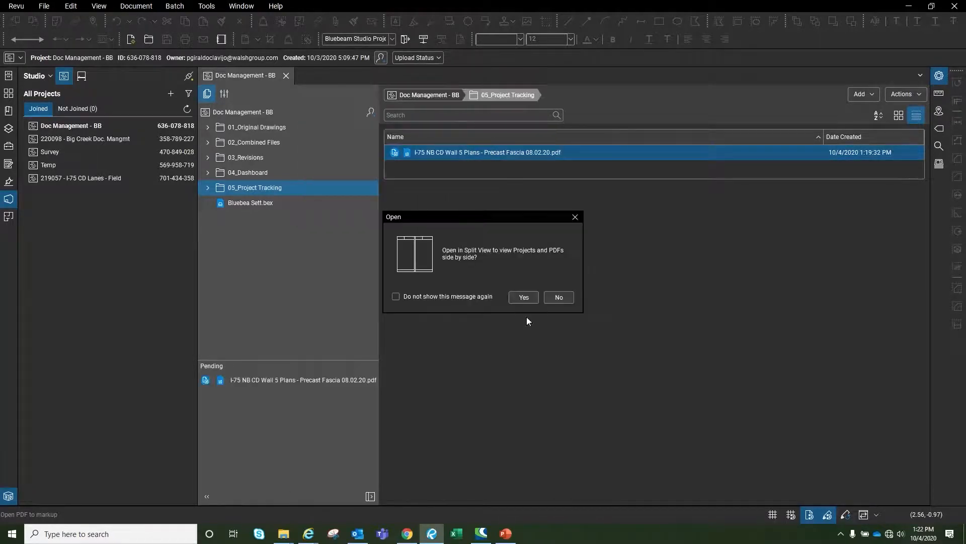
click(554, 297)
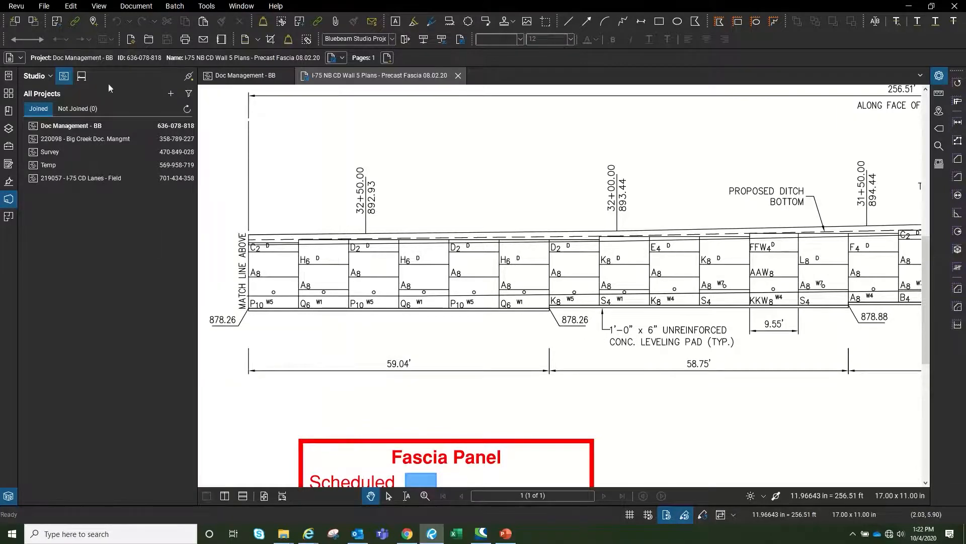
Load the Revu Advanced - Cut Walls profile and arm the Tool Chest's Cut Walls area tool
click(16, 6)
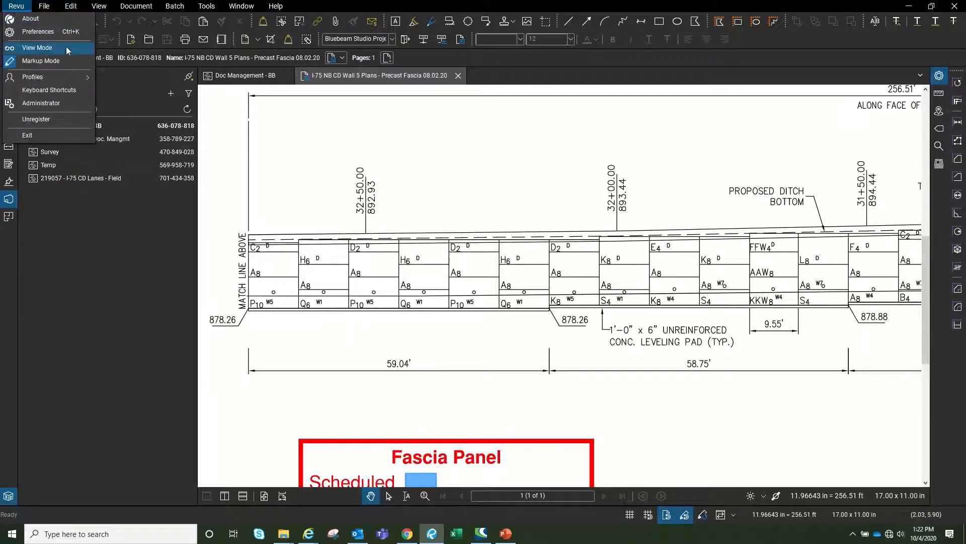
mouse_move(77, 79)
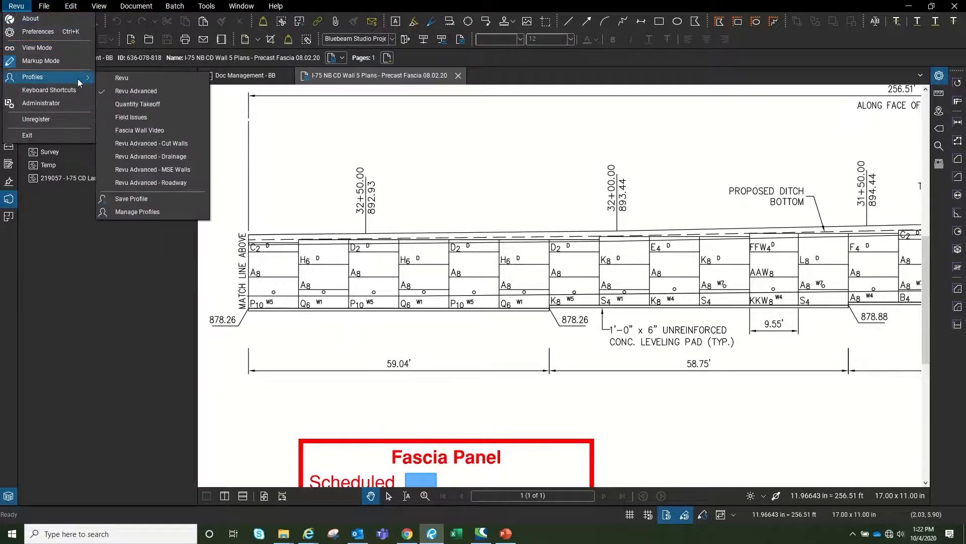
click(185, 144)
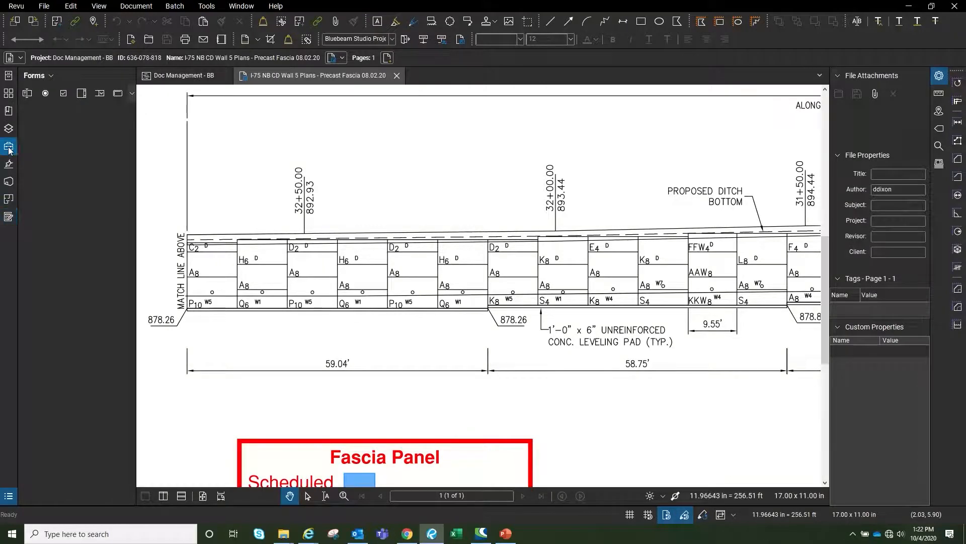
click(9, 149)
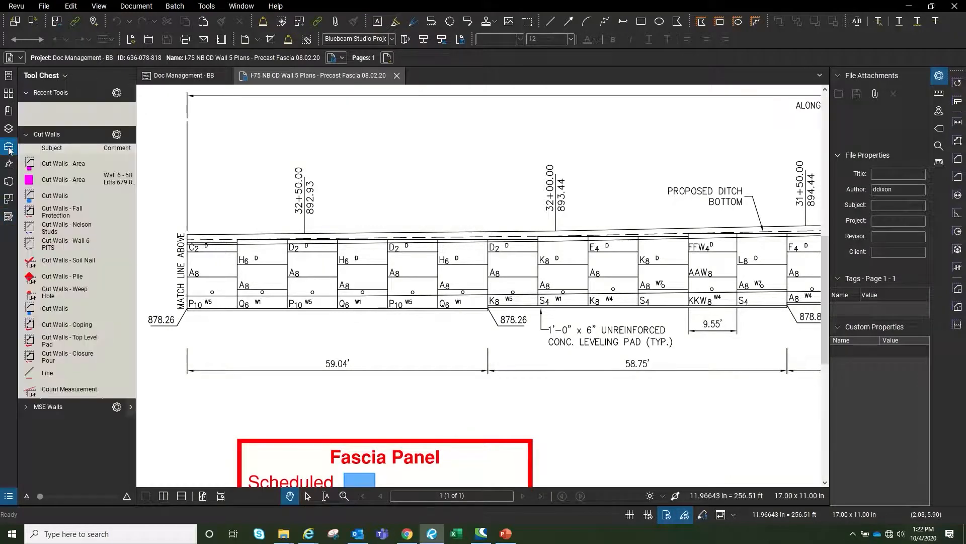
click(65, 309)
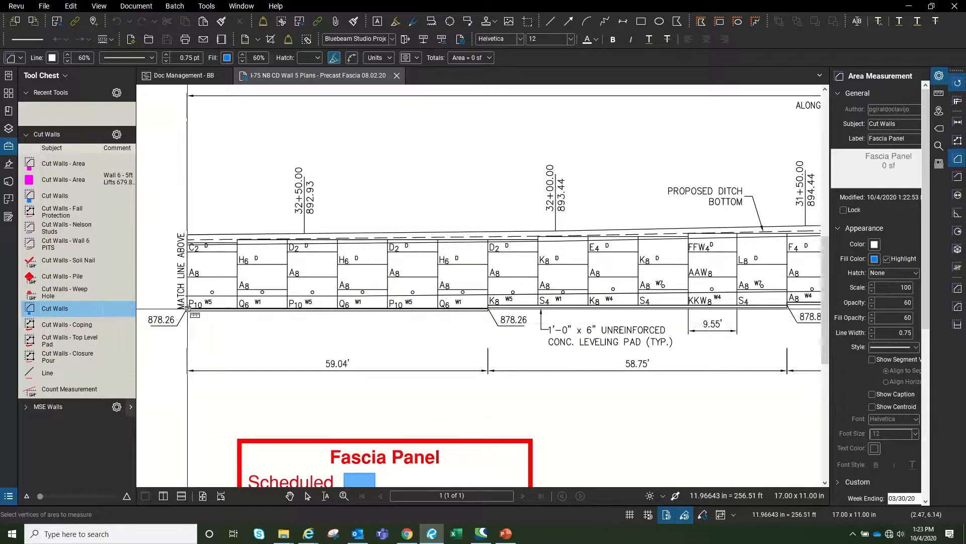
Measure the first panels: beside the match line, C2, the A8 below it, H6 and its A8
scroll(187, 308, up, 5)
drag(186, 199, 366, 311)
scroll(336, 392, down, 2)
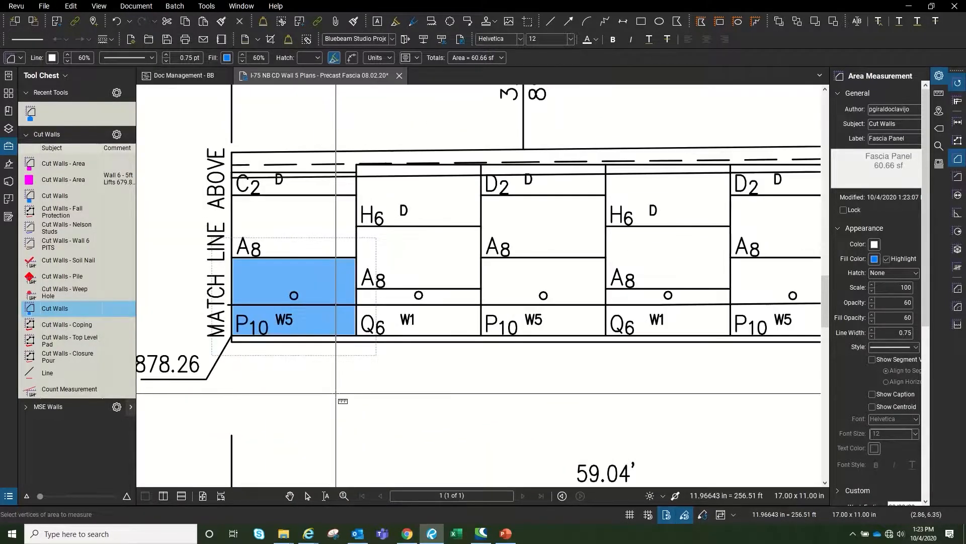
scroll(216, 217, up, 2)
drag(214, 220, 428, 326)
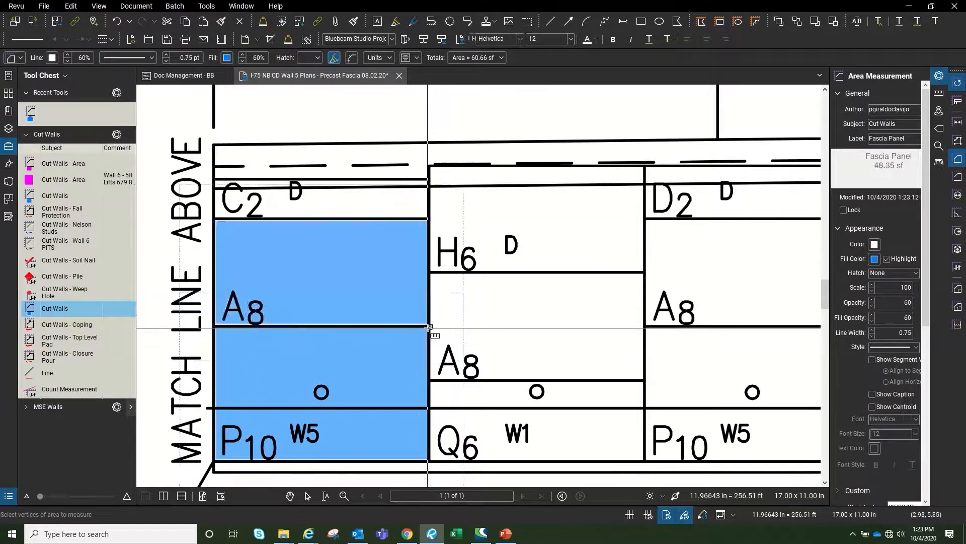
scroll(226, 216, down, 2)
scroll(214, 206, up, 3)
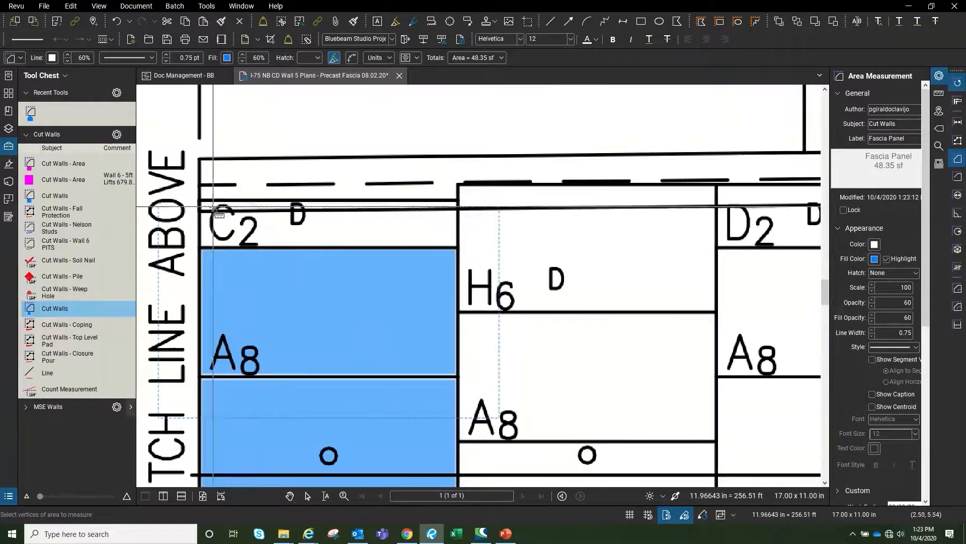
mouse_move(201, 200)
mouse_down()
mouse_move(352, 248)
mouse_move(458, 249)
mouse_up()
scroll(478, 262, down, 4)
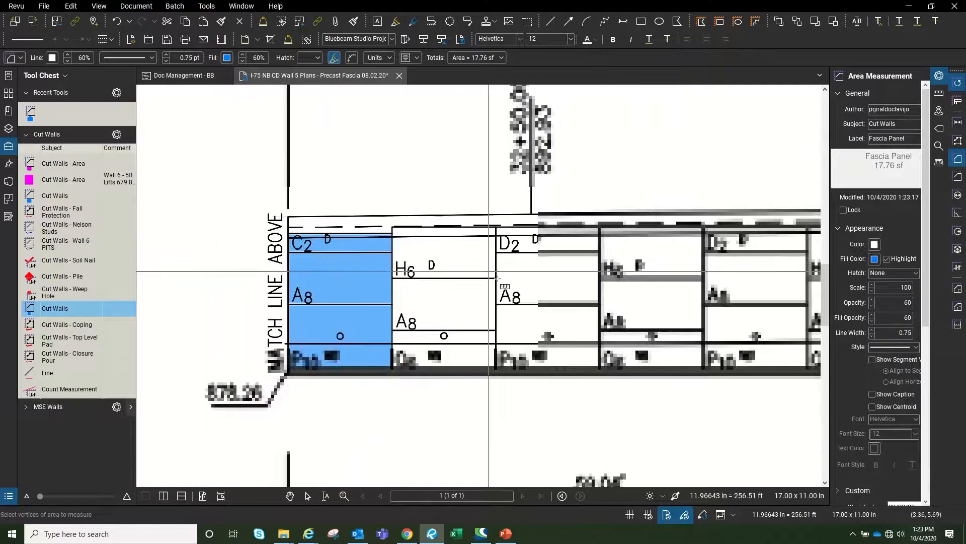
scroll(498, 277, up, 3)
drag(279, 173, 494, 277)
drag(279, 279, 493, 387)
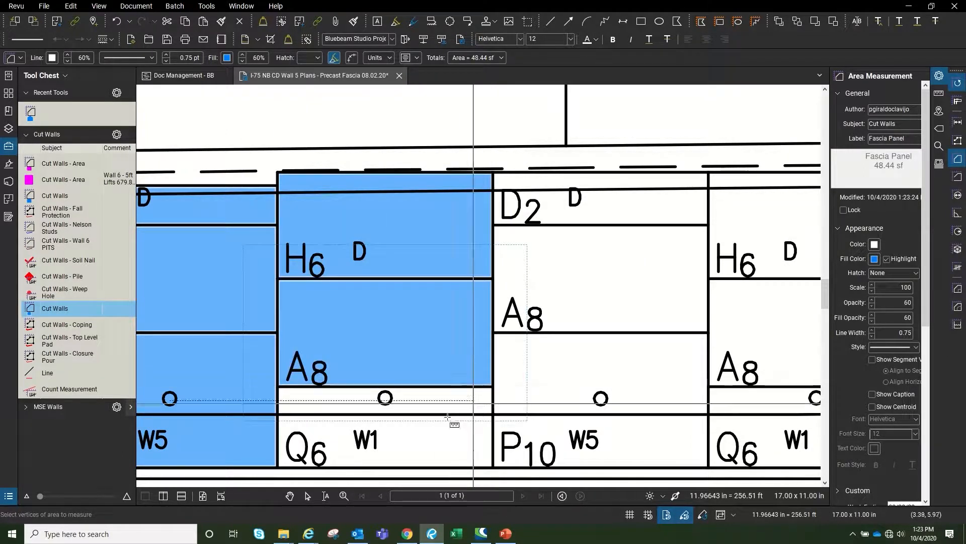
Measure the lower A8/Q6, D2, the A8 below D2 and P10 panels, then show the Markups List
scroll(358, 373, down, 2)
scroll(351, 368, up, 2)
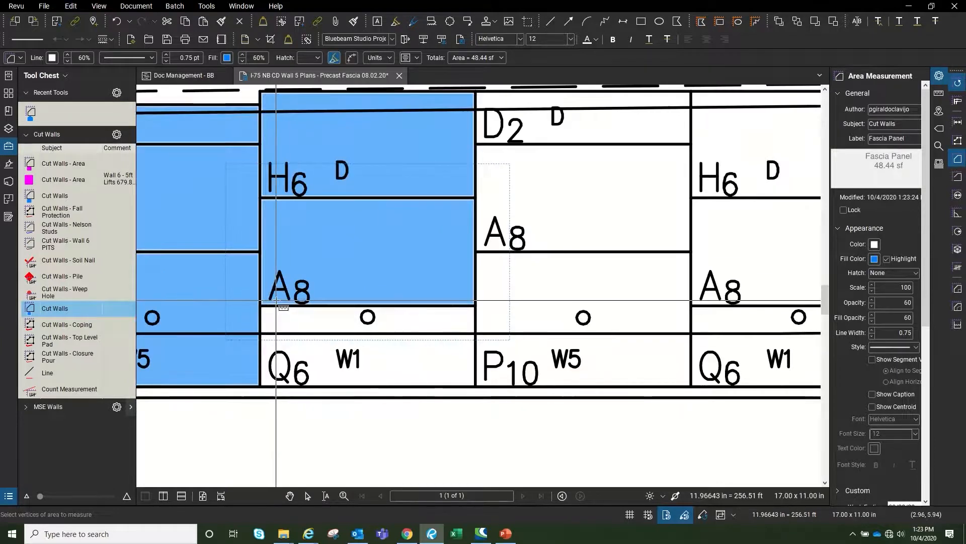
drag(260, 306, 475, 386)
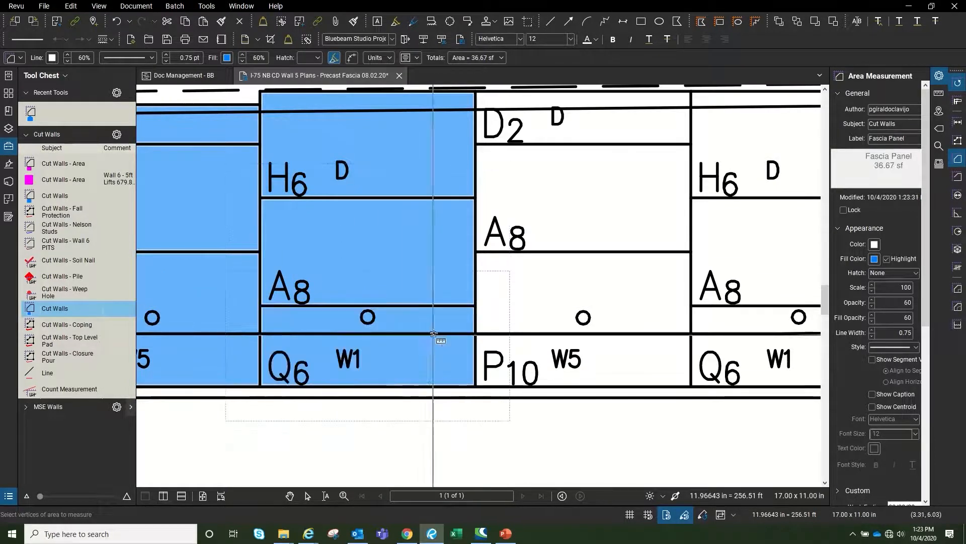
scroll(438, 339, down, 2)
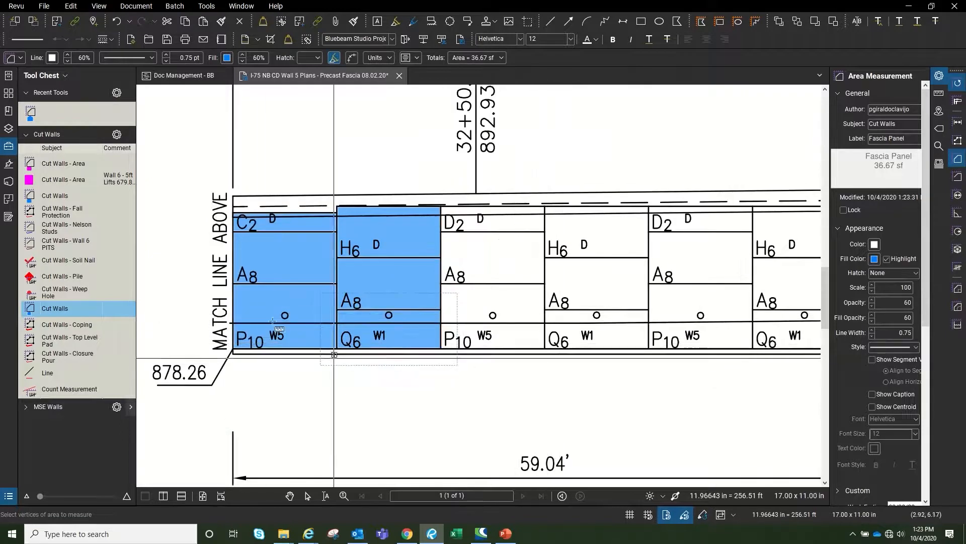
scroll(524, 241, up, 1)
scroll(442, 204, up, 1)
drag(388, 186, 602, 238)
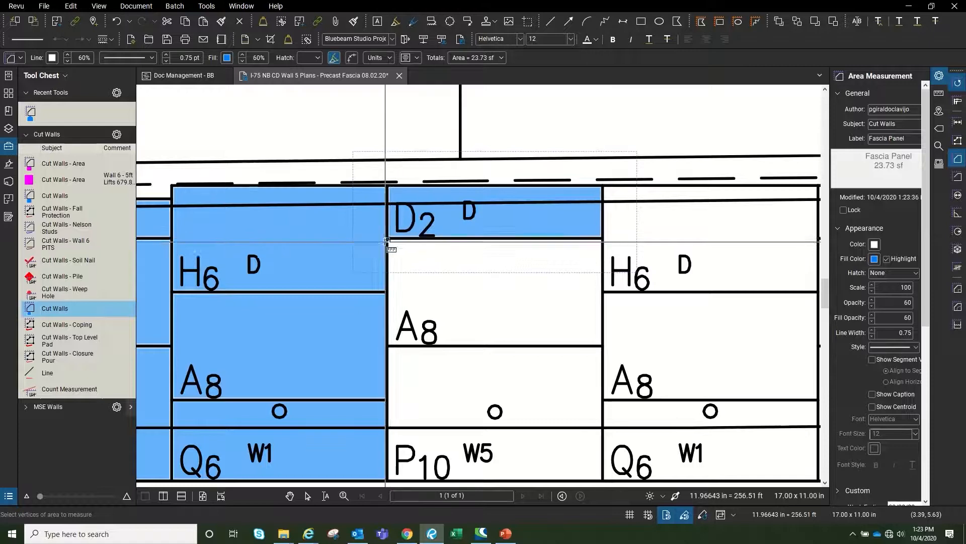
drag(389, 240, 604, 346)
scroll(514, 191, down, 3)
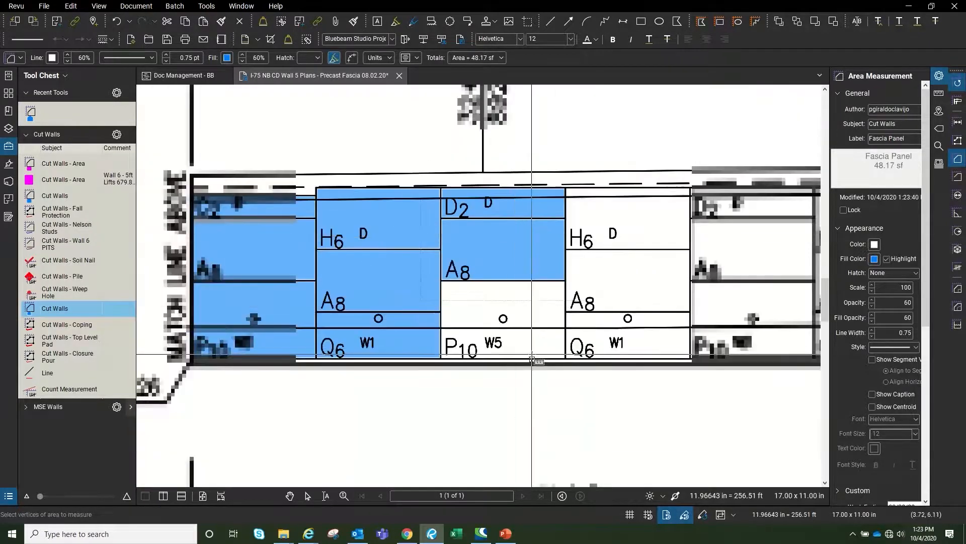
scroll(531, 354, up, 4)
drag(344, 202, 603, 364)
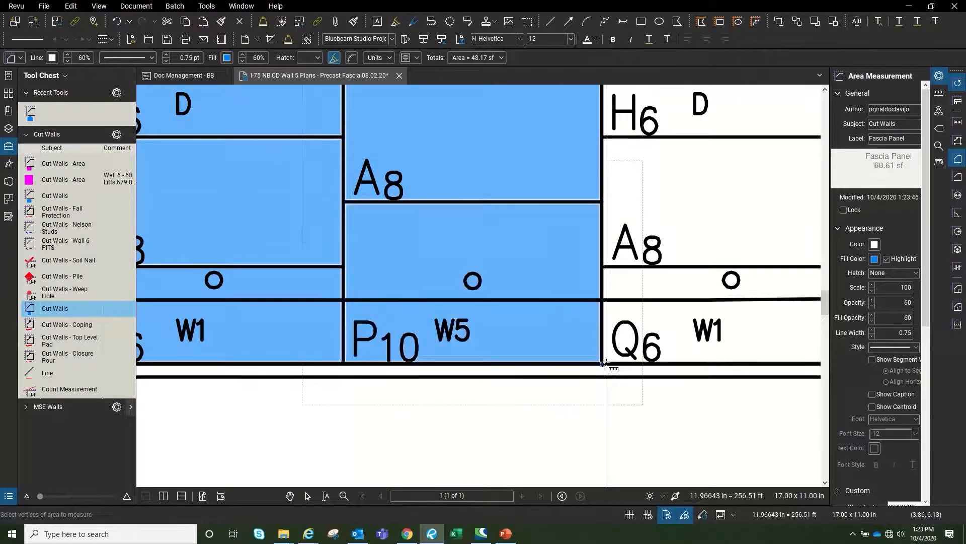
scroll(594, 370, down, 3)
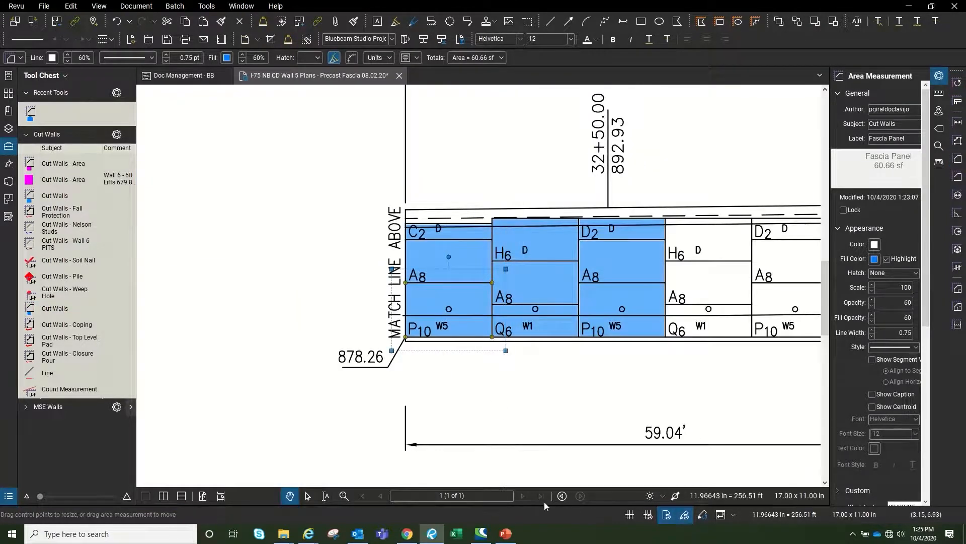
drag(518, 509, 534, 411)
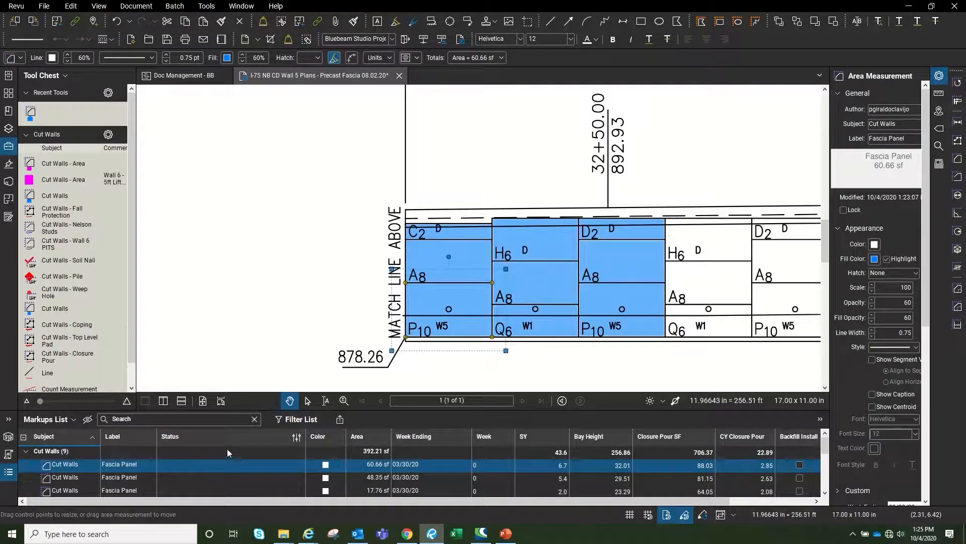
Create a new status model named 'Precast Panels' in Manage Status
click(297, 438)
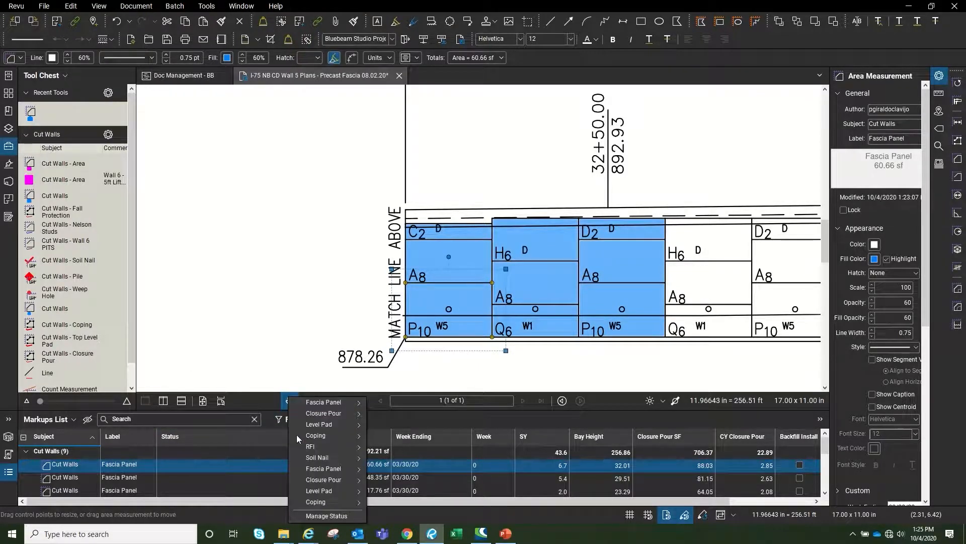
click(338, 515)
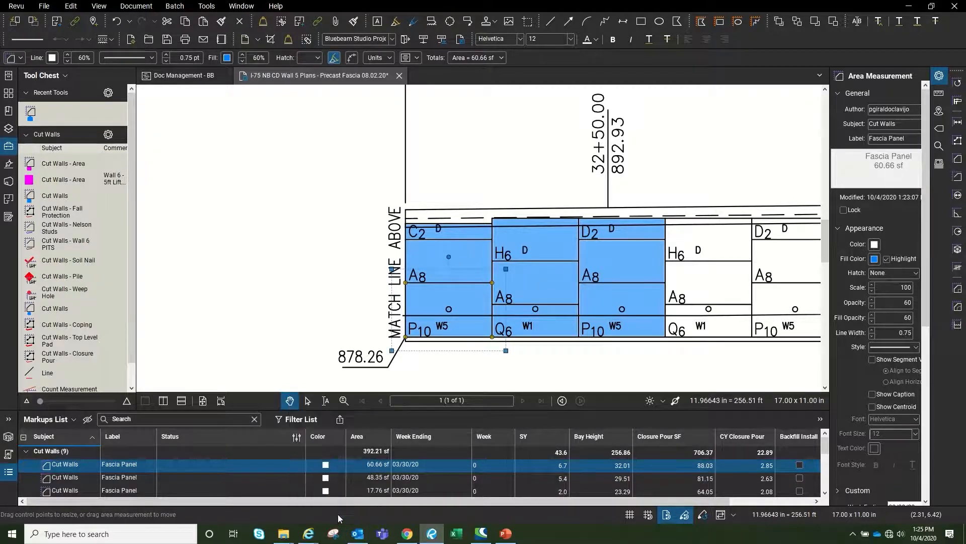
click(433, 315)
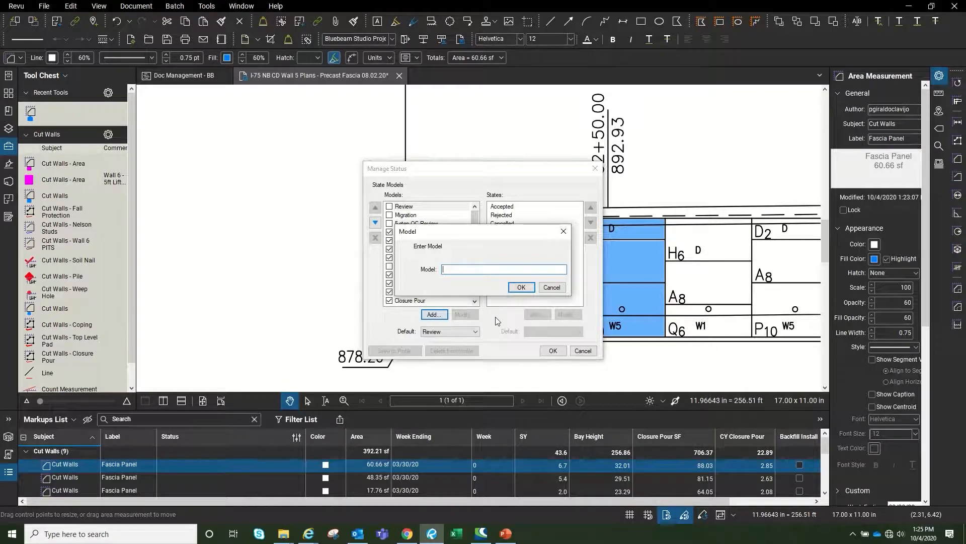
text(Precast pan)
key(BackSpace)
key(BackSpace)
key(BackSpace)
text(Pan)
key(Return)
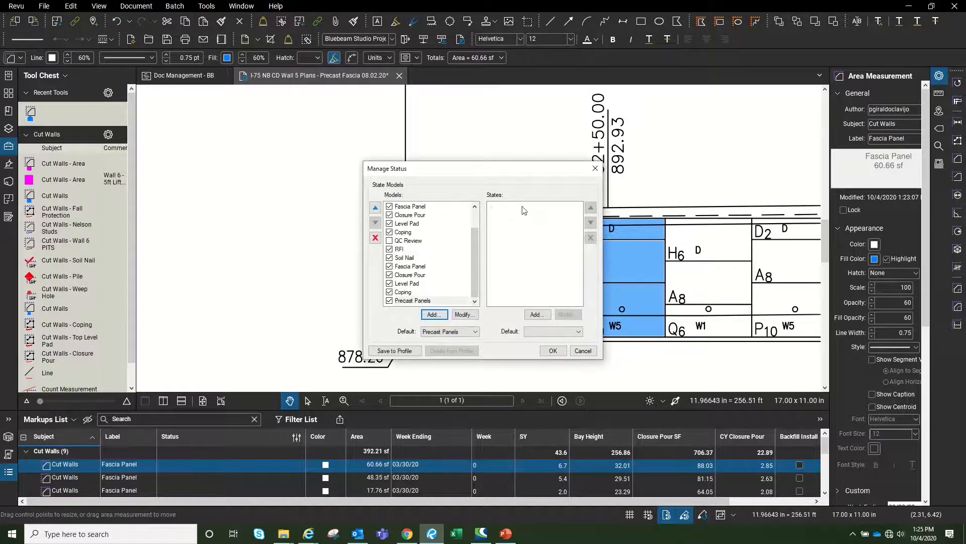
Add a Default state with display text 'Precast Panel' and a white colour
click(539, 316)
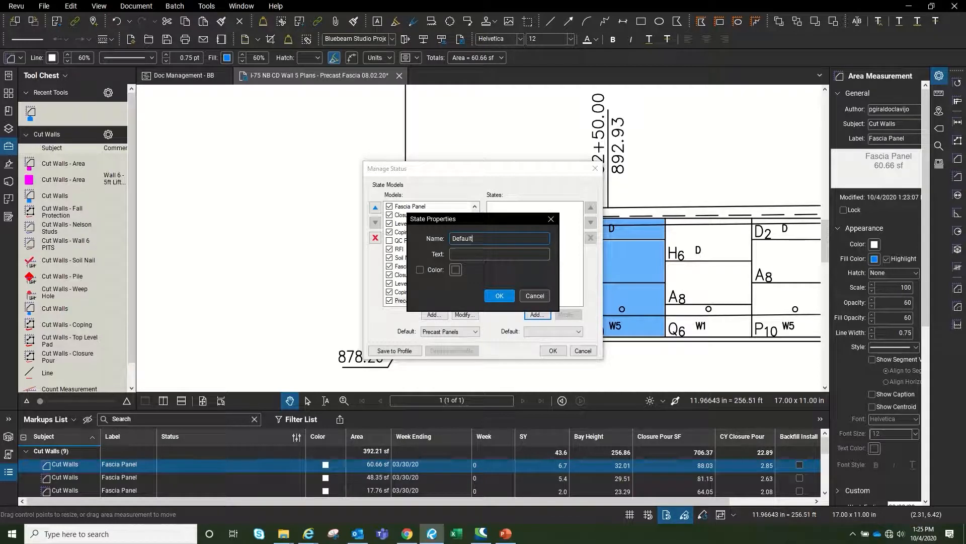
text(Precast Panel)
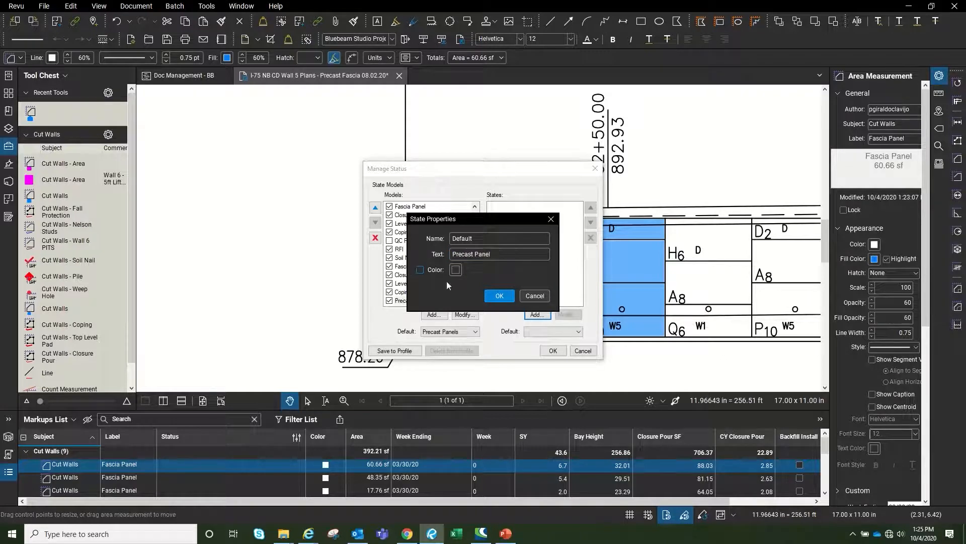
click(424, 271)
click(456, 269)
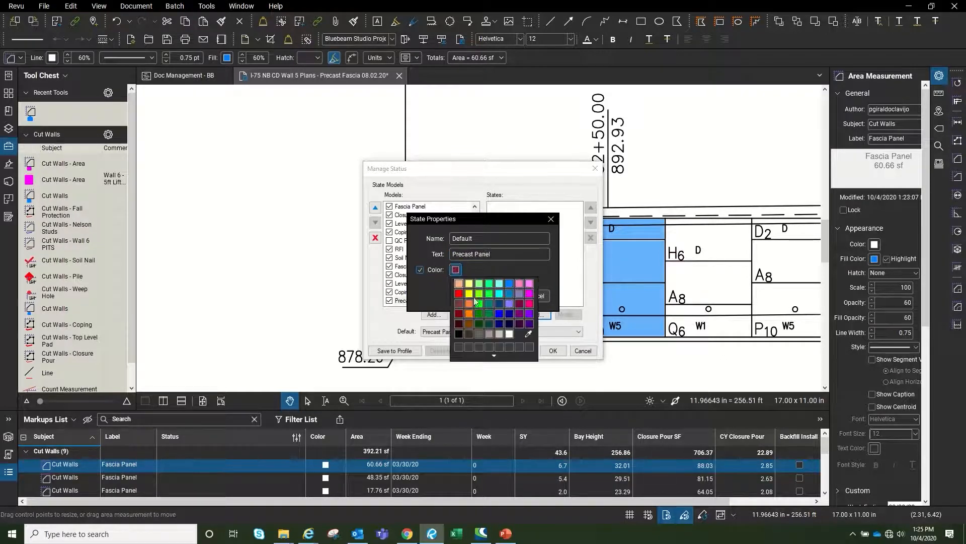
click(510, 333)
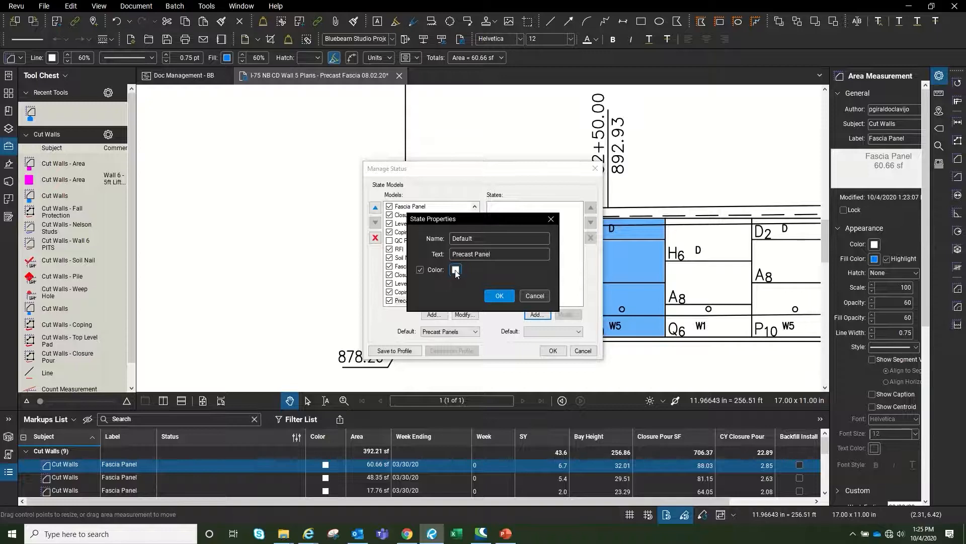
click(493, 296)
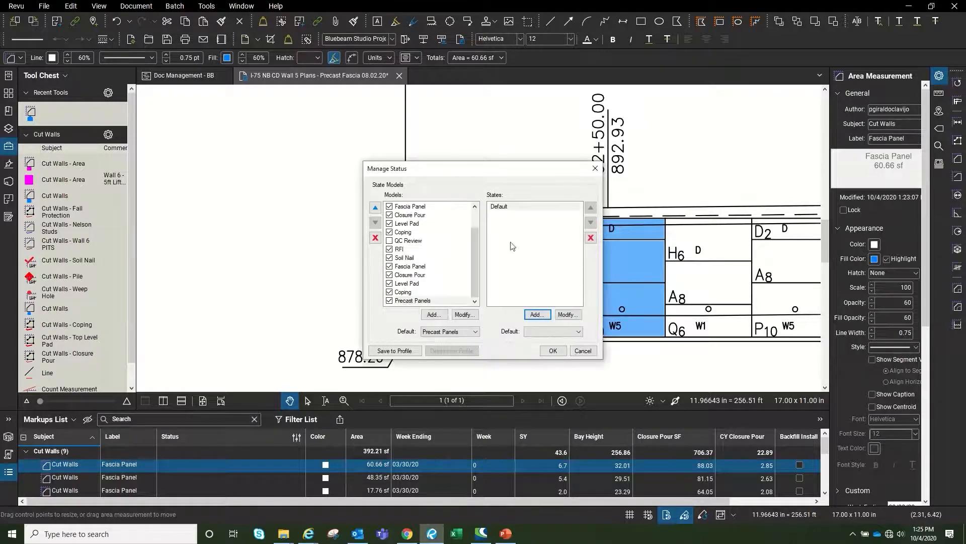
Add an Ordered state with text 'Precast Panel' coloured blue
click(537, 315)
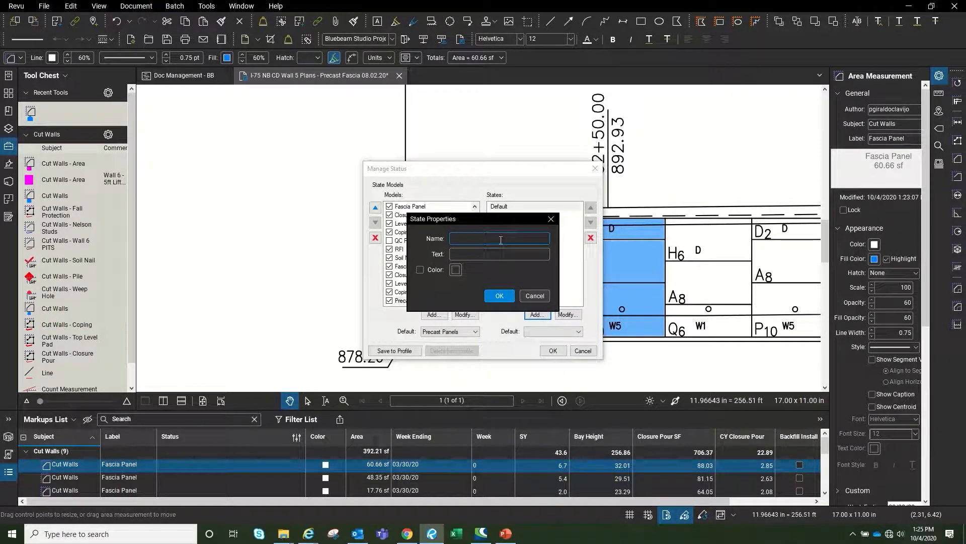
text(Ordered)
key(Tab)
text(Precast P)
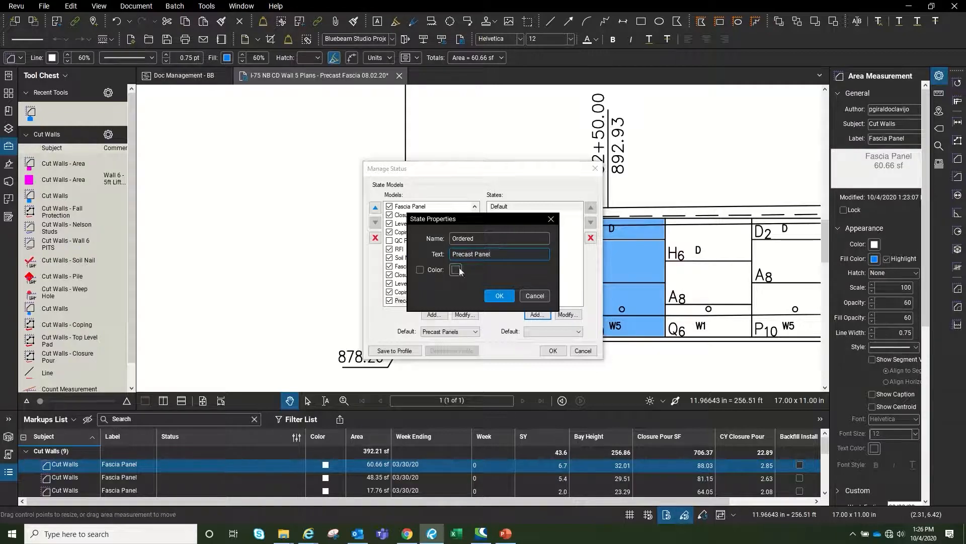
click(420, 269)
click(455, 269)
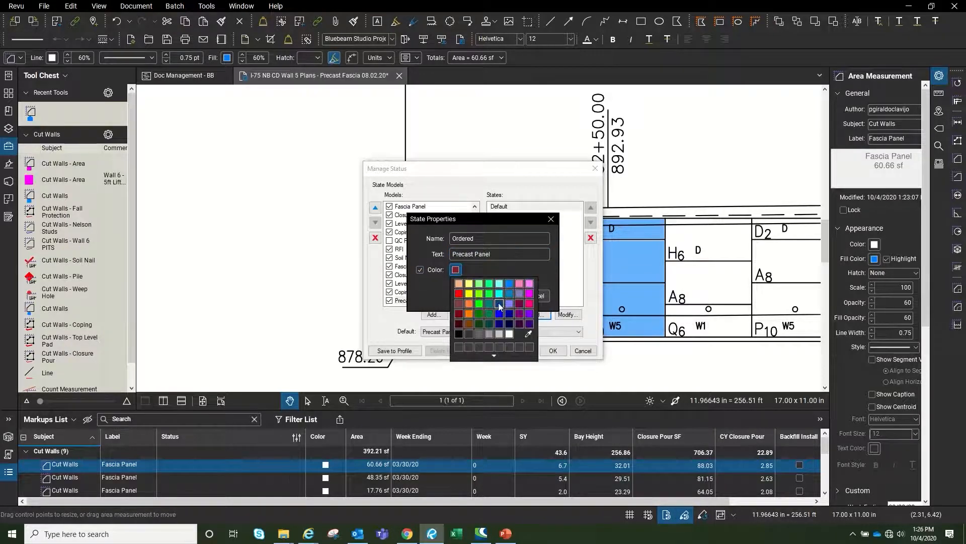
click(509, 291)
click(508, 293)
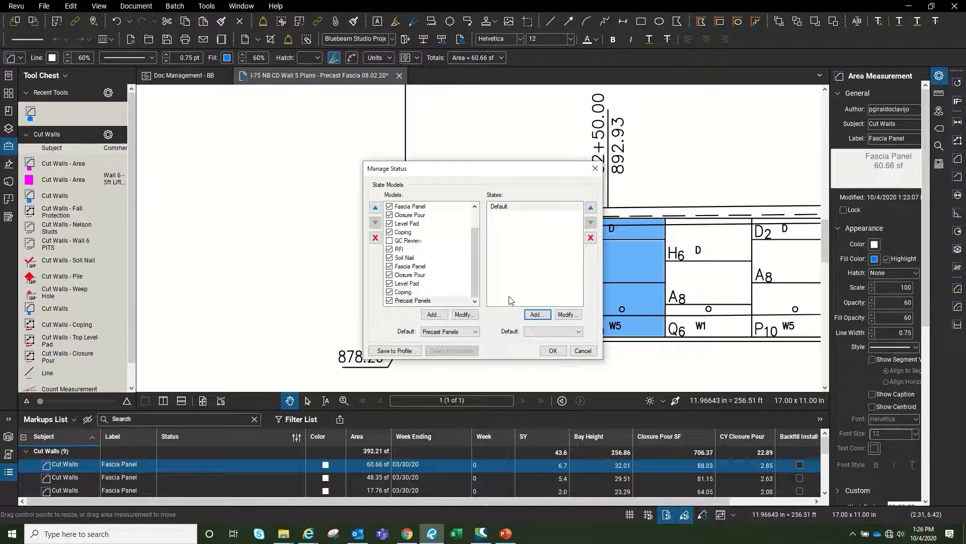
Add a Delivered state with text 'Precast Panel' coloured orange
click(537, 314)
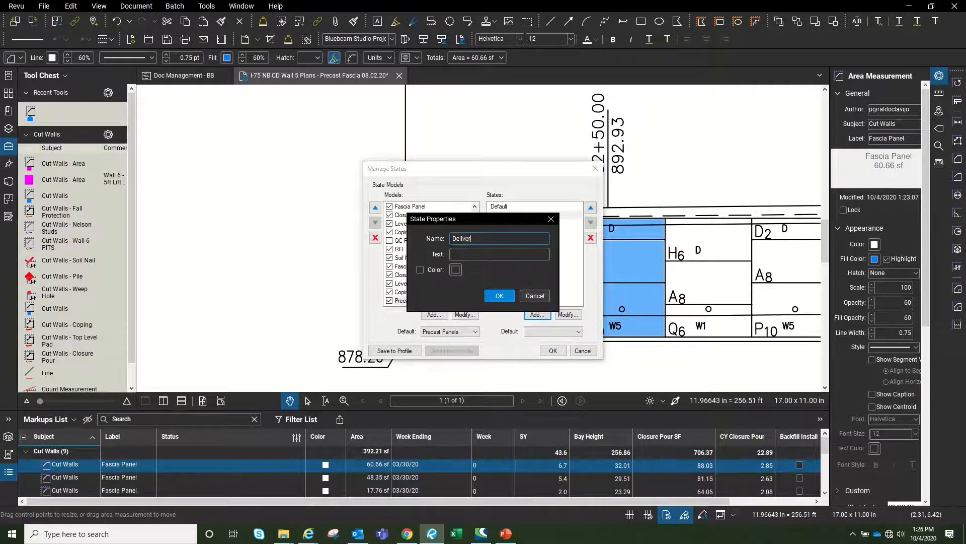
key(Tab)
text(Precast Panel)
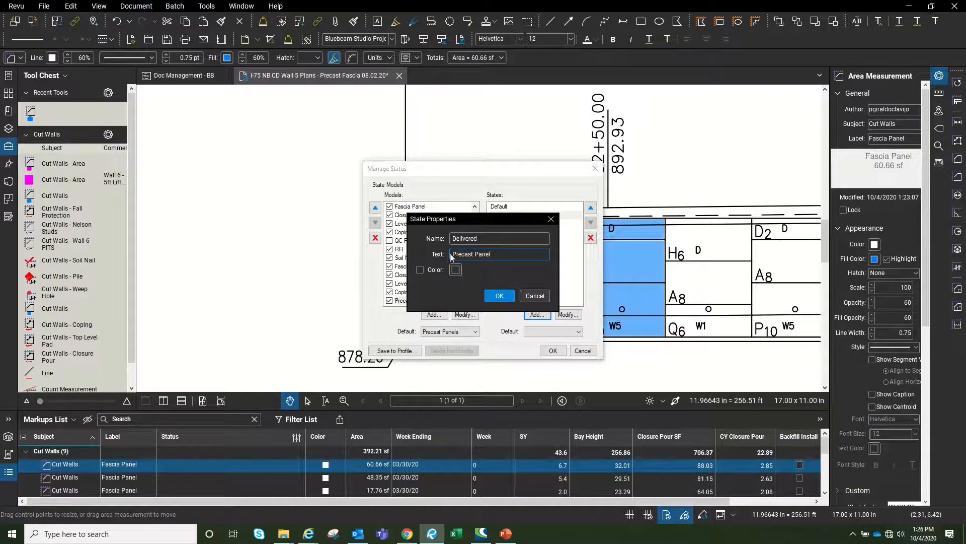
click(427, 269)
click(456, 269)
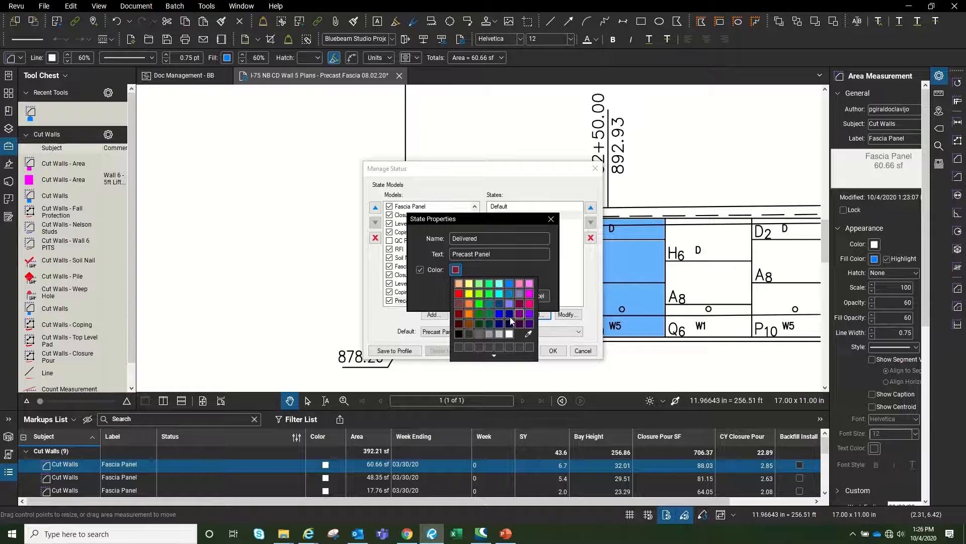
click(507, 305)
click(500, 296)
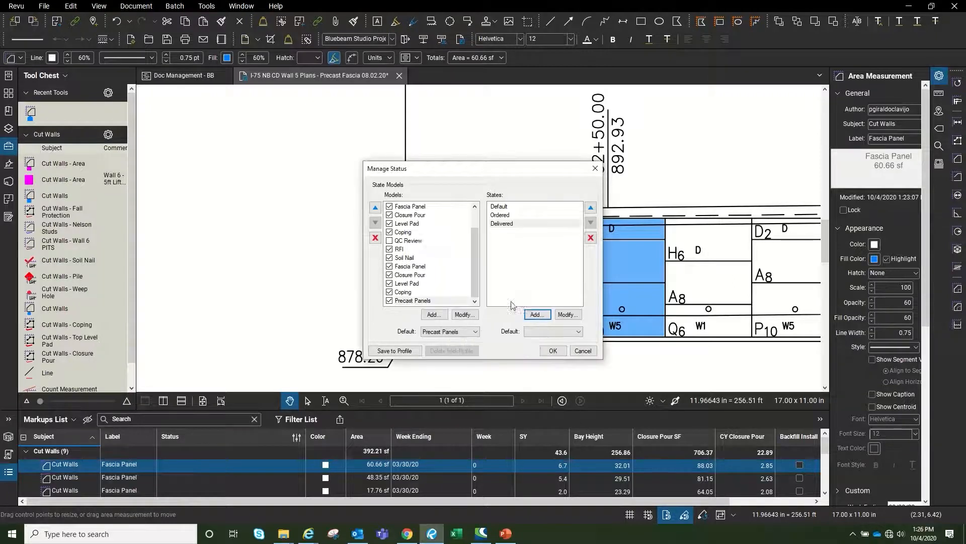
Add an Installed state with text 'Precast Panel' coloured green
click(538, 316)
text(Installed)
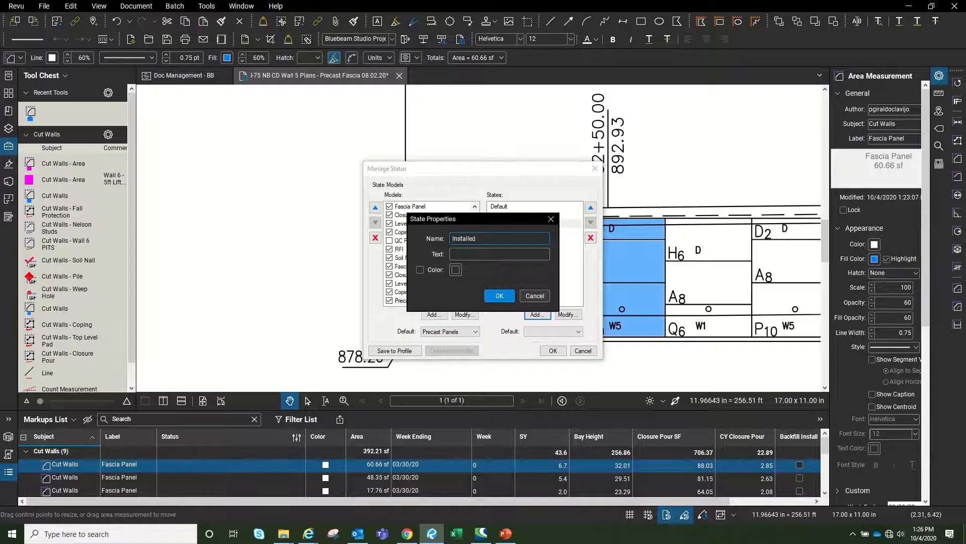
key(Tab)
text(Precast P)
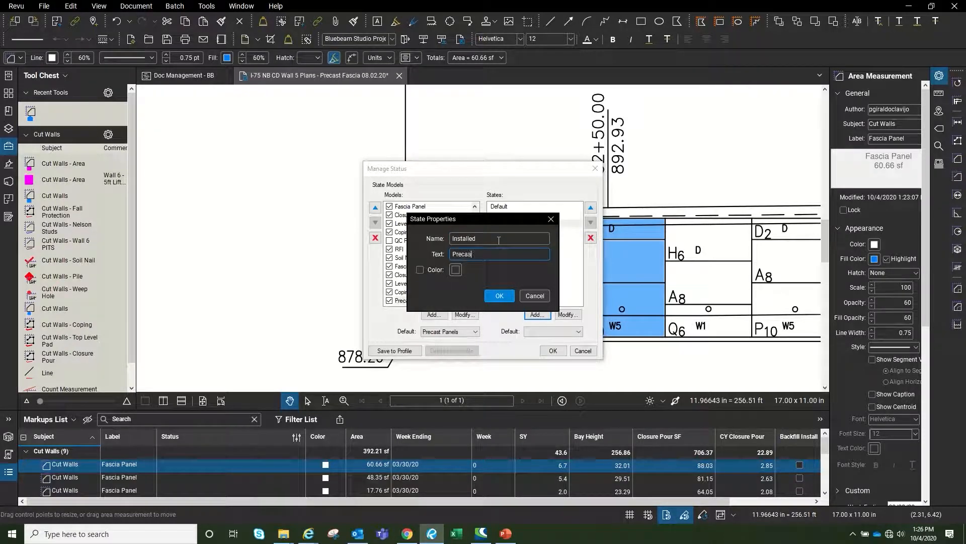
click(419, 269)
click(456, 270)
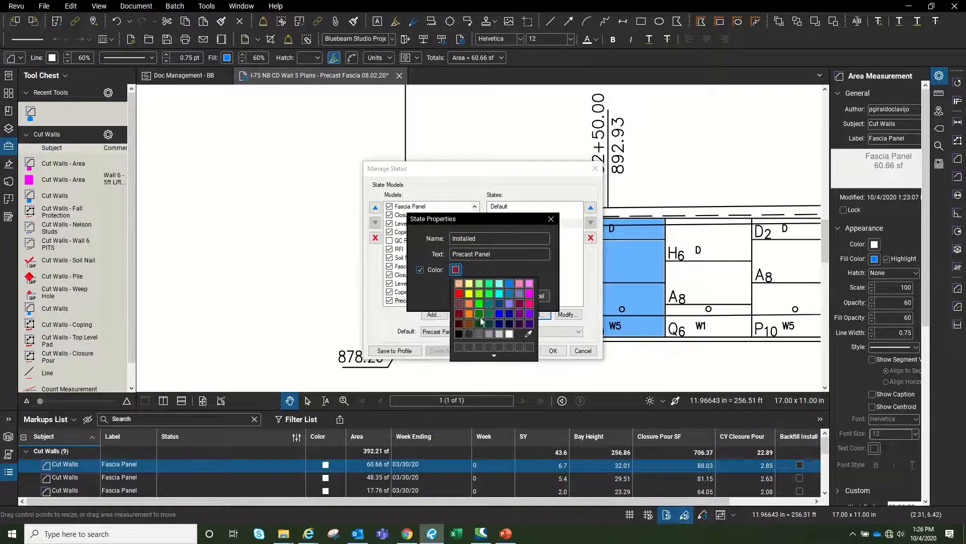
click(481, 315)
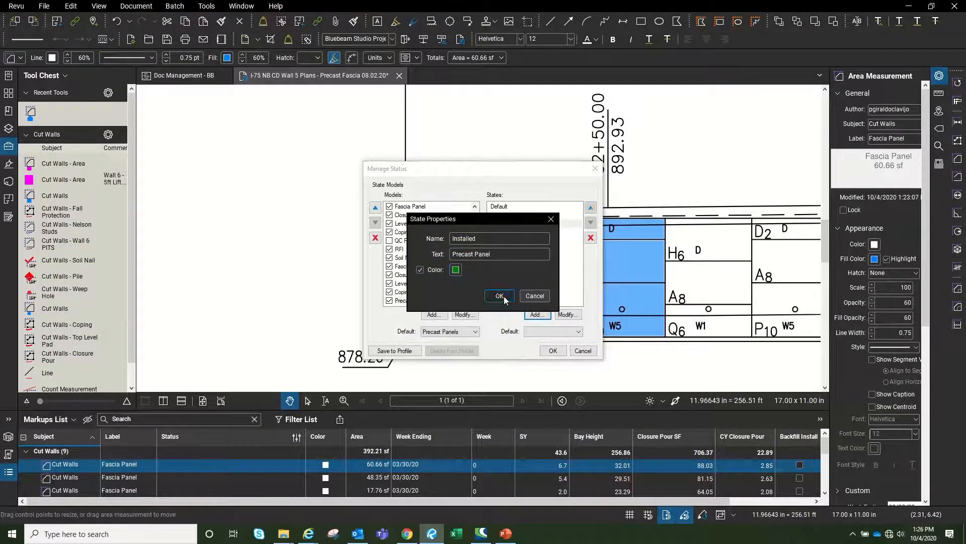
click(499, 296)
Make Default the model's starting state and save the status settings
click(505, 208)
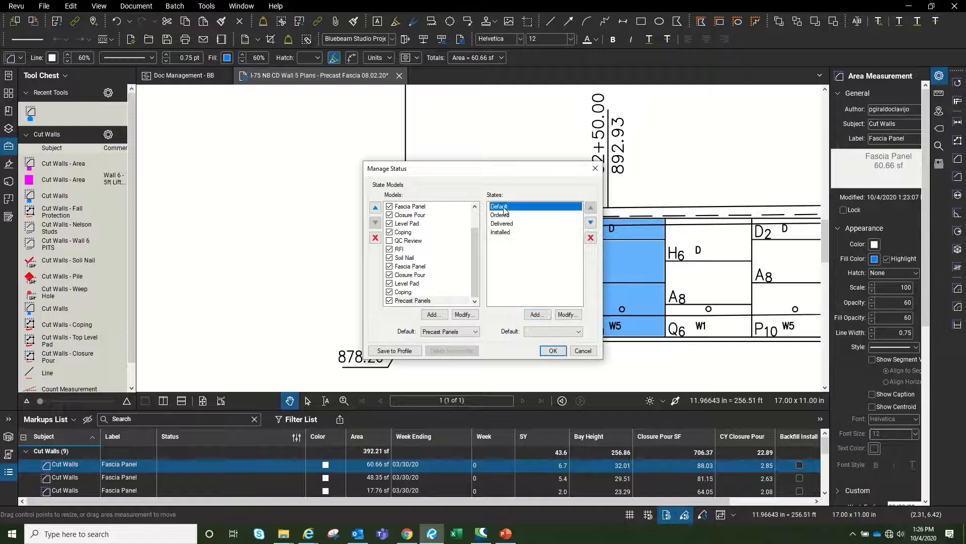
click(554, 334)
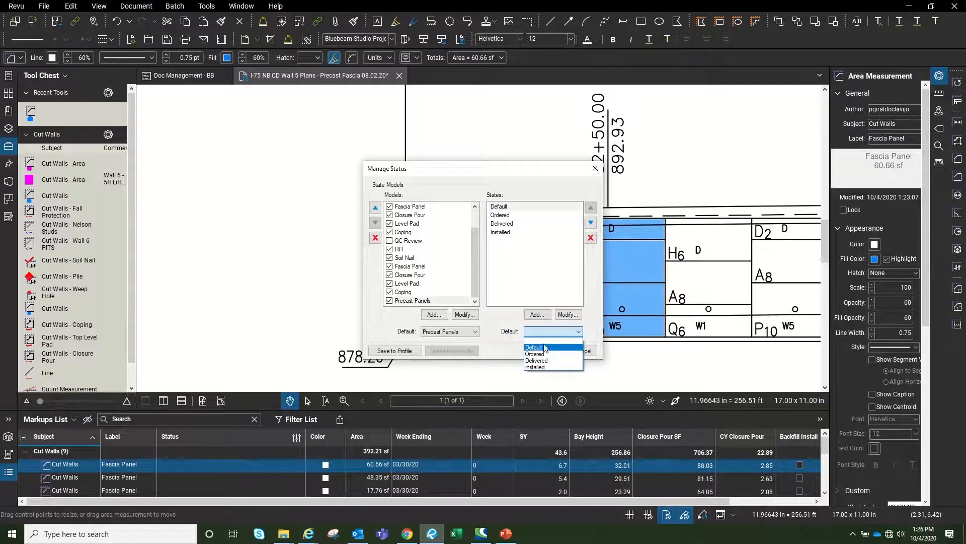
click(533, 347)
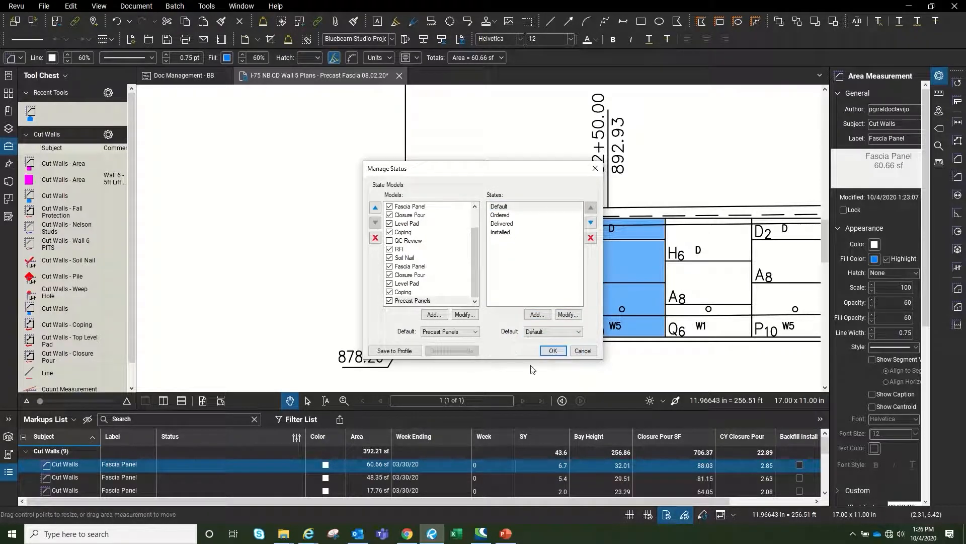
click(552, 351)
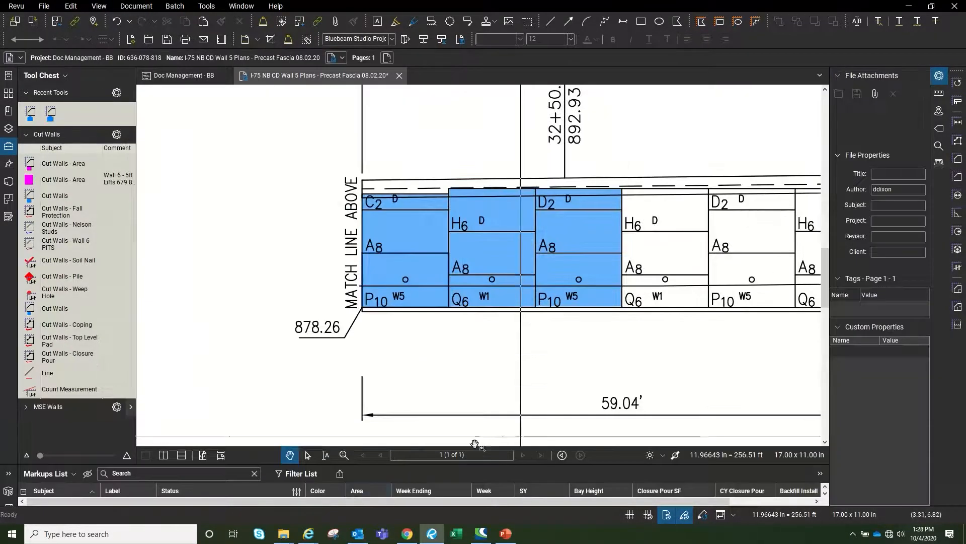
Enlarge the Markups List, select all blue Fascia Panel markups and open their Fill Color choices
mouse_move(492, 463)
mouse_down()
mouse_move(494, 403)
mouse_move(492, 413)
mouse_up()
mouse_move(601, 351)
mouse_down()
mouse_move(589, 318)
mouse_move(370, 166)
mouse_move(334, 166)
mouse_up()
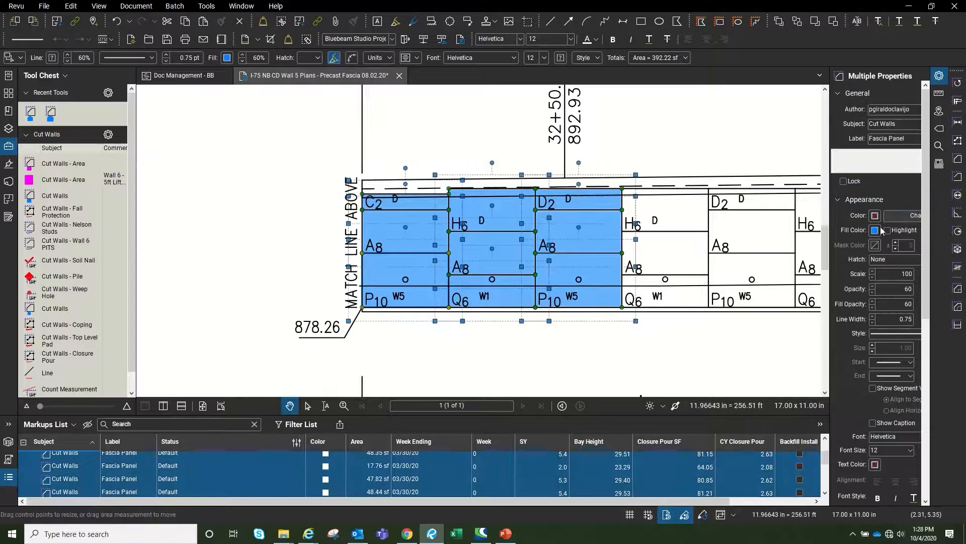
click(875, 230)
Change the selected panels' fill to white, deselect them and collapse the Markups List
click(928, 294)
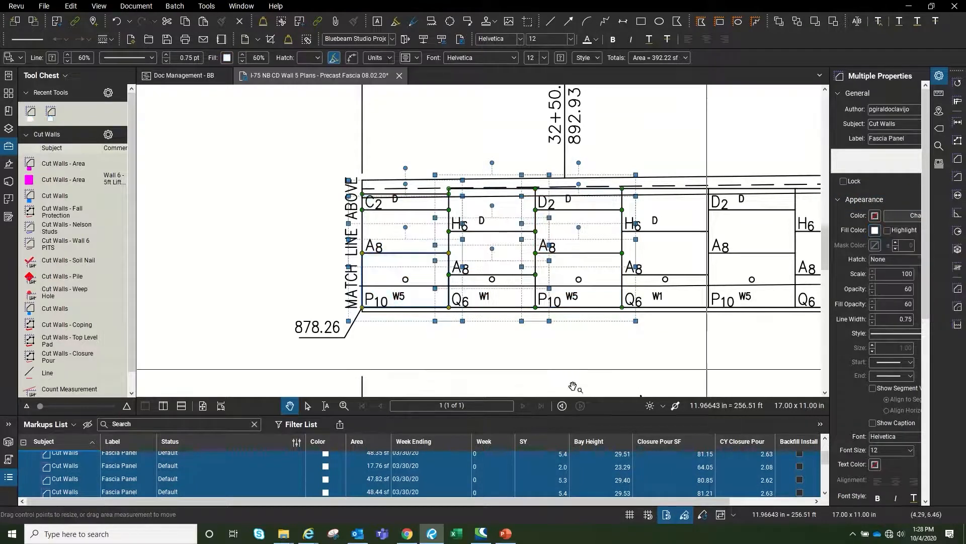
click(729, 351)
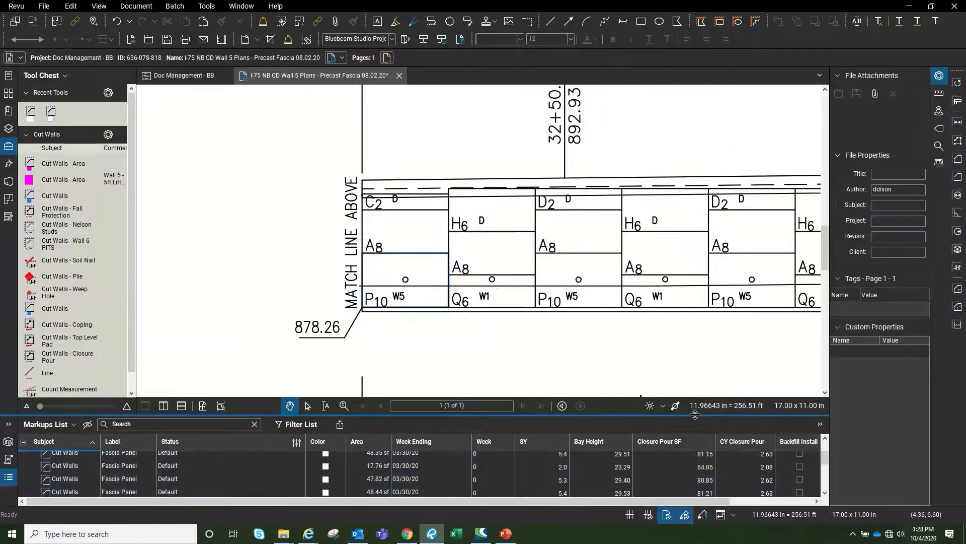
double_click(696, 414)
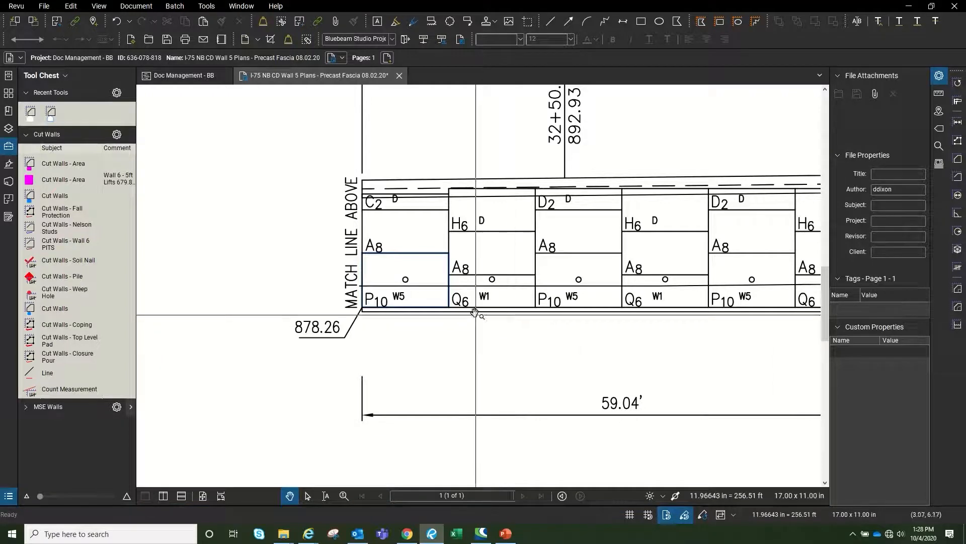
Select the lower-left A8, P10/A8 and Q6/A8 fascia panel markups together
drag(491, 341, 533, 395)
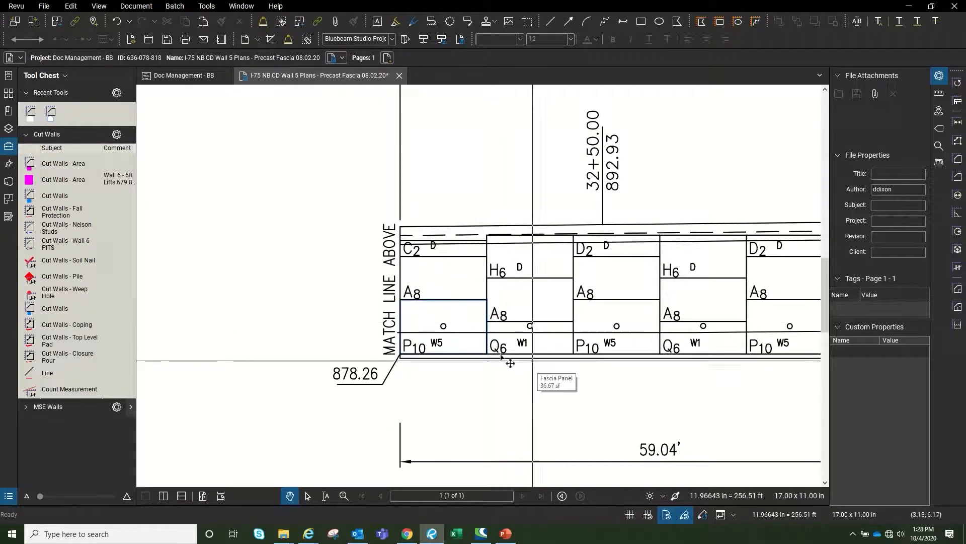
click(477, 328)
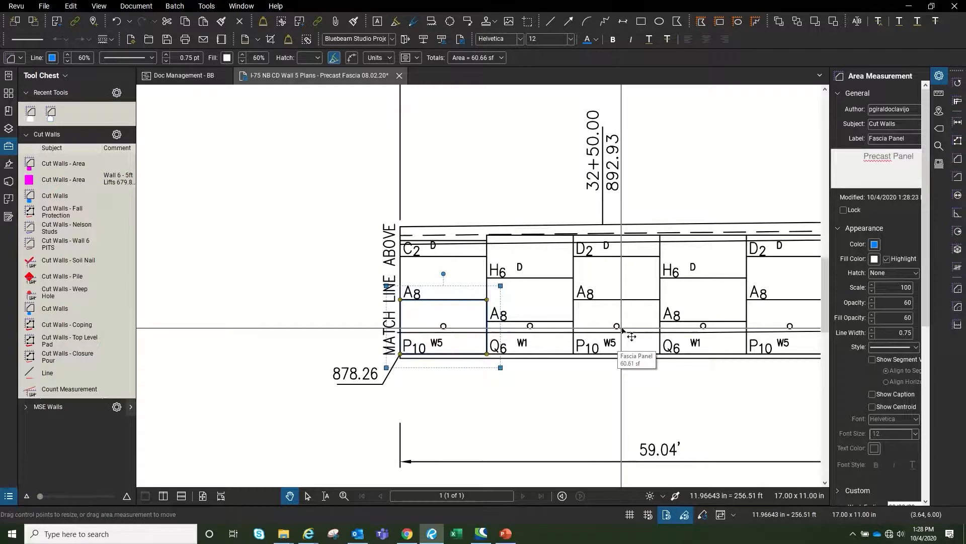
shift+click(583, 334)
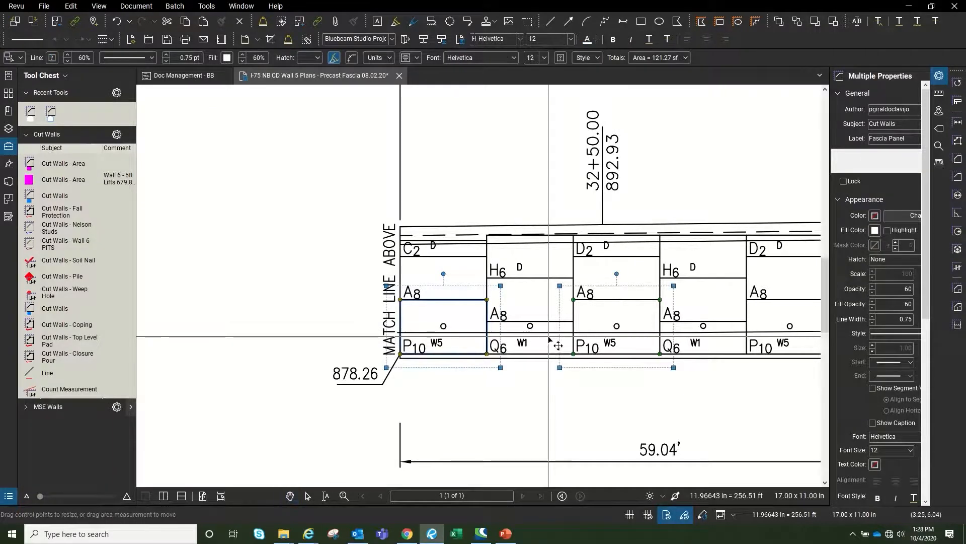
shift+click(560, 291)
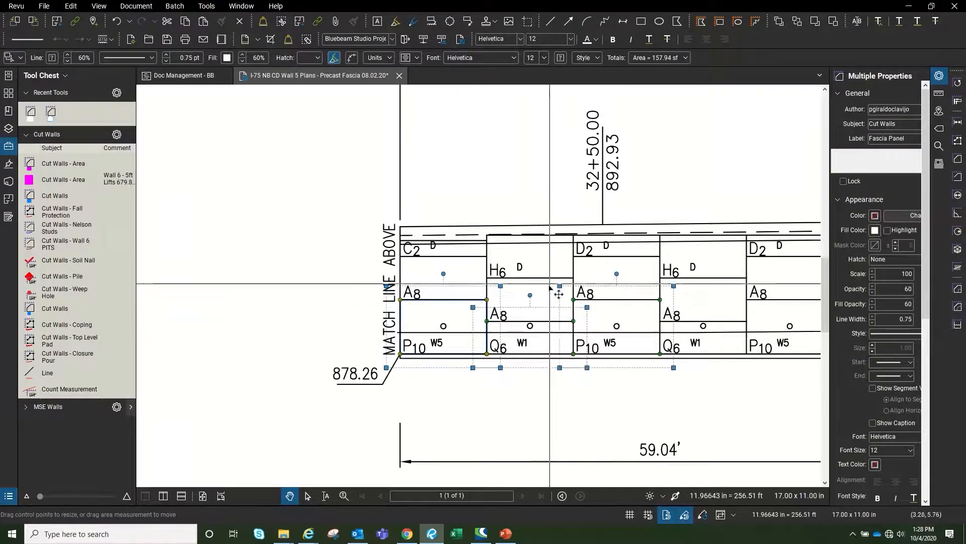
Set the three selected panels to Precast Panels > Ordered status, then deselect them
right_click(542, 342)
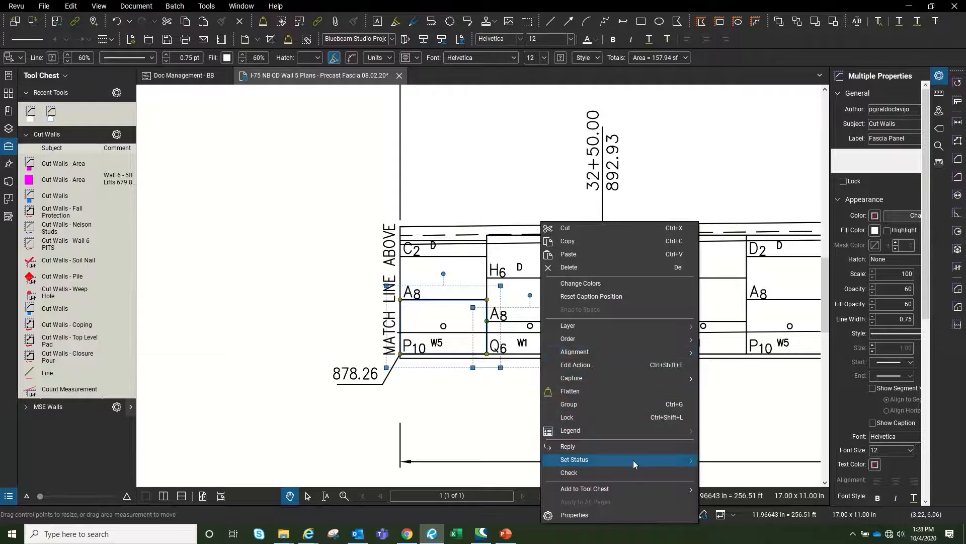
mouse_move(634, 460)
mouse_move(762, 519)
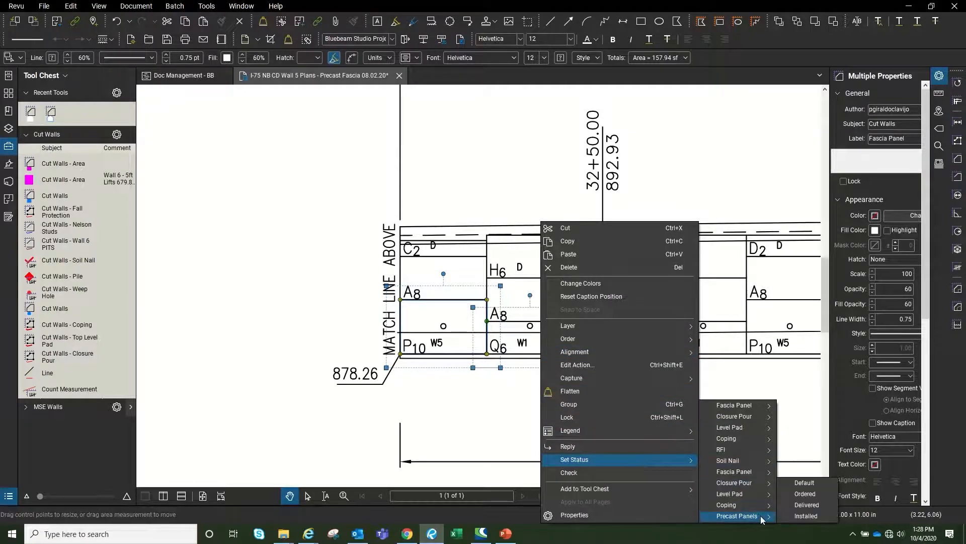
click(805, 494)
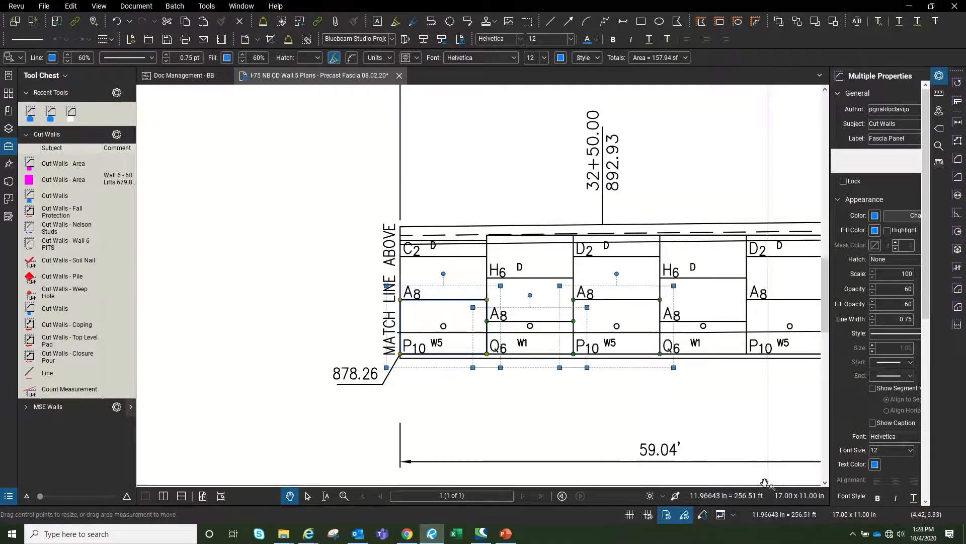
scroll(470, 355, down, 2)
scroll(484, 352, up, 2)
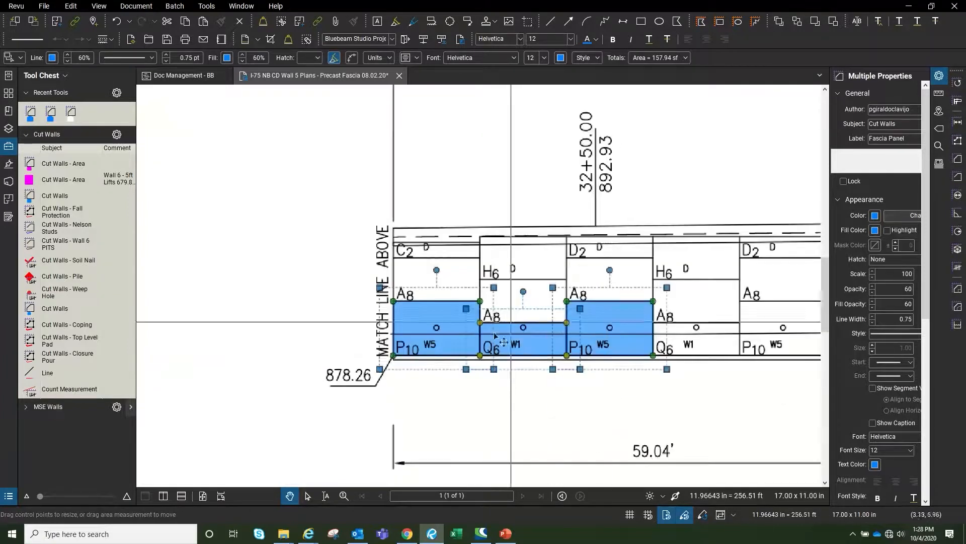
click(638, 419)
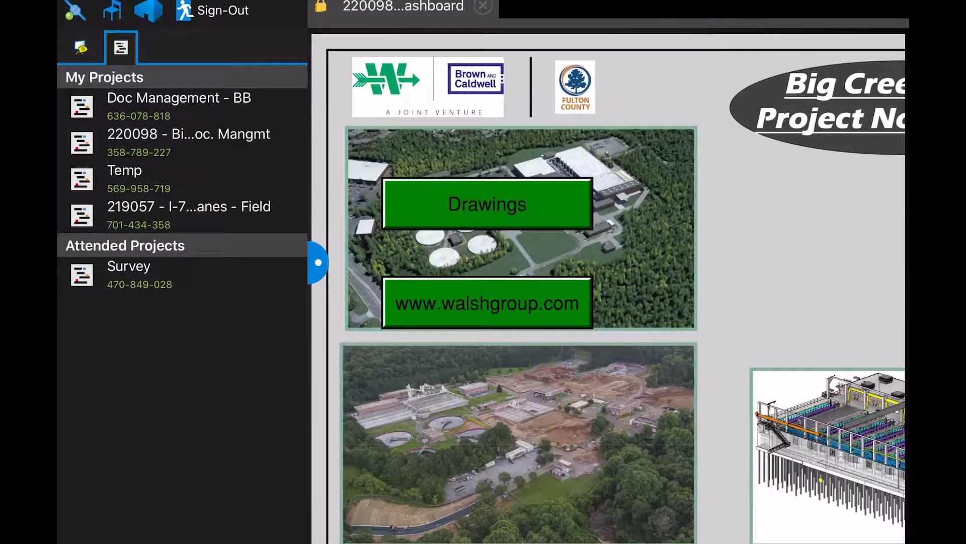
On the iPad, open the Precast Fascia PDF via Doc Management - BB > 05_Project Tracking and zoom in
click(179, 107)
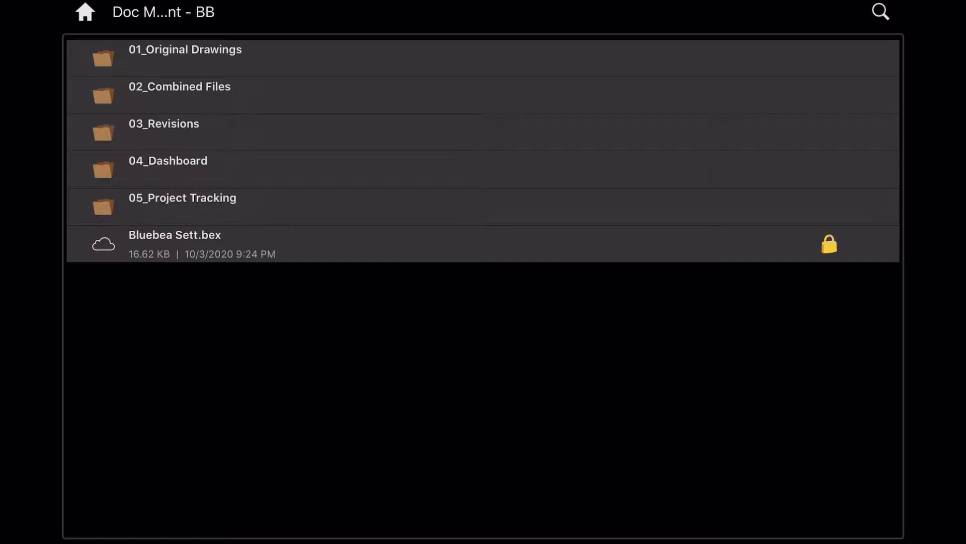
click(183, 206)
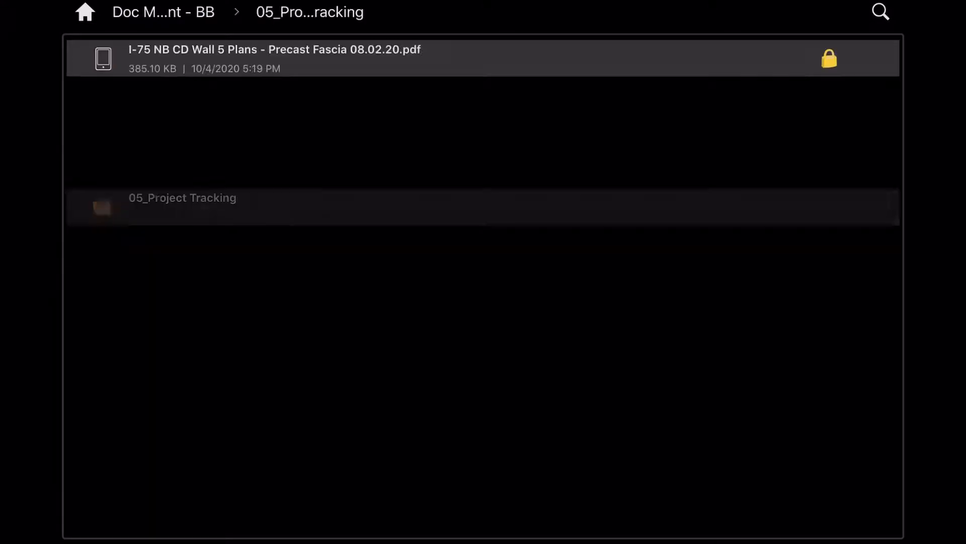
click(275, 58)
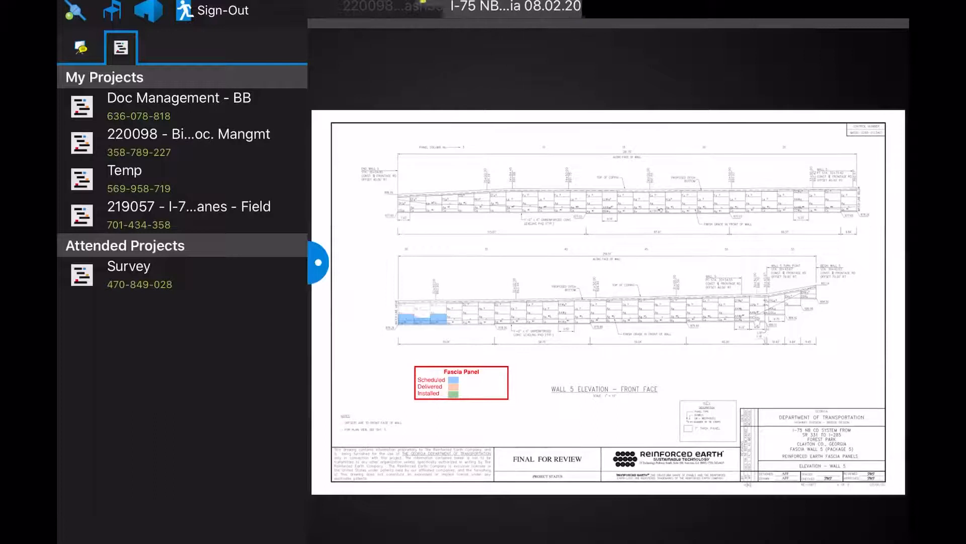
scroll(423, 317, up, 10)
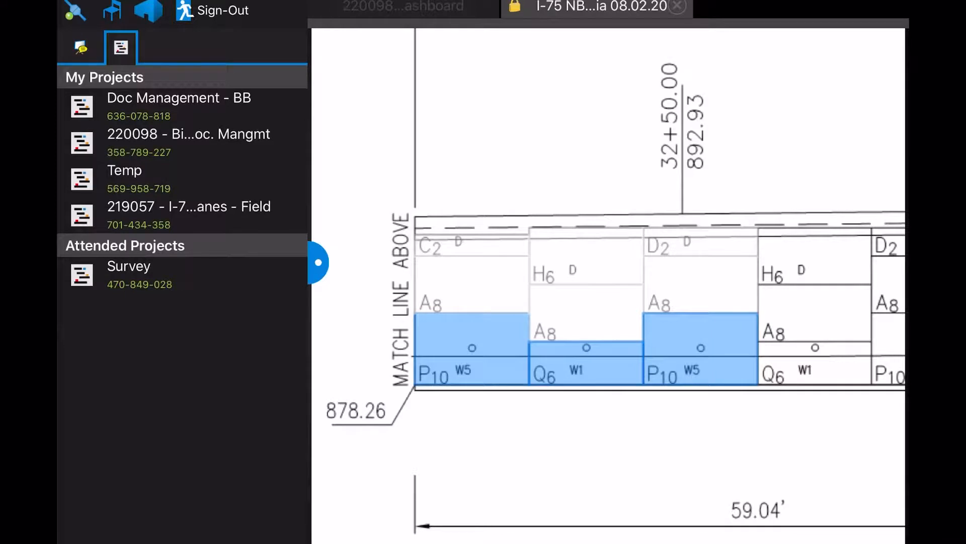
Check out the drawing for editing and expand the markups list to show the Fascia Panel rows
click(586, 363)
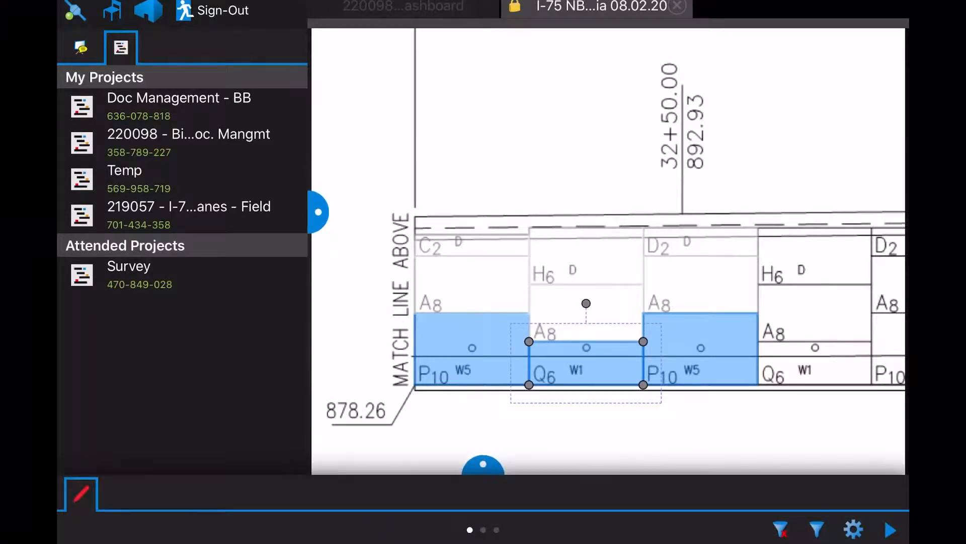
click(597, 7)
click(629, 46)
click(587, 433)
click(586, 363)
drag(483, 465, 483, 403)
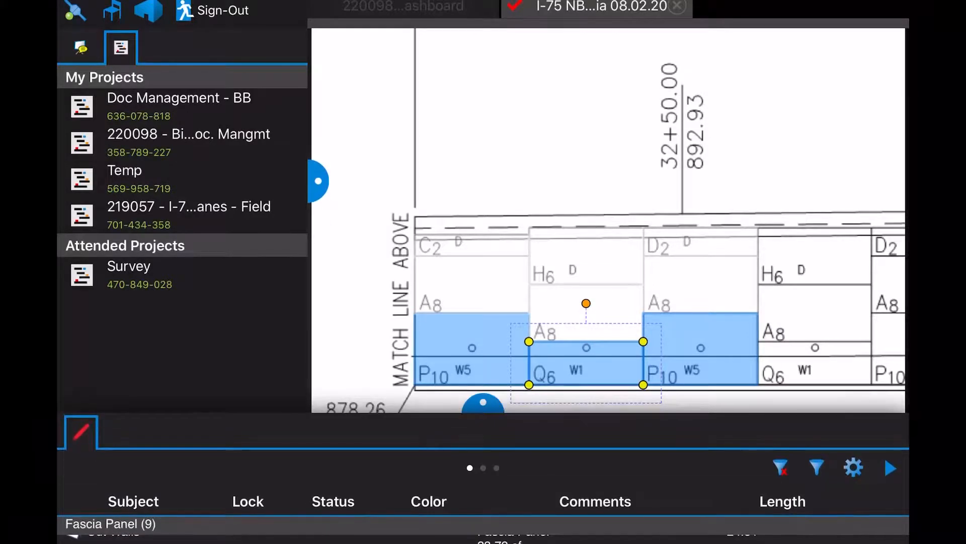
drag(704, 302, 678, 206)
drag(483, 403, 484, 354)
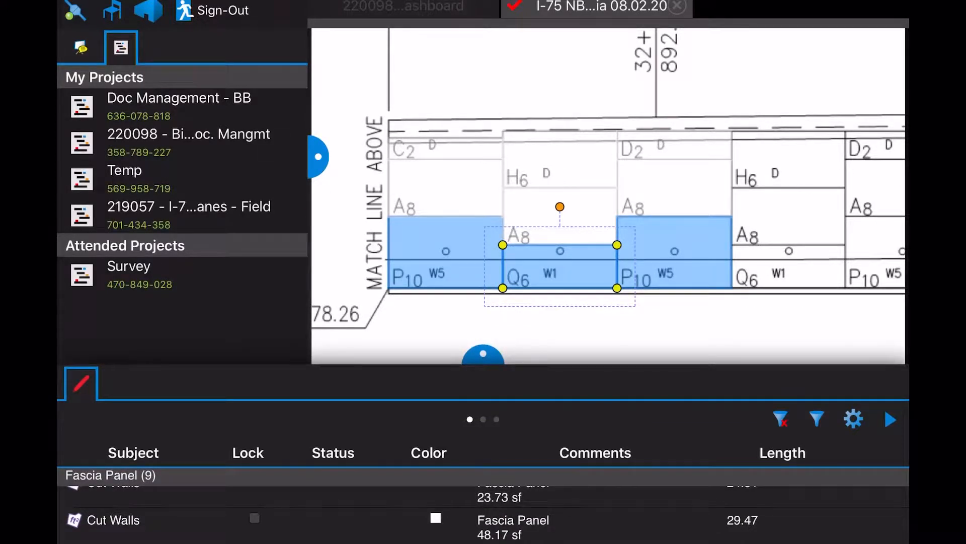
Set the P10 panel right of Q6 to Precast Panels > Delivered so it turns orange
click(674, 252)
scroll(483, 513, down, 1)
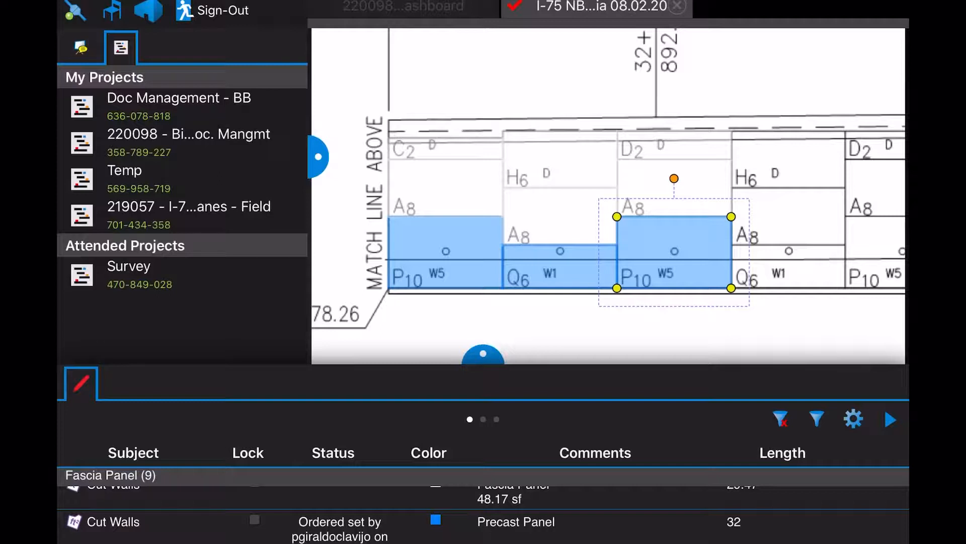
click(340, 529)
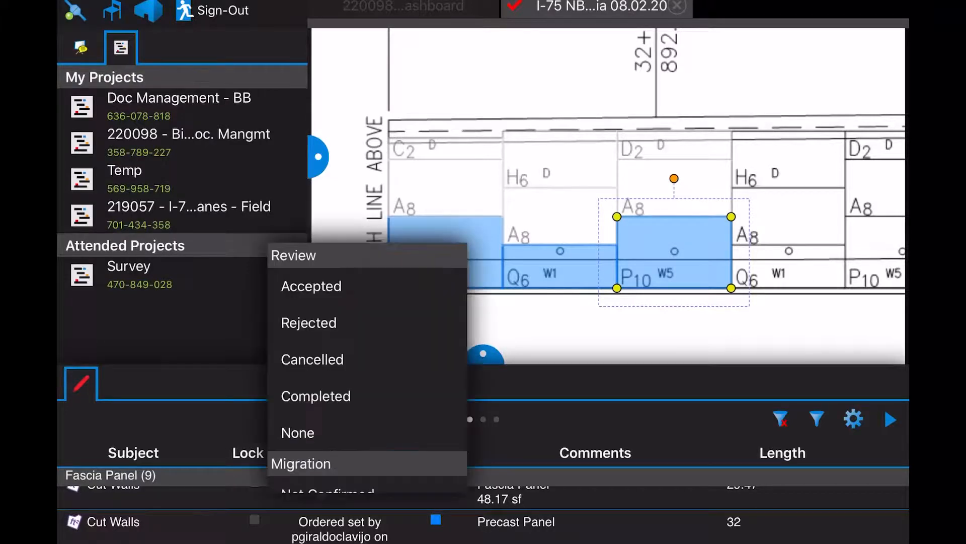
scroll(367, 367, down, 15)
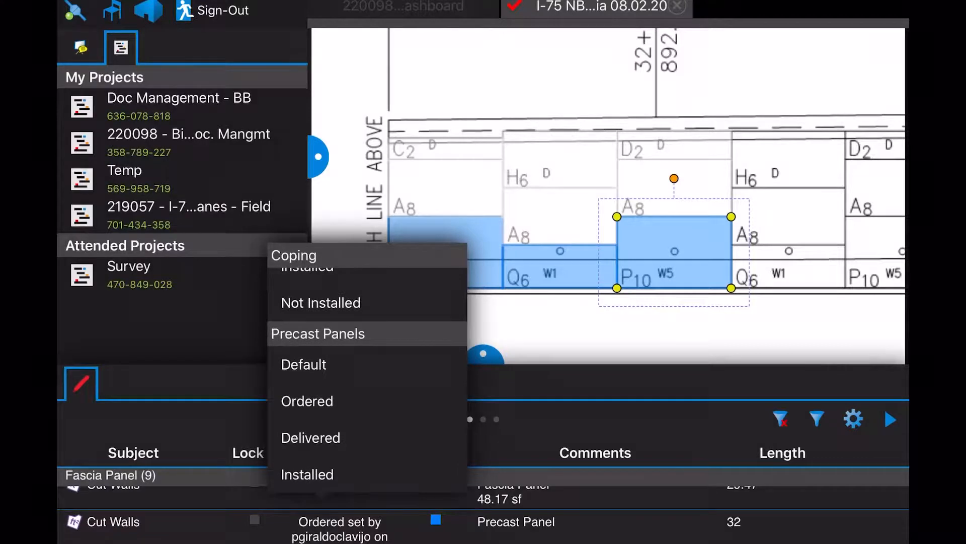
click(311, 437)
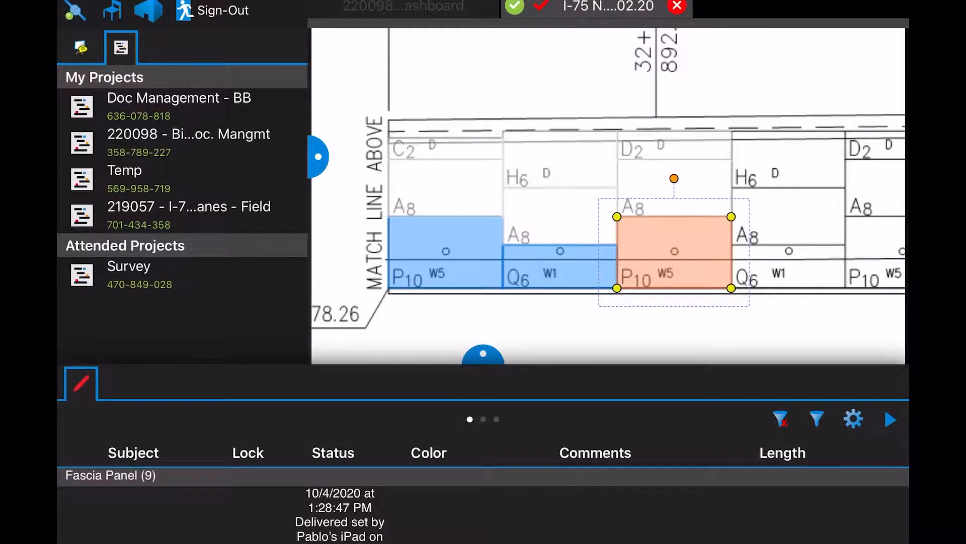
click(890, 419)
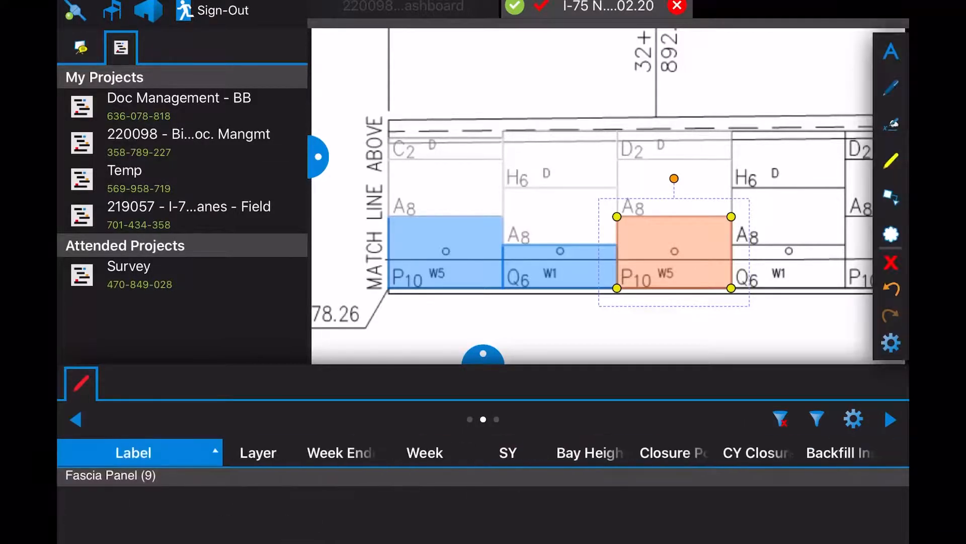
scroll(891, 146, down, 5)
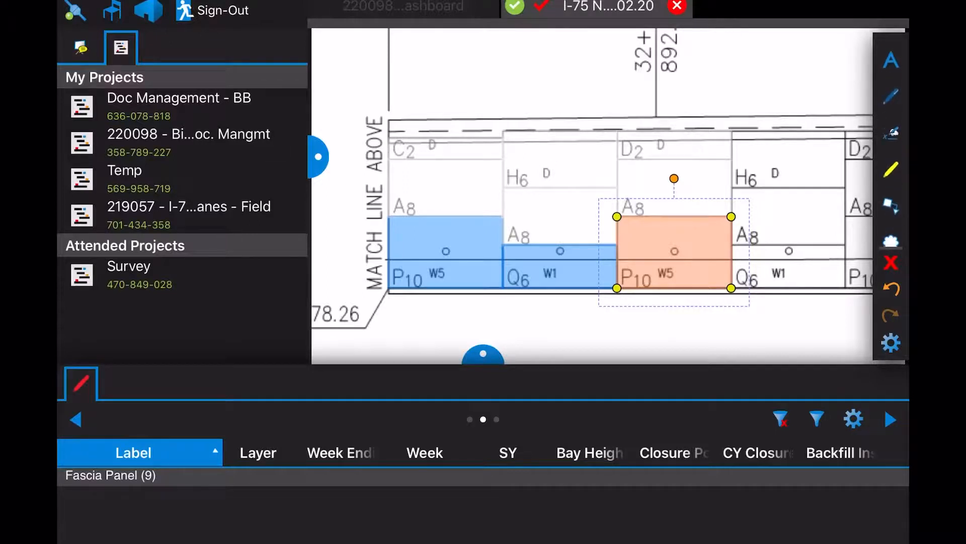
scroll(890, 146, up, 2)
Take a photo of the laptop screen with the iPad camera and attach it to the P10 markup
click(891, 153)
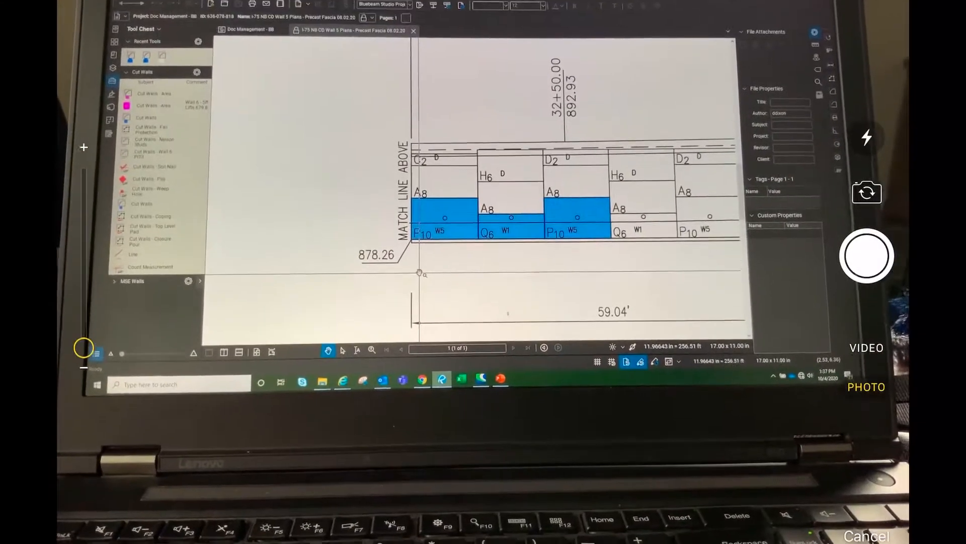
click(867, 256)
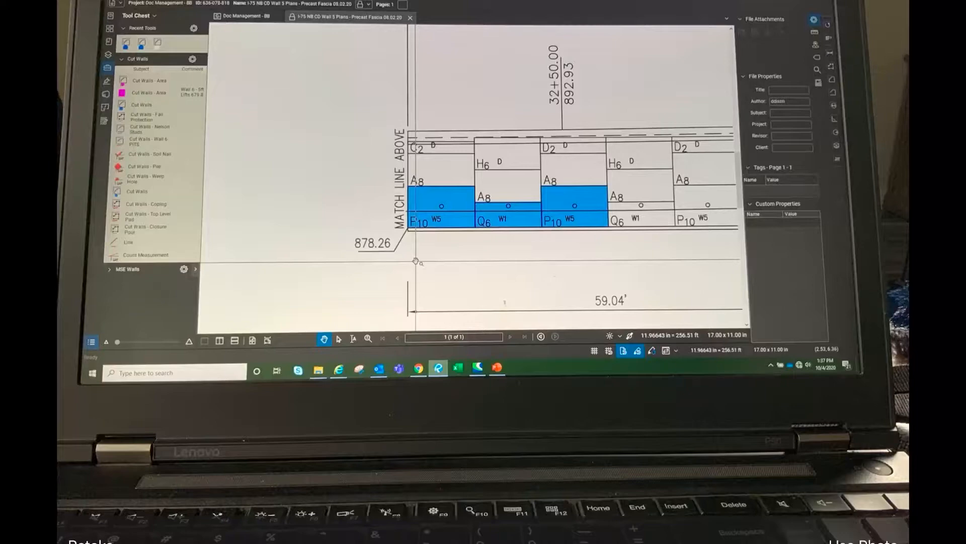
click(863, 541)
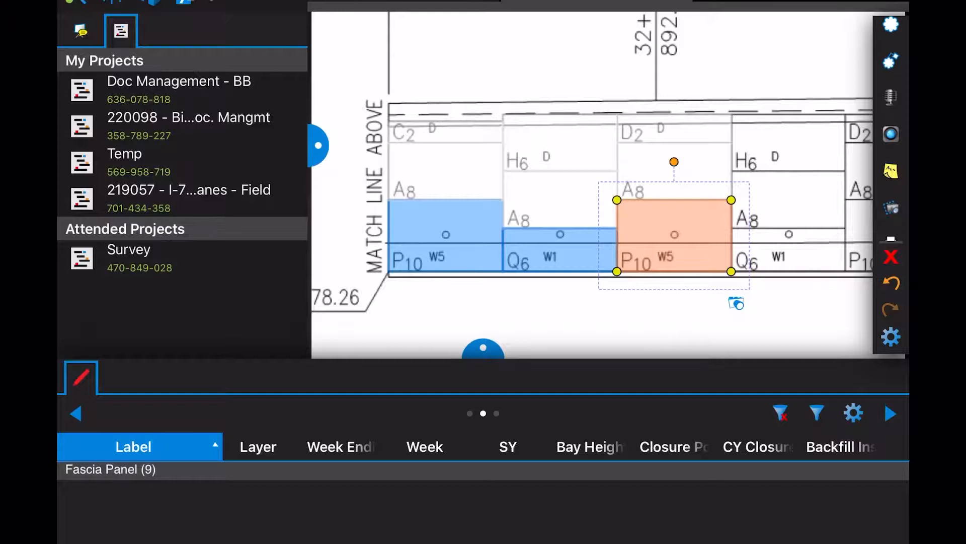
Change the P10 panel's status to Precast Panels > Installed, turning it green
click(629, 322)
click(674, 235)
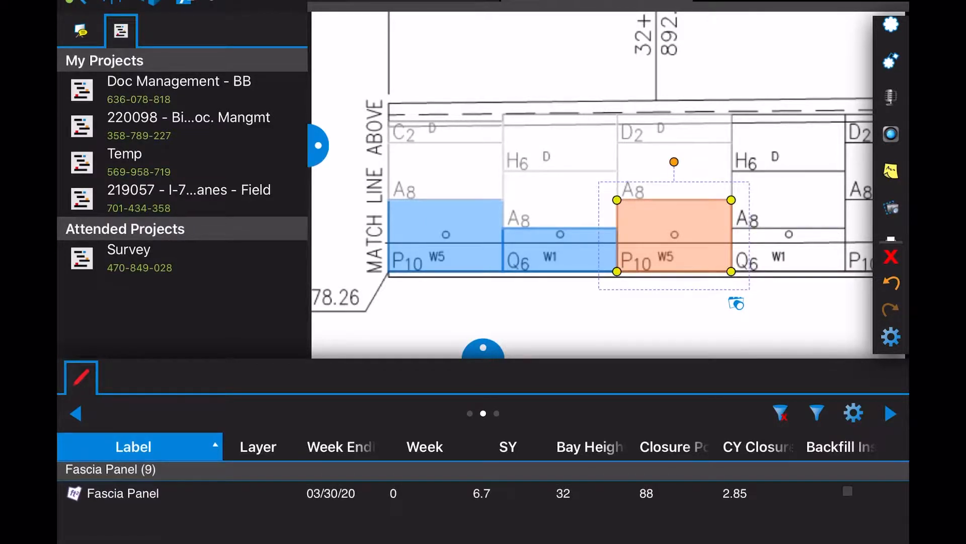
click(75, 413)
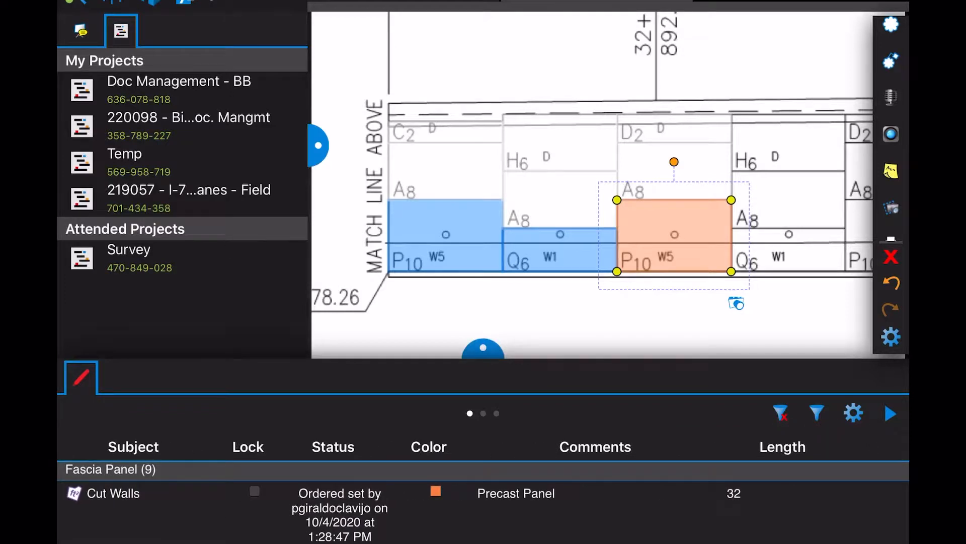
click(333, 504)
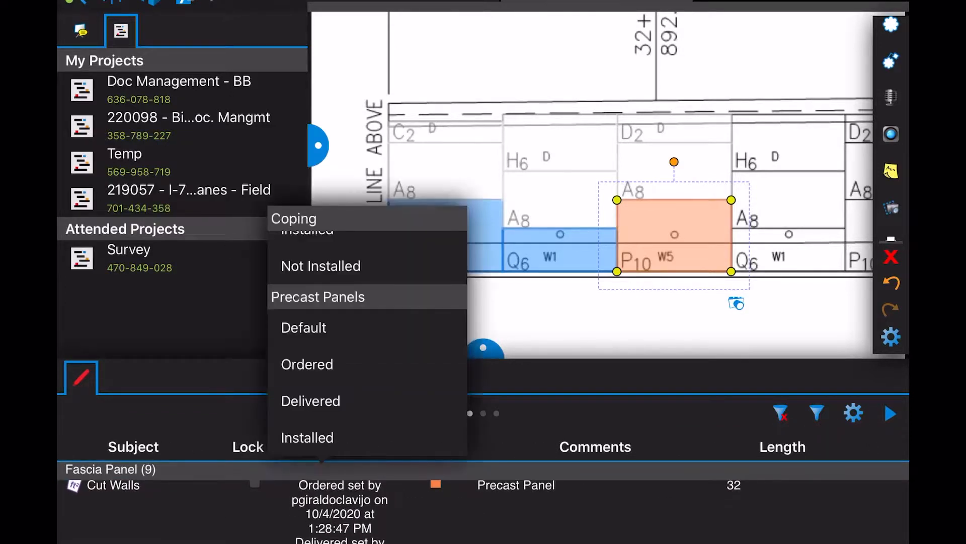
click(307, 437)
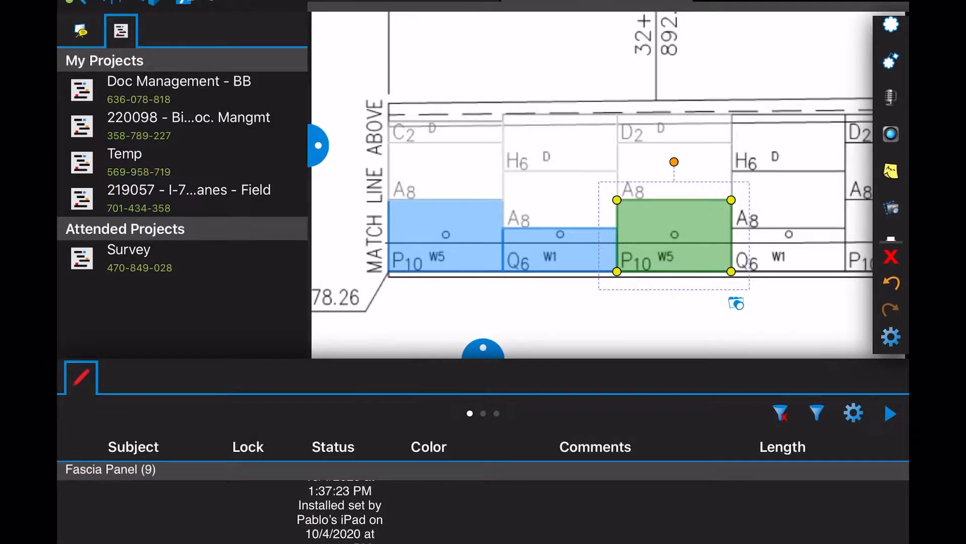
drag(483, 348, 483, 361)
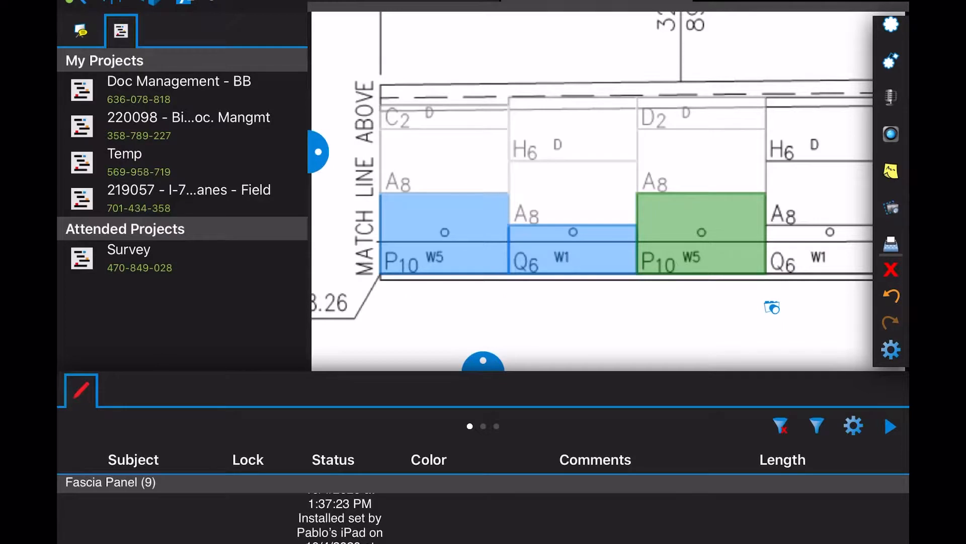
Set the middle Q6 panel's status to Precast Panels > Delivered, turning it orange
click(444, 233)
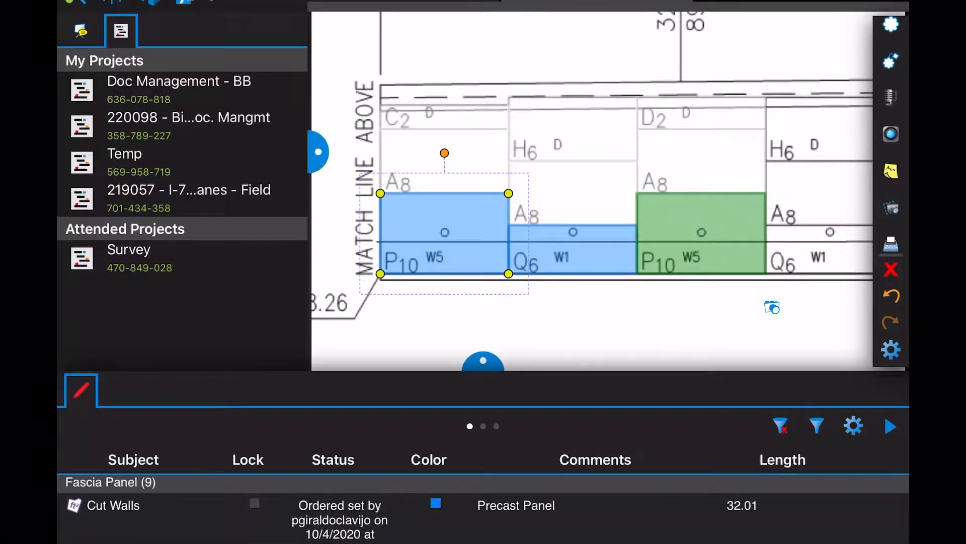
click(573, 249)
click(338, 518)
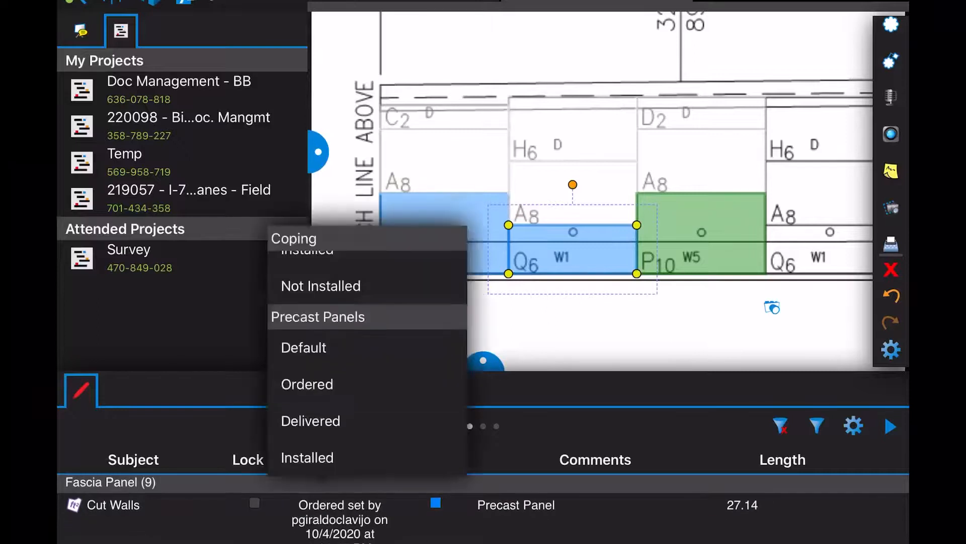
click(311, 421)
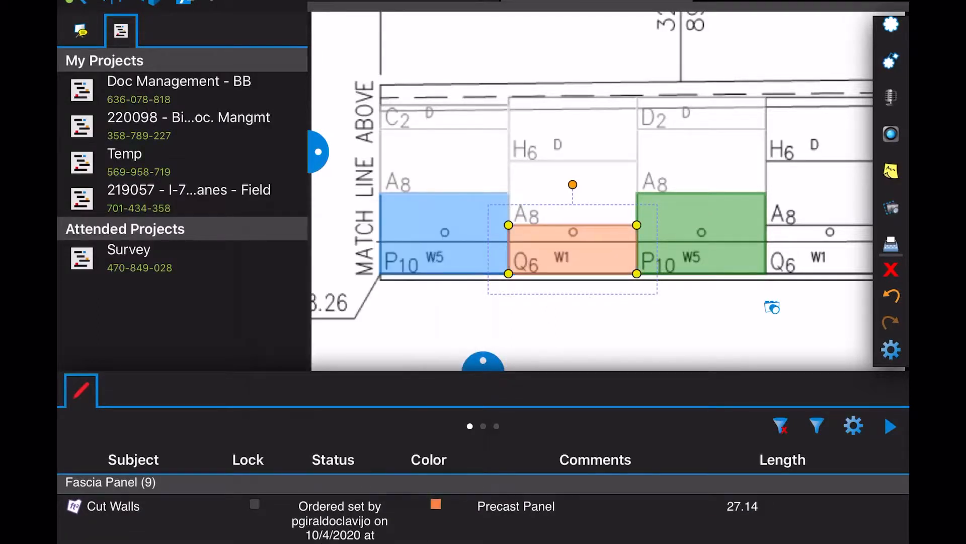
click(701, 242)
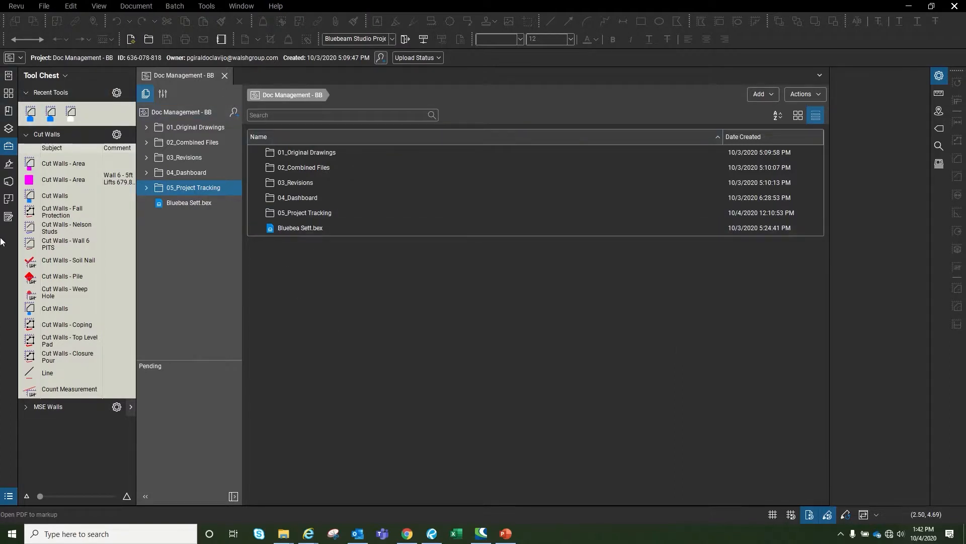
Open 'I-75 NB CD Wall 5 Plans - Precast Fascia 08.02.20' from Studio's 05_Project Tracking folder in single view
click(8, 182)
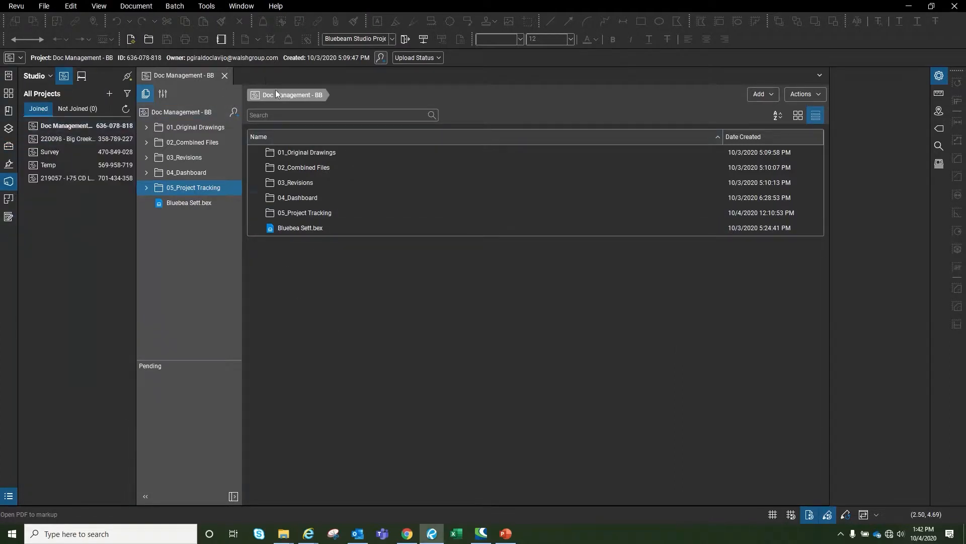
double_click(318, 212)
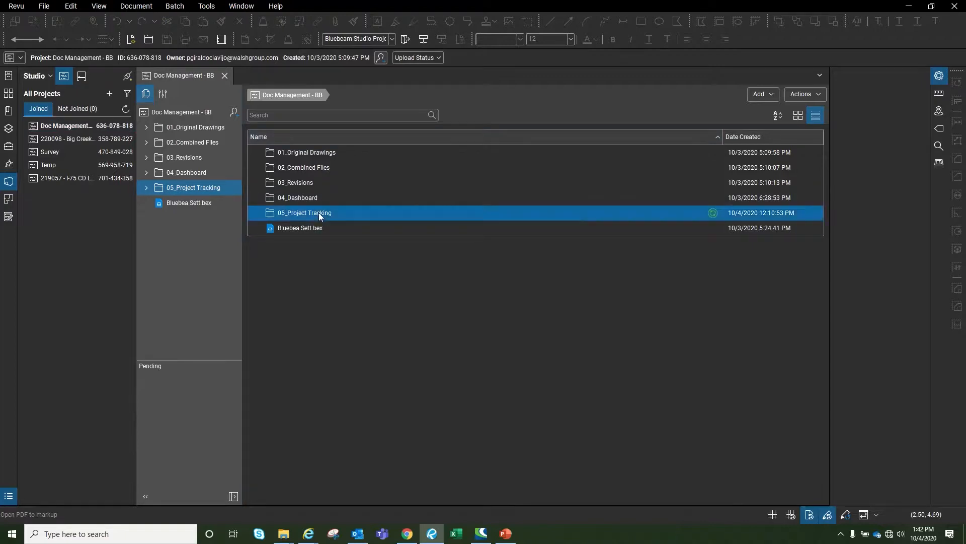
double_click(340, 152)
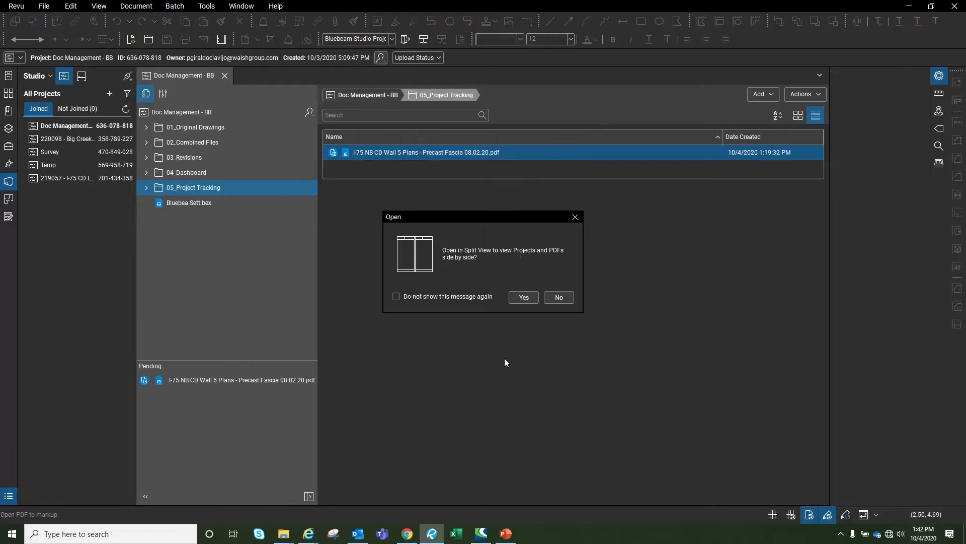
click(560, 298)
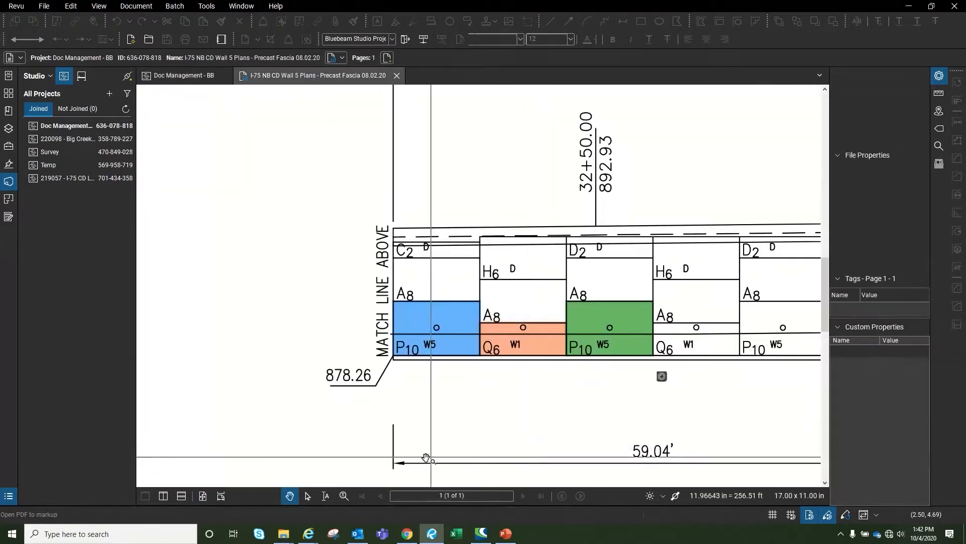
Check the blue, orange Q6 and green P10 area measurements, then view the green panel's attached photo
click(392, 334)
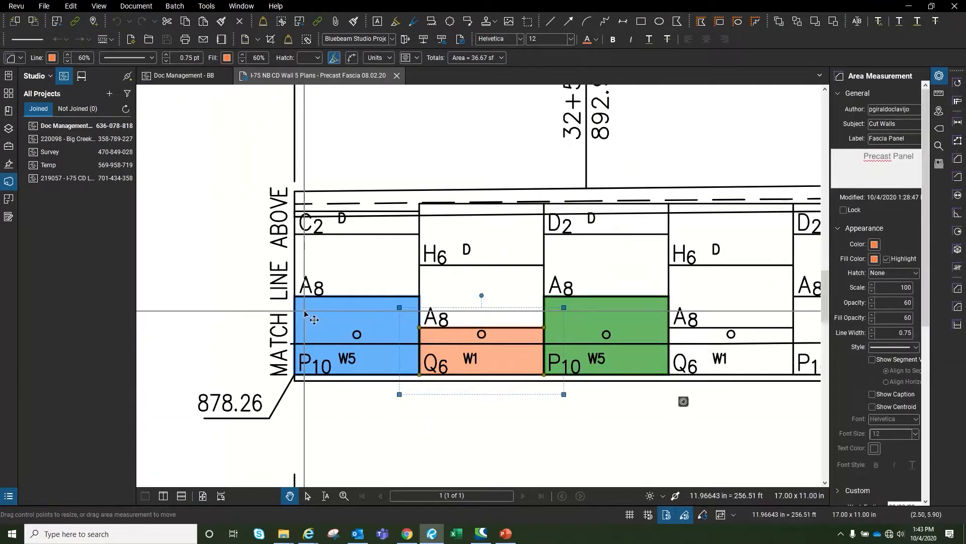
click(507, 367)
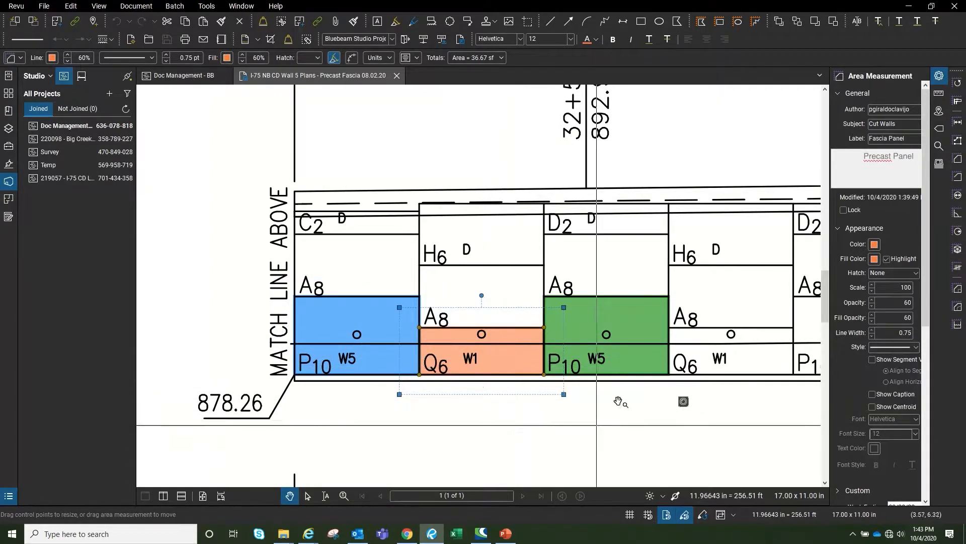
click(631, 370)
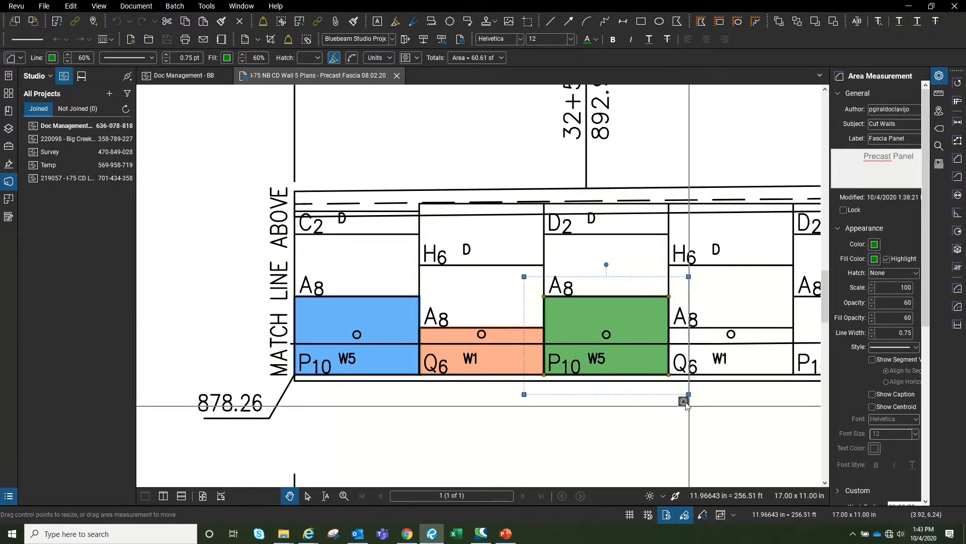
click(684, 403)
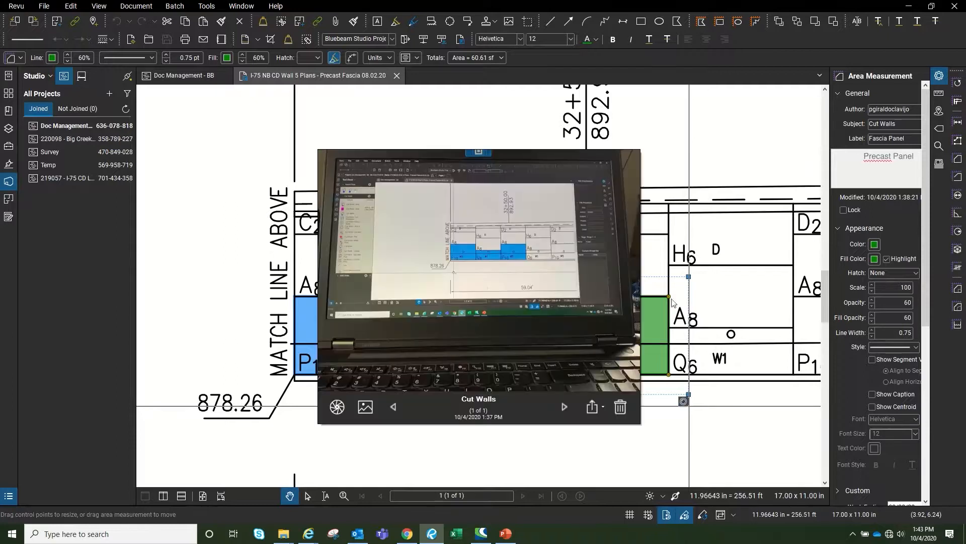